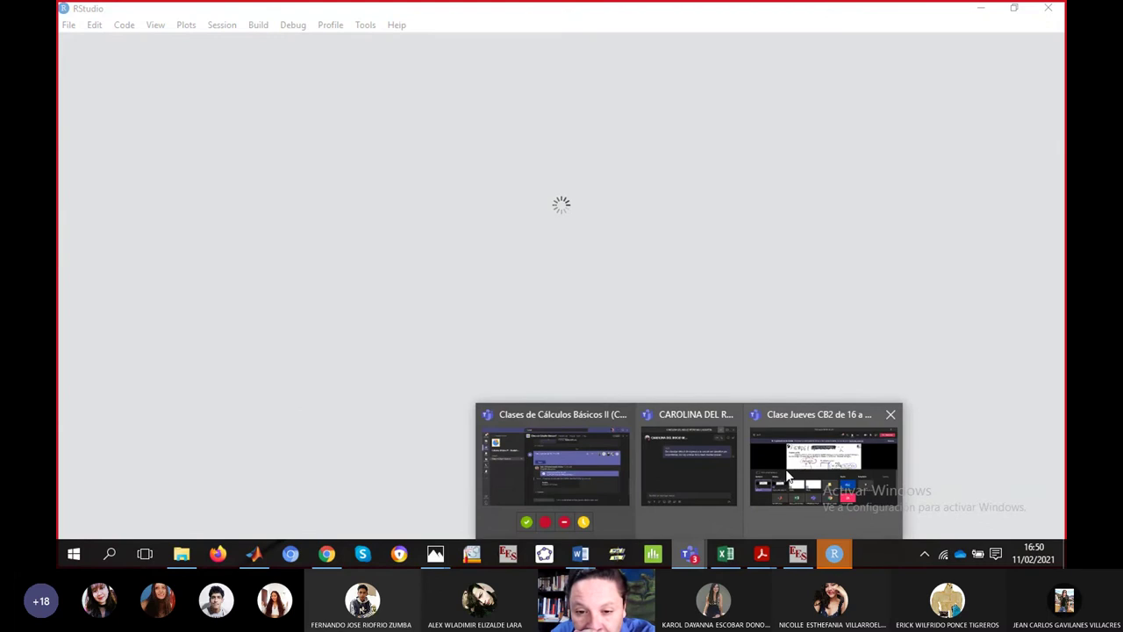
- Switch to the Termodinámica - Cengel PDF and highlight the carbon dioxide row in Table A-2
left_click(787, 477)
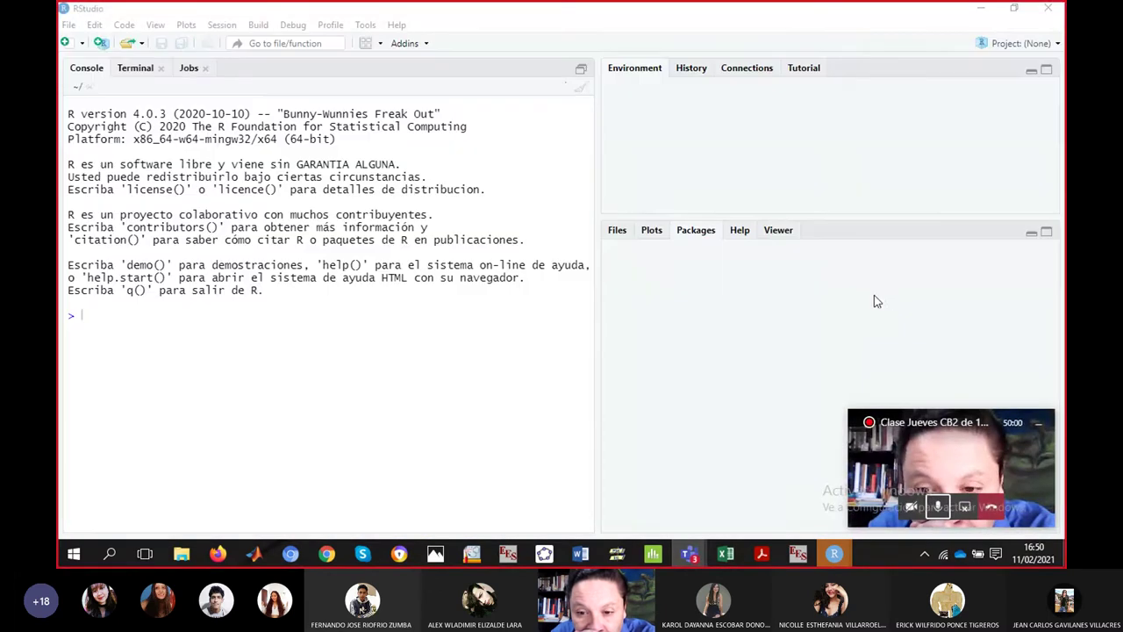
left_click(503, 359)
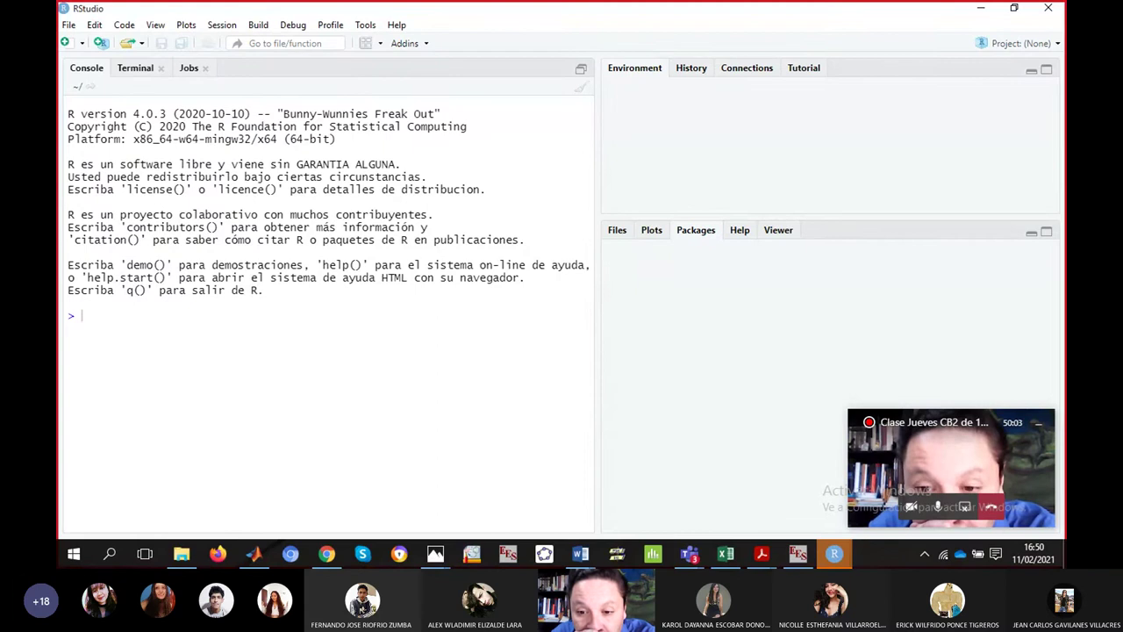
mouse_move(760, 562)
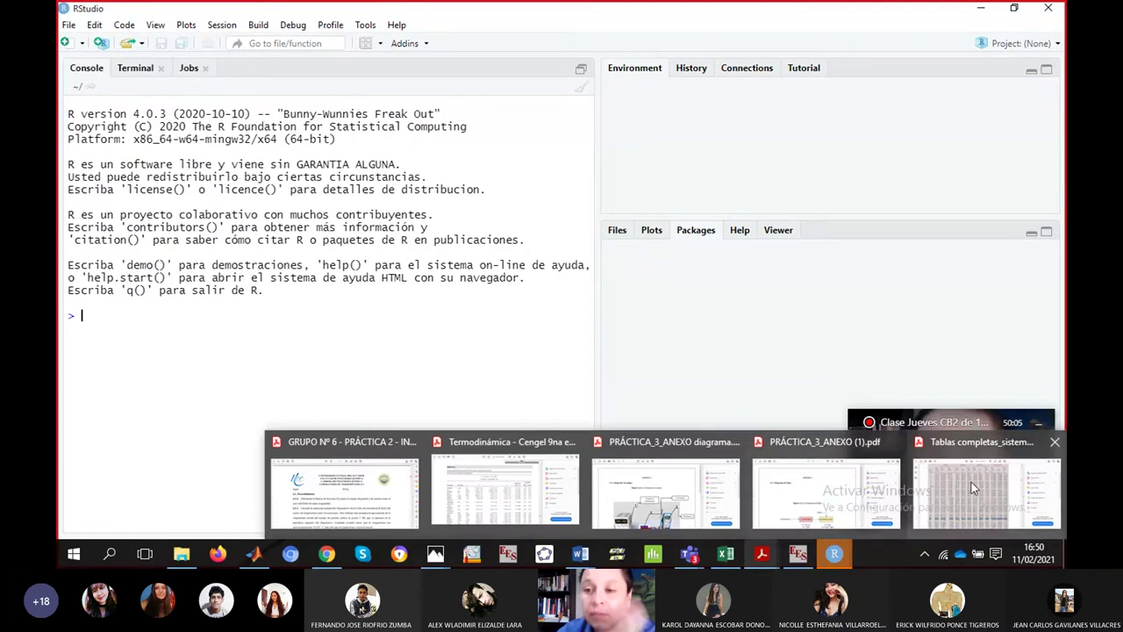
mouse_move(980, 487)
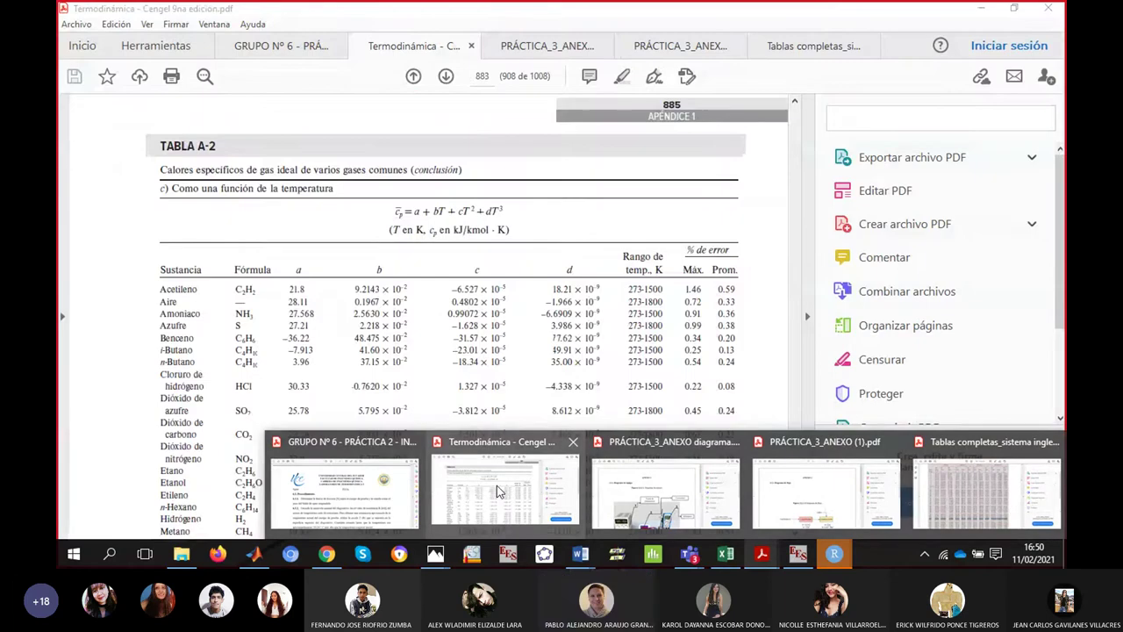
left_click(497, 486)
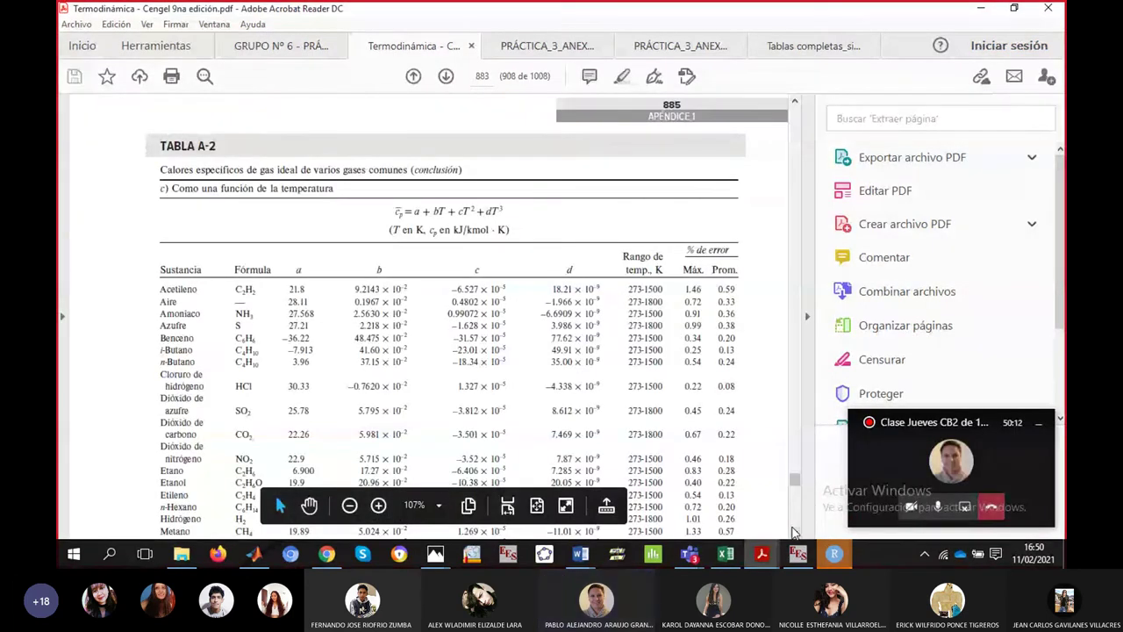
left_click(794, 532)
left_click(794, 532)
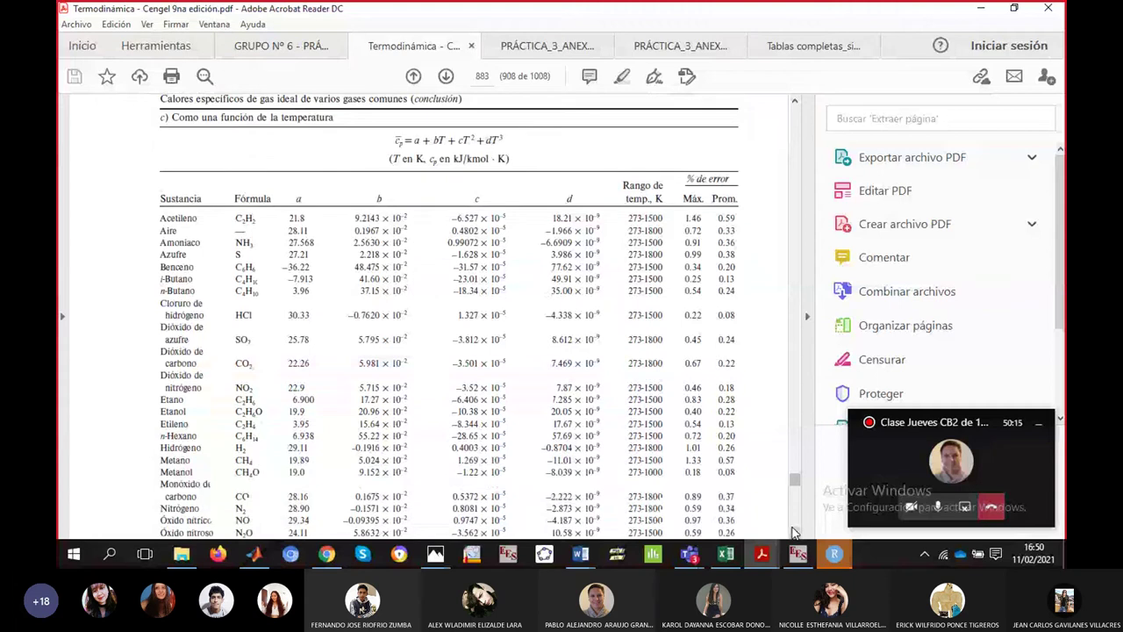
left_click(793, 532)
left_click_drag(152, 291, 738, 285)
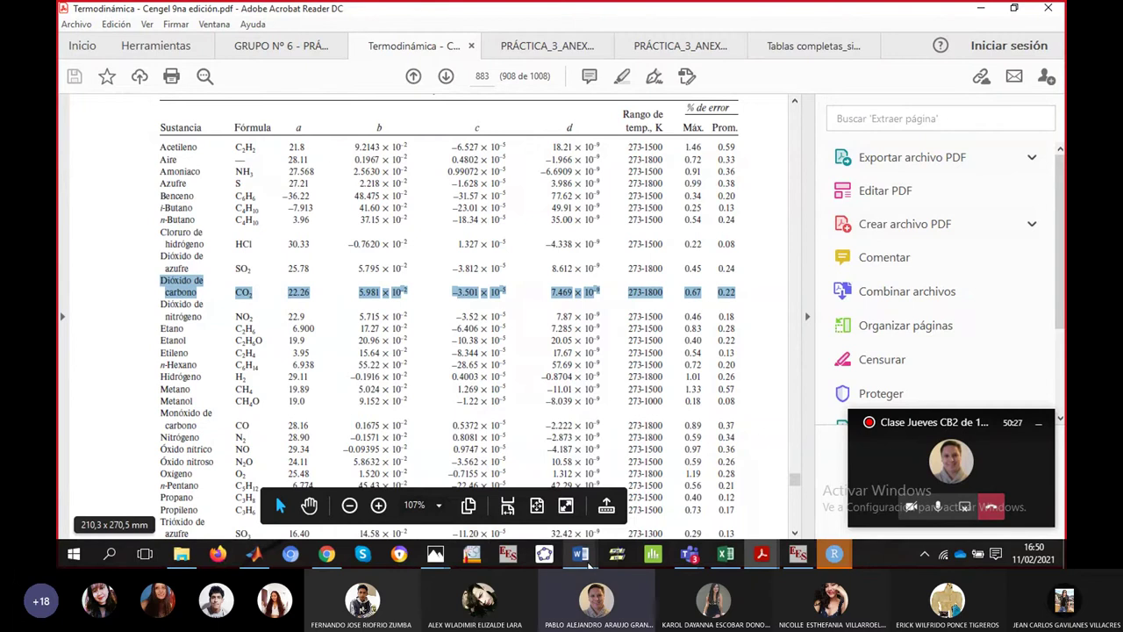
- Copy the cpCO, cpCO2, cpO2 and cpN2 constant definitions from the Cp para mezclas Word document into the RStudio console
mouse_move(590, 566)
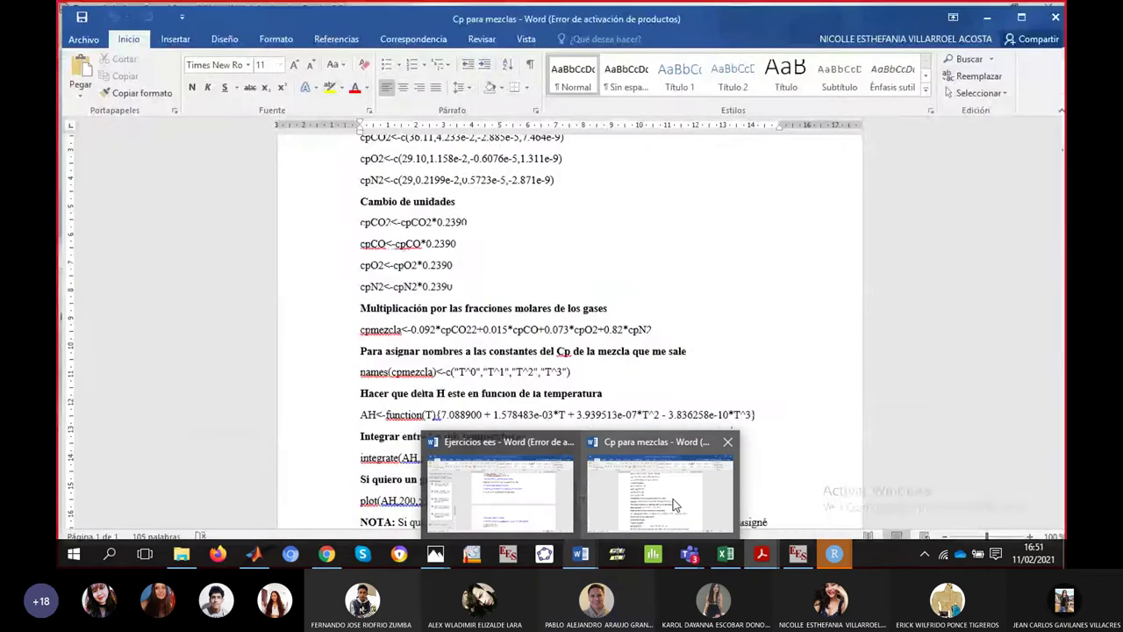
left_click(674, 505)
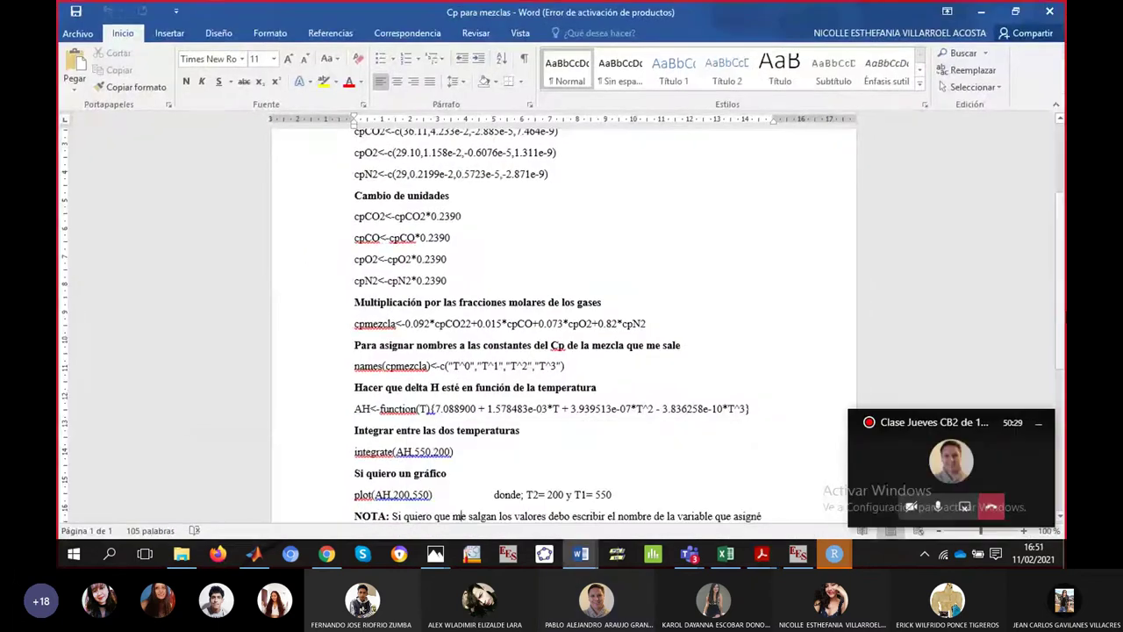
scroll(530, 309, "up", 3)
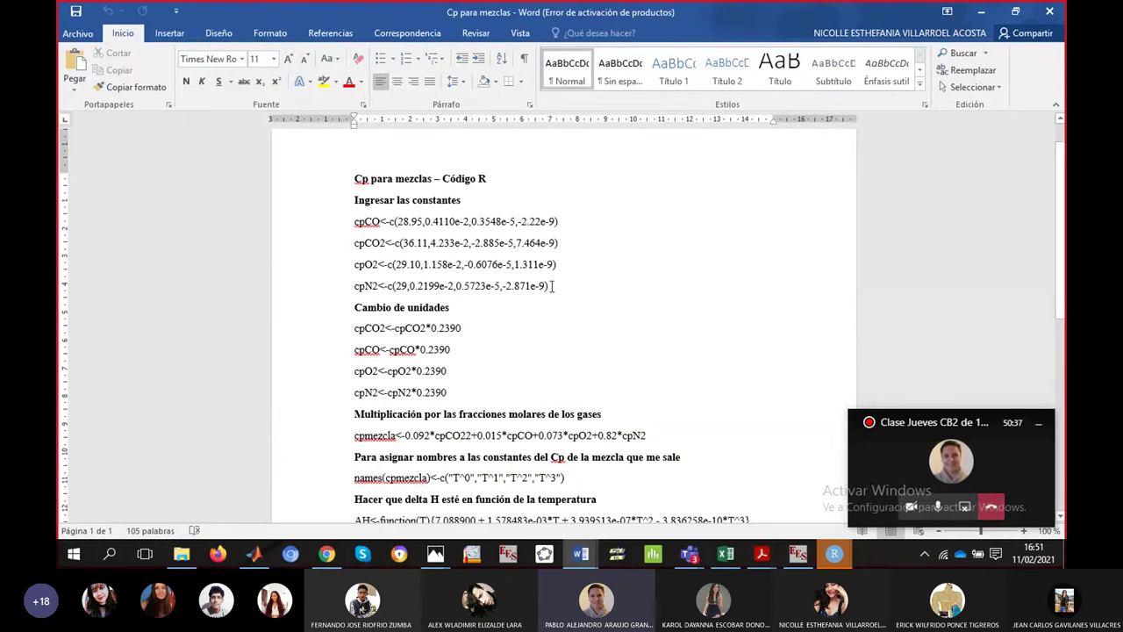
left_click_drag(552, 285, 354, 221)
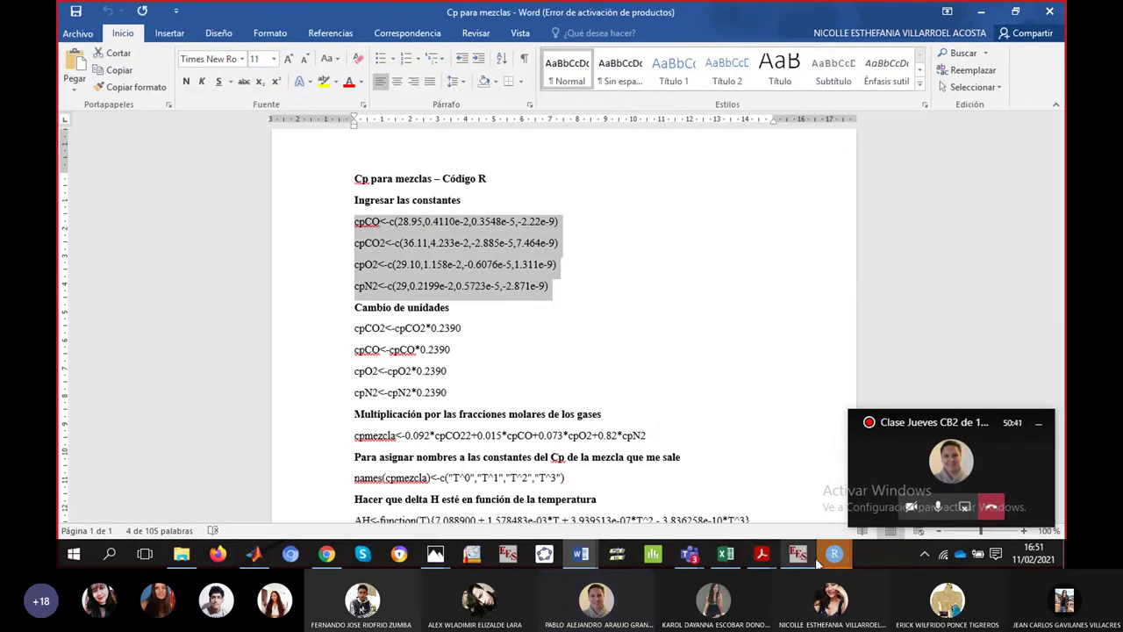
mouse_move(834, 554)
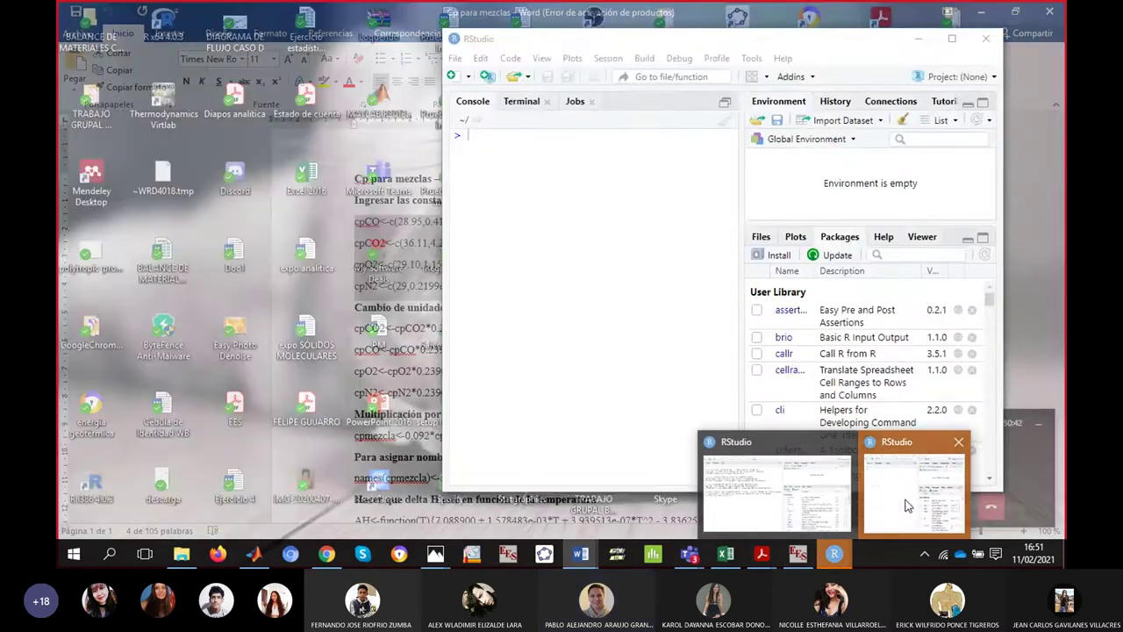
left_click(903, 501)
type("cpCO<-c(28.95,0.4110e-2,0.3548e-5,-2.22e-9) cpCO2<-c(36.11,4.233e-2,-2.885e-5,7.464e-9) cpO2<-c(29.10,1.158e-2,-0.6076e-5,1.311e-9) cpN2<-c(29.0,0.2199e-2,0.5723e-5,-2.871e-9)")
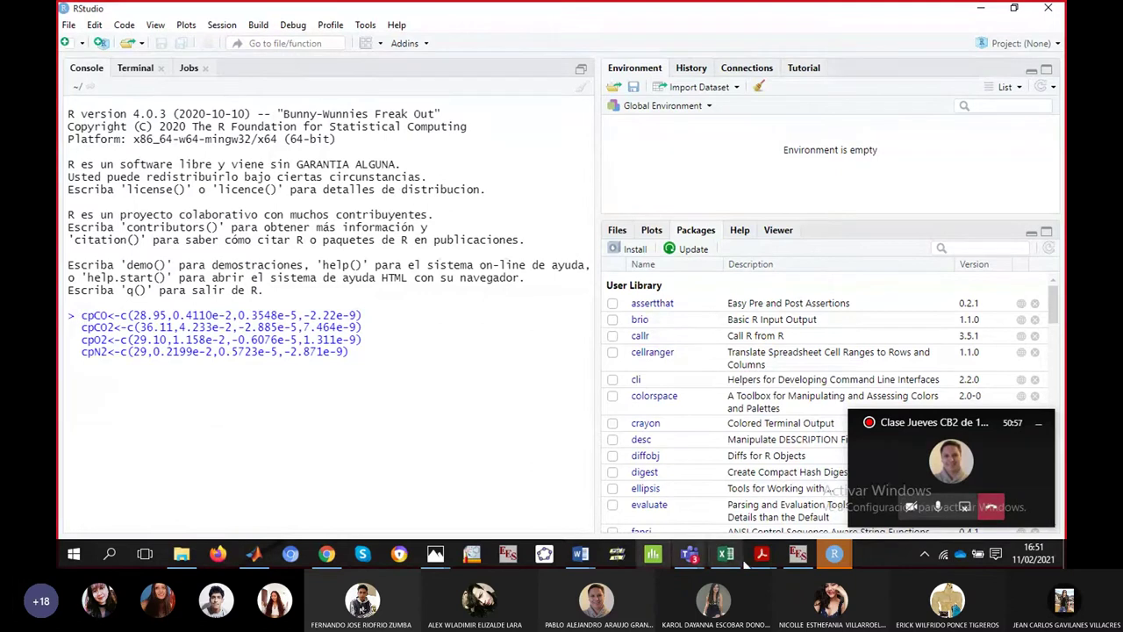
- Show the Termodinámica - Cengel PDF beside RStudio at 100% zoom and examine the carbon dioxide coefficients a to d in Table A-2
mouse_move(761, 565)
left_click(537, 492)
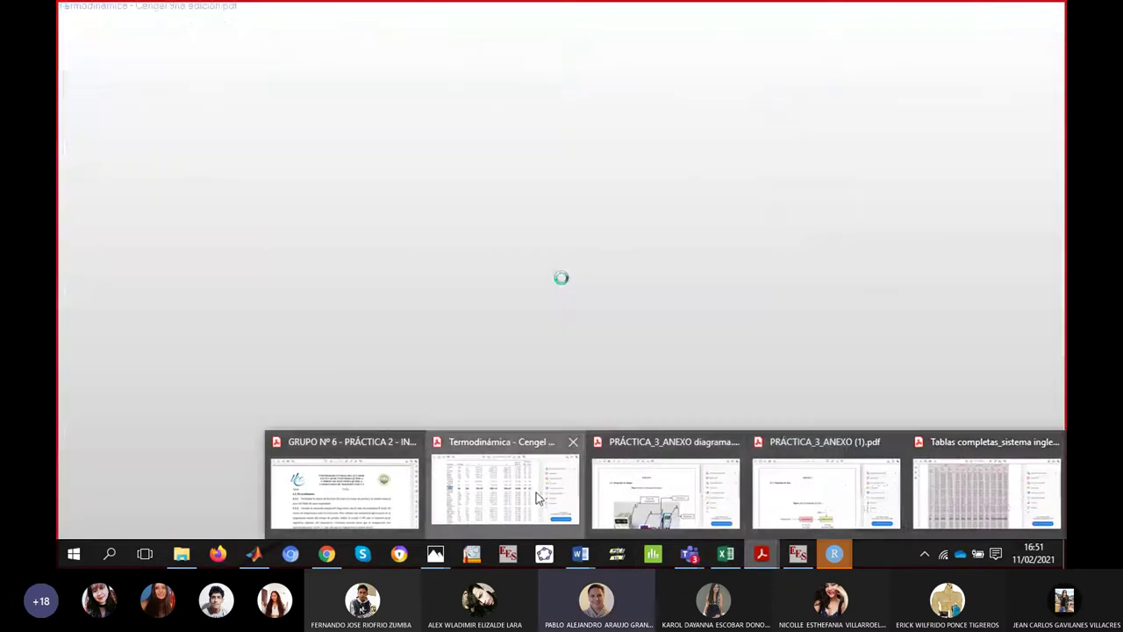
left_click(1013, 7)
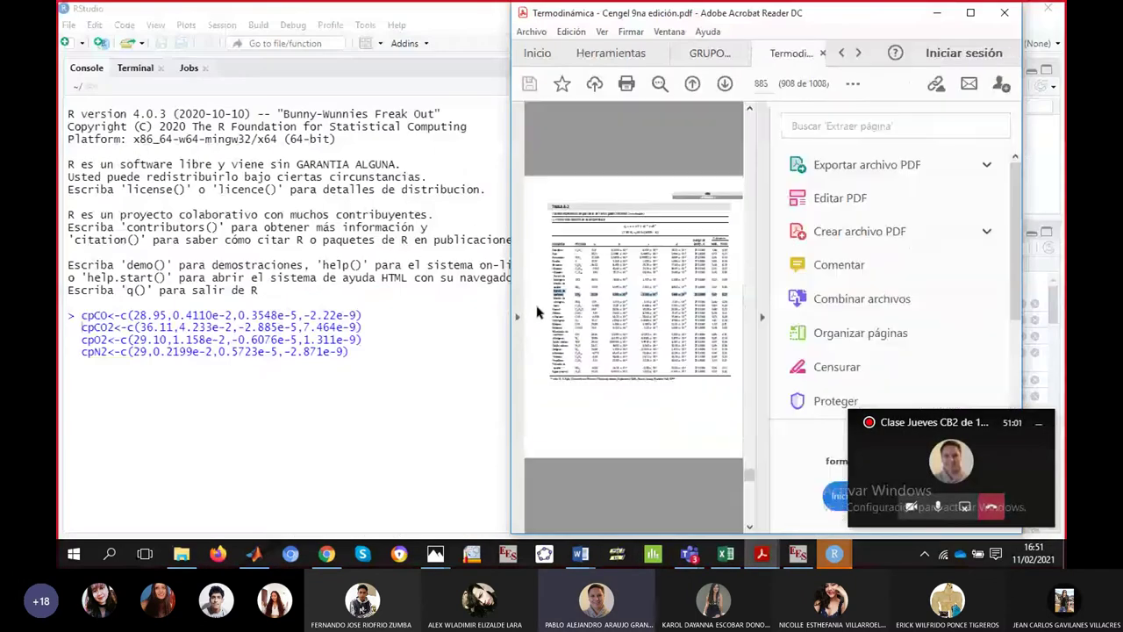
left_click(762, 319)
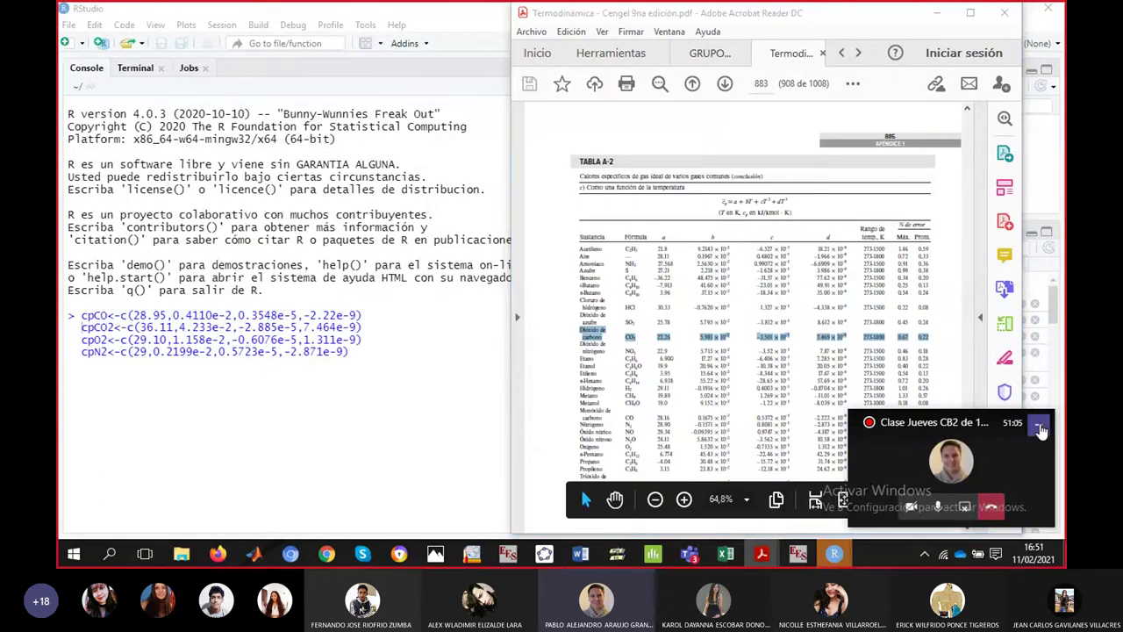
left_click(747, 500)
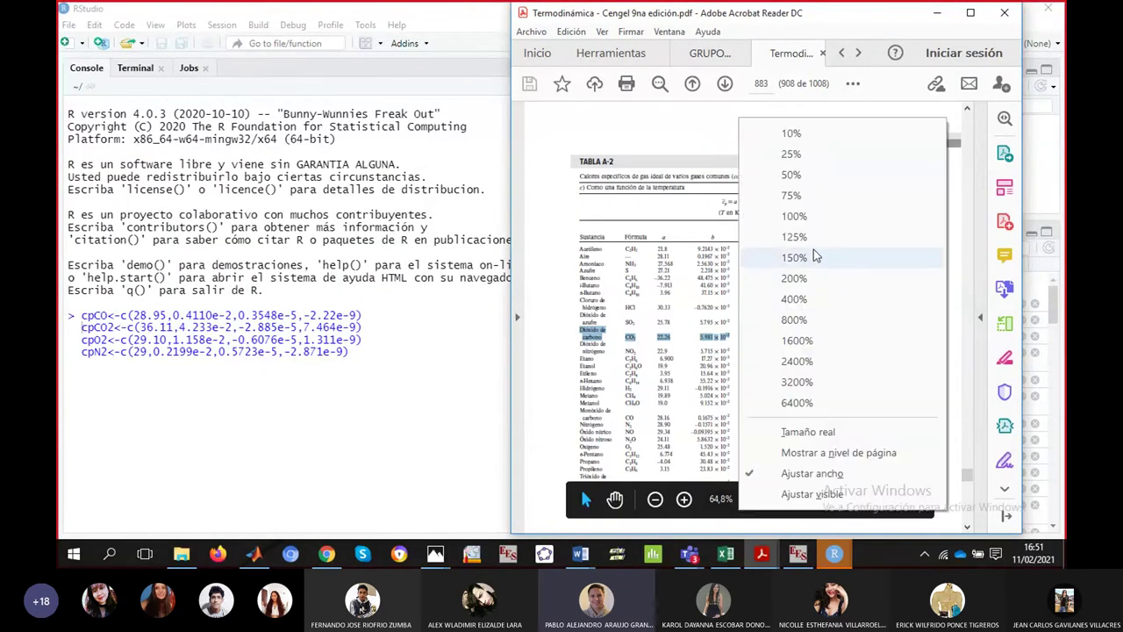
left_click(803, 216)
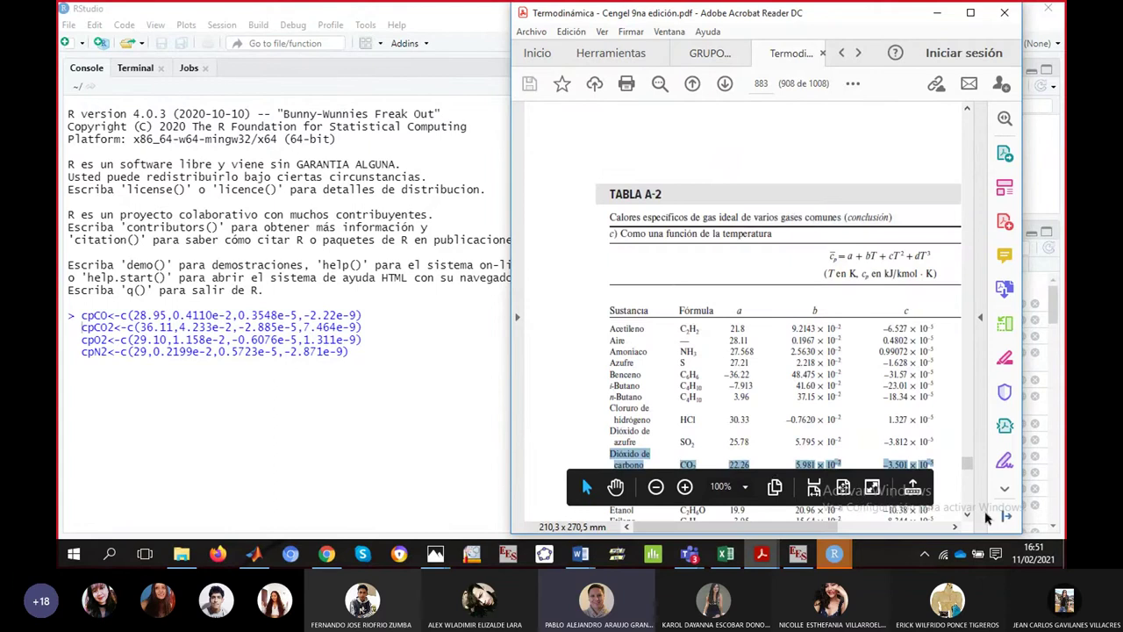
scroll(971, 519, "down", 3)
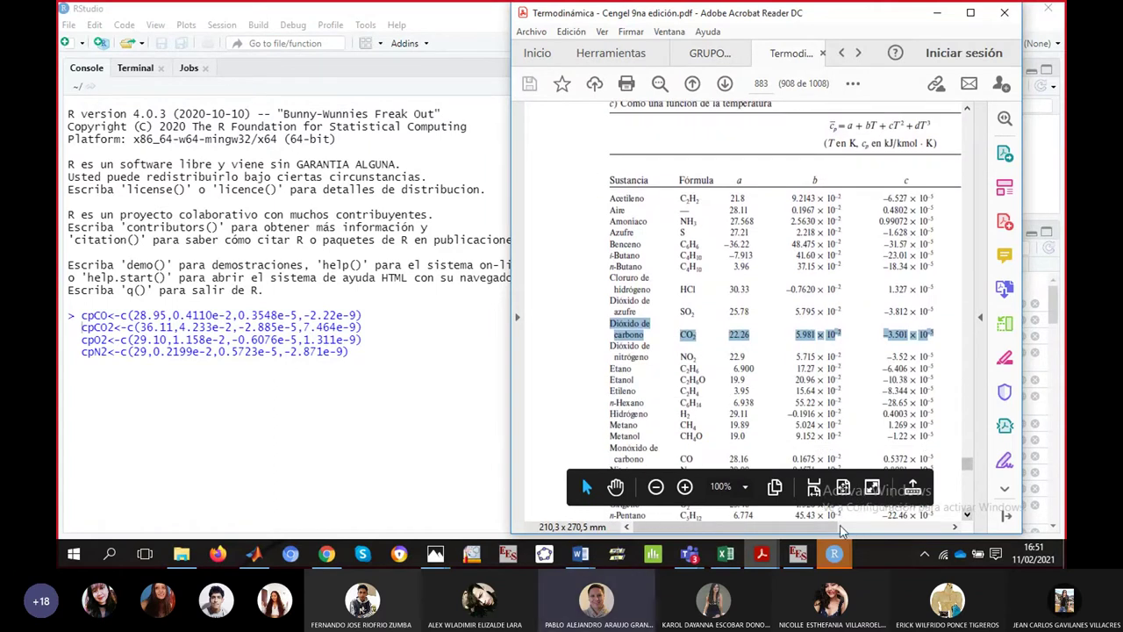
left_click(955, 526)
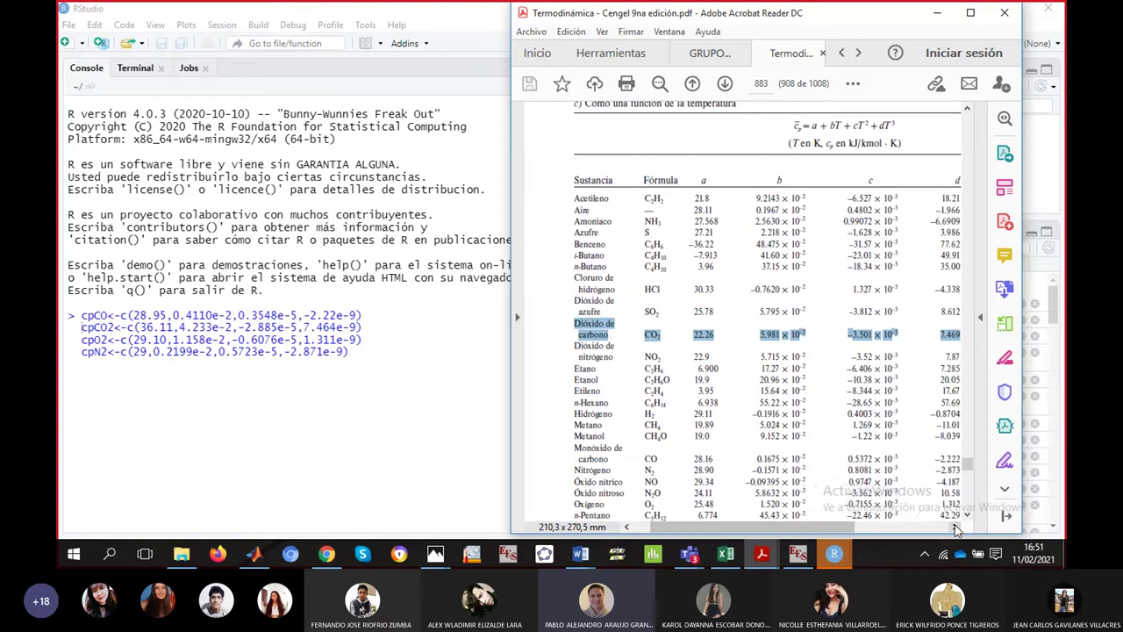
left_click(955, 527)
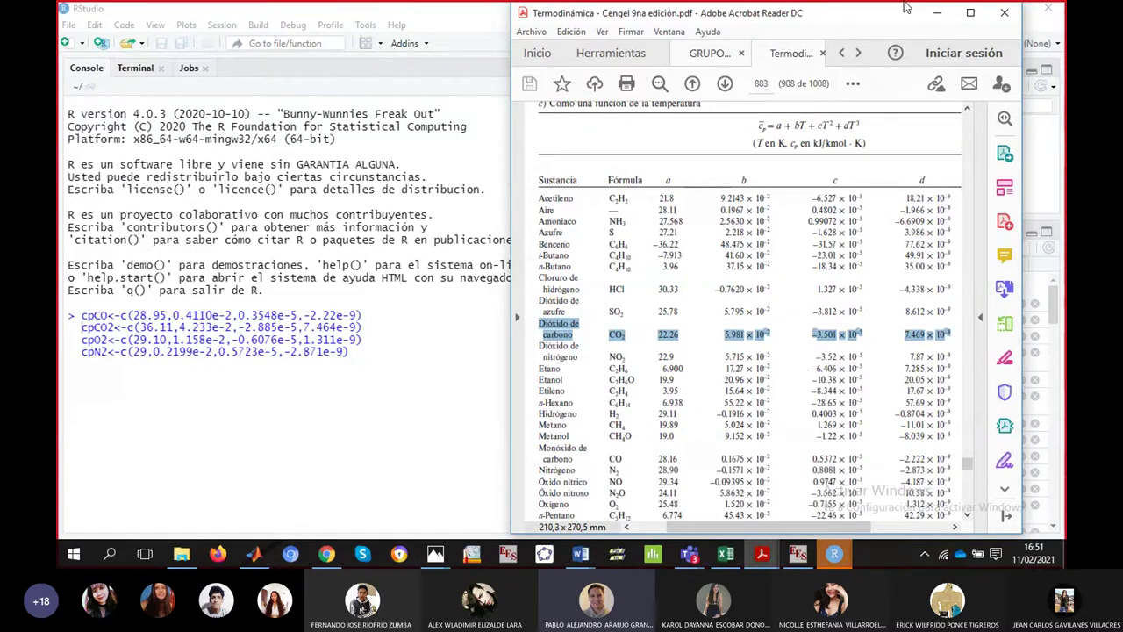
left_click(937, 12)
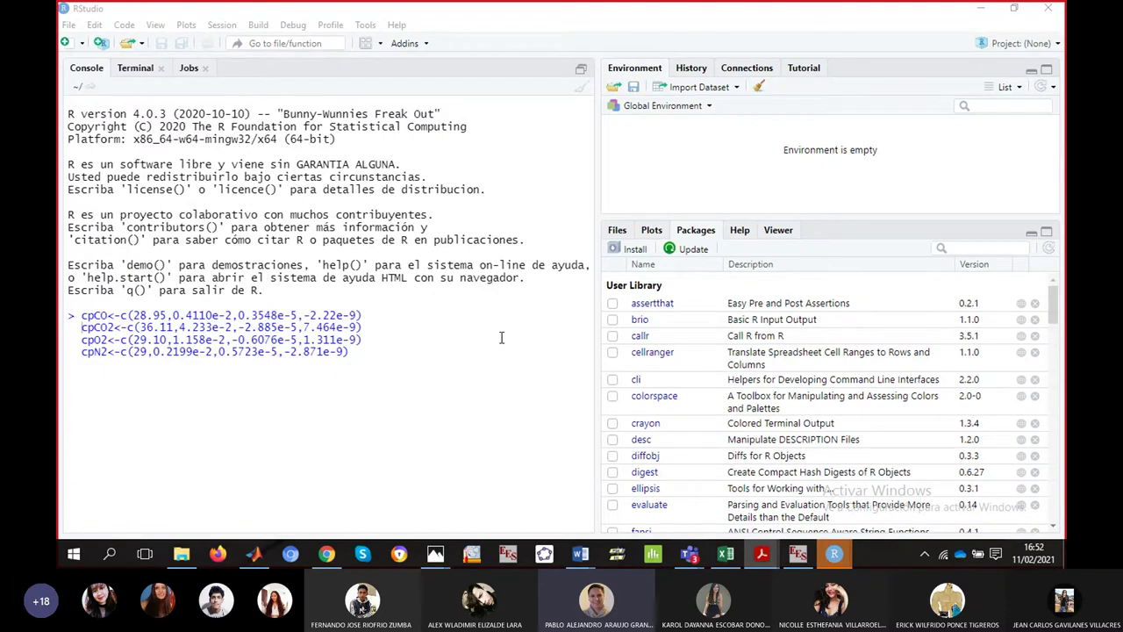
- Cancel the firewall access request and open a blank R script with the console shown beneath it
left_click(138, 68)
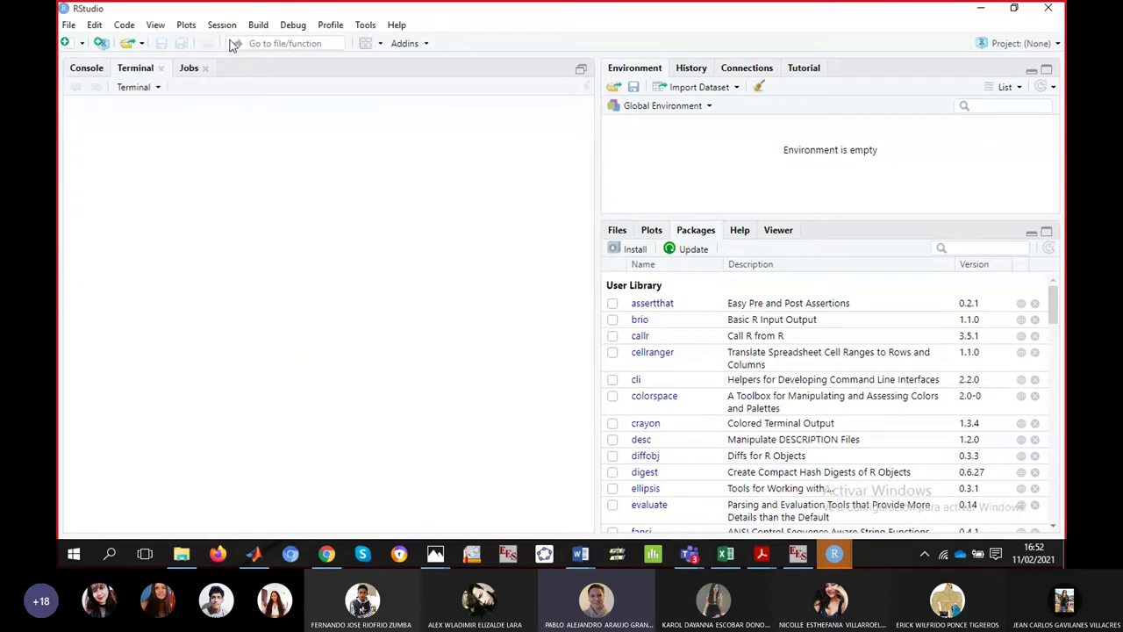
left_click(189, 67)
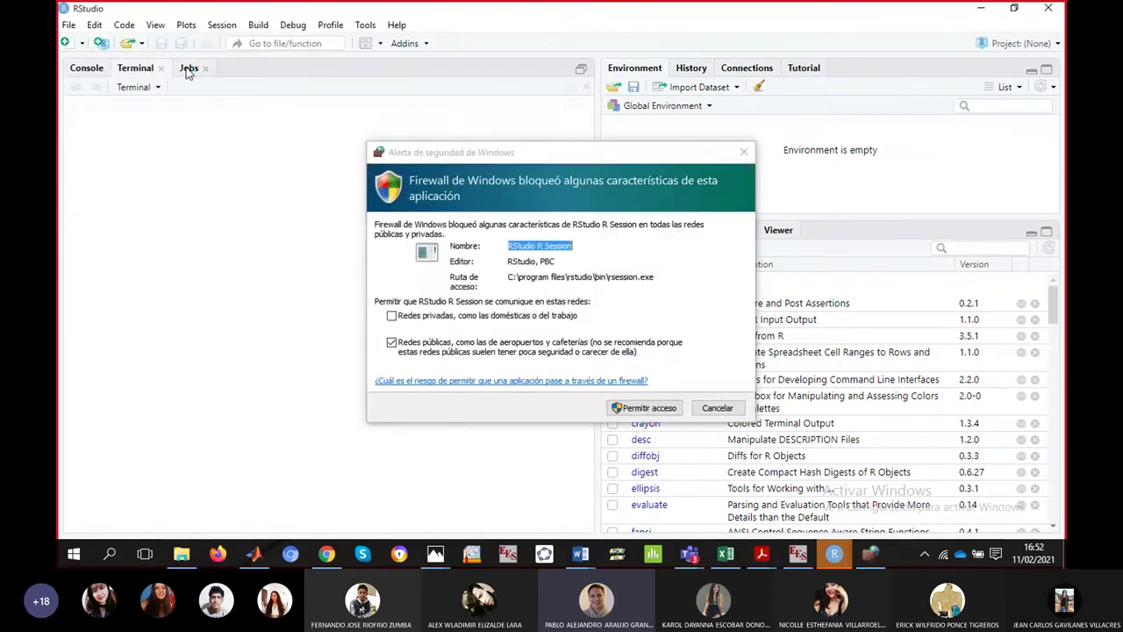
left_click(703, 413)
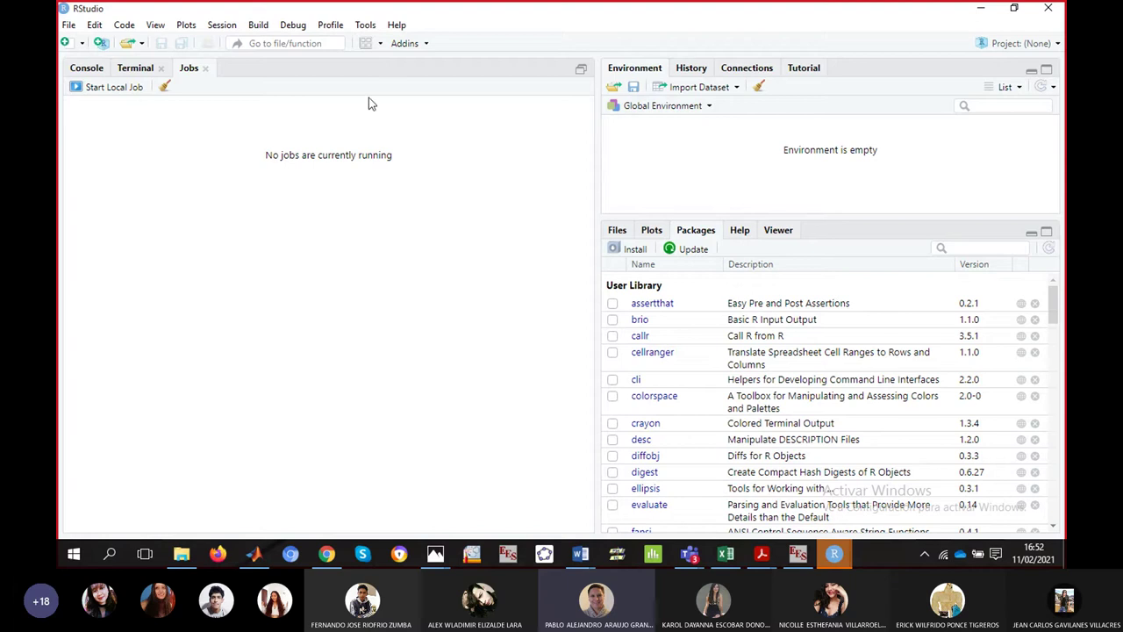
left_click(585, 72)
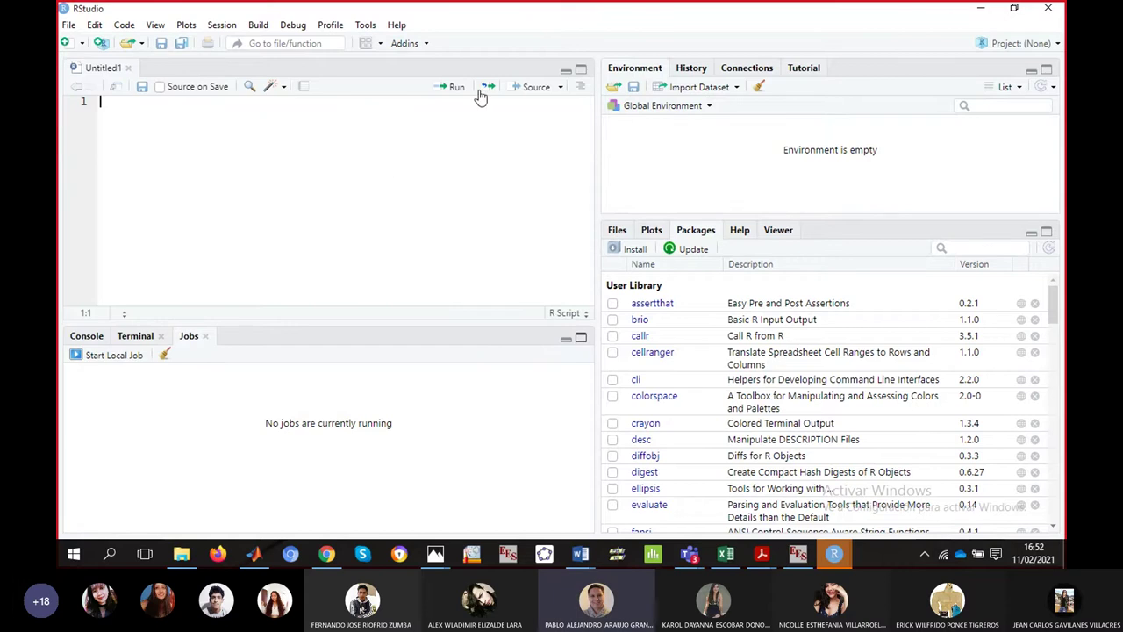
left_click(87, 336)
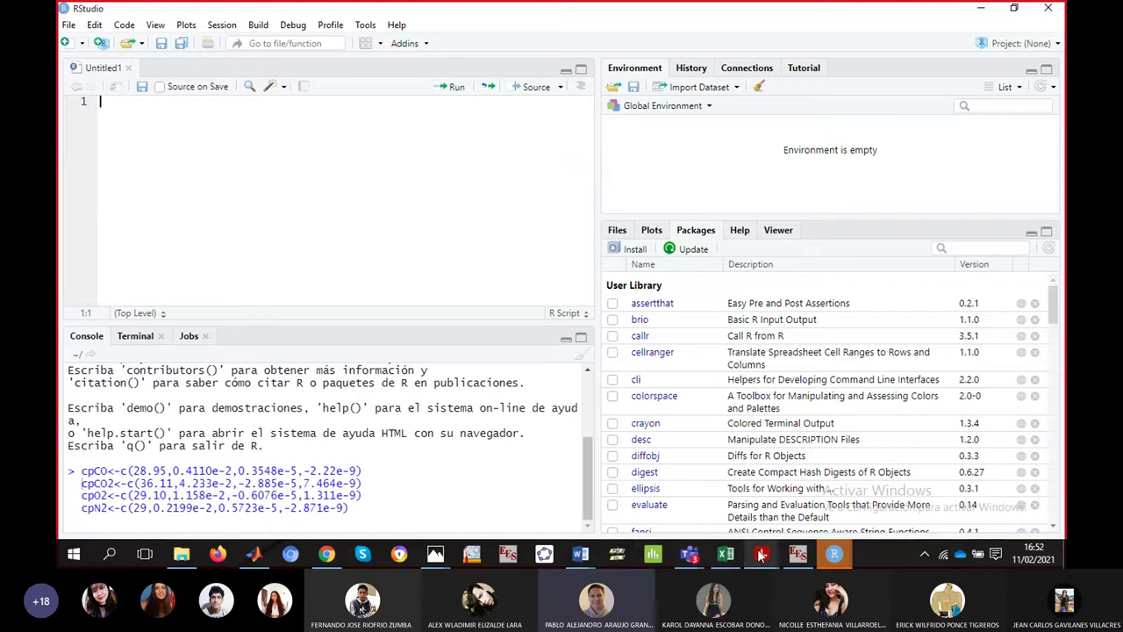
- Start the assignment cpCO2<-c() on line 1 of the script and consult the CO2 row of Table A-2 in the Cengel PDF
mouse_move(796, 566)
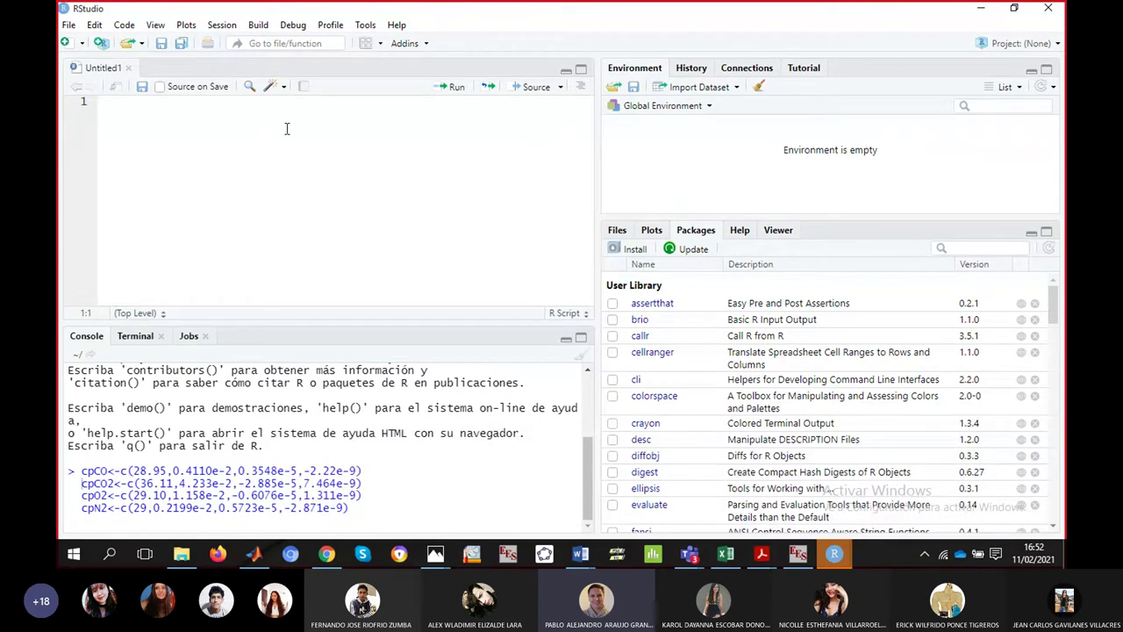
type("cpCO2<-")
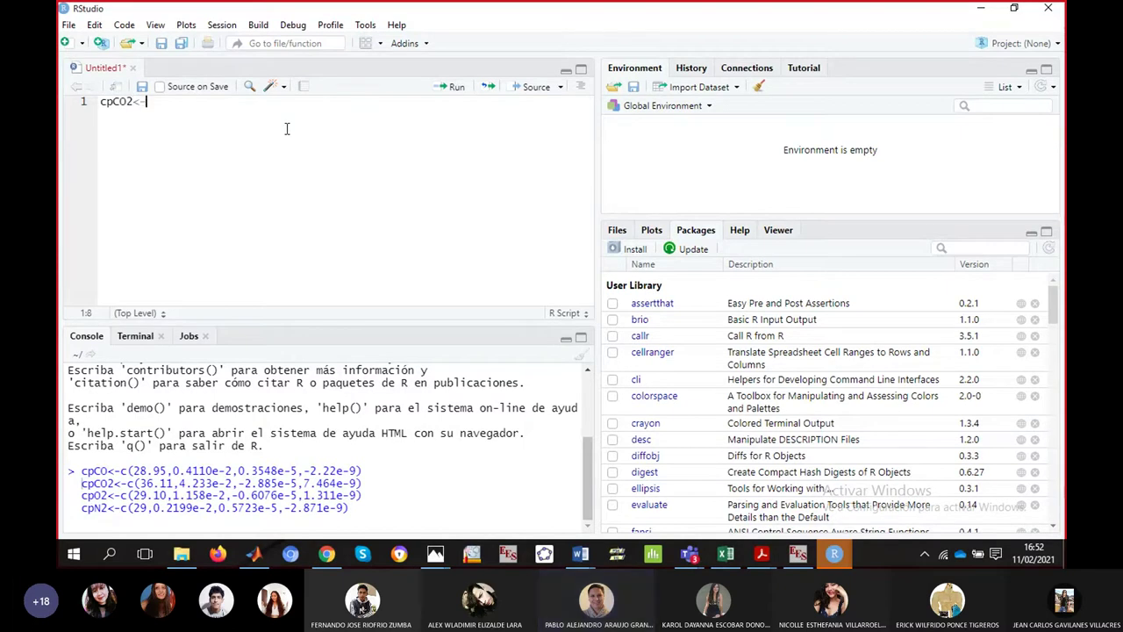
type("c(")
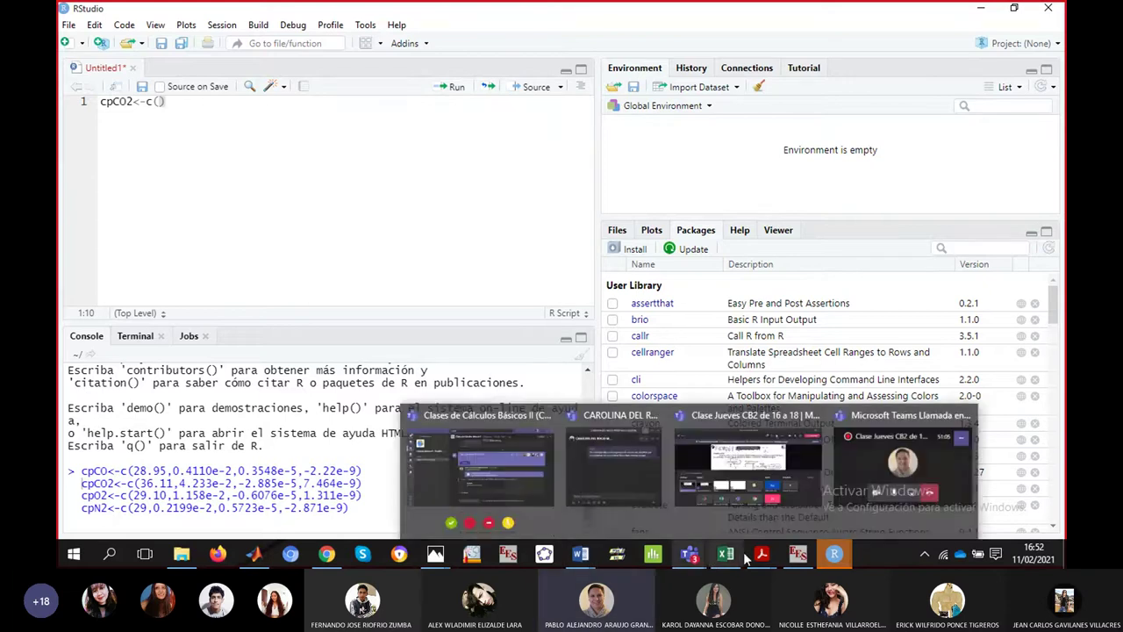
mouse_move(762, 554)
mouse_move(952, 496)
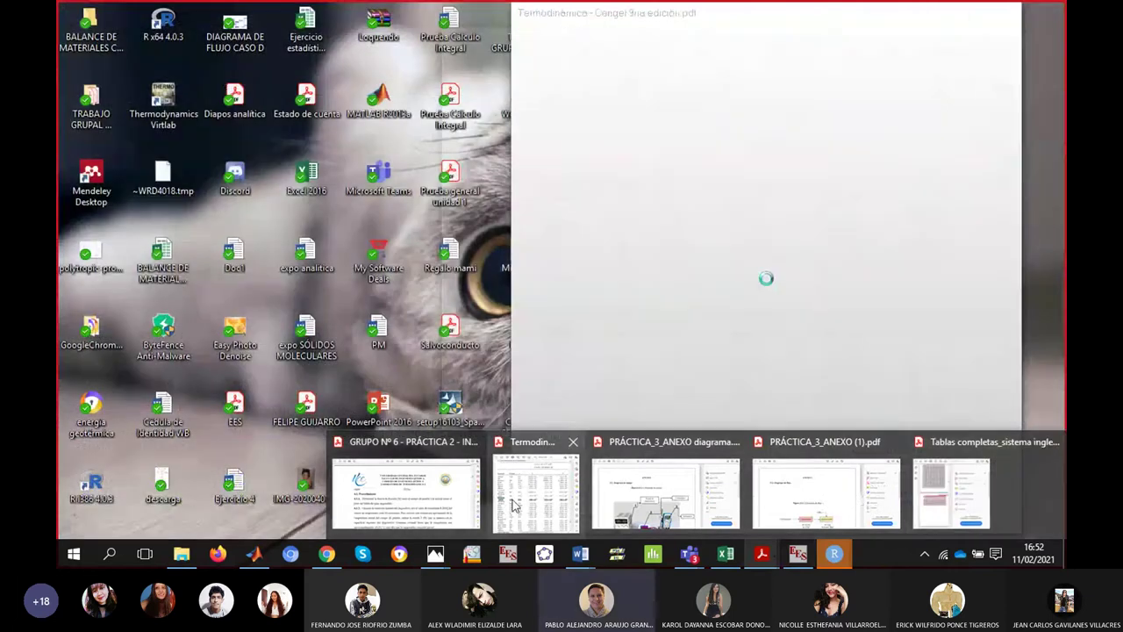
mouse_move(517, 498)
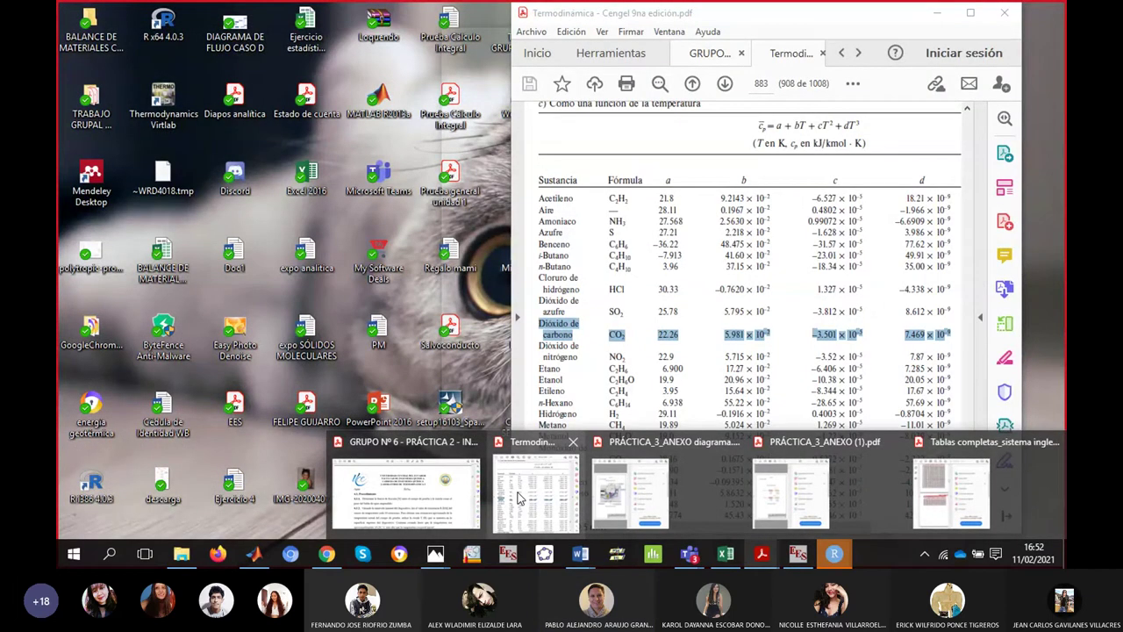
left_click(518, 498)
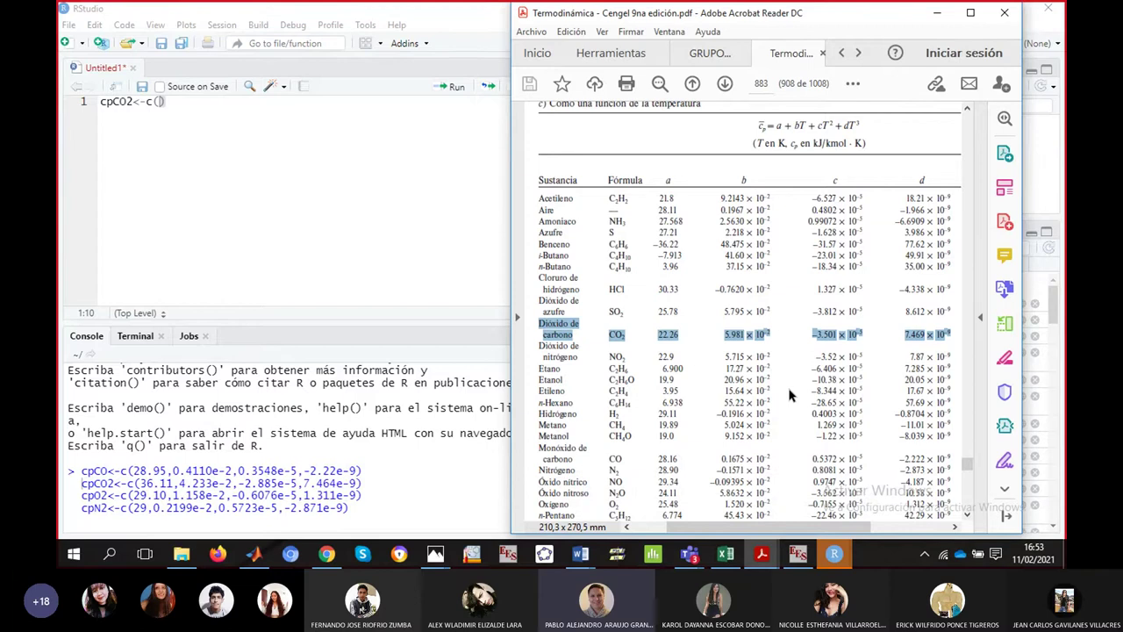
left_click(186, 105)
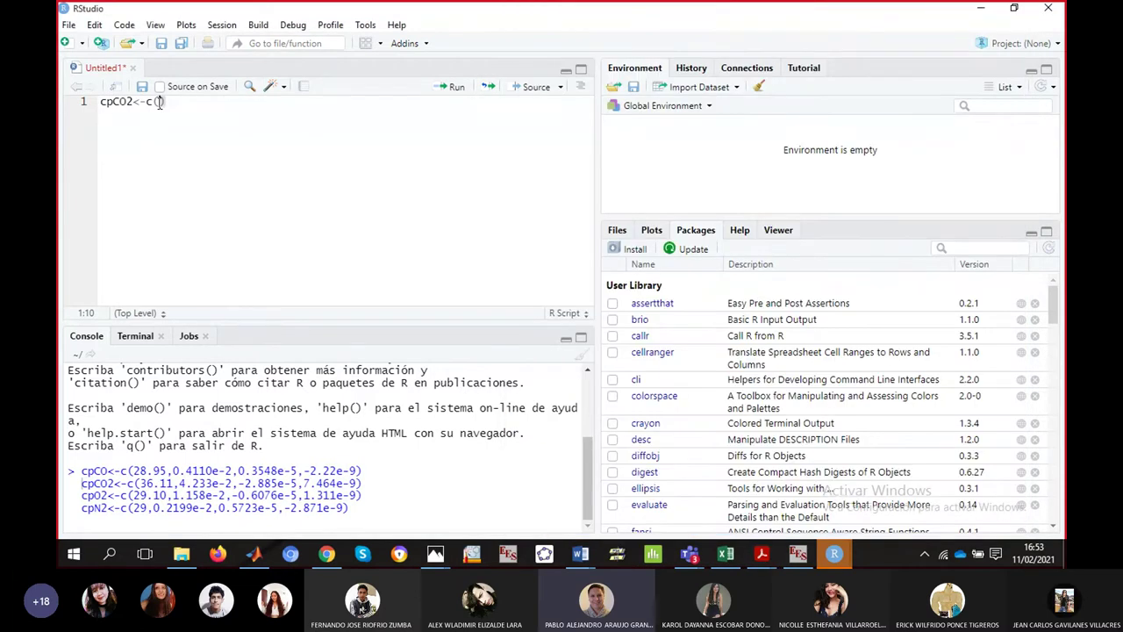
- Enter the first three carbon dioxide coefficients in the cpCO2 vector: 22.26, 5.981e-2 and -3.501e-5
type("22.26,5")
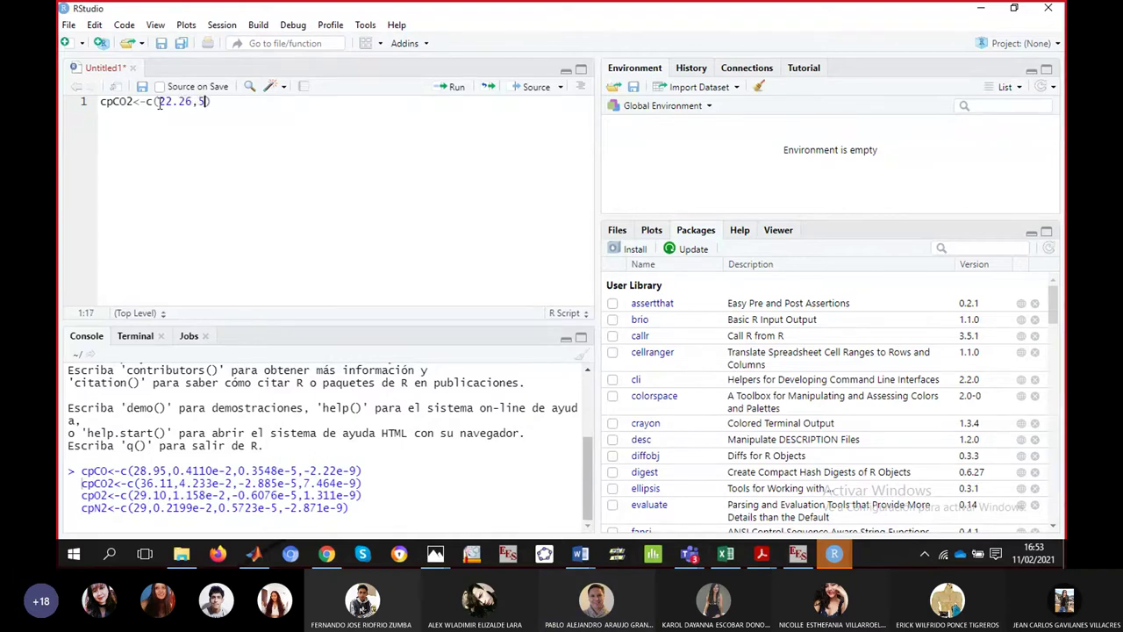
type(".981e^-2")
key("Left")
key("Left")
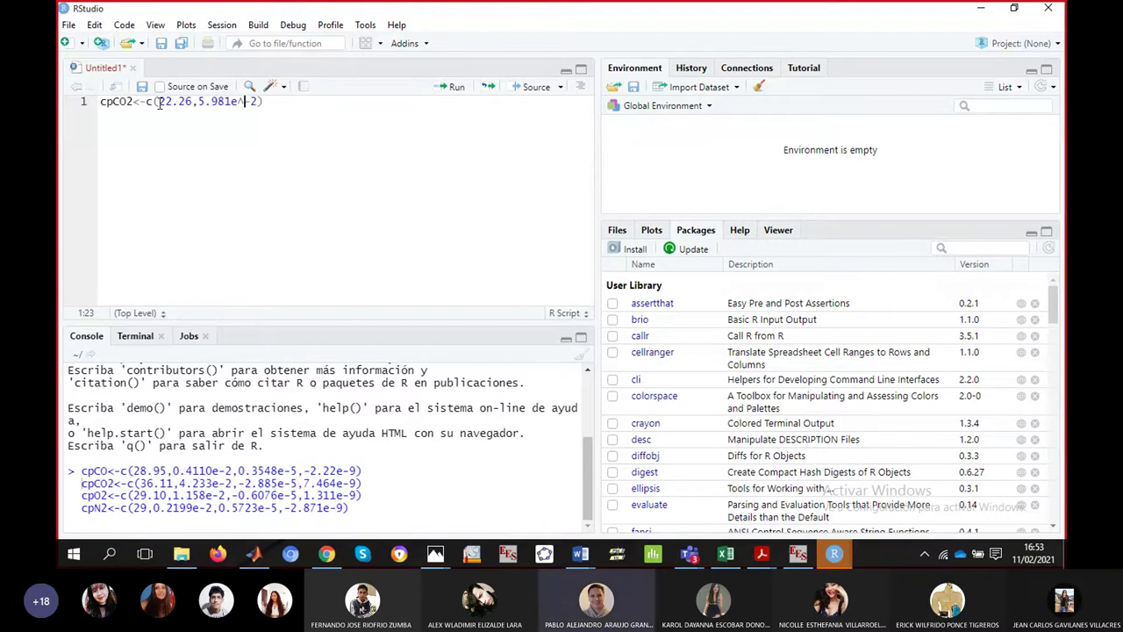
key("BackSpace")
key("Right")
key("Right")
type(",-3.501e-5,")
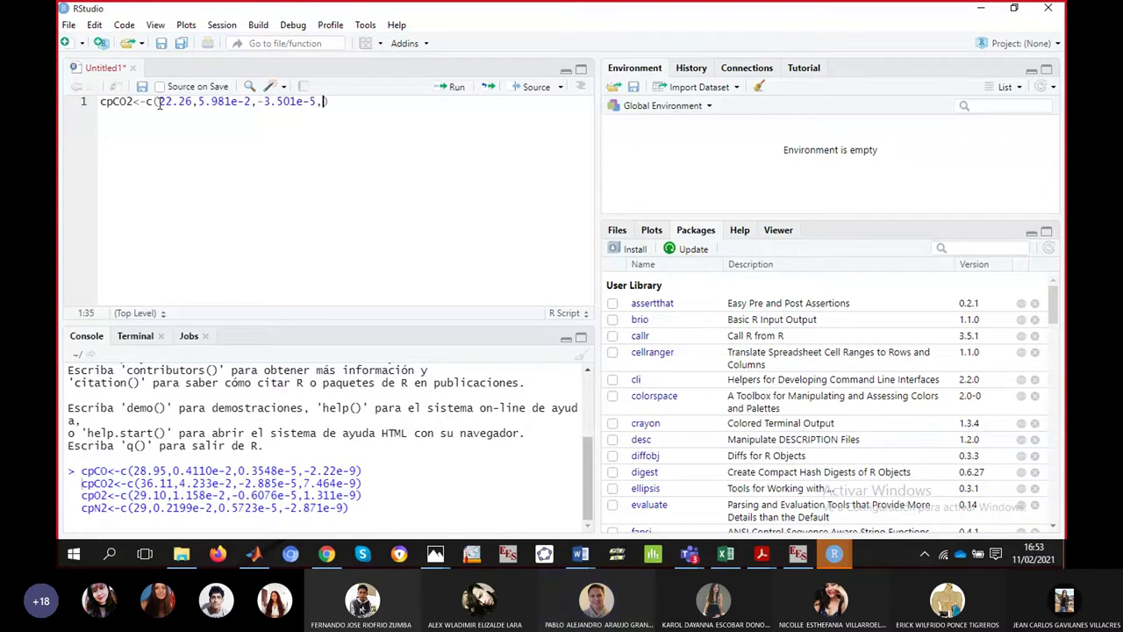
- Add 7.469e-9 as the fourth cpCO2 coefficient and start a new script line
type("7")
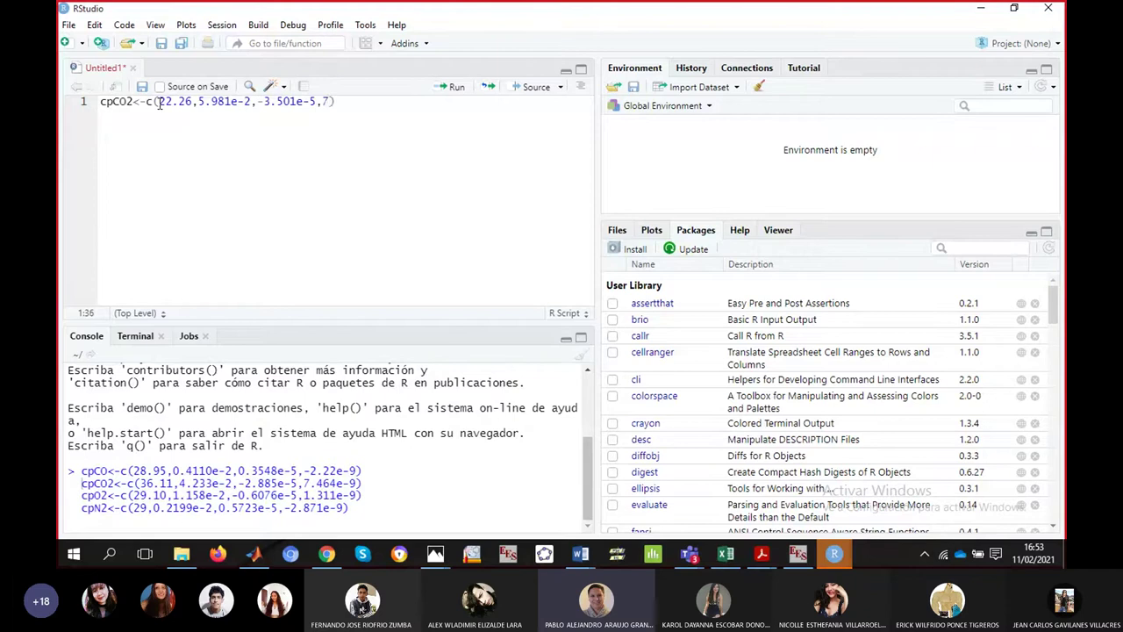
type(",")
type("469")
key("BackSpace")
key("BackSpace")
key("BackSpace")
key("BackSpace")
type(".469e")
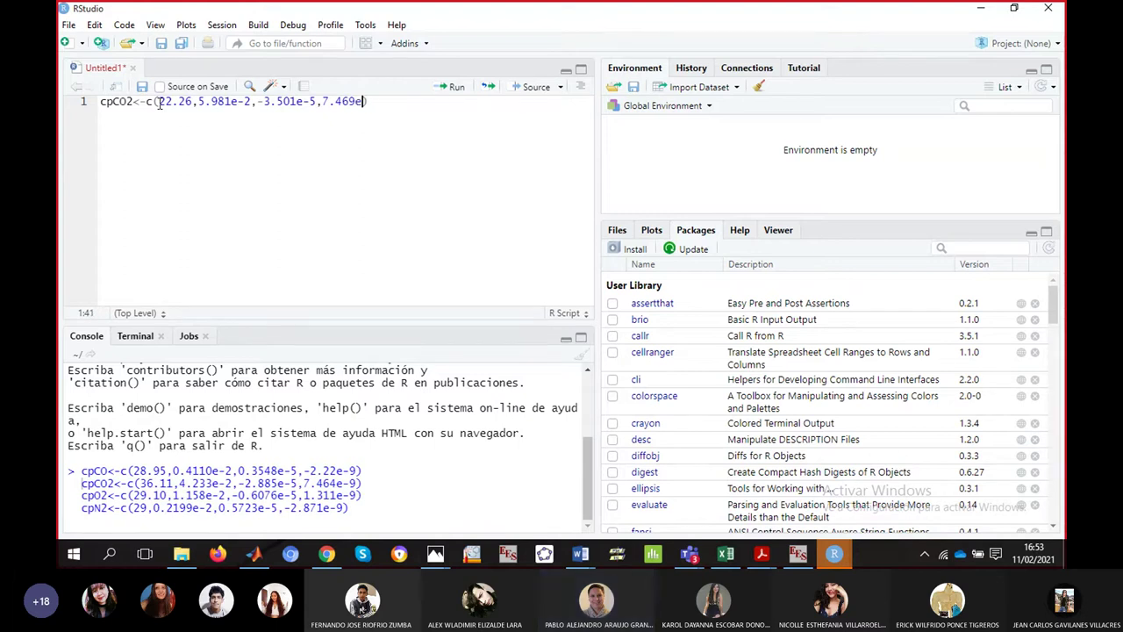
type("-9")
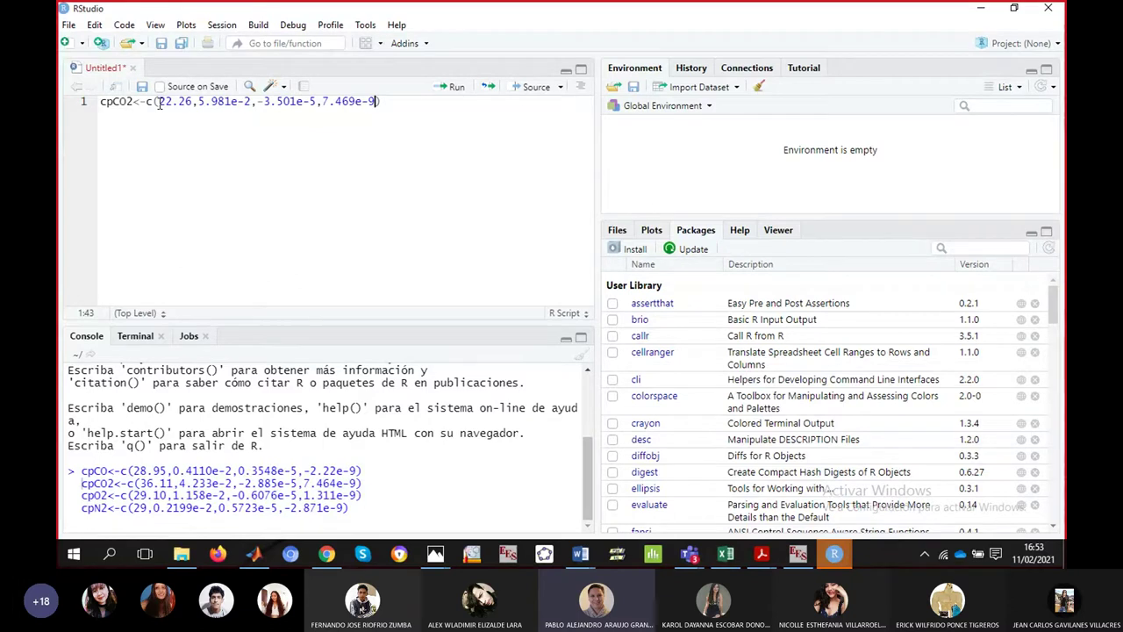
key("Return")
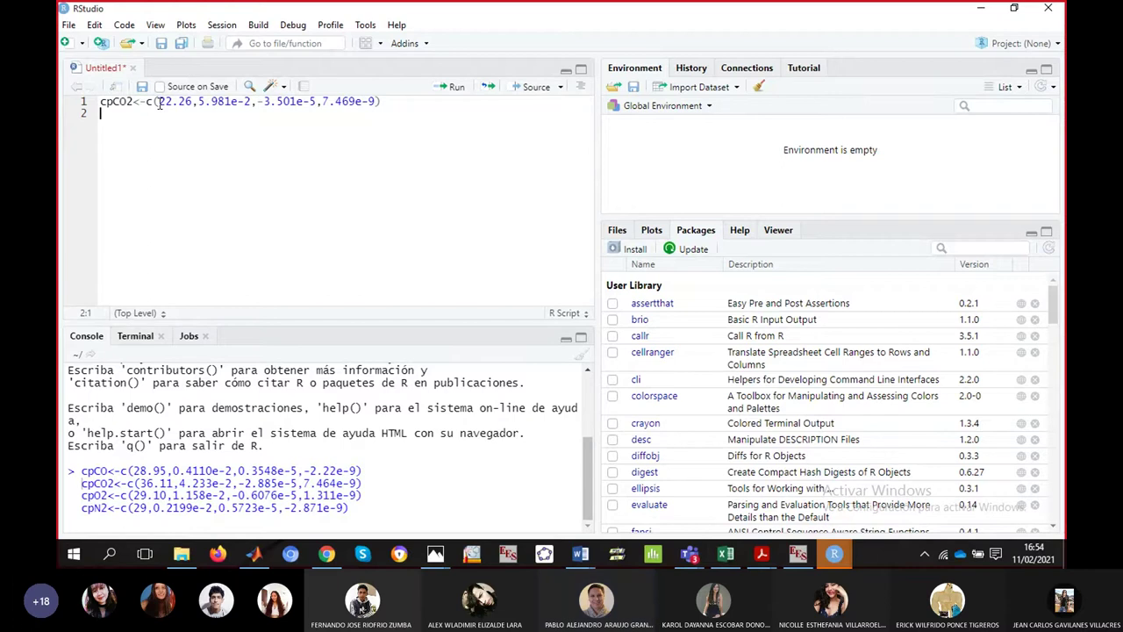
- Start the assignment cpH2O<- on line 2 and switch to the Cengel PDF to show the end of Table A-2
type("cp")
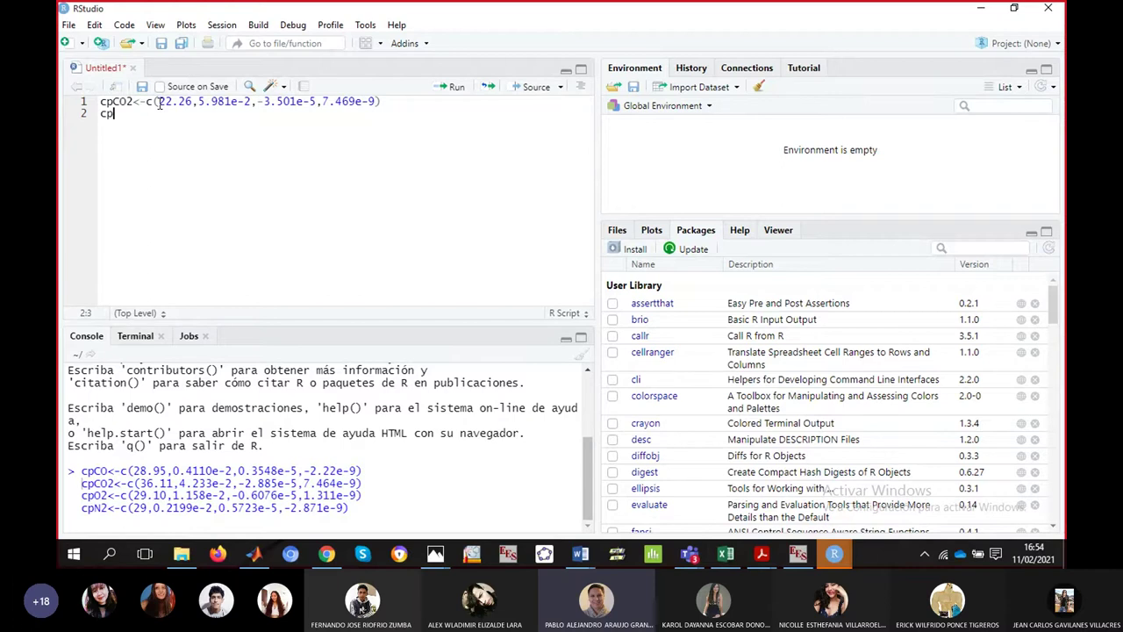
type("H2O<-")
left_click(762, 554)
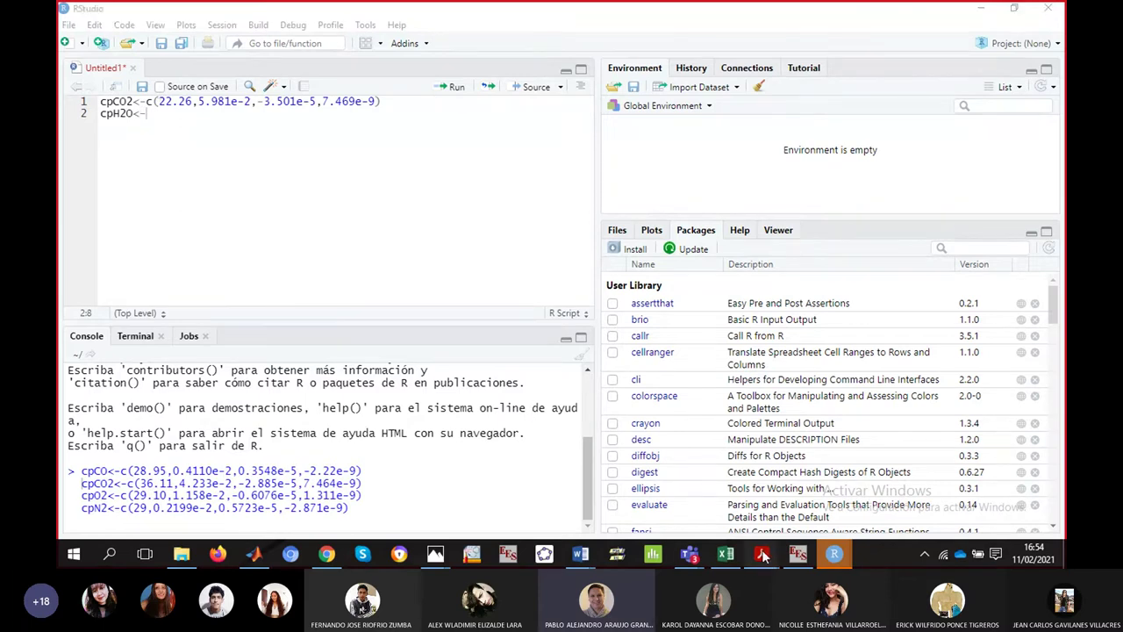
left_click(660, 488)
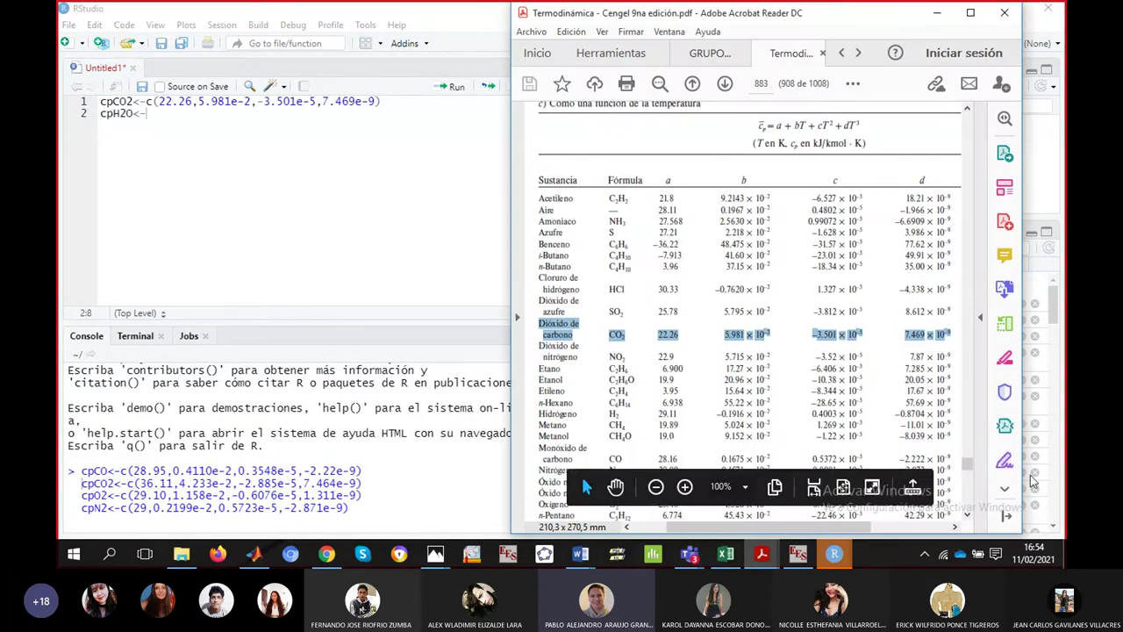
scroll(967, 516, "down", 2)
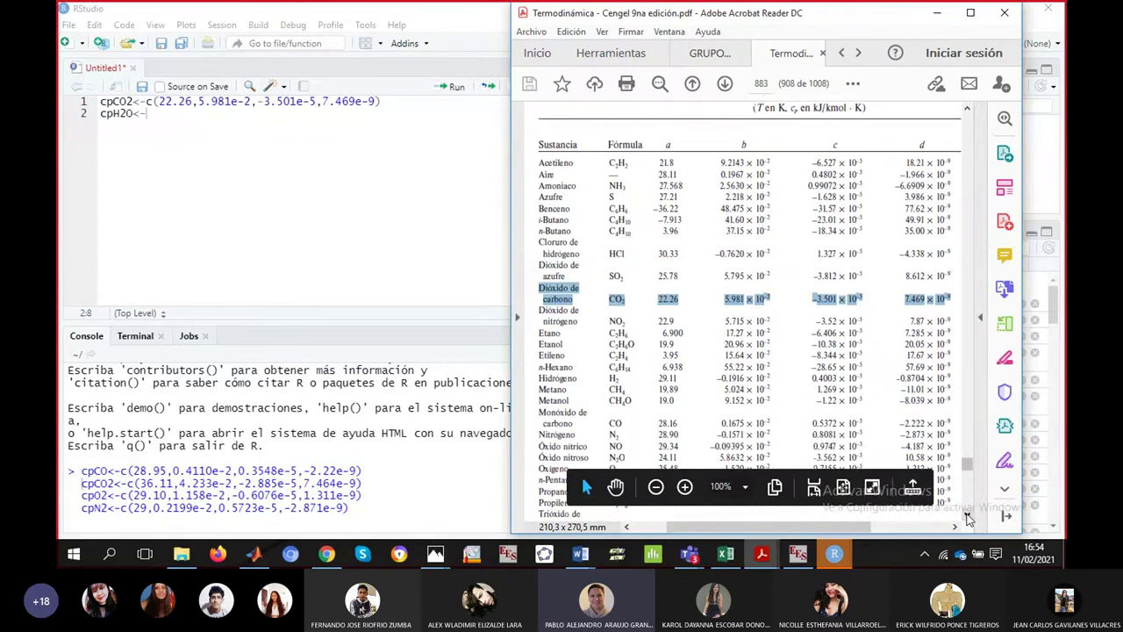
scroll(967, 516, "down", 2)
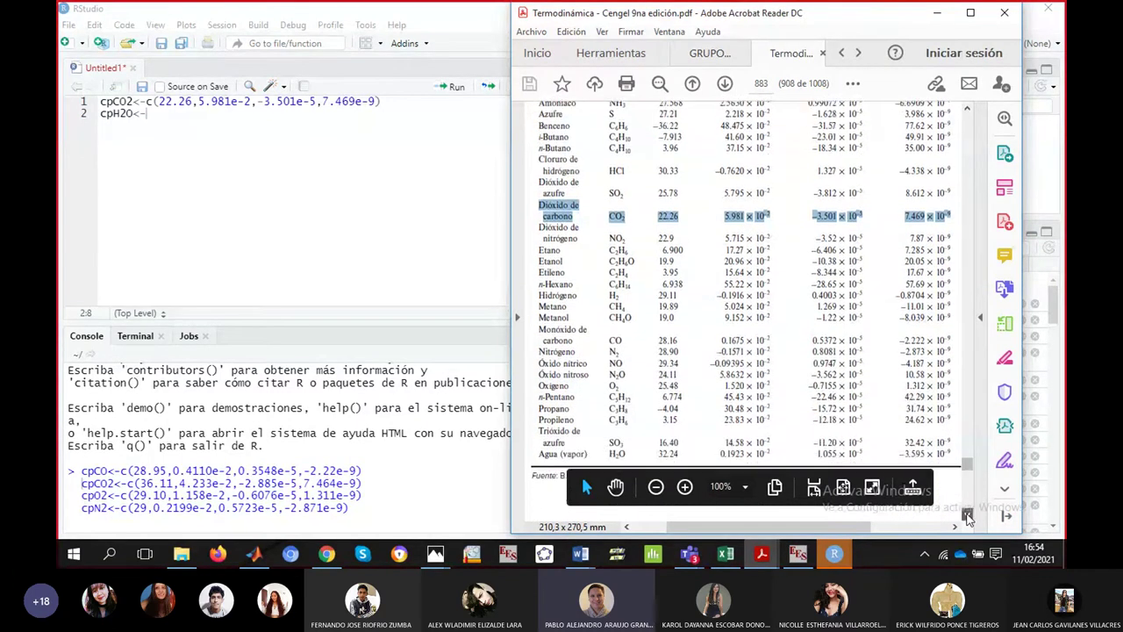
scroll(967, 516, "down", 2)
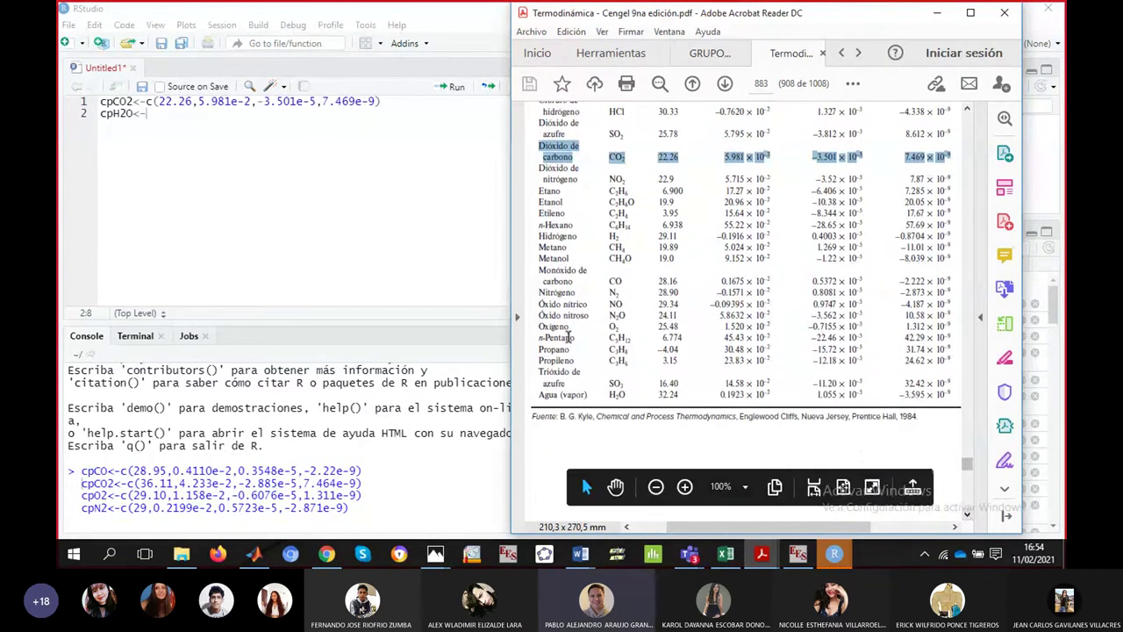
- Copy the oxygen coefficients a to d from Table A-2 into line 2 of the RStudio script and open the vector with c(
left_click_drag(532, 327, 959, 326)
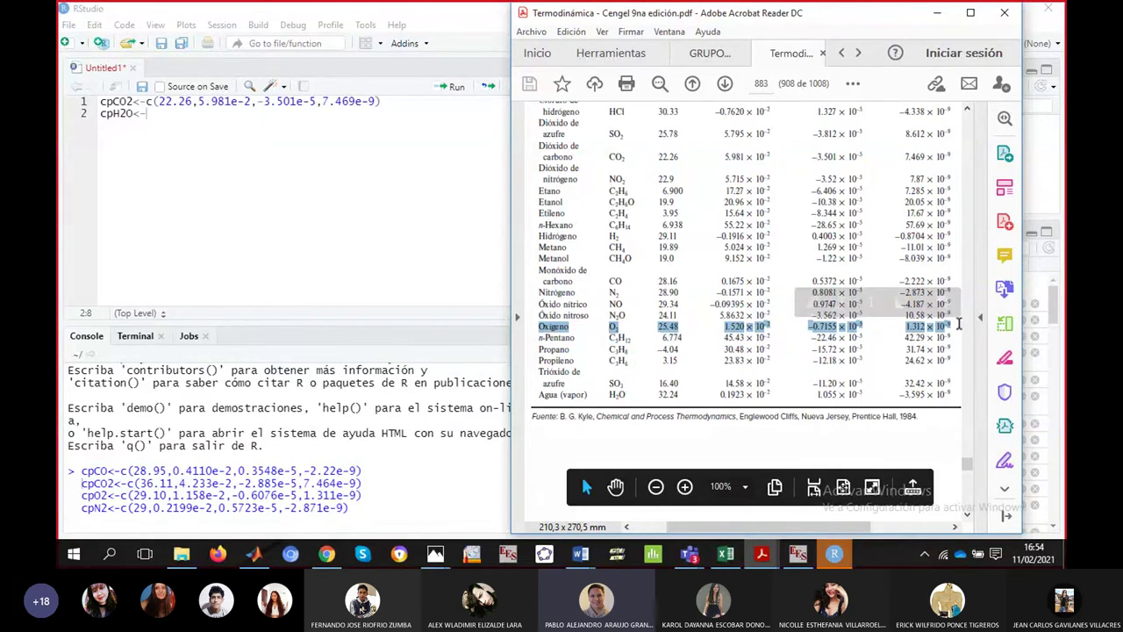
left_click(823, 351)
left_click_drag(656, 323, 956, 324)
key("ctrl+c")
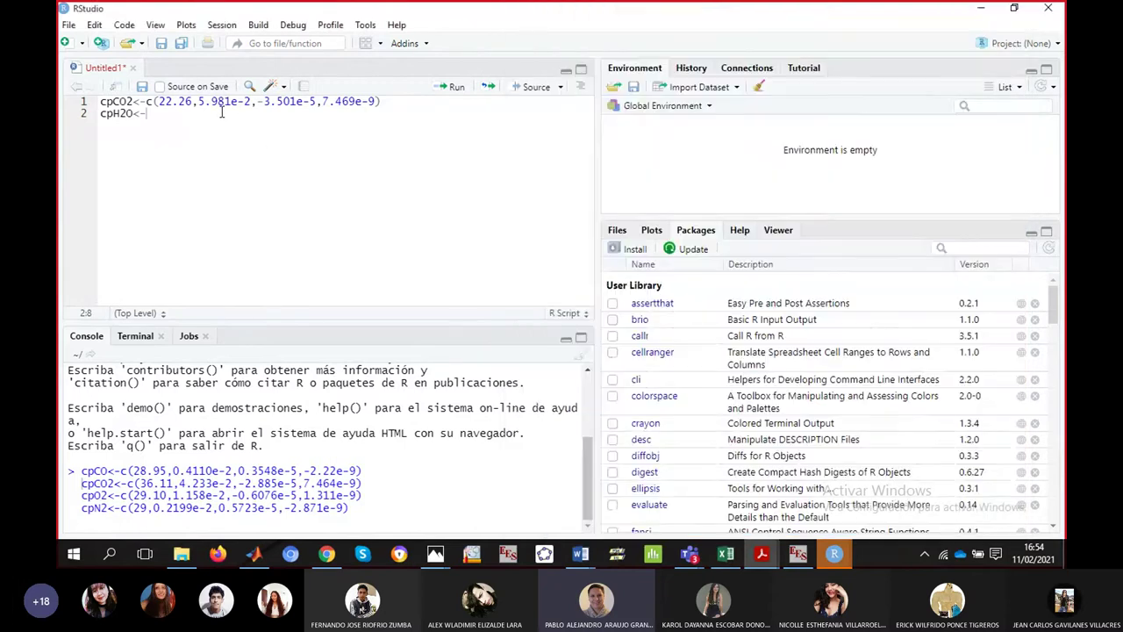
left_click(223, 112)
key("ctrl+v")
left_click(147, 112)
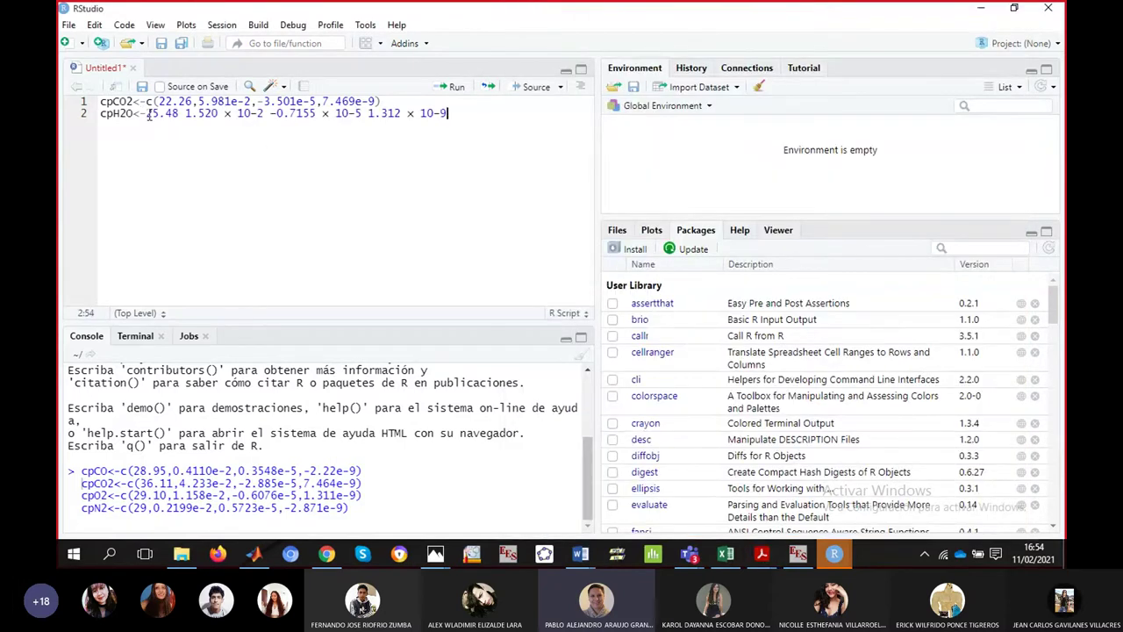
type("c(")
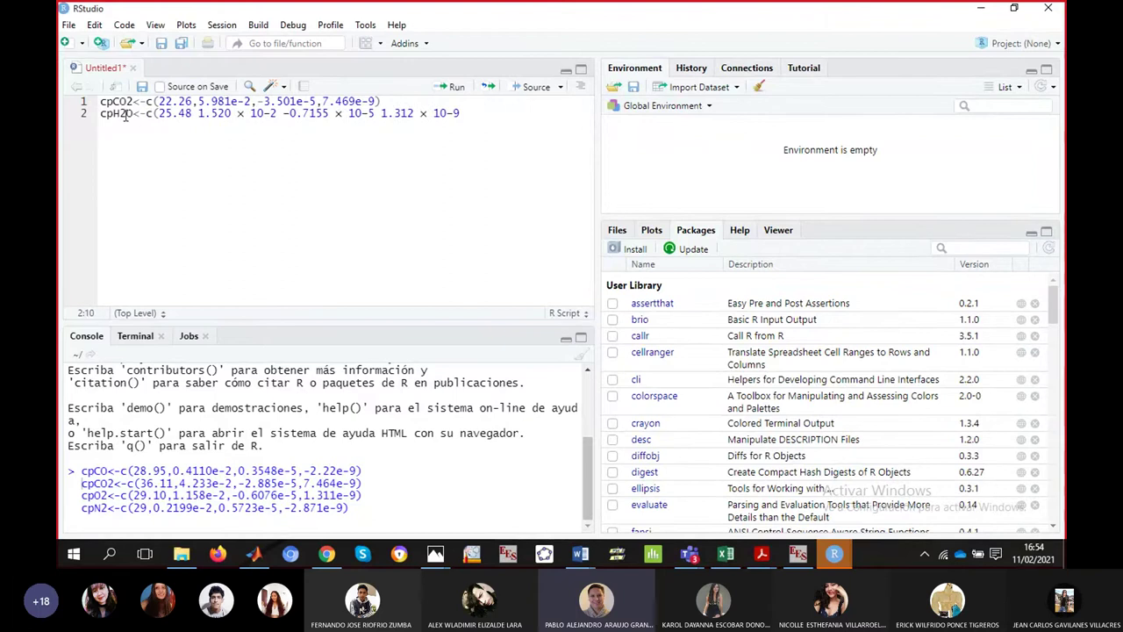
- Rename the variable on line 2 as cpO2
left_click(125, 114)
key("BackSpace")
key("BackSpace")
left_click(125, 114)
type("2")
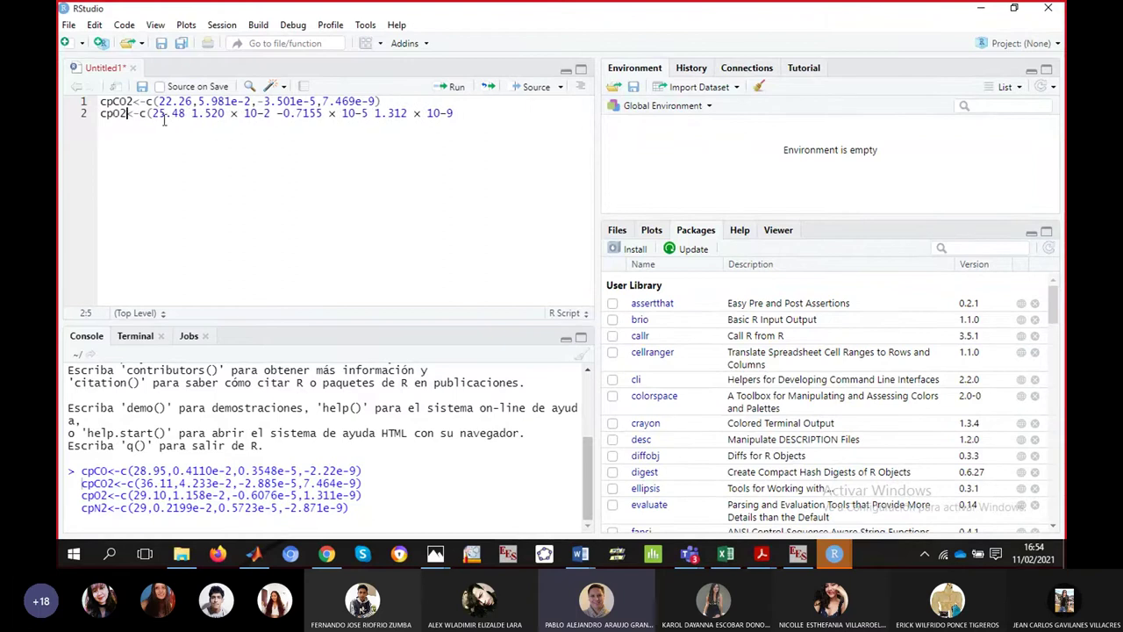
- Put a comma after 25.48 in cpO2 and rewrite the second coefficient as 1.520e-2 followed by a comma
left_click(194, 114)
key("BackSpace")
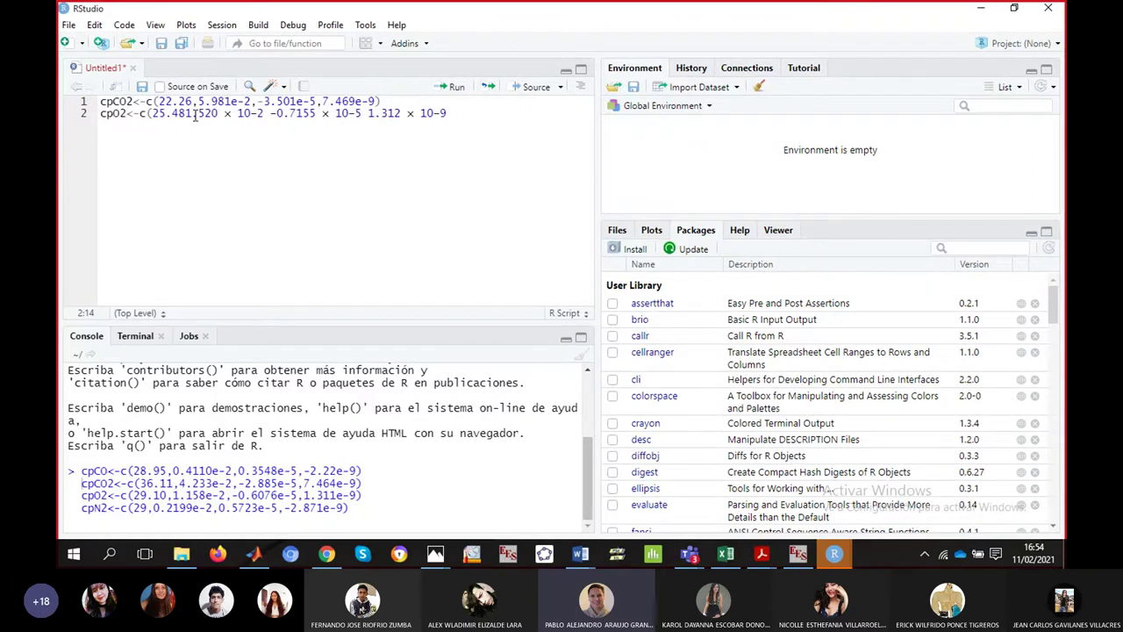
type(",")
key("Right")
key("Right")
key("shift+Right")
key("shift+Right")
key("shift+Right")
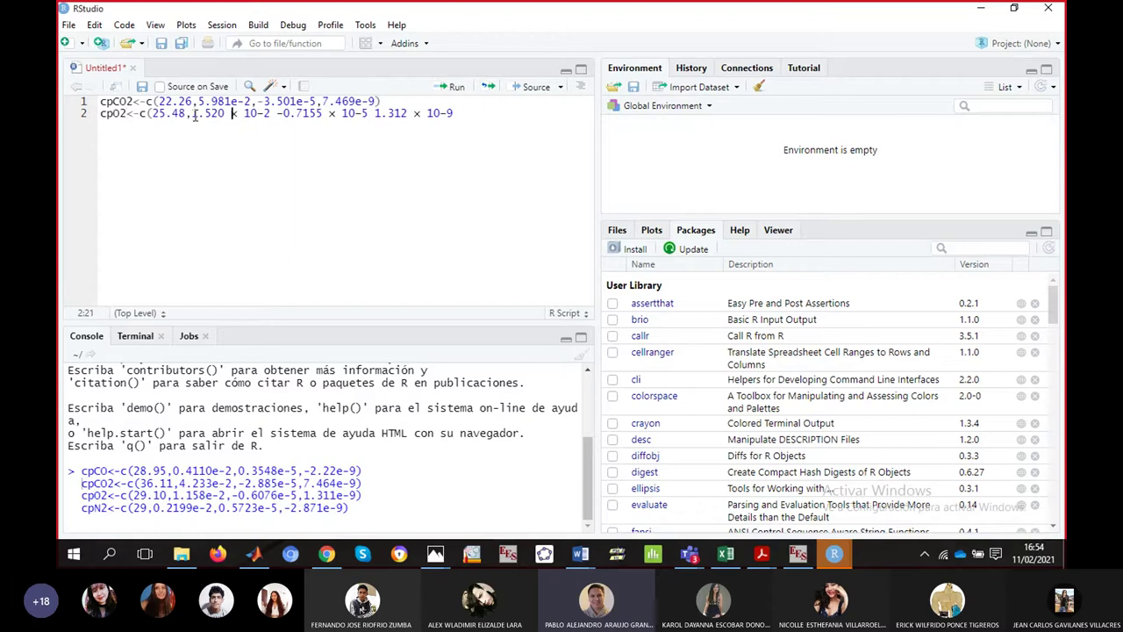
key("BackSpace")
key("BackSpace")
key("Delete")
type("e")
key("Right")
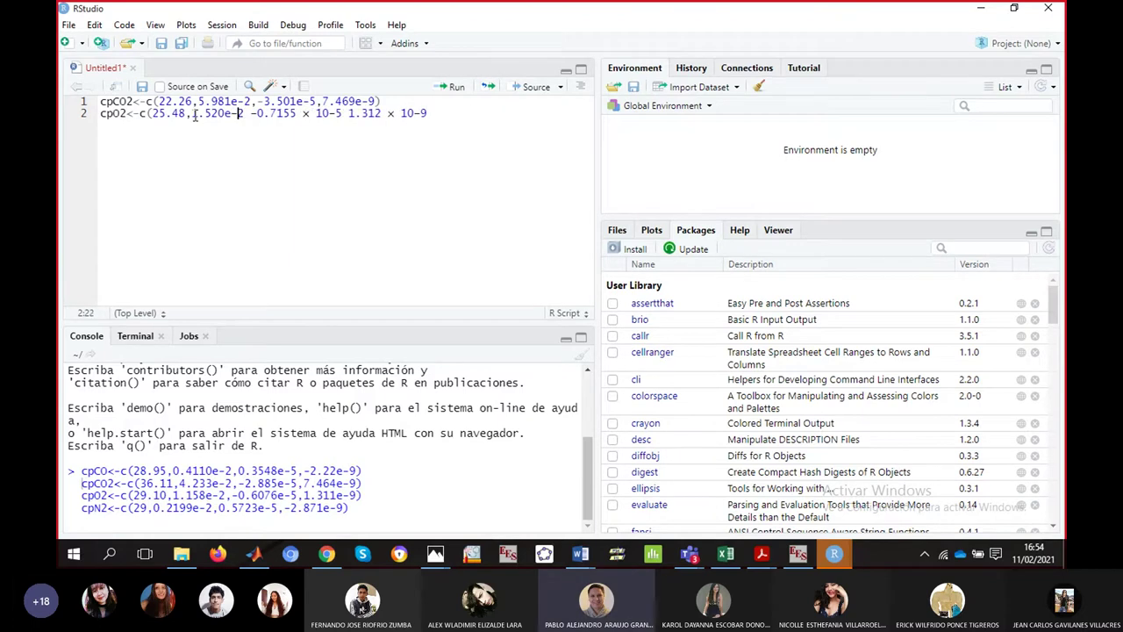
type(",")
key("Right")
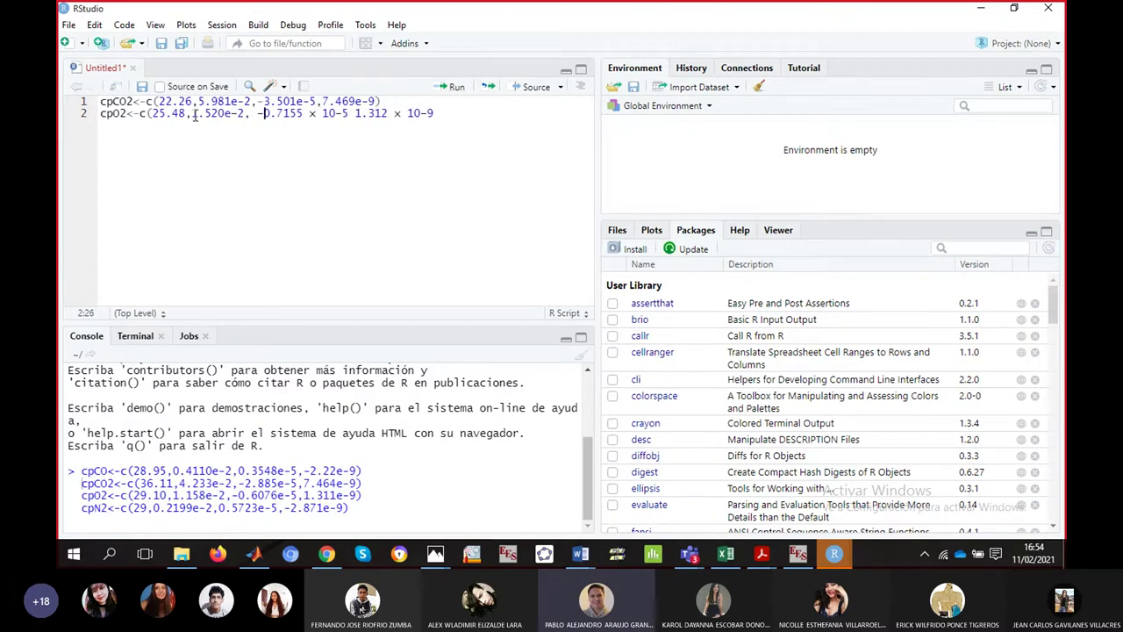
- Rewrite the third cpO2 coefficient as -0.7155e-5 and separate it from the fourth with a comma
key("Right")
key("Right")
key("Right")
key("Right")
key("shift+Right")
key("shift+Right")
key("shift+Right")
key("shift+Right")
key("shift+Right")
type("e")
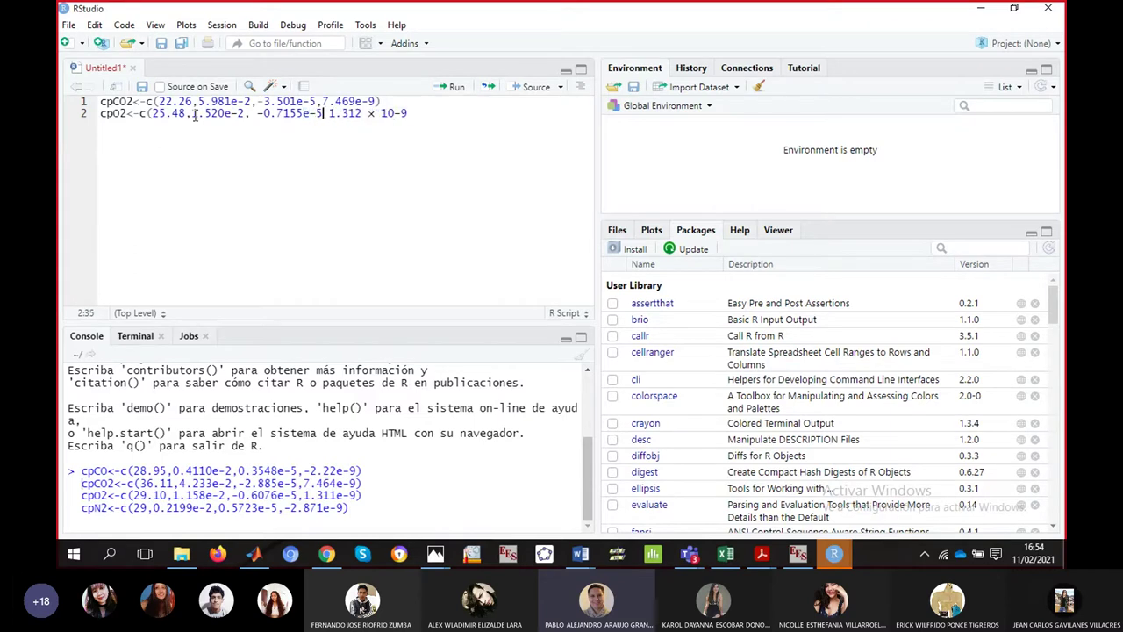
key("BackSpace")
type(",")
- Rewrite the fourth cpO2 coefficient as 1.312e-9, close the vector's parenthesis and start a new line
key("Right")
key("Right")
key("Right")
key("Right")
key("Right")
key("shift+Right")
key("shift+Right")
key("shift+Right")
key("shift+Right")
key("shift+Right")
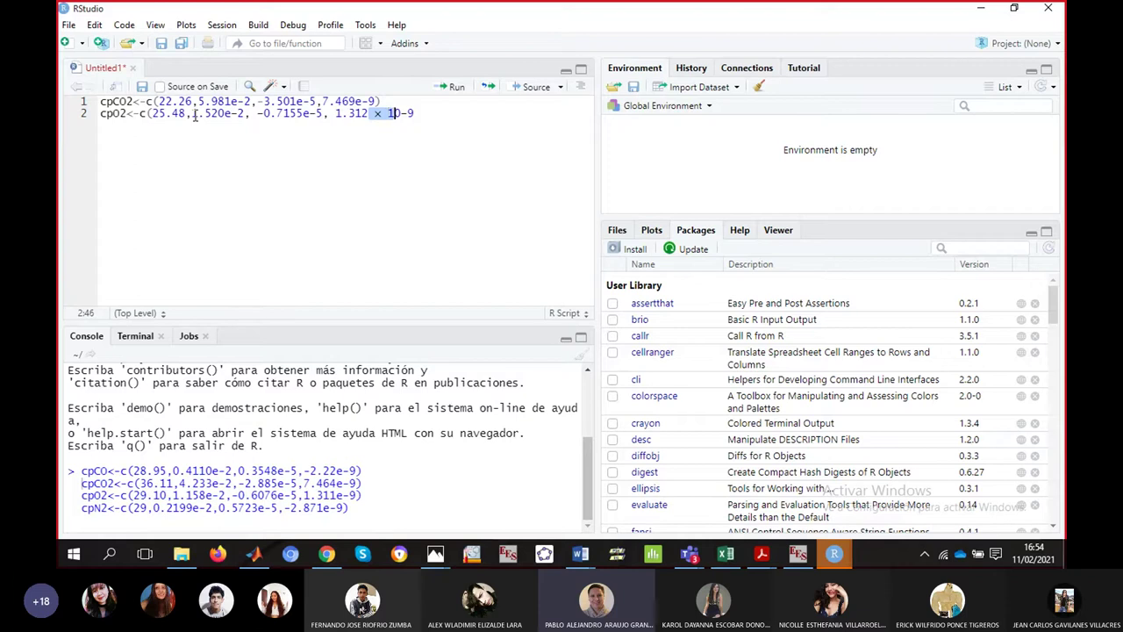
type("e-9)")
key("Return")
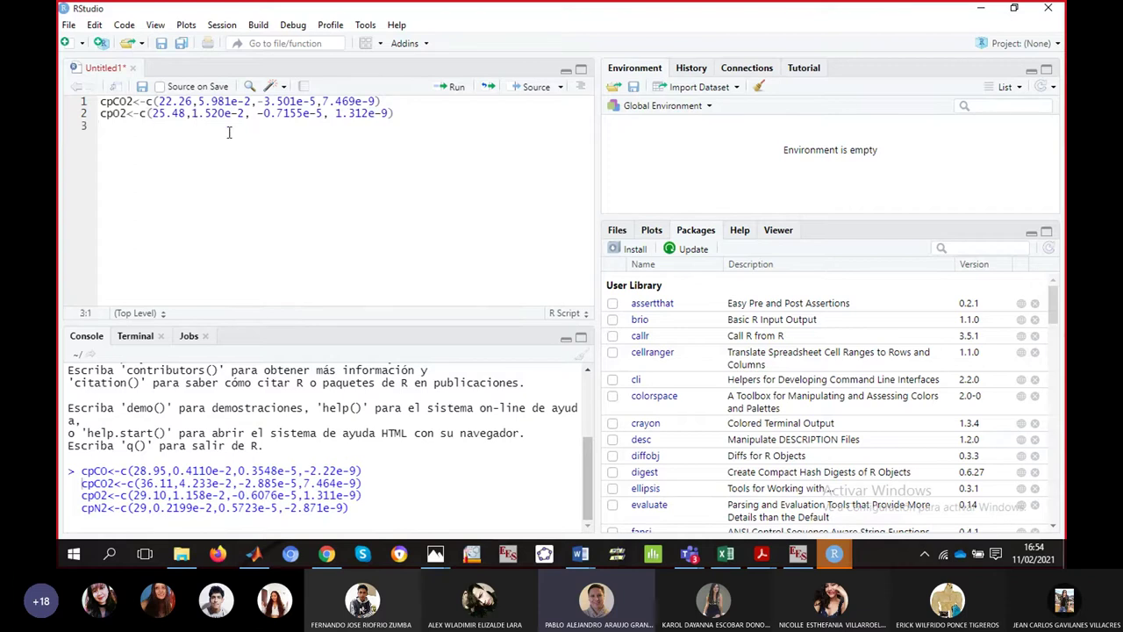
- Start a cpN2 vector on line 3 and paste in the nitrogen coefficients from the Cengel PDF's table
type("cp")
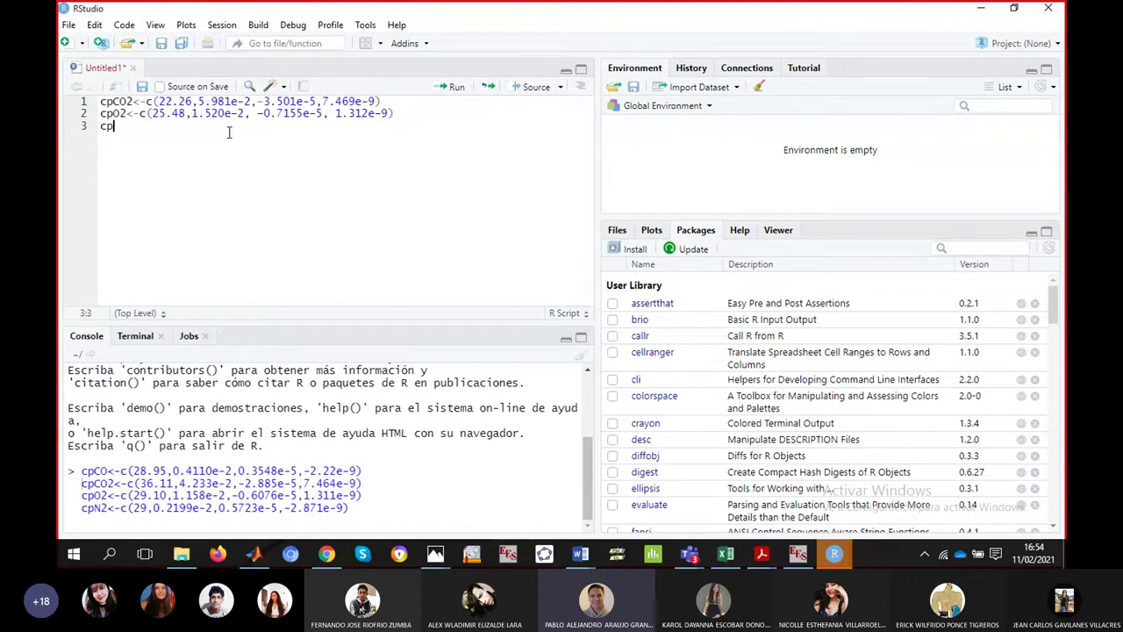
left_click(760, 560)
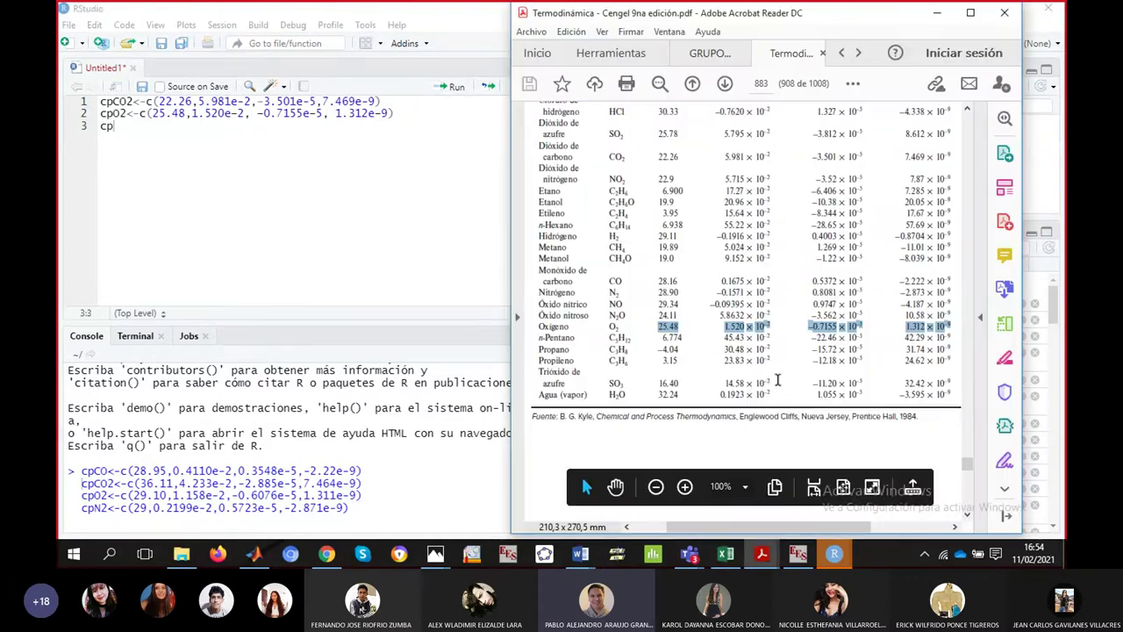
left_click_drag(660, 294, 957, 293)
left_click(353, 155)
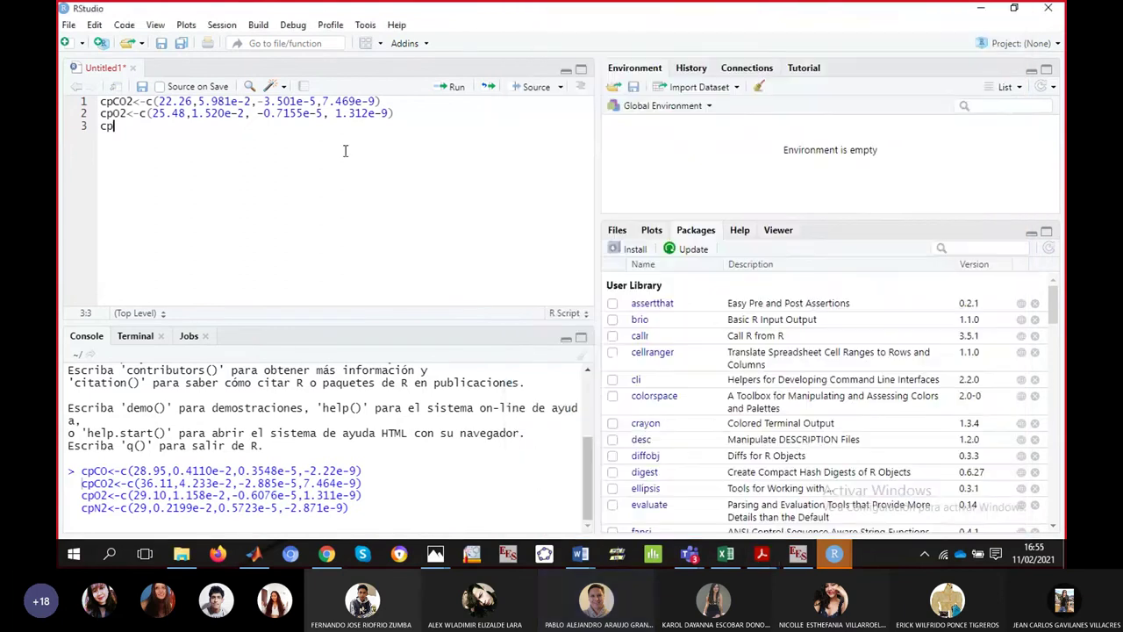
type("N2")
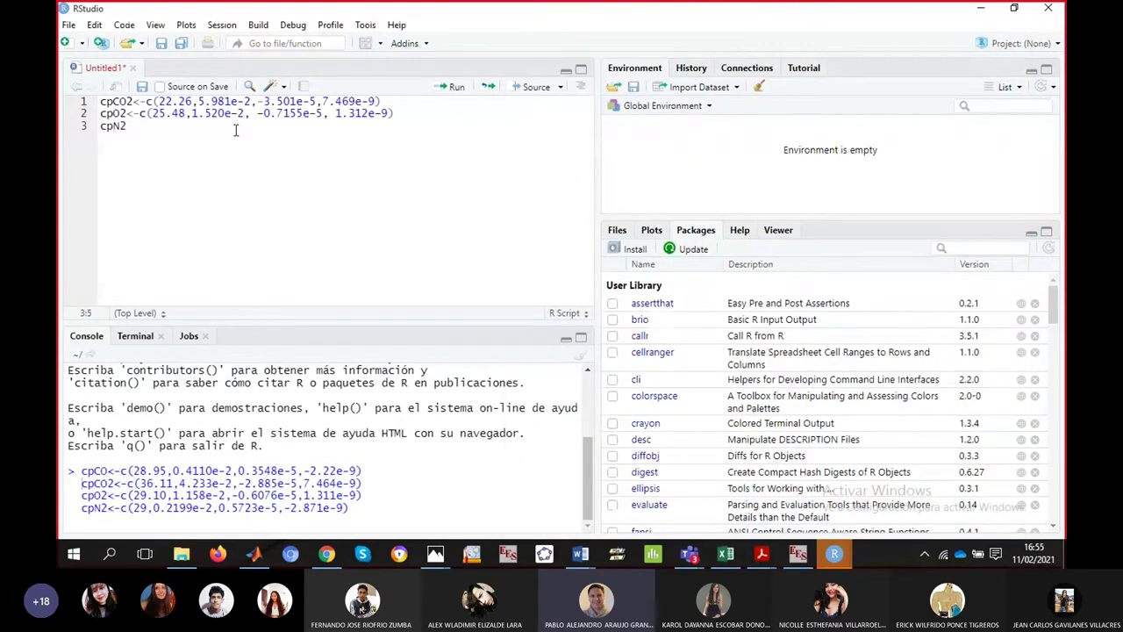
type("<-c(")
key("ctrl+v")
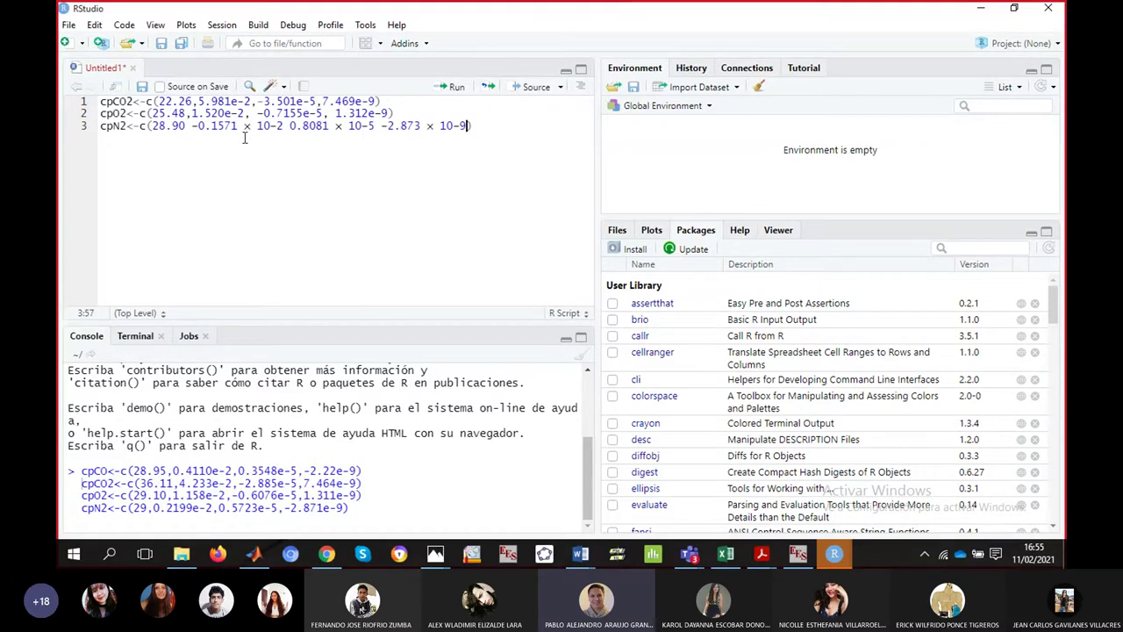
- Put a comma after 28.90 in cpN2 and rewrite the second coefficient as -0.1571e-2 followed by a comma
left_click(191, 126)
type(",")
key("BackSpace")
key("Right")
key("Right")
key("Right")
key("Right")
key("Right")
key("Right")
key("Right")
type("e-2")
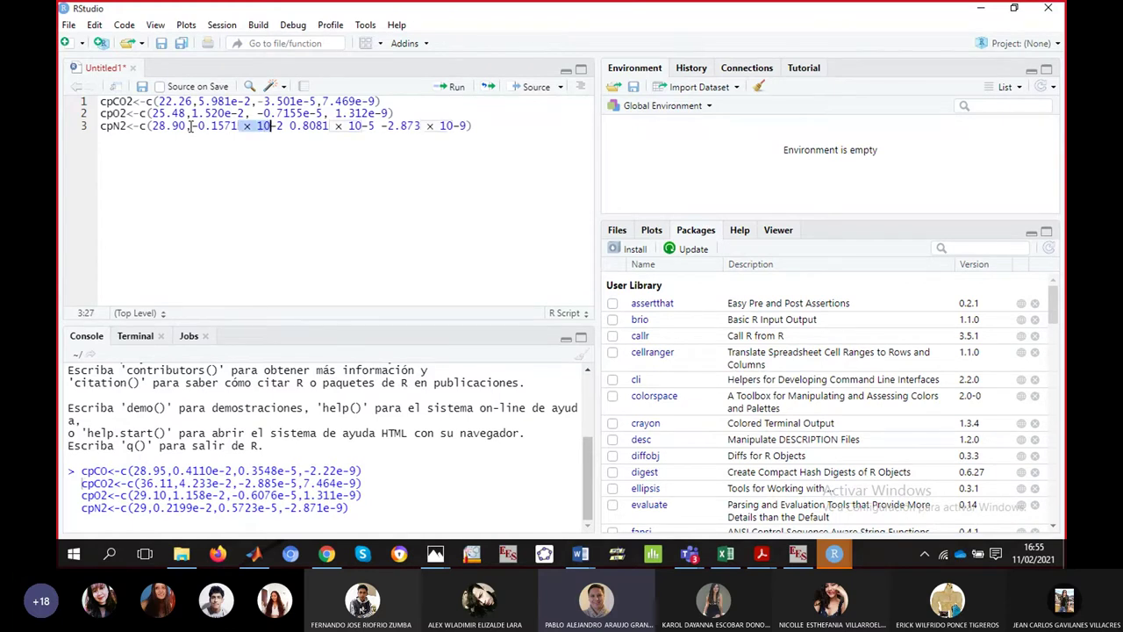
key("Delete")
key("Delete")
key("Delete")
key("Delete")
key("Delete")
key("Delete")
key("Delete")
type(",")
- Rewrite the third cpN2 coefficient as 0.8081e-5 and separate it from the fourth with a comma
key("Right")
key("Right")
key("Right")
key("Right")
key("Right")
key("Right")
key("Right")
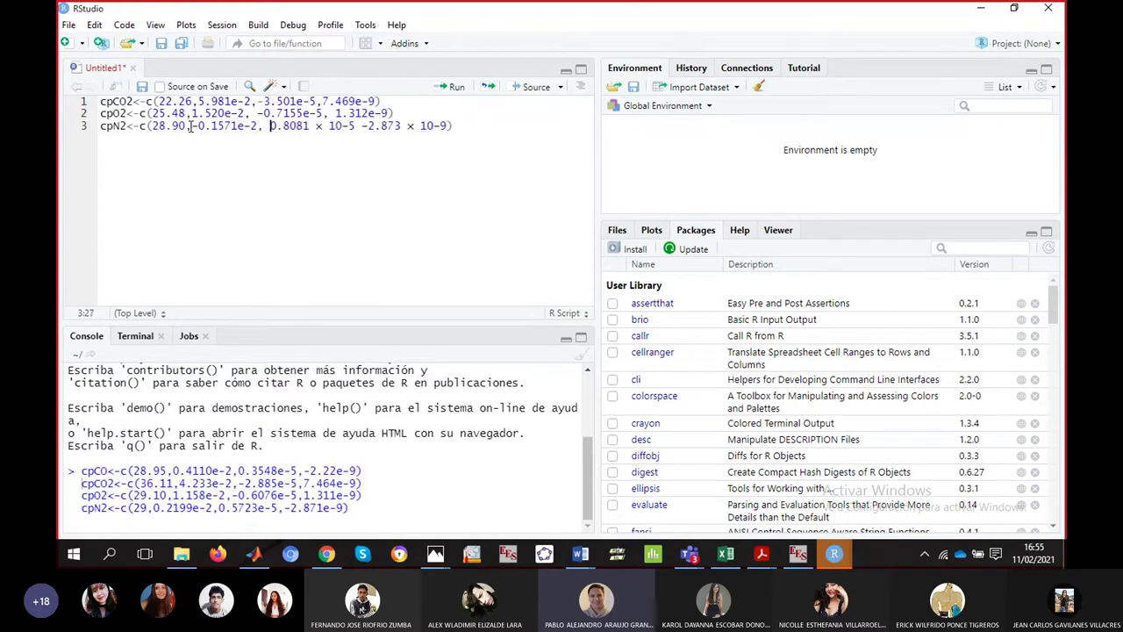
type("e")
key("Delete")
key("Delete")
key("Delete")
key("Delete")
key("Delete")
key("Right")
key("Right")
key("Right")
key("Left")
type(",")
- Rewrite the fourth cpN2 coefficient as -2.873e-9 and start a new line after the vector
key("Right")
key("Right")
key("Right")
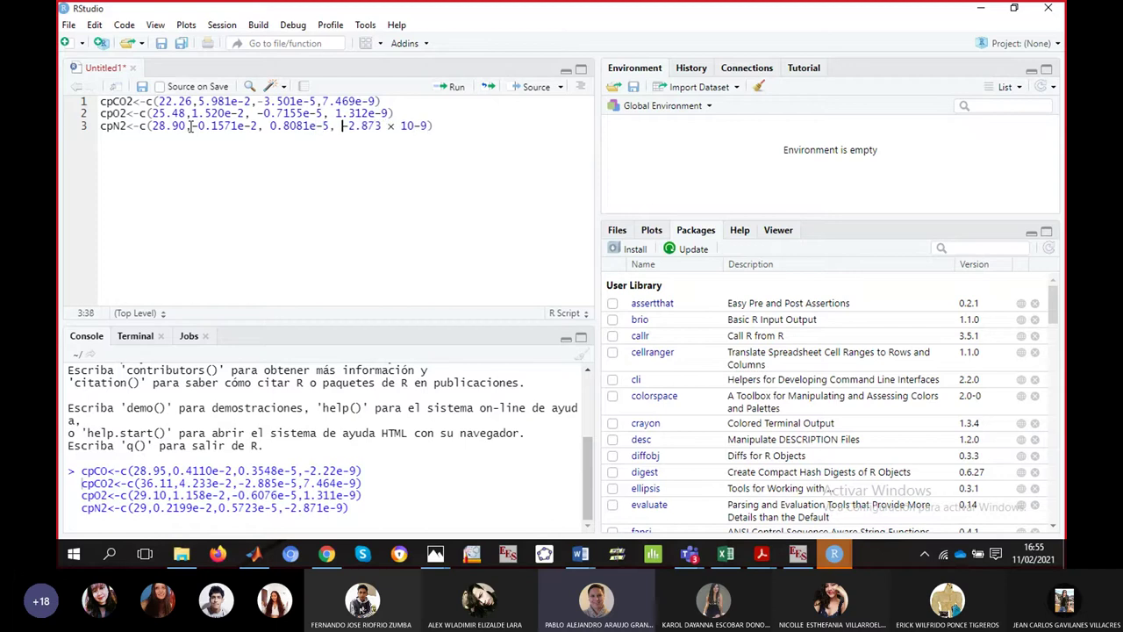
key("Right")
key("shift+Right")
key("shift+Right")
key("shift+Right")
key("shift+Right")
key("shift+Right")
type("e")
left_click(428, 127)
key("Return")
- Start a cpH2O vector on line 4 and paste in the Agua (vapor) coefficients from the Cengel PDF's table
type("cp")
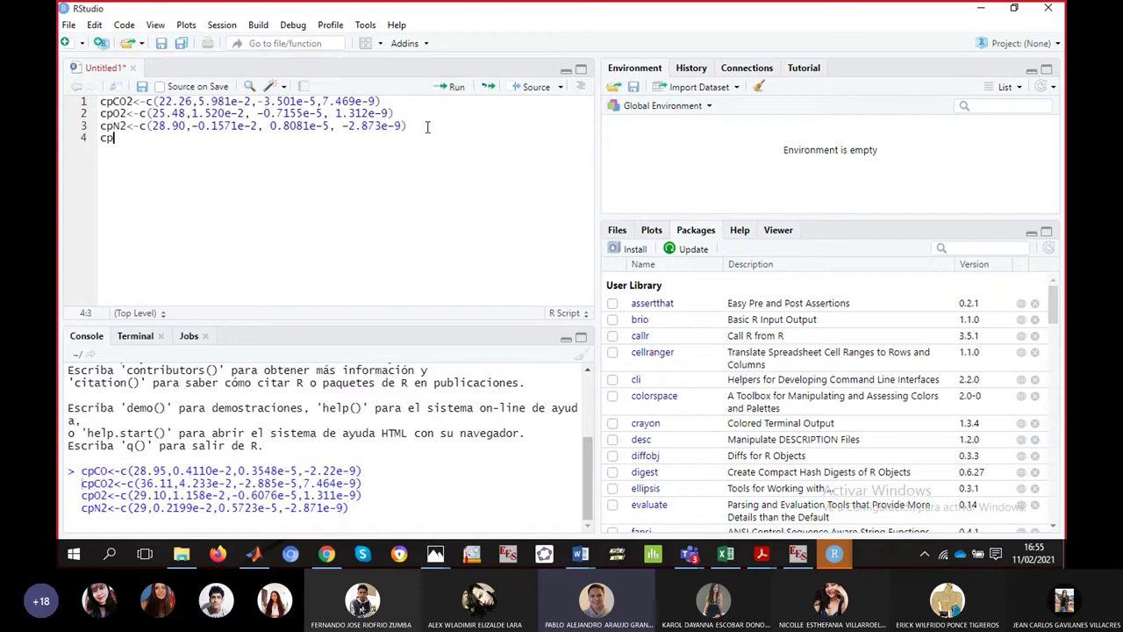
type("H2O<-c(")
left_click(763, 554)
left_click(817, 455)
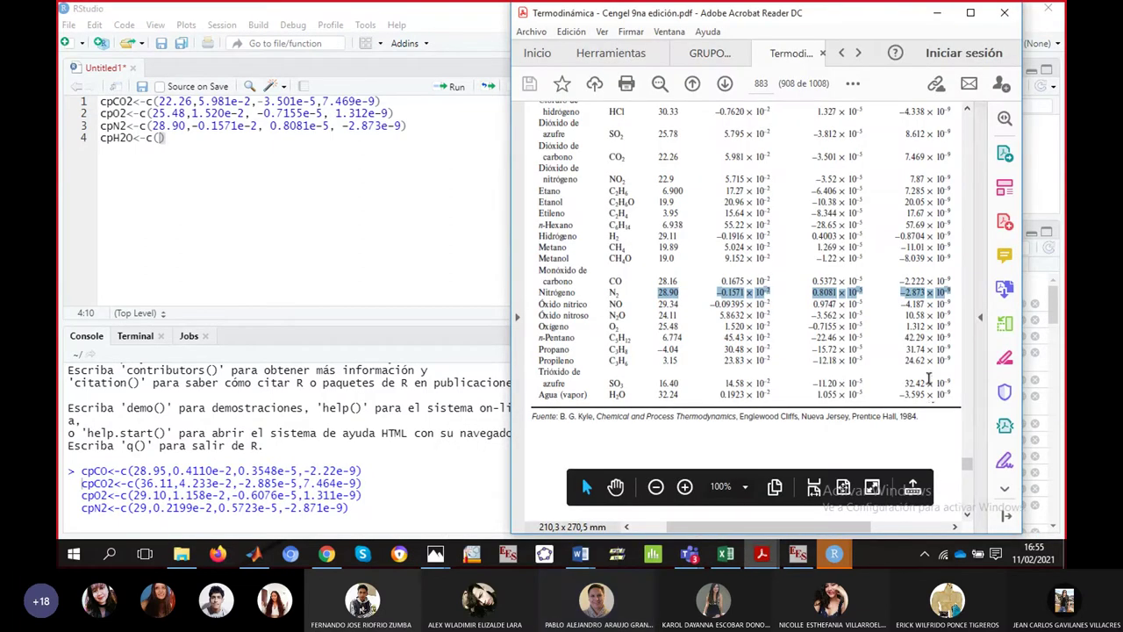
left_click(966, 110)
left_click(967, 110)
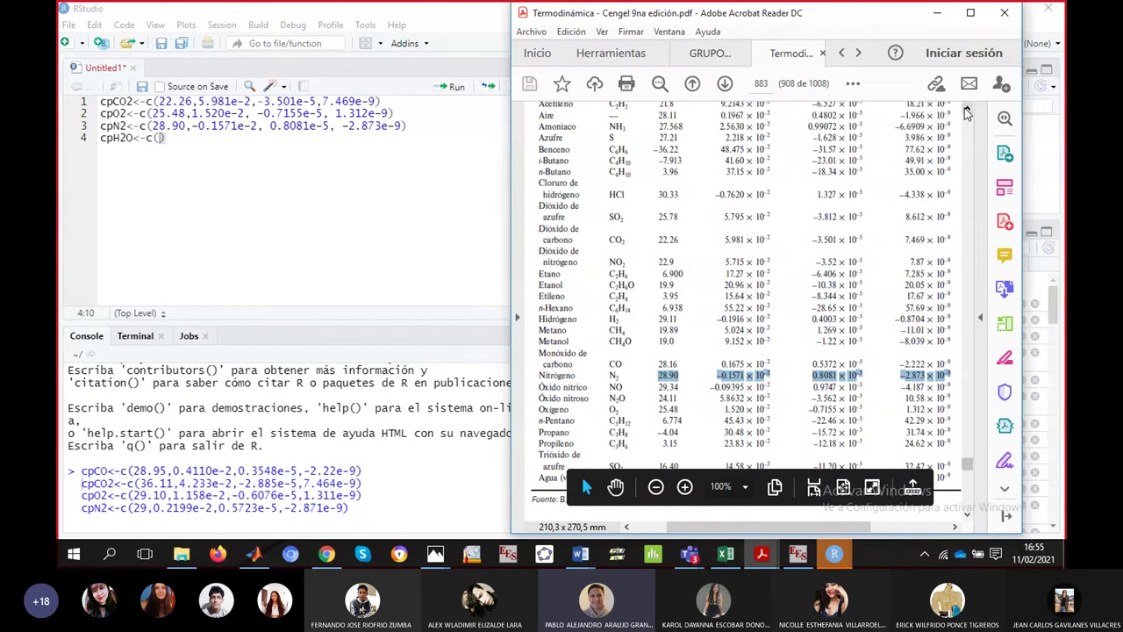
left_click(966, 109)
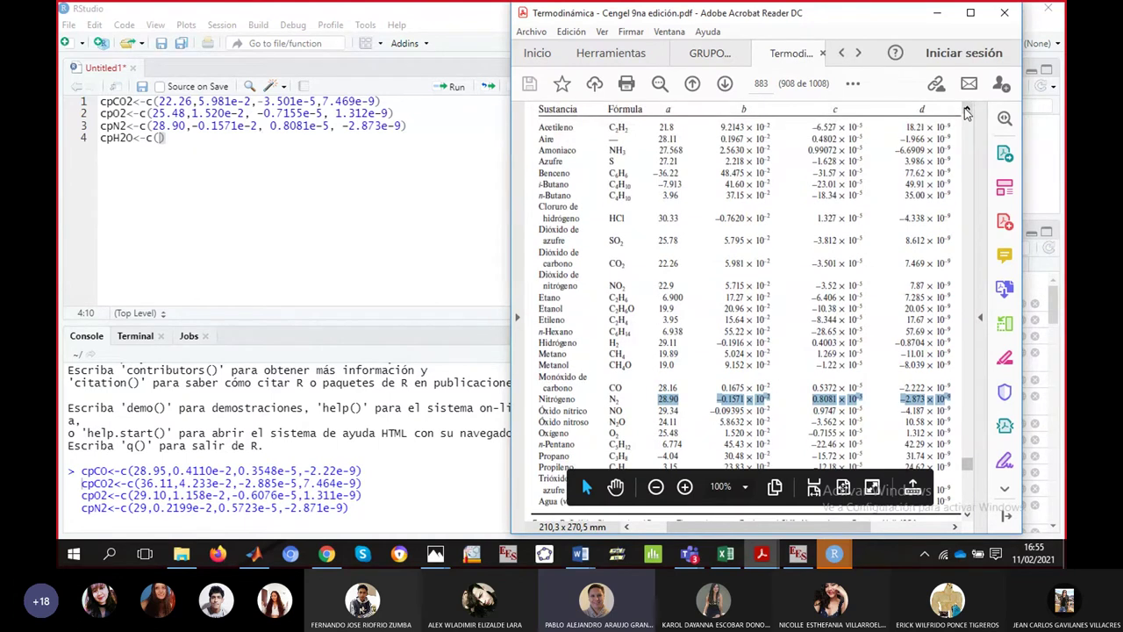
left_click(969, 516)
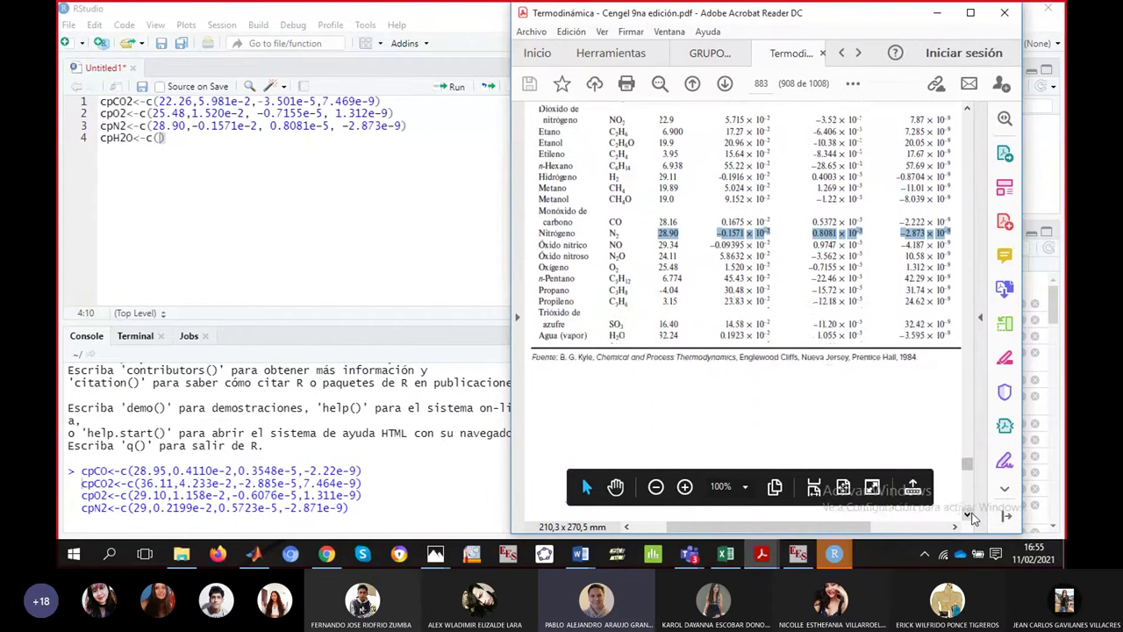
left_click(969, 517)
left_click(970, 517)
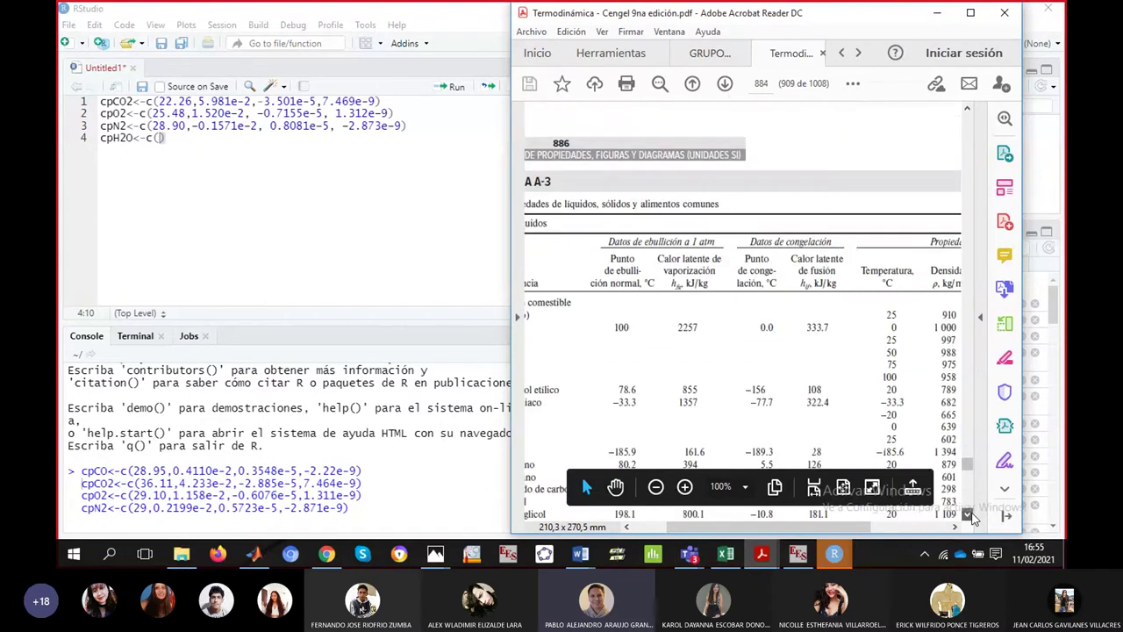
left_click(967, 111)
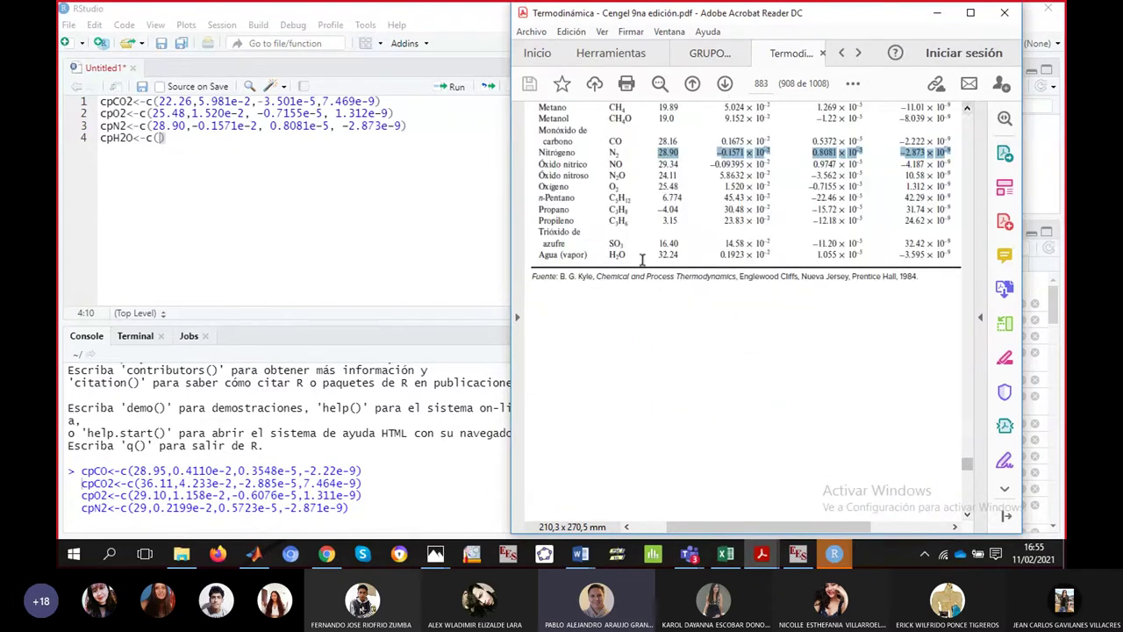
left_click_drag(658, 254, 953, 255)
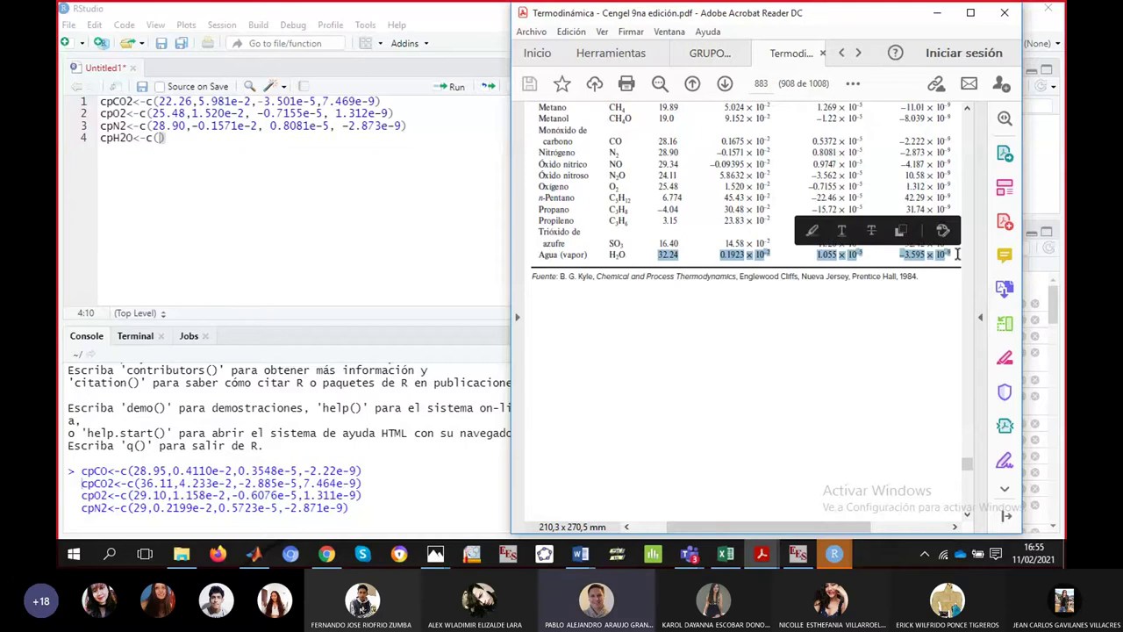
left_click(159, 137)
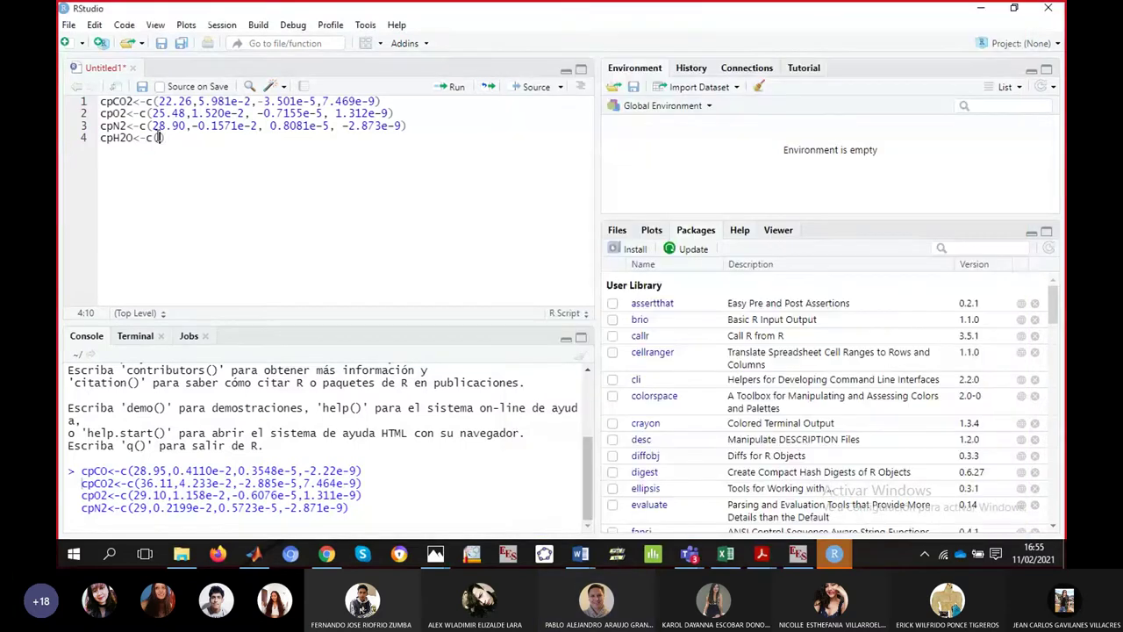
type("32.24 0.1923 × 10-2 1.055 × 10-5 -3.595 × 10-9")
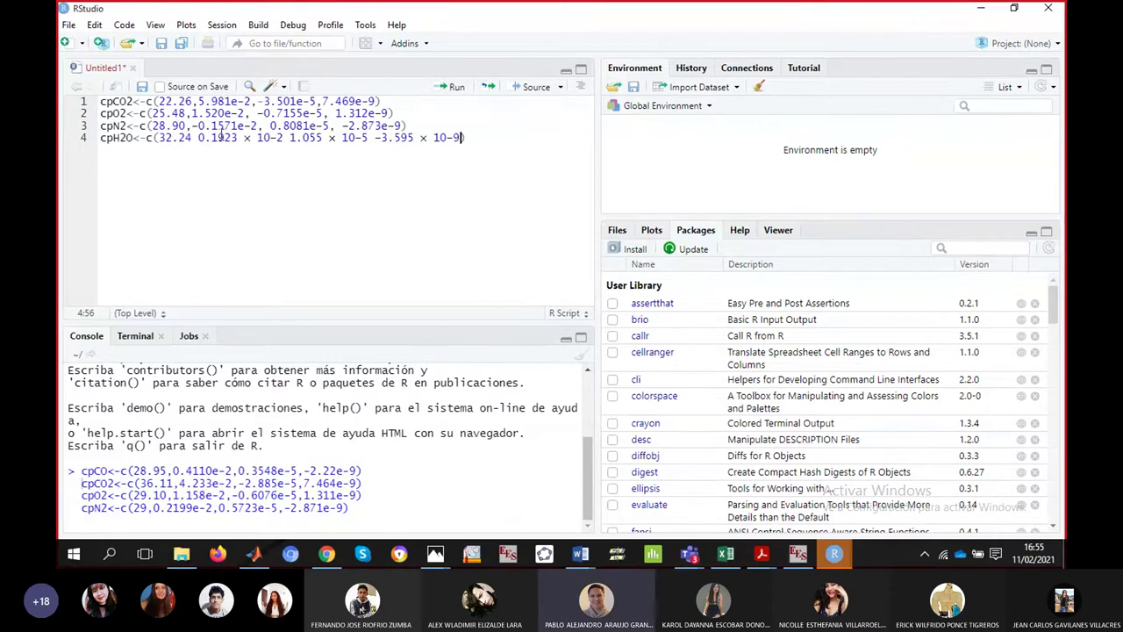
- Put a comma after 32.24 in cpH2O and rewrite the second coefficient as 0.1923e-2 followed by a comma
left_click(192, 138)
type(",")
key("Right")
key("Right")
key("Right")
key("Right")
key("Right")
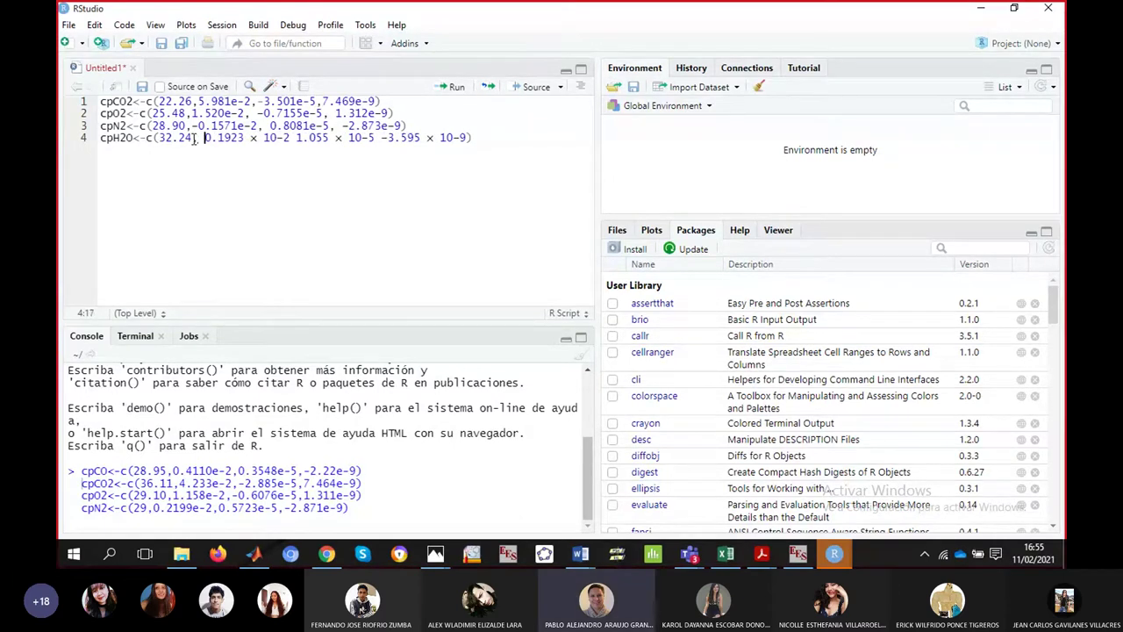
key("Right")
key("Right")
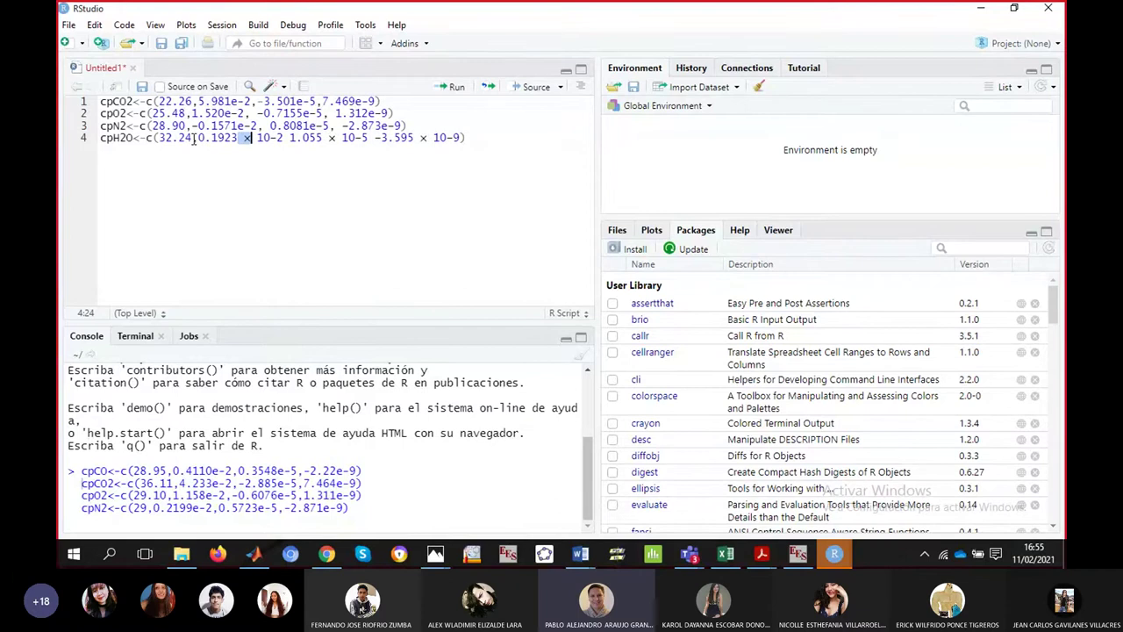
type("e")
key("Delete")
key("Delete")
key("Delete")
key("Delete")
key("Delete")
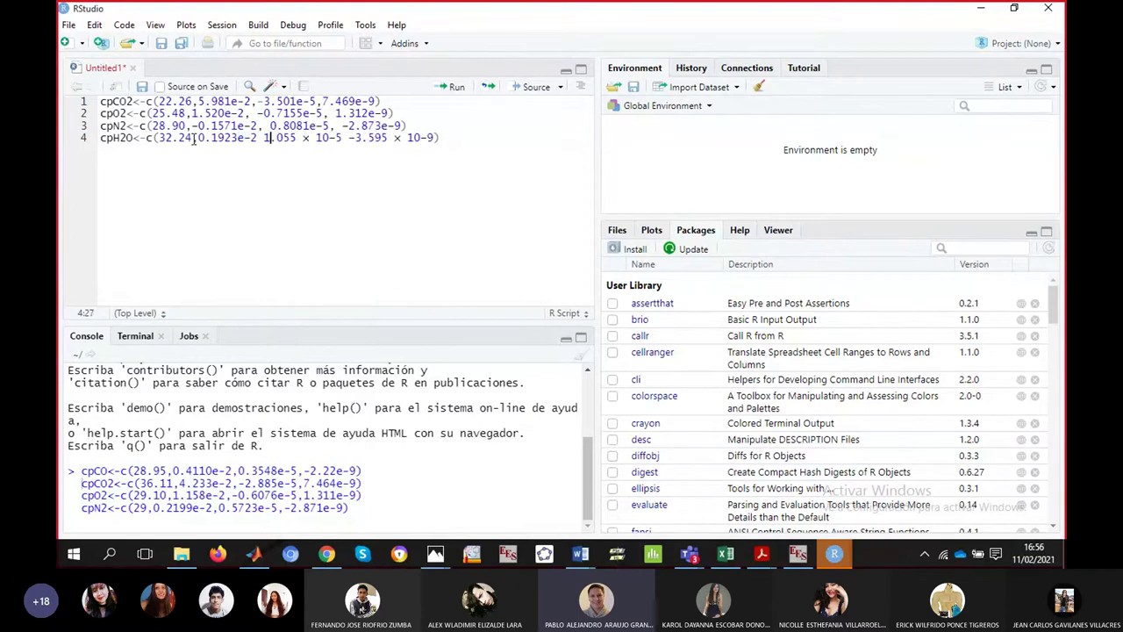
key("Left")
type(",")
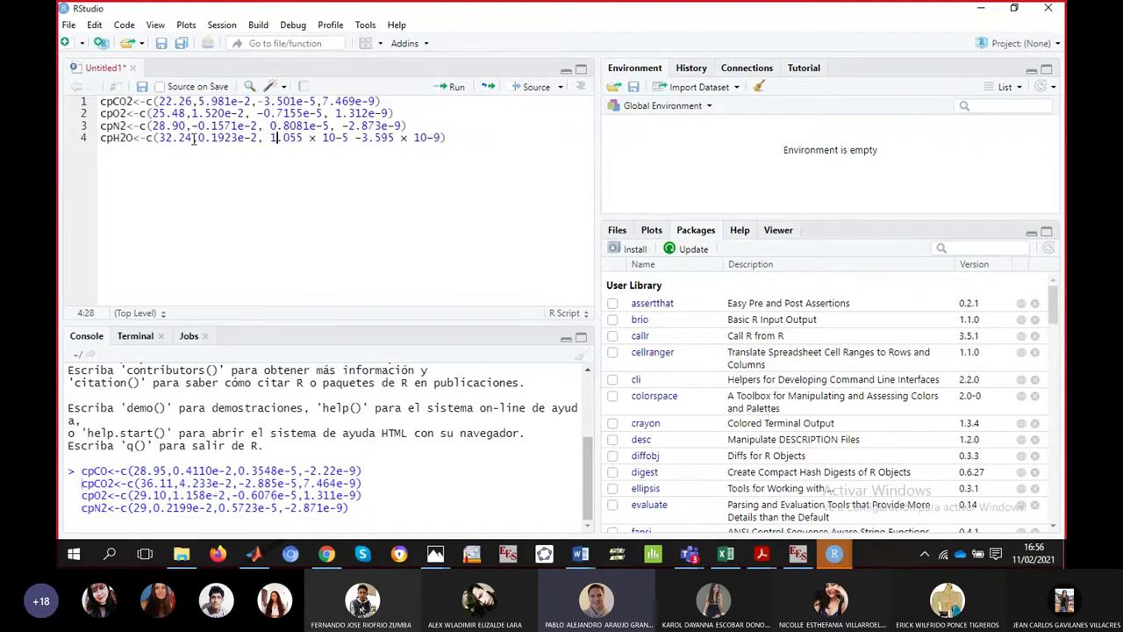
- Rewrite the third cpH2O coefficient as 1.055e-5 and separate it from the fourth with a comma
key("Right")
key("Right")
type("e")
key("shift+Right")
key("shift+Right")
key("shift+Right")
key("shift+Right")
key("shift+Right")
key("Delete")
key("Right")
key("Right")
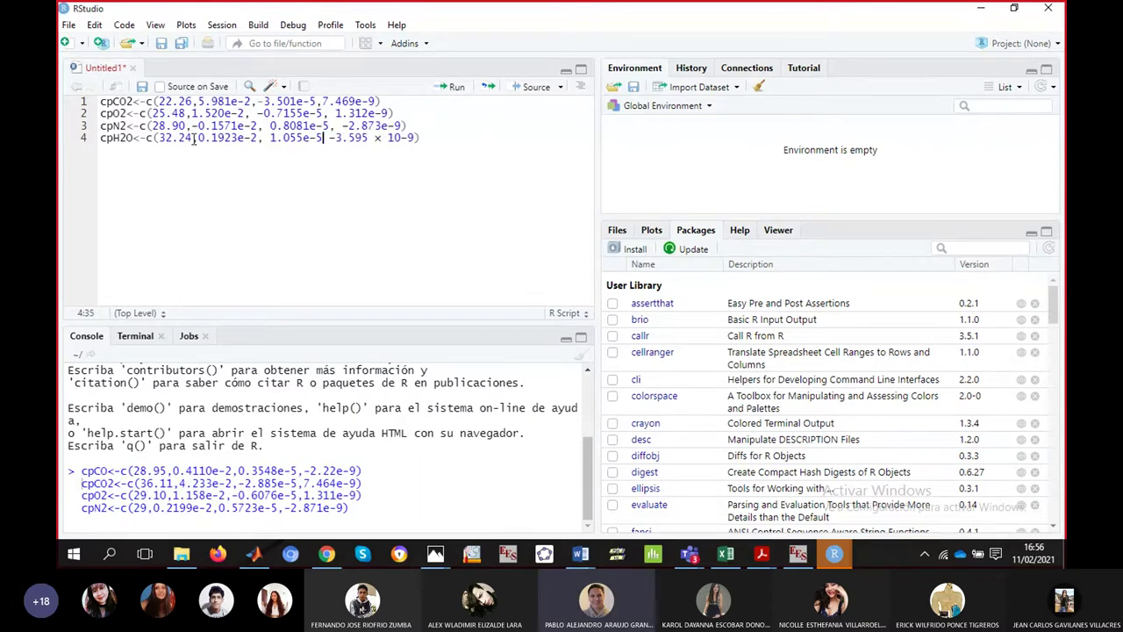
type(",")
- Rewrite the fourth cpH2O coefficient as -3.595e-9 and start a new line after the vector
key("Right")
key("Right")
key("Right")
key("Right")
key("Right")
key("Right")
key("Right")
key("shift+Right")
key("shift+Right")
key("shift+Right")
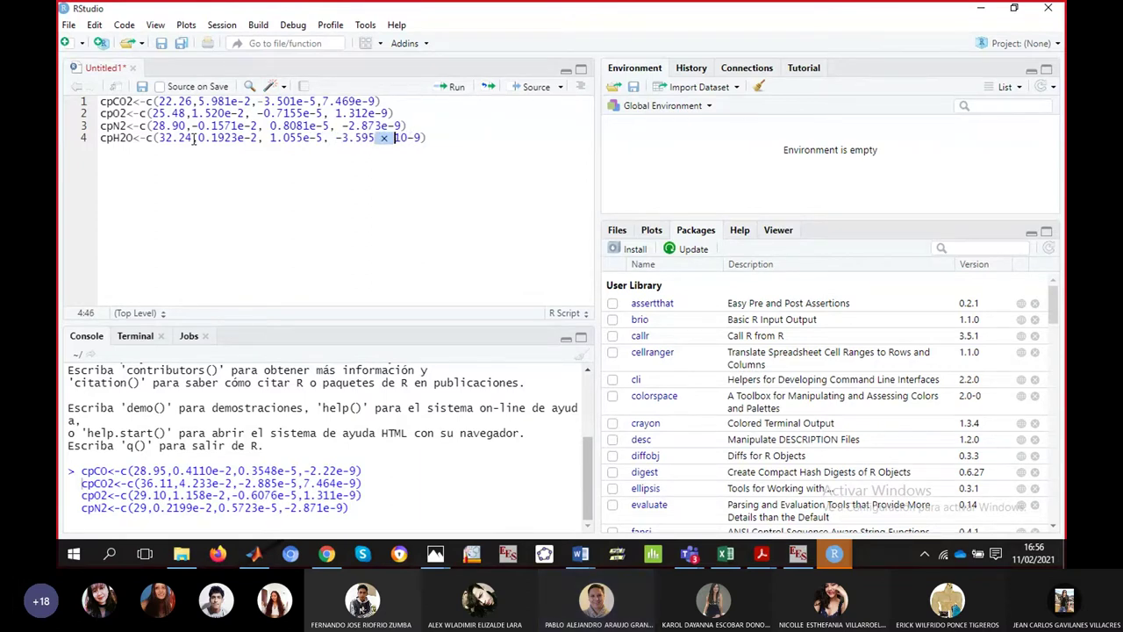
key("shift+Right")
key("shift+Right")
type("e")
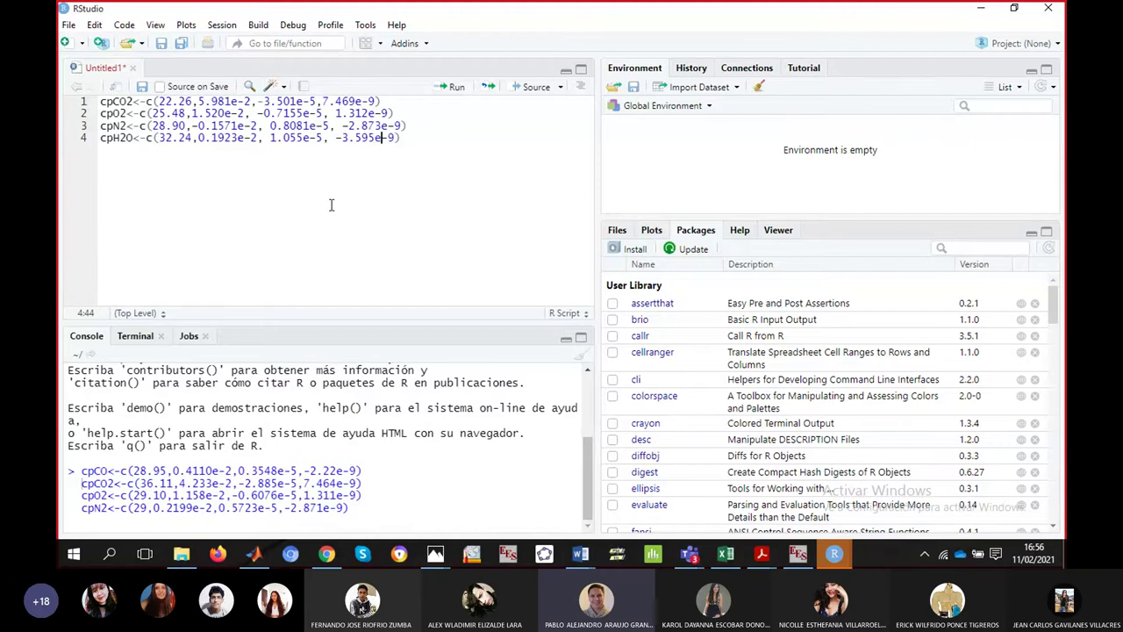
left_click(420, 150)
key("Return")
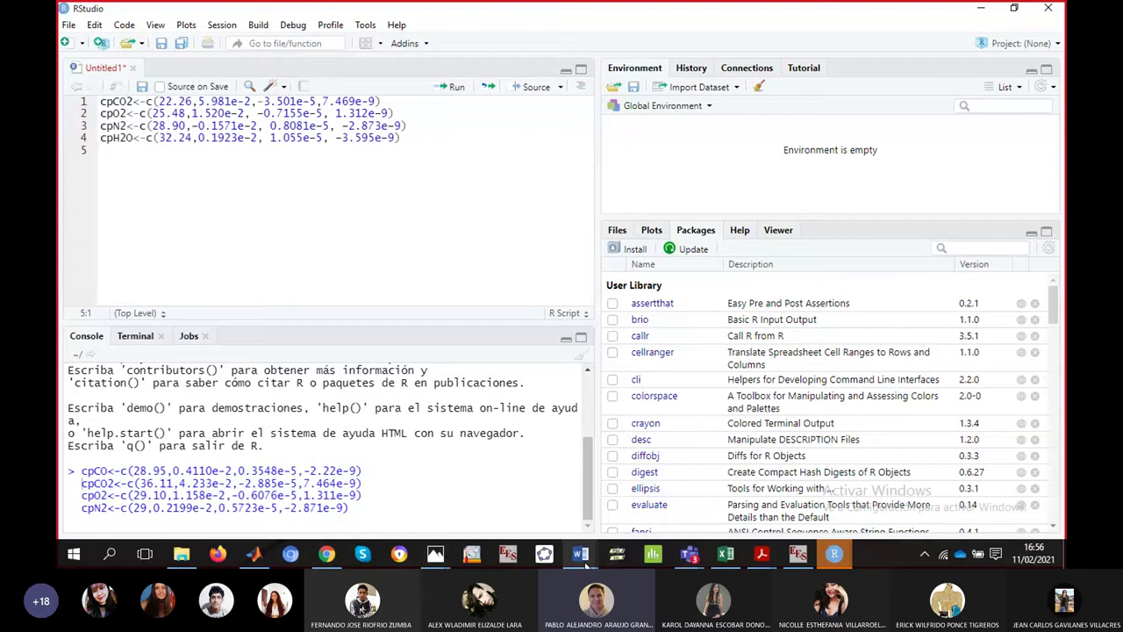
- Consult the mole-fraction formula in the Cp para mezclas Word document and begin line 5 of the R script with cpmezcla<-0,070*cpCO2
mouse_move(583, 562)
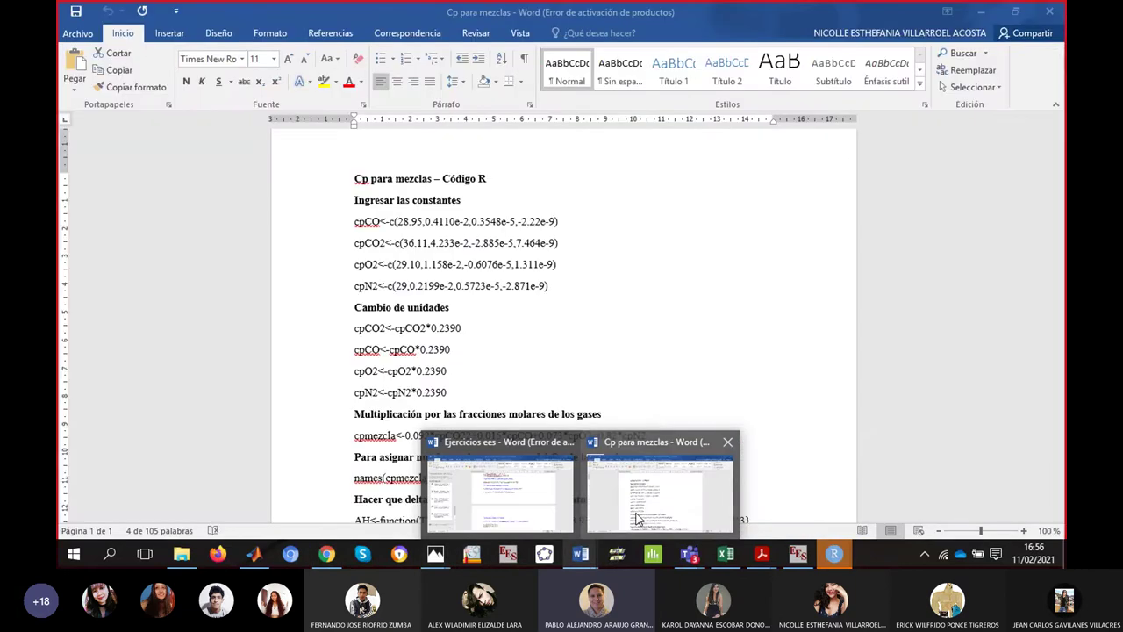
left_click(638, 516)
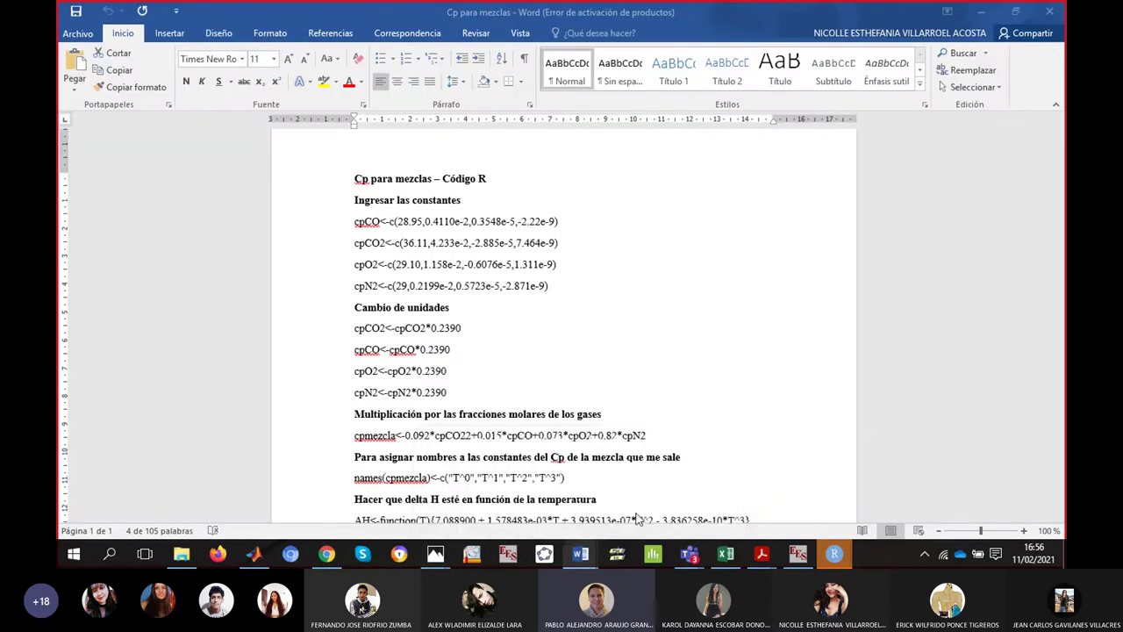
left_click(981, 11)
type("cpmez")
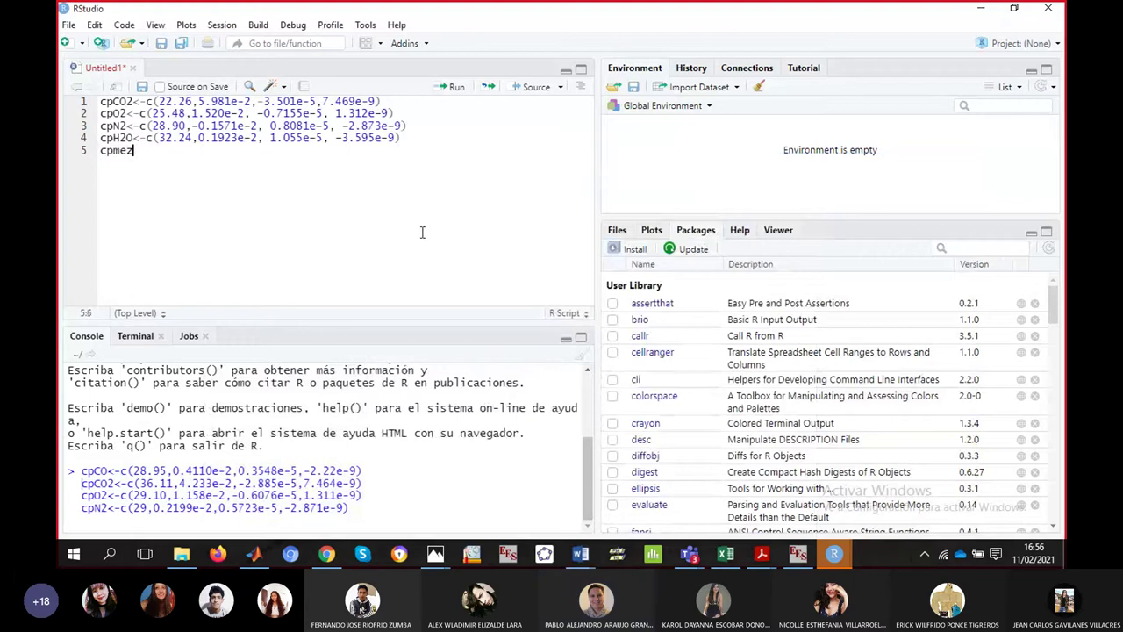
type("cla<-0,070")
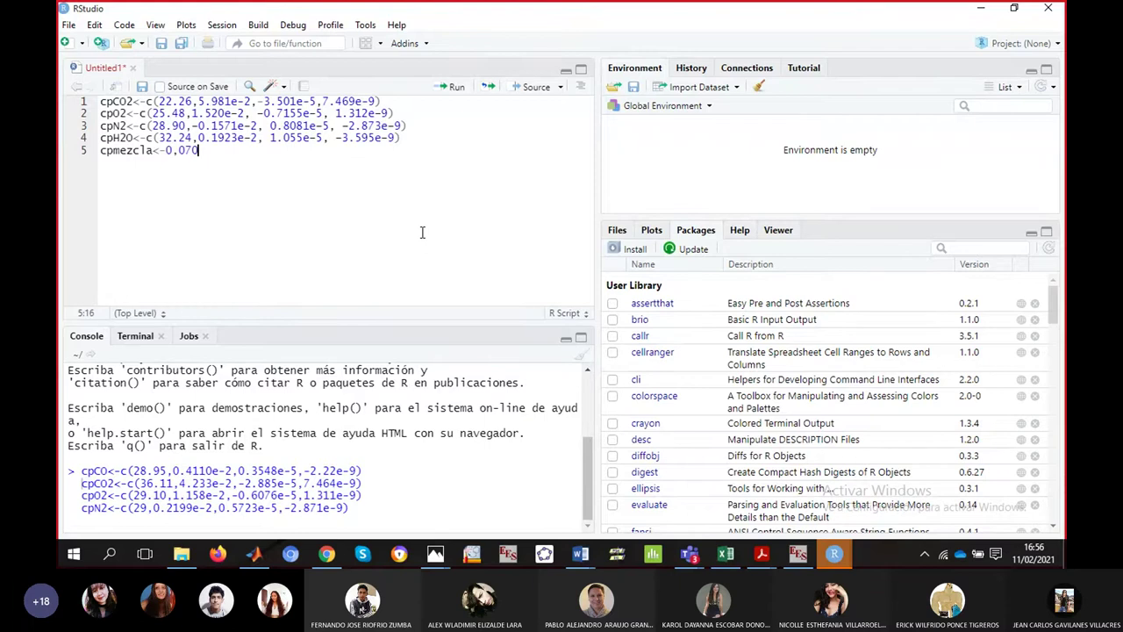
type("*c")
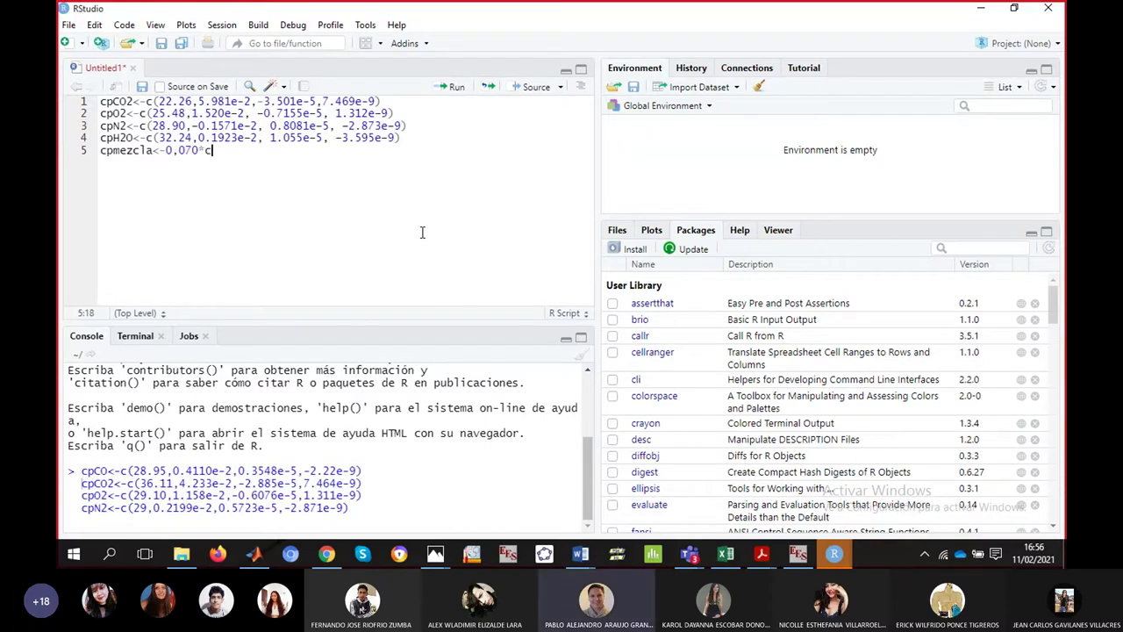
type("pC")
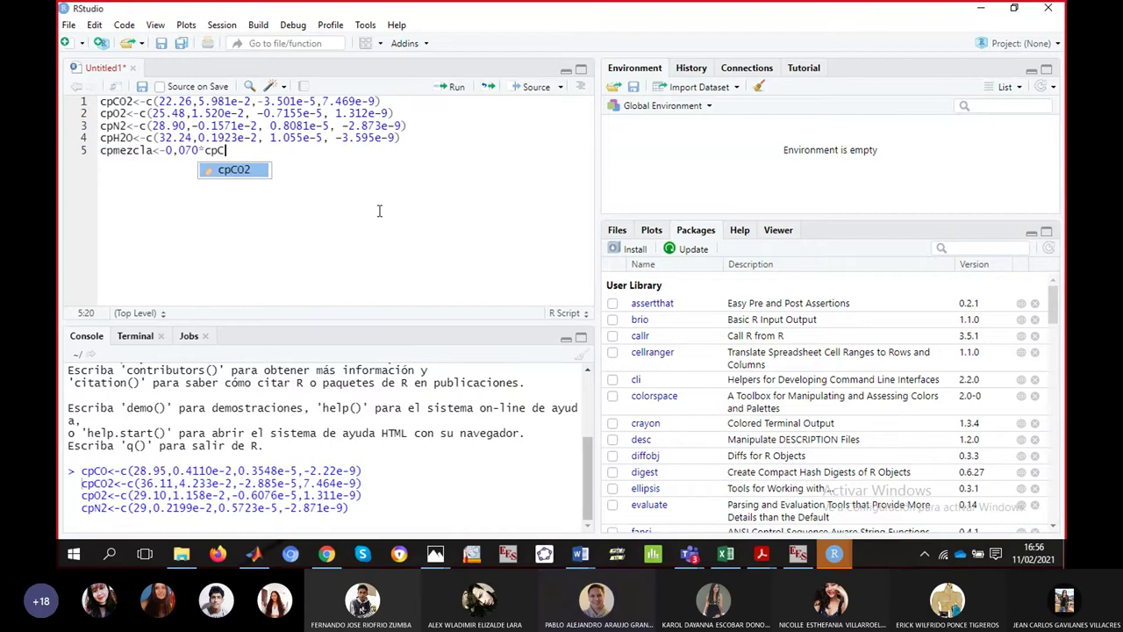
left_click(235, 171)
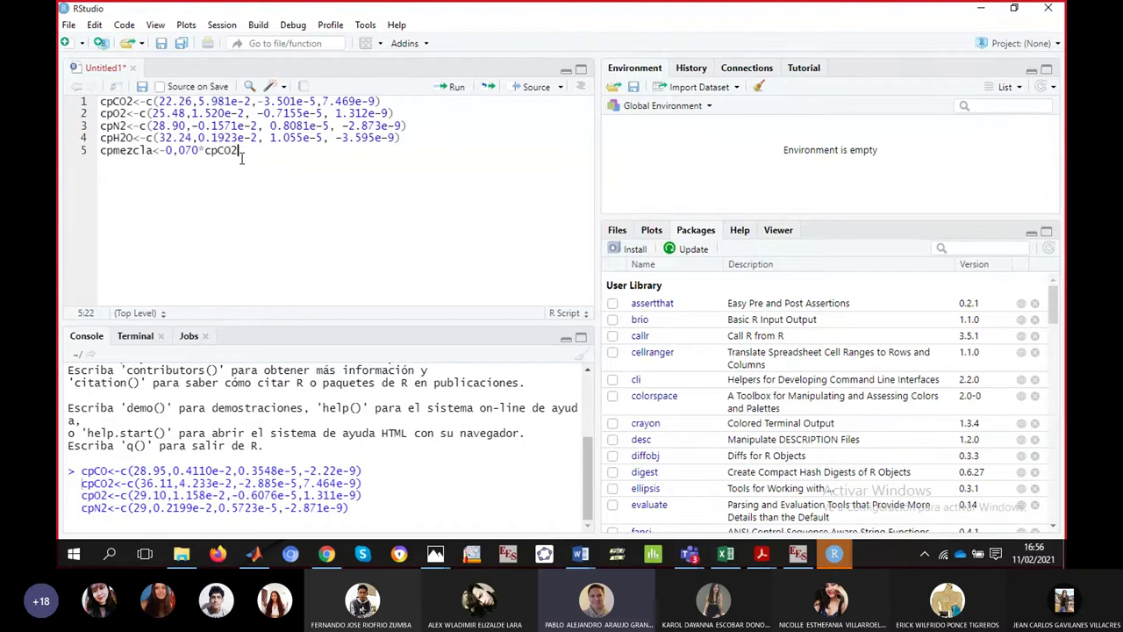
- Add the water vapour and nitrogen terms +0,14*cpH2O+0,73*cpN2 to the cpmezcla expression
type("+0,14")
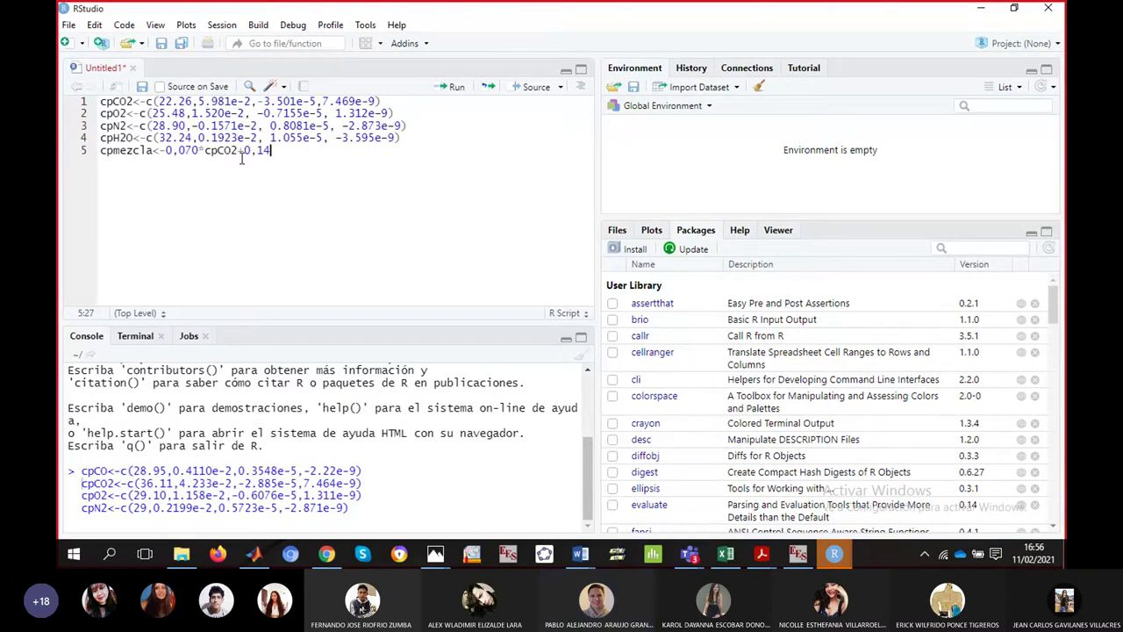
type("*cpH")
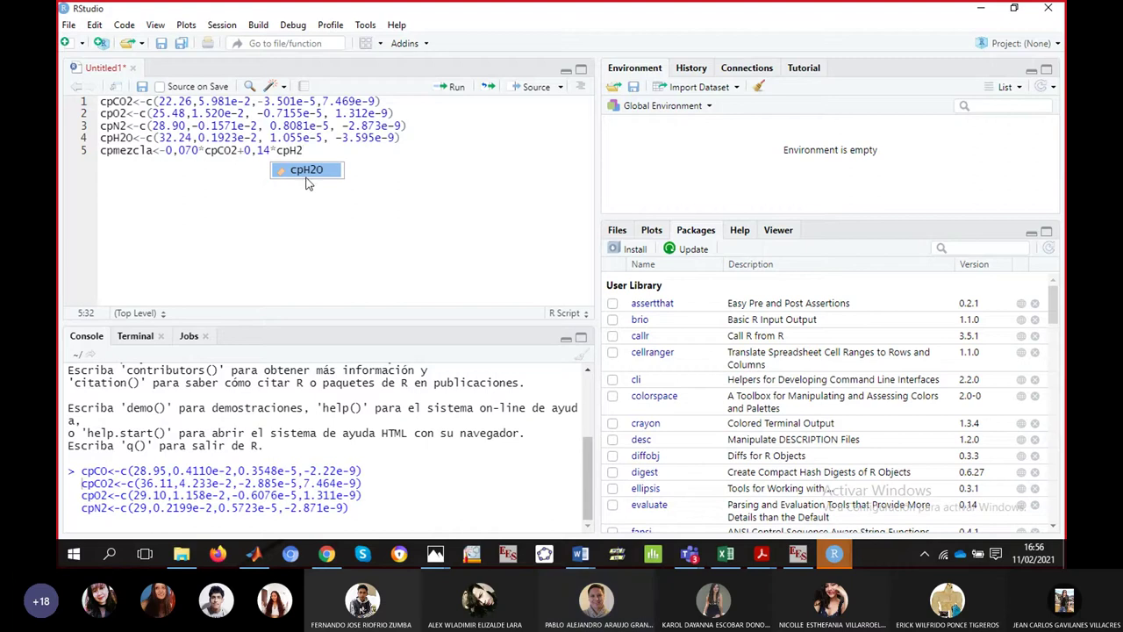
type("2")
left_click(309, 171)
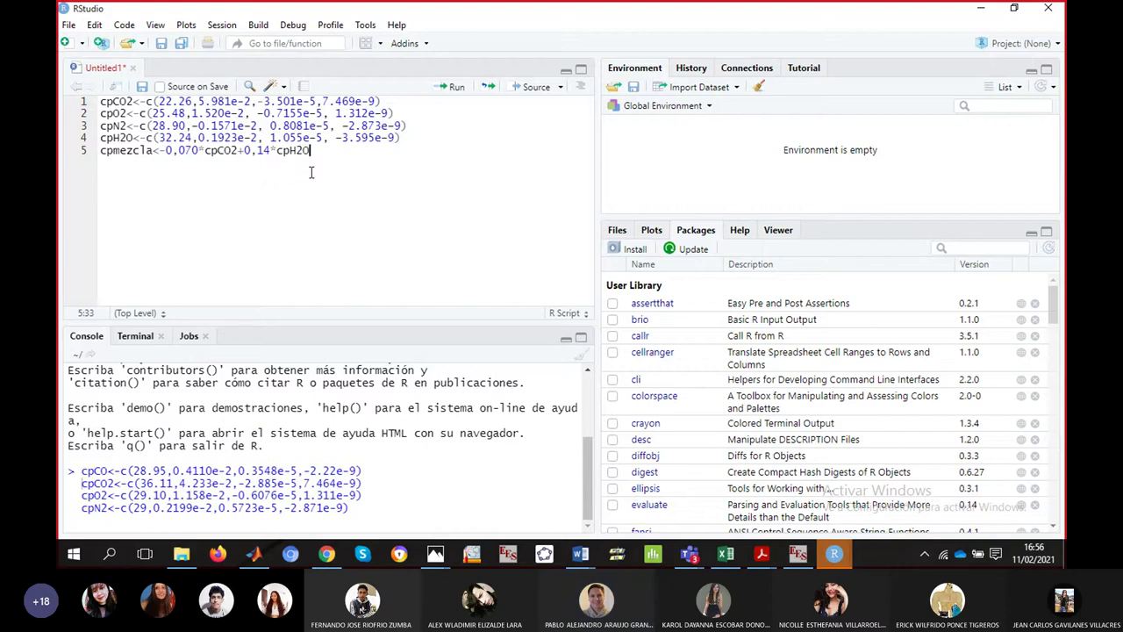
type("+0,73*cpN")
left_click(394, 172)
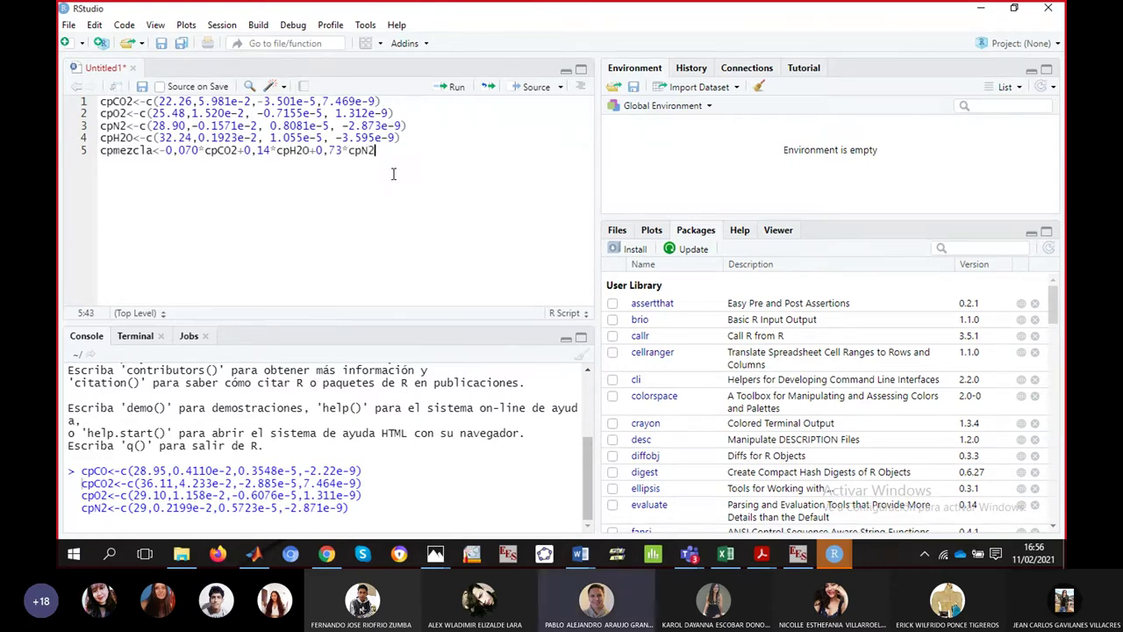
- Complete the cpmezcla expression with the oxygen term +0,06*cpO2 and start a new line
type("+0,0")
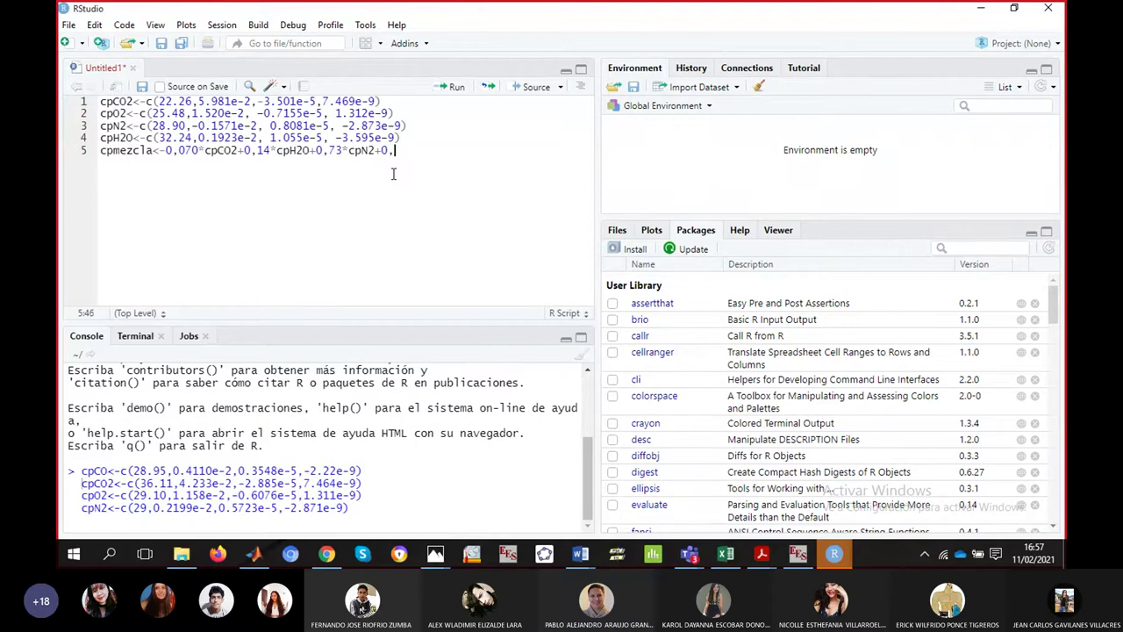
type("6")
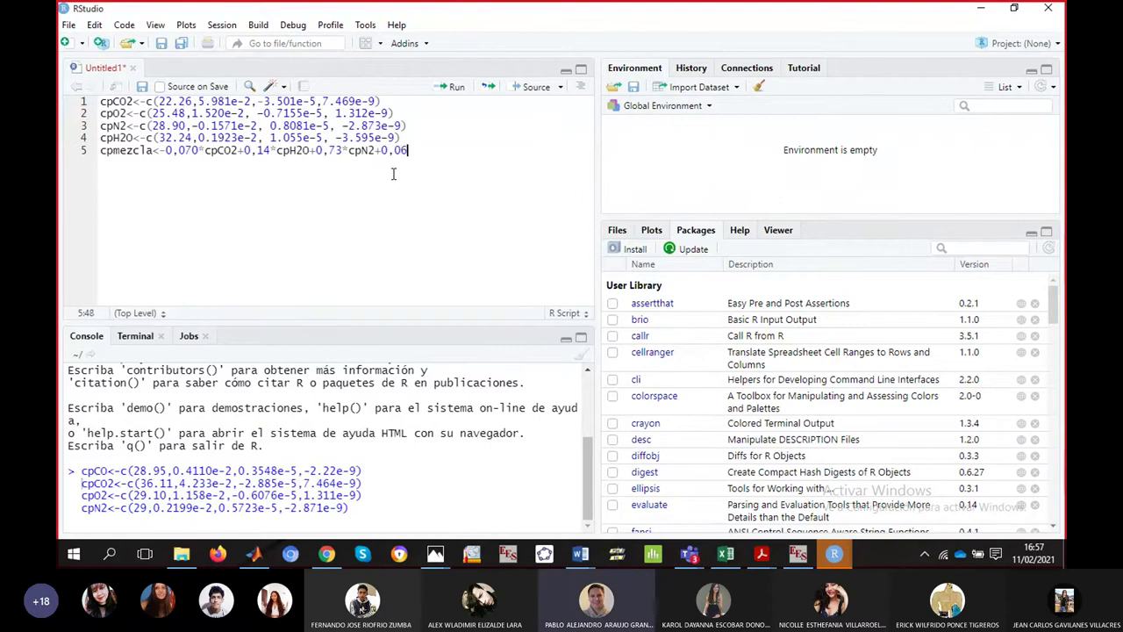
type("*cpO")
left_click(484, 170)
key("Return")
- Review the commands after the mixture formula in the Cp para mezclas Word document, including the AH function and integration, and return to RStudio
mouse_move(580, 553)
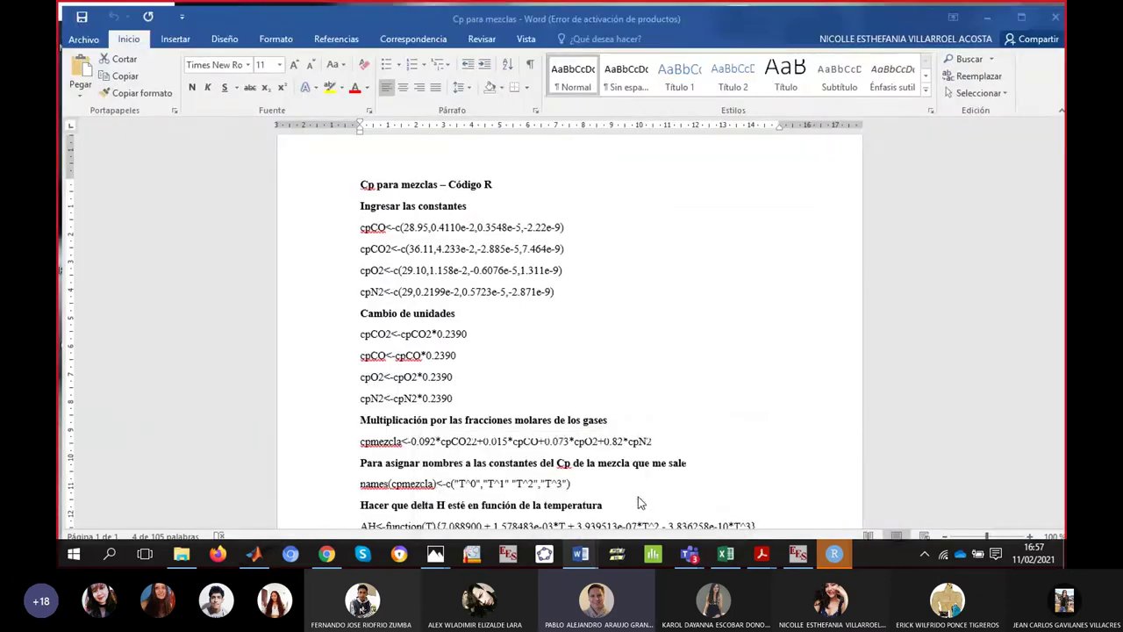
left_click(640, 501)
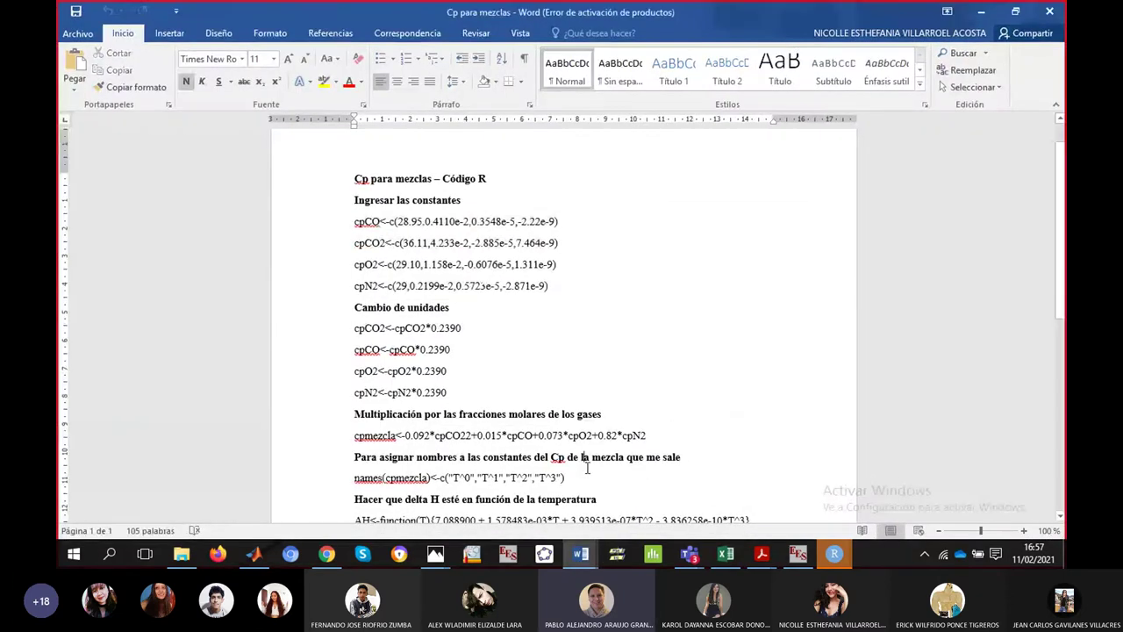
scroll(587, 468, "down", 3)
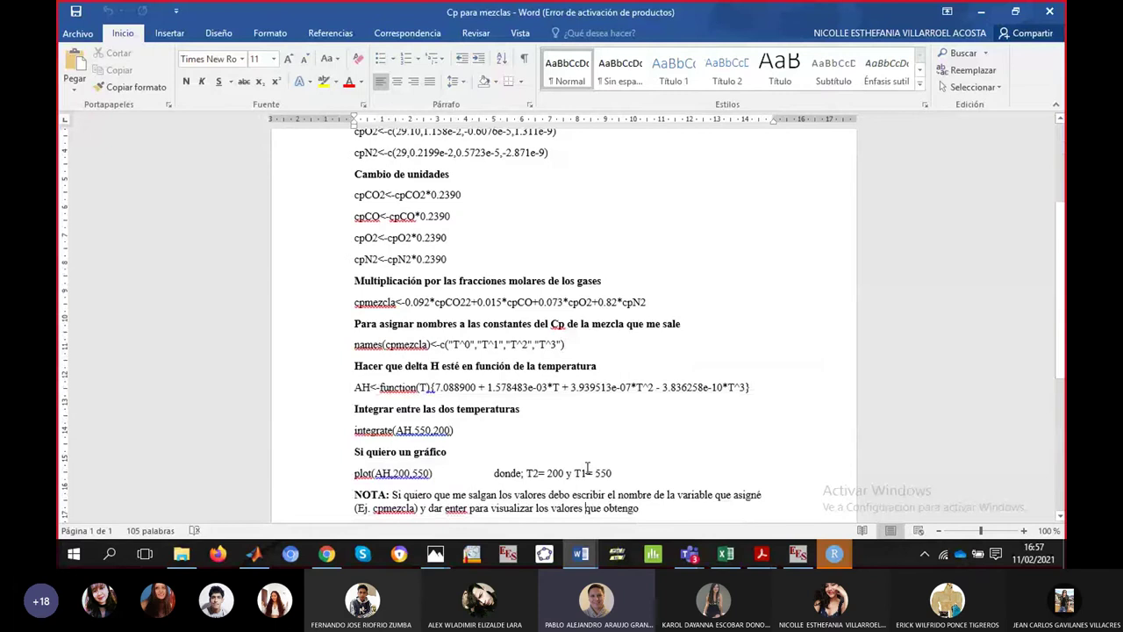
key("Up")
key("Up")
key("Up")
key("Up")
key("Up")
key("Up")
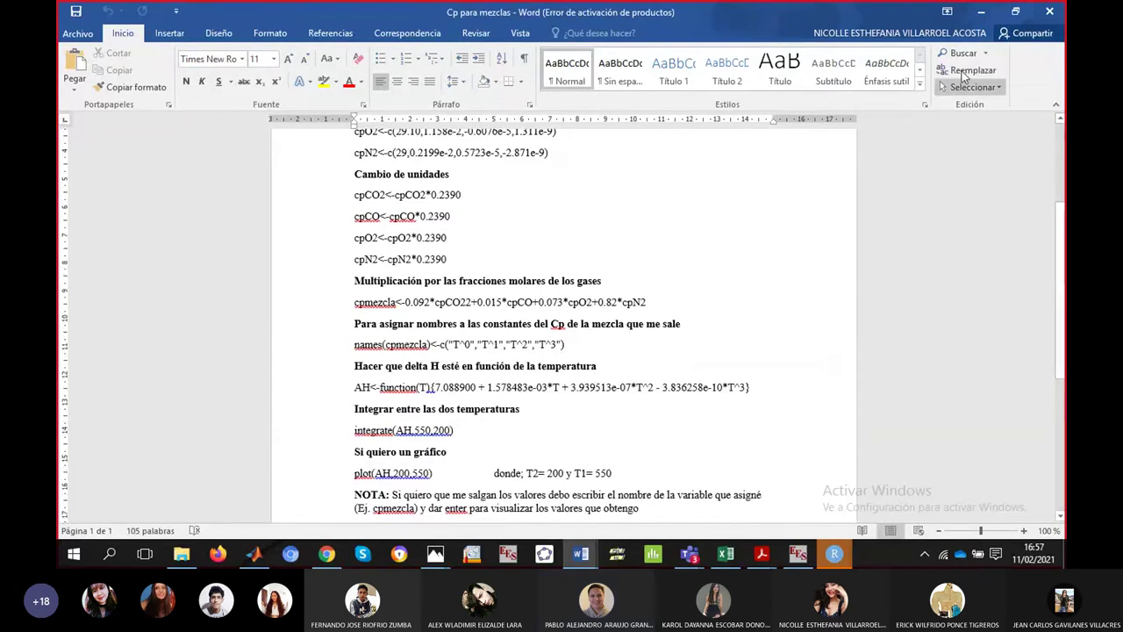
left_click(765, 386)
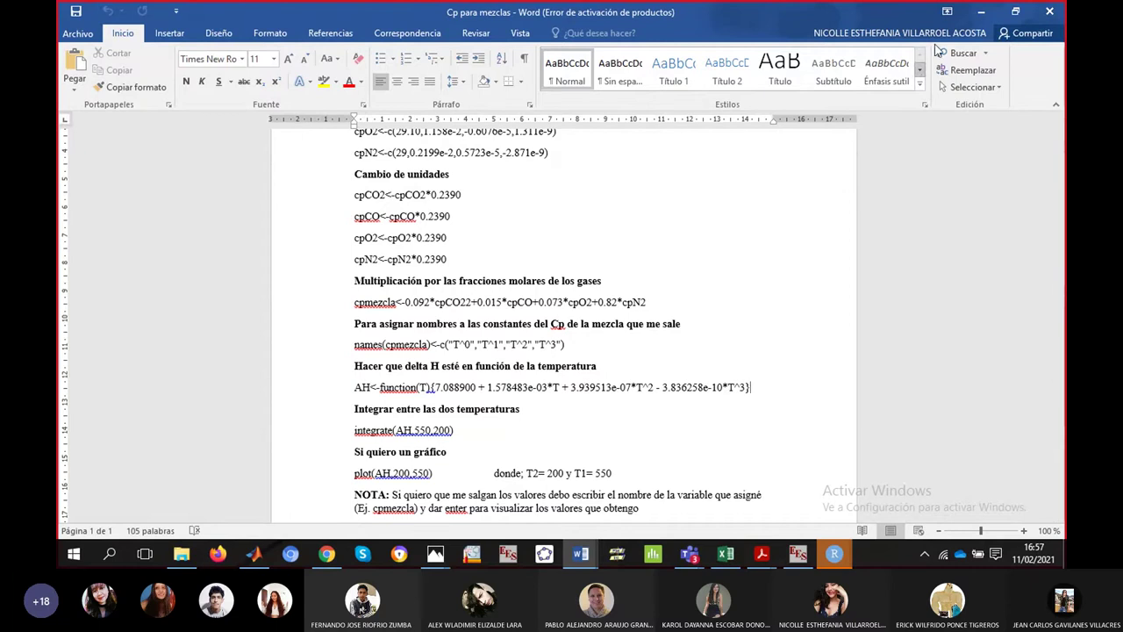
left_click(982, 12)
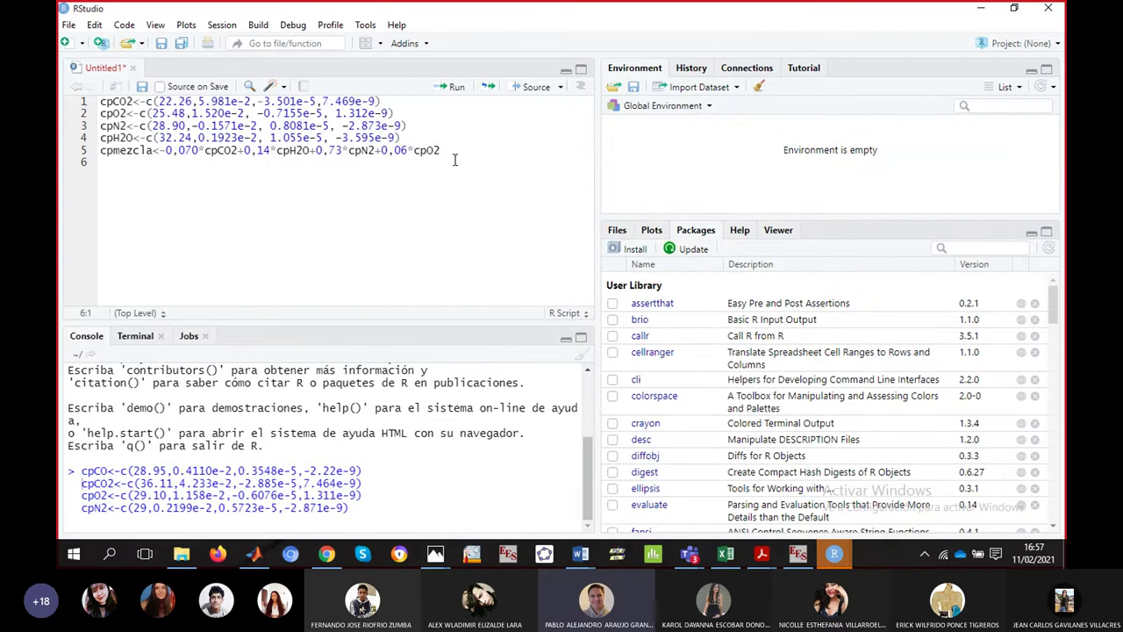
- Try running all five script lines together, from cpCO2 to cpmezcla, and repeat the run
left_click_drag(452, 151, 99, 102)
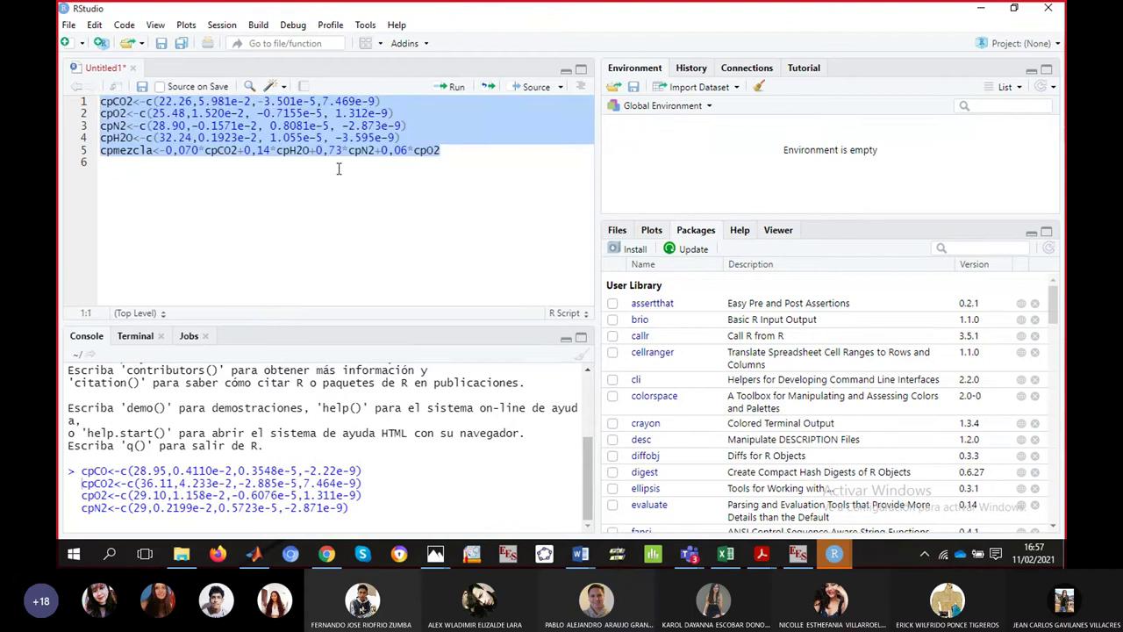
left_click(456, 90)
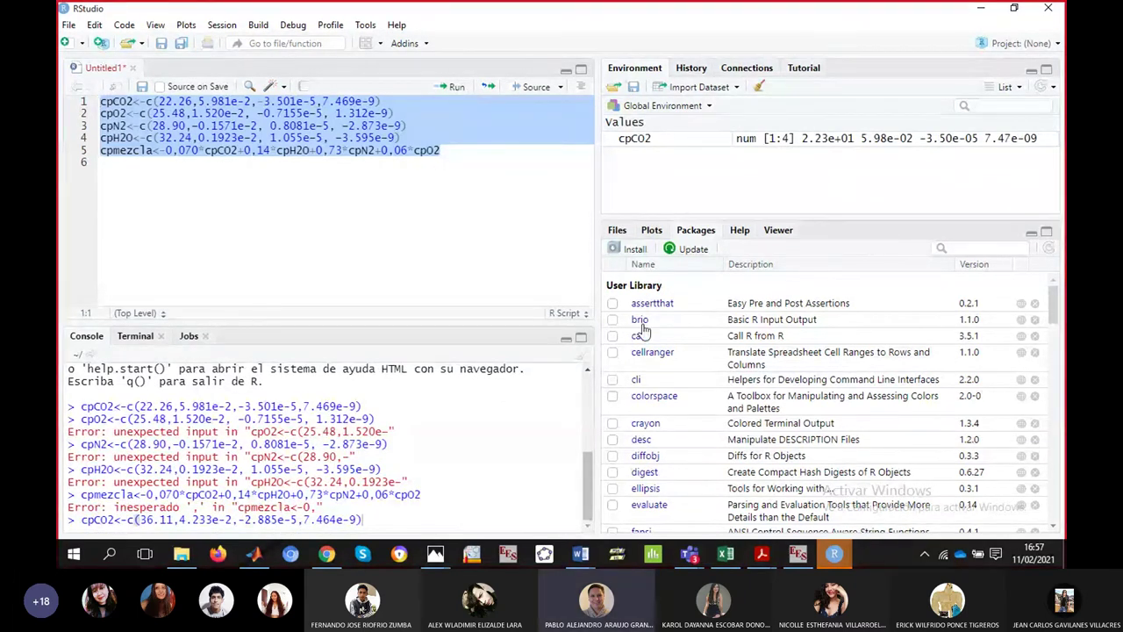
left_click(455, 91)
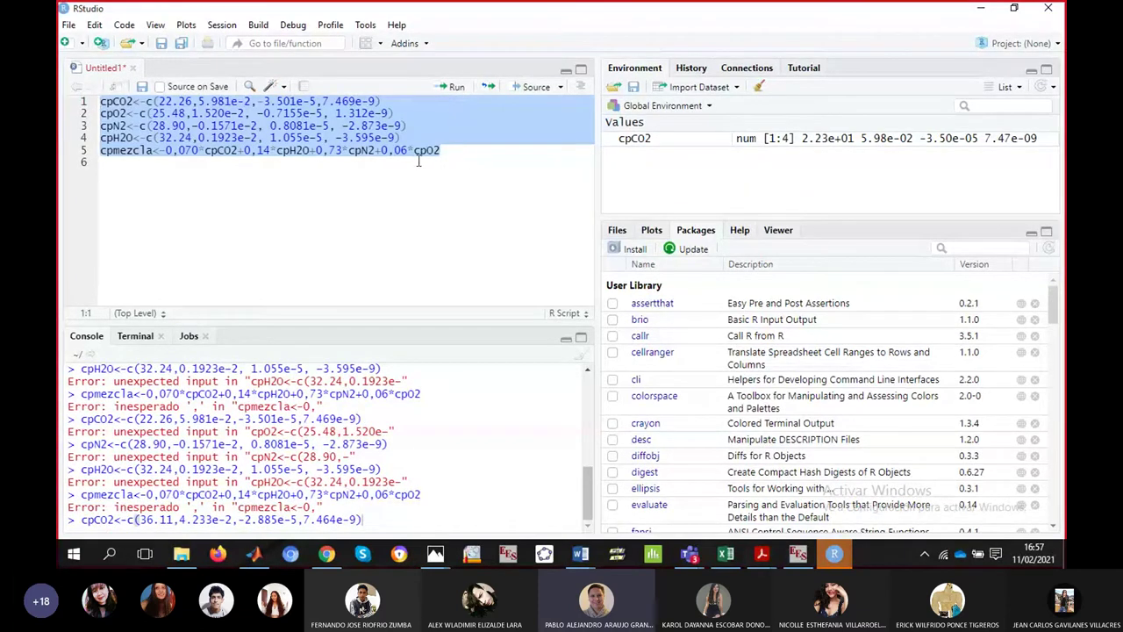
- Run only the cpCO2 line and undo the accidental move of its text into line 2
left_click(304, 138)
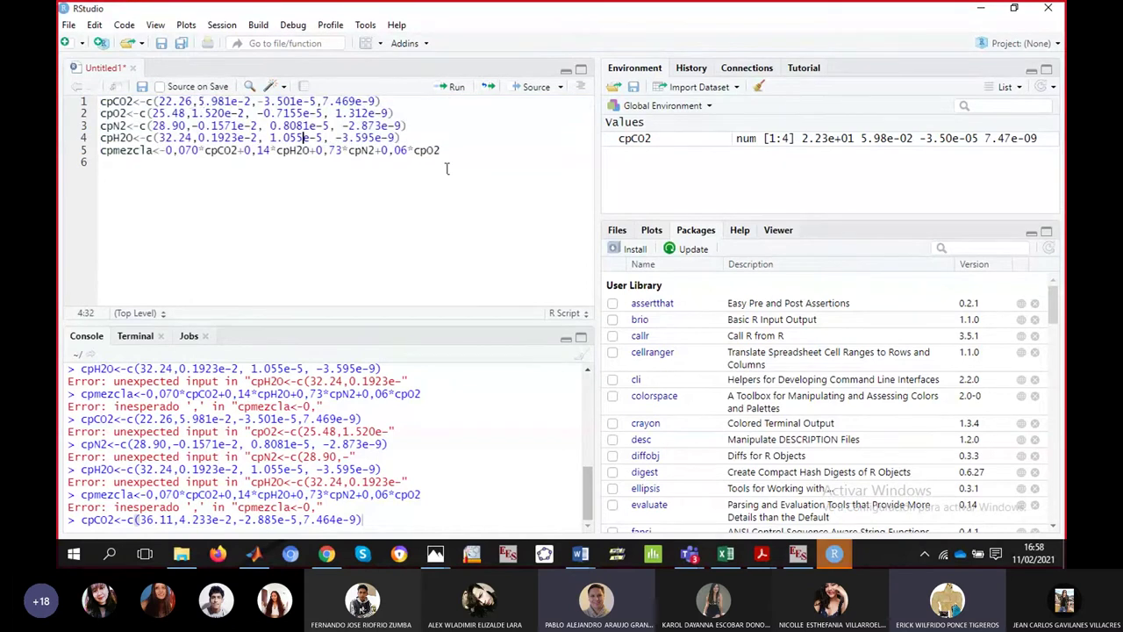
left_click_drag(384, 101, 99, 101)
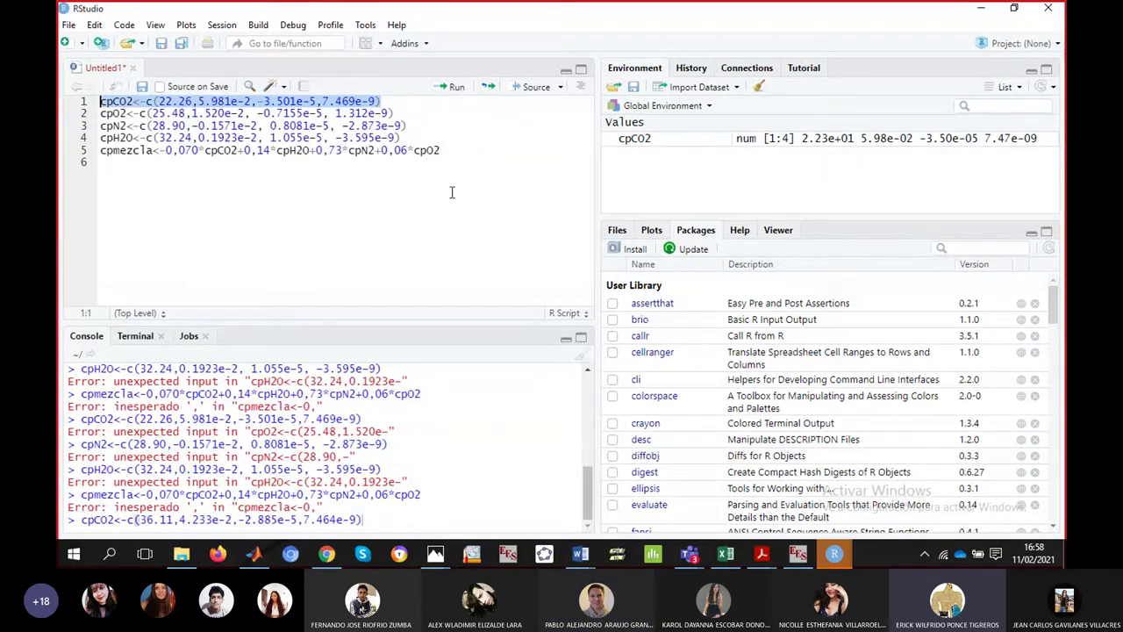
key("ctrl+Return")
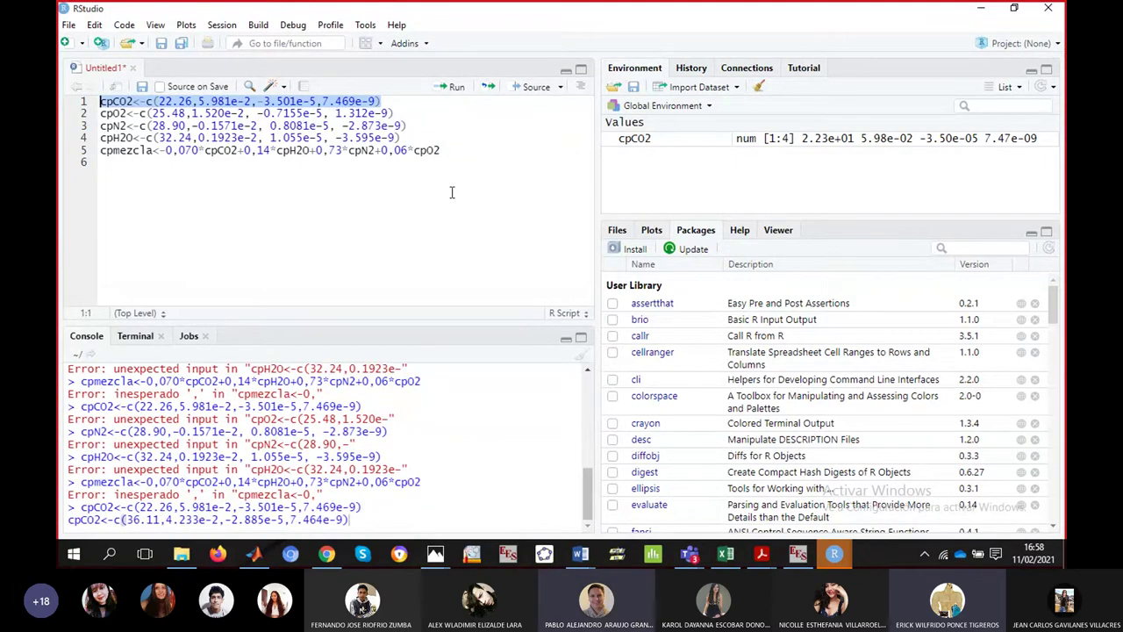
left_click_drag(219, 103, 103, 108)
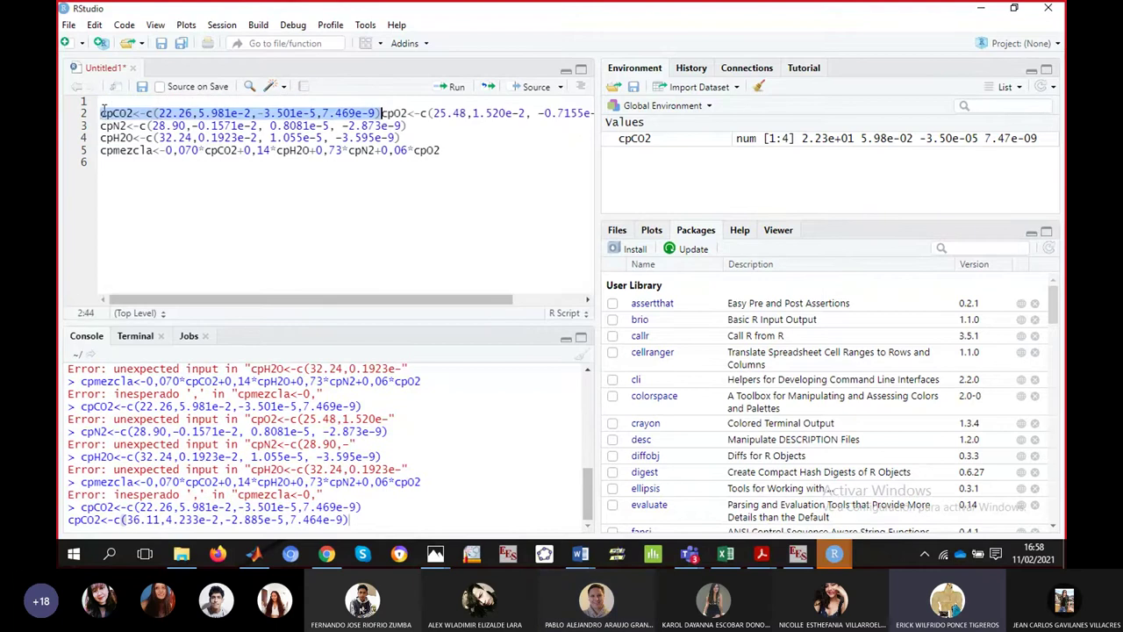
key("ctrl+z")
left_click(401, 106)
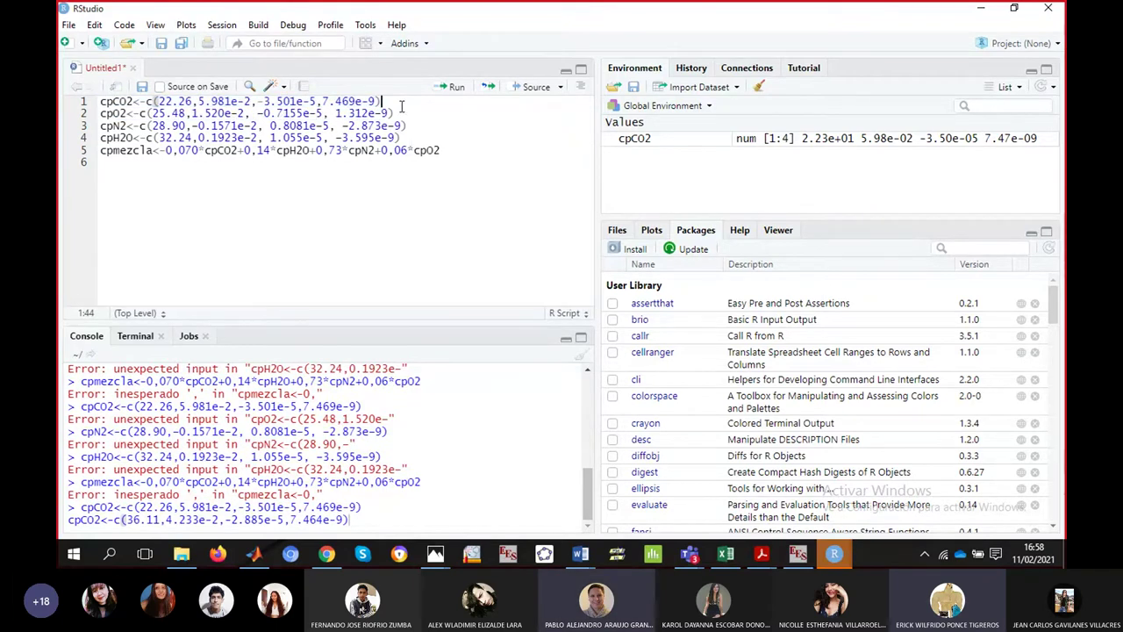
- Run the cpO2, cpN2, cpH2O and cpmezcla lines of the script one at a time
left_click_drag(395, 113, 99, 119)
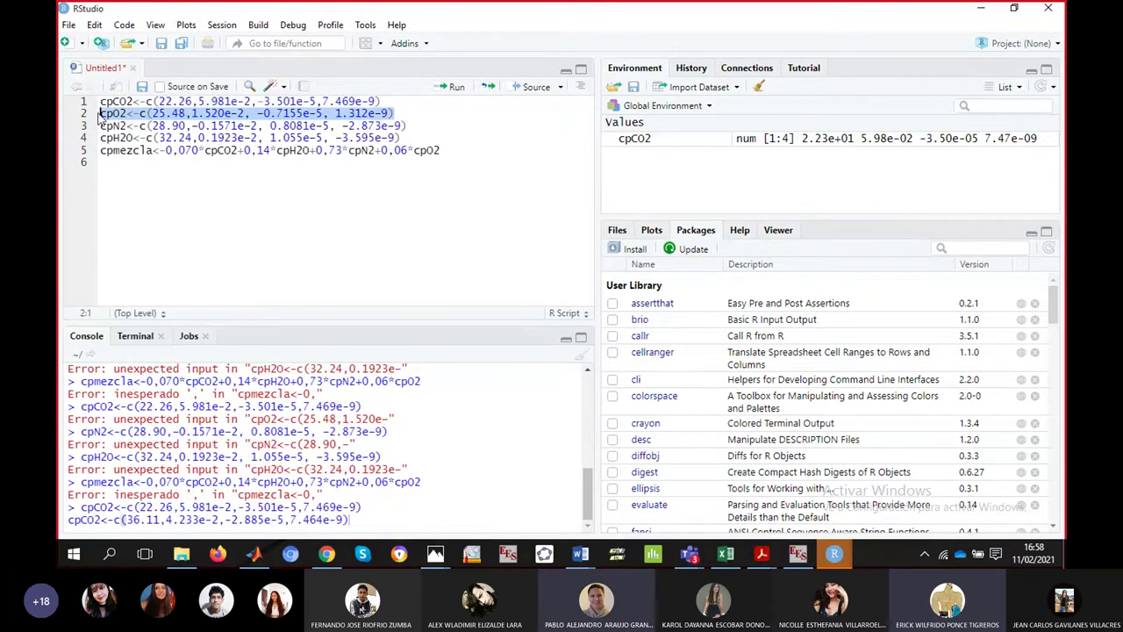
key("ctrl+Return")
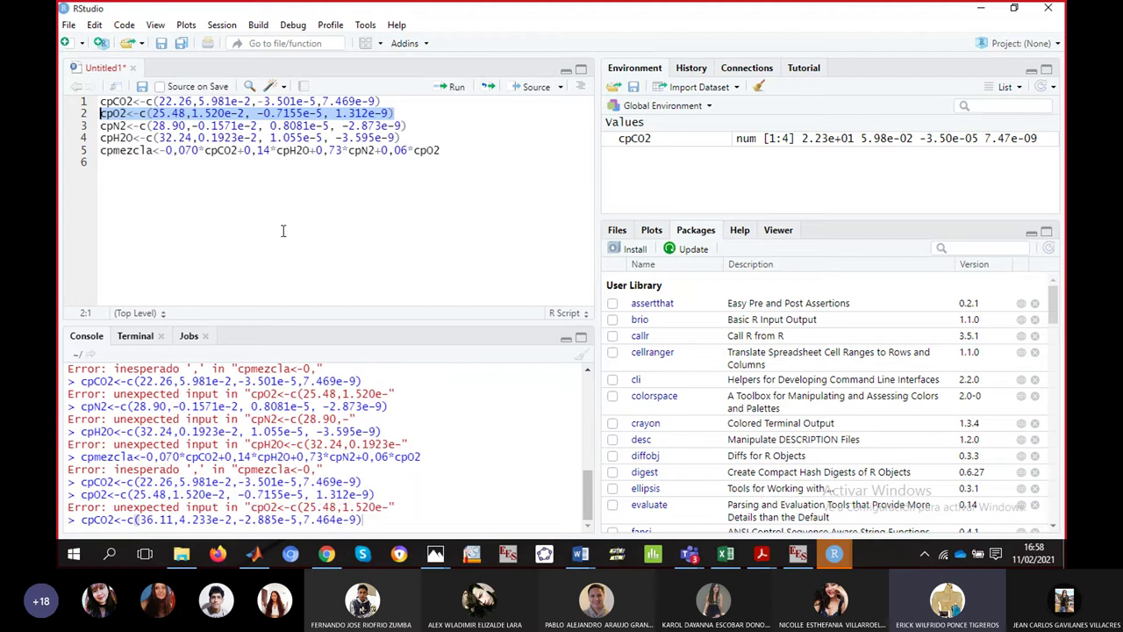
left_click(447, 296)
left_click(418, 129)
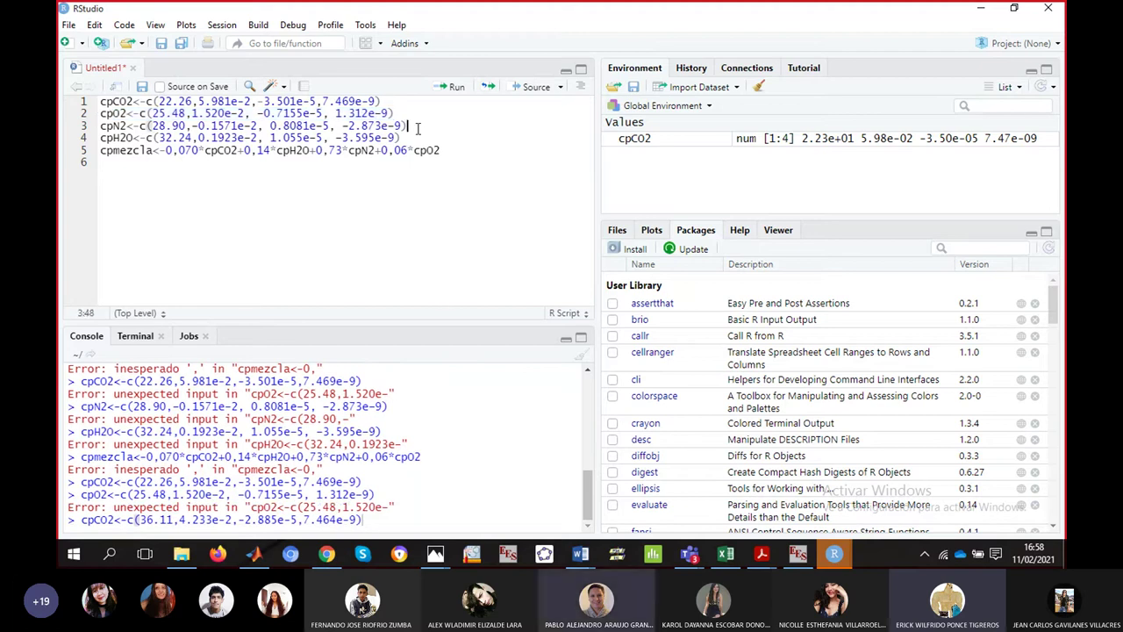
key("ctrl+Return")
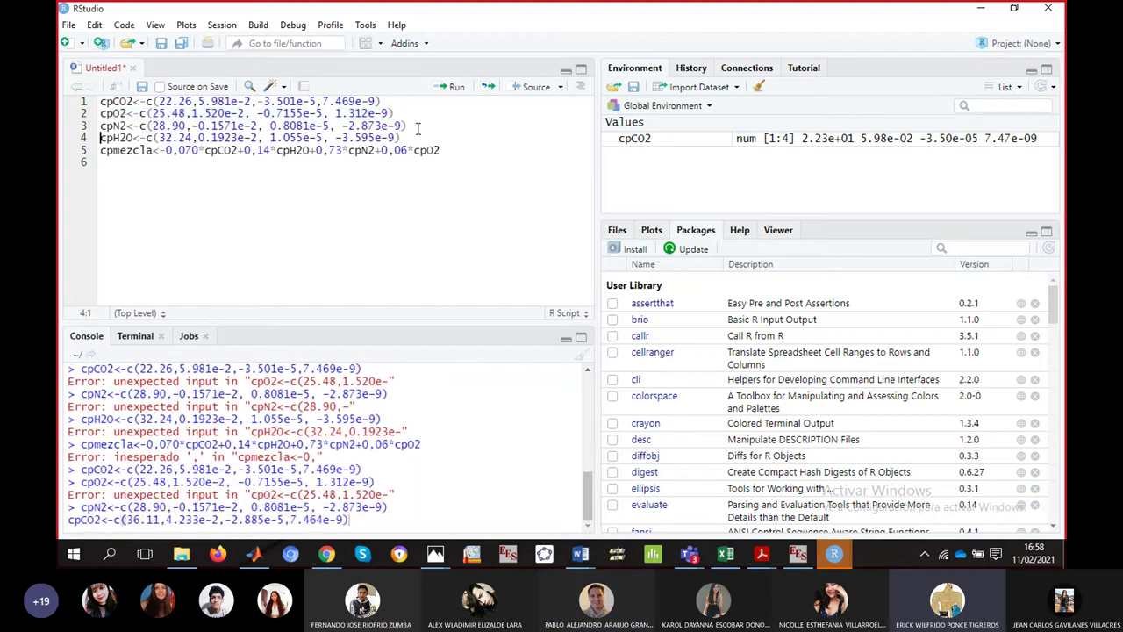
left_click(416, 141)
key("ctrl+Return")
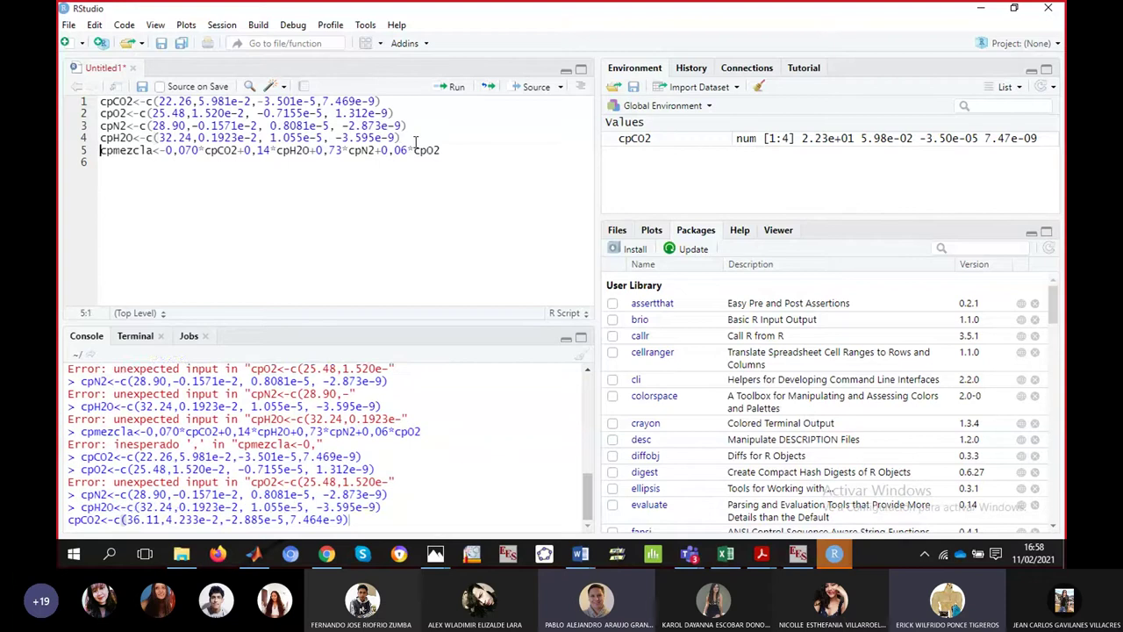
left_click(472, 150)
key("ctrl+Return")
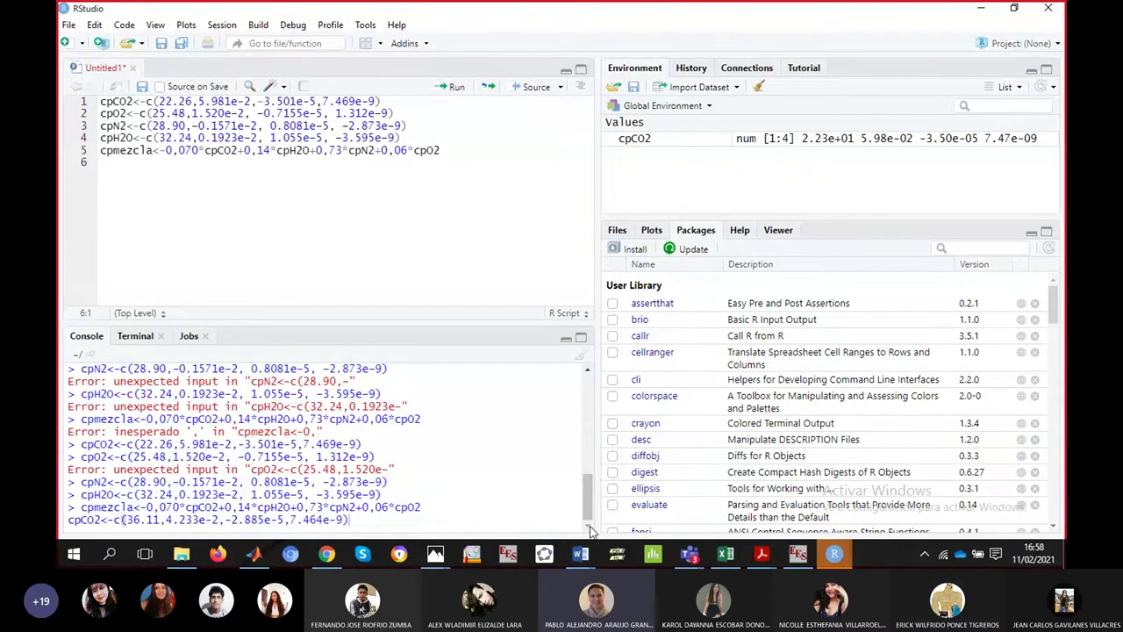
- Execute the cpCO2 assignment with coefficients 36.11, 4.233e-2, -2.885e-5 and 7.464e-9 in the console
left_click(454, 149)
left_click(371, 521)
key("Return")
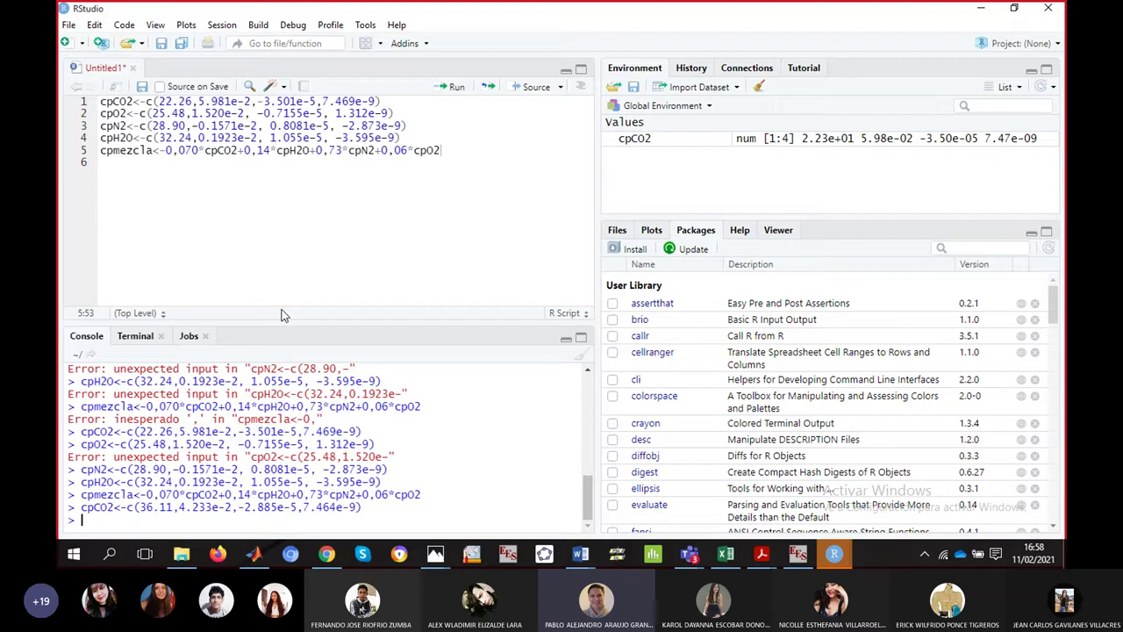
type("cp")
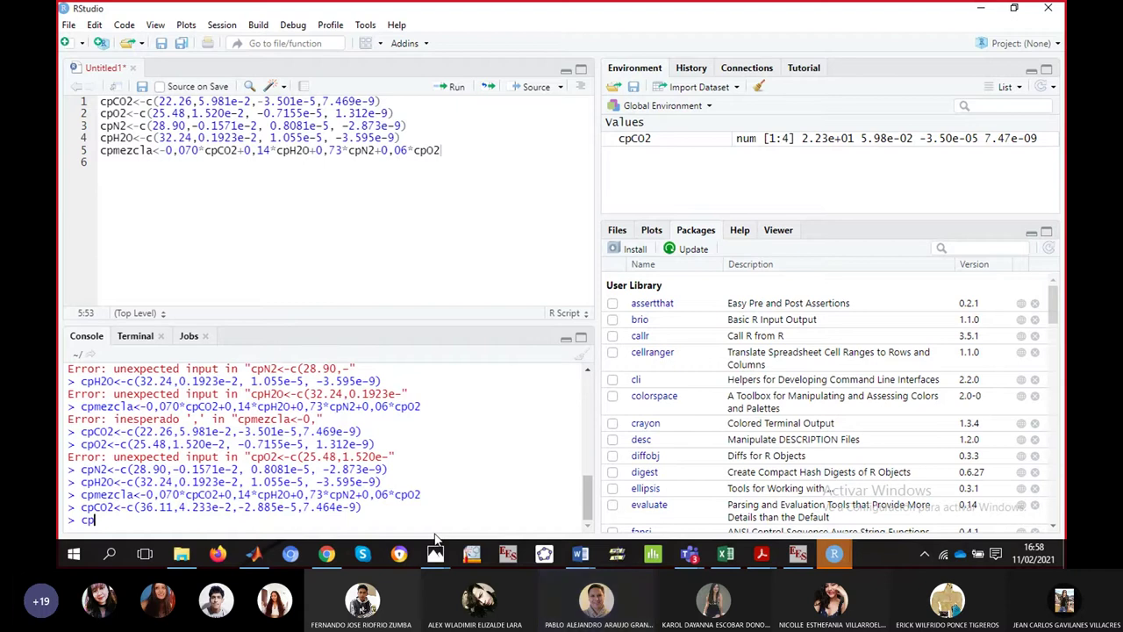
left_click(924, 554)
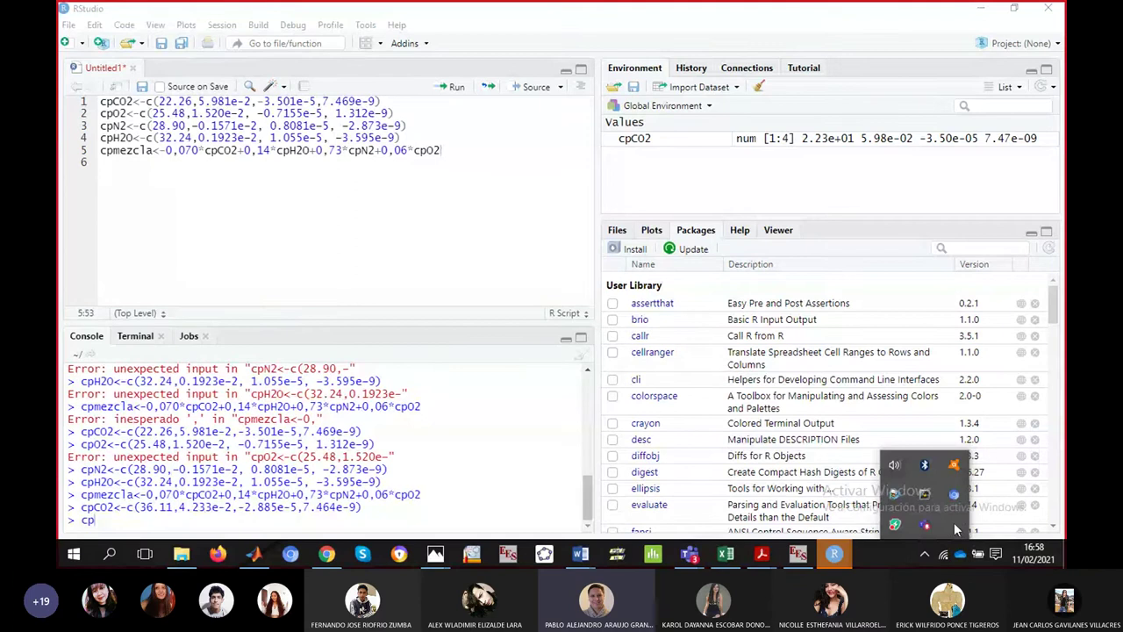
left_click(894, 465)
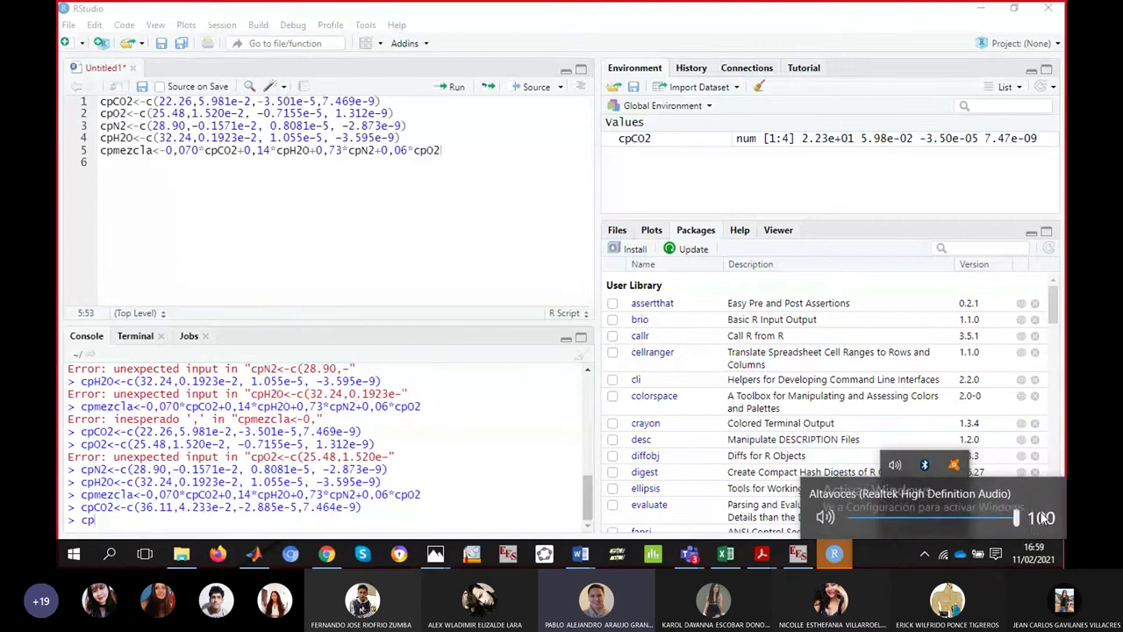
left_click(111, 521)
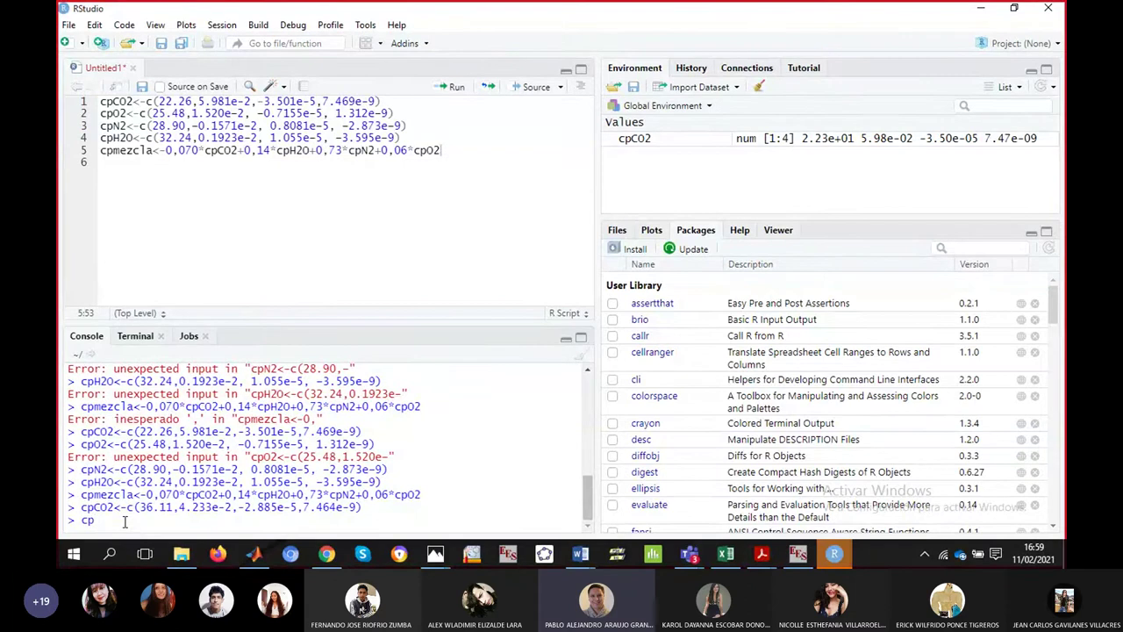
key("BackSpace")
key("BackSpace")
- Add a cpmezcla line below the mixture formula in the script and run it
left_click(485, 152)
key("Return")
type("cpmezcla")
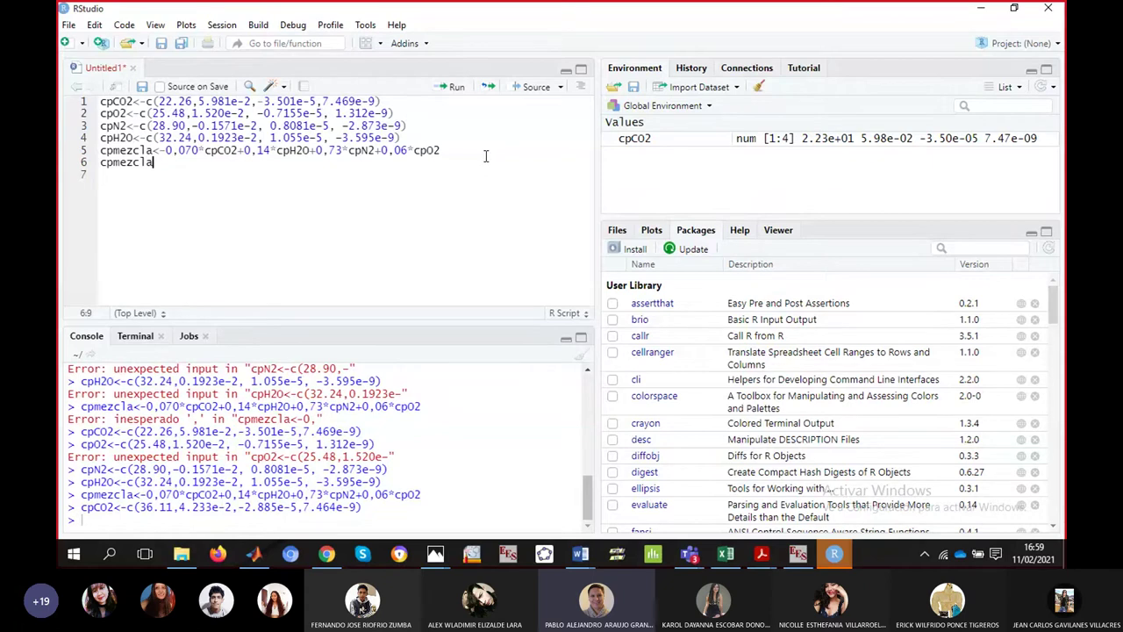
key("ctrl+Return")
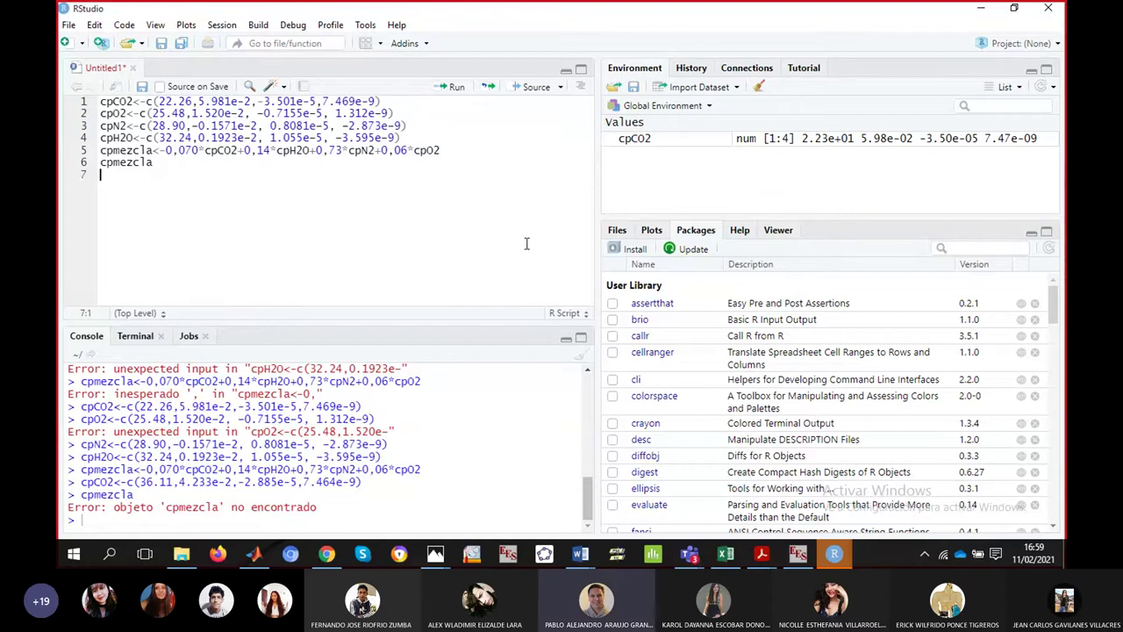
mouse_move(582, 558)
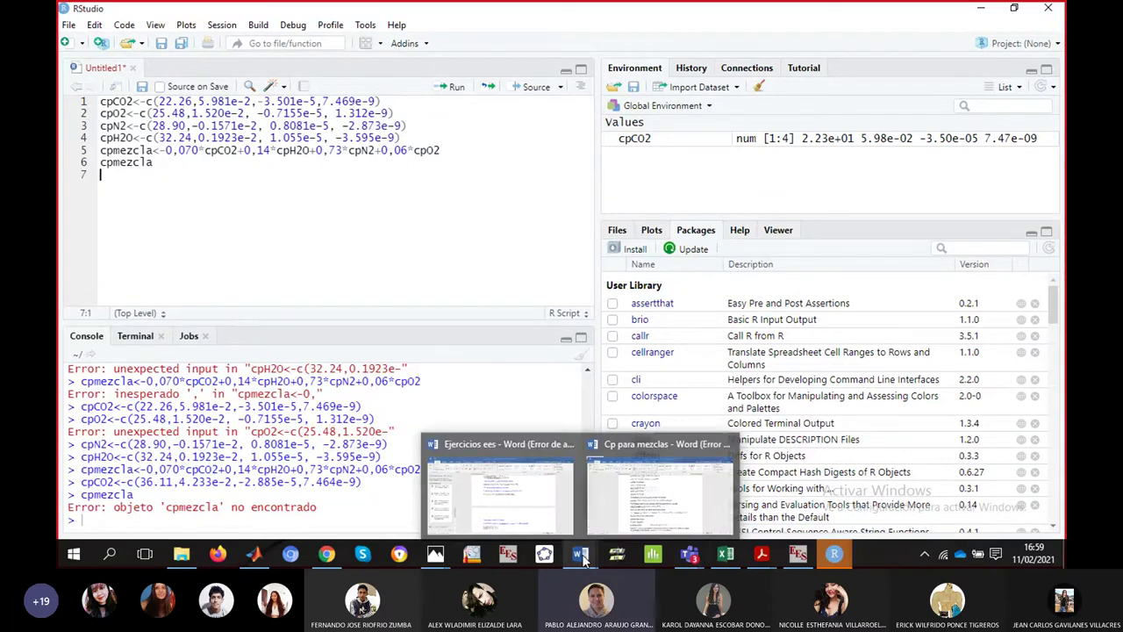
mouse_move(632, 509)
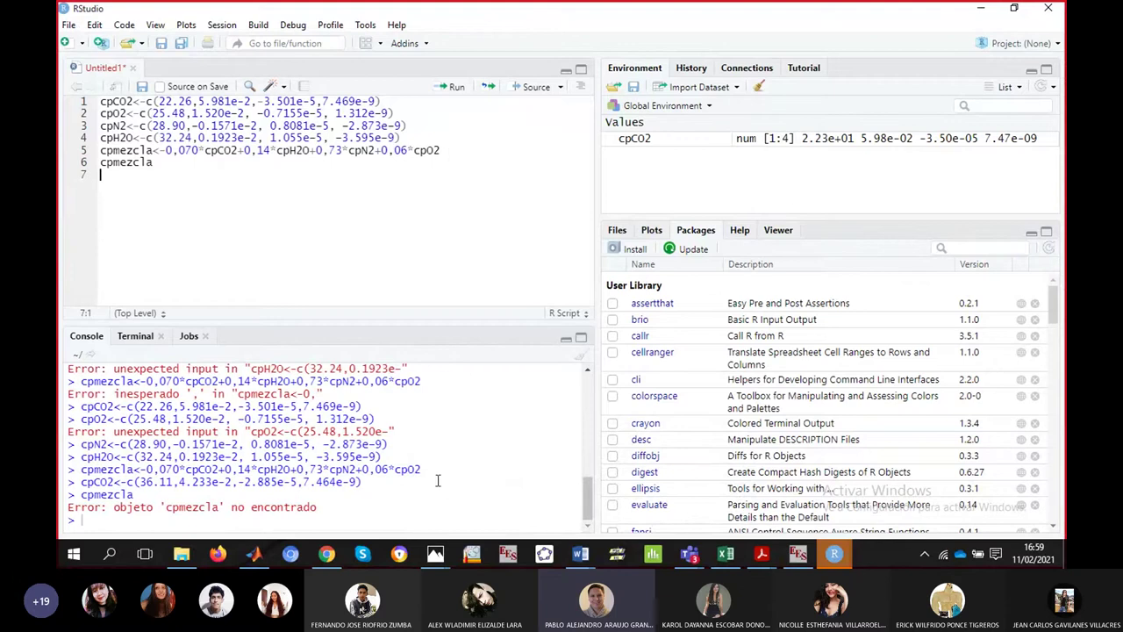
left_click_drag(422, 471, 76, 471)
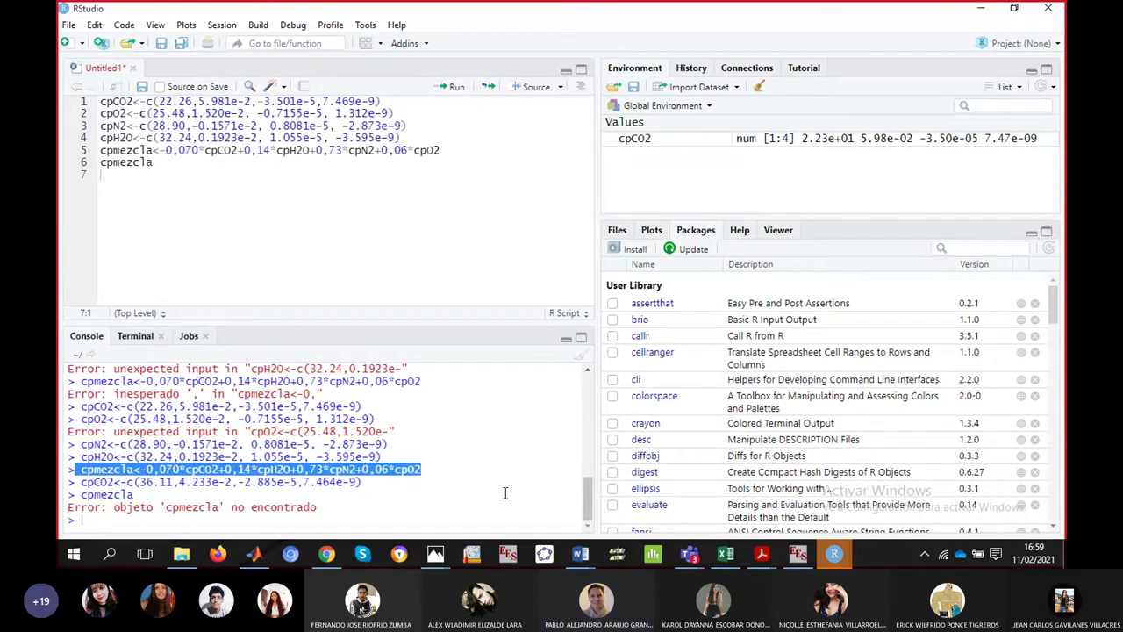
- Delete the cpmezcla line from the end of the script
left_click(505, 218)
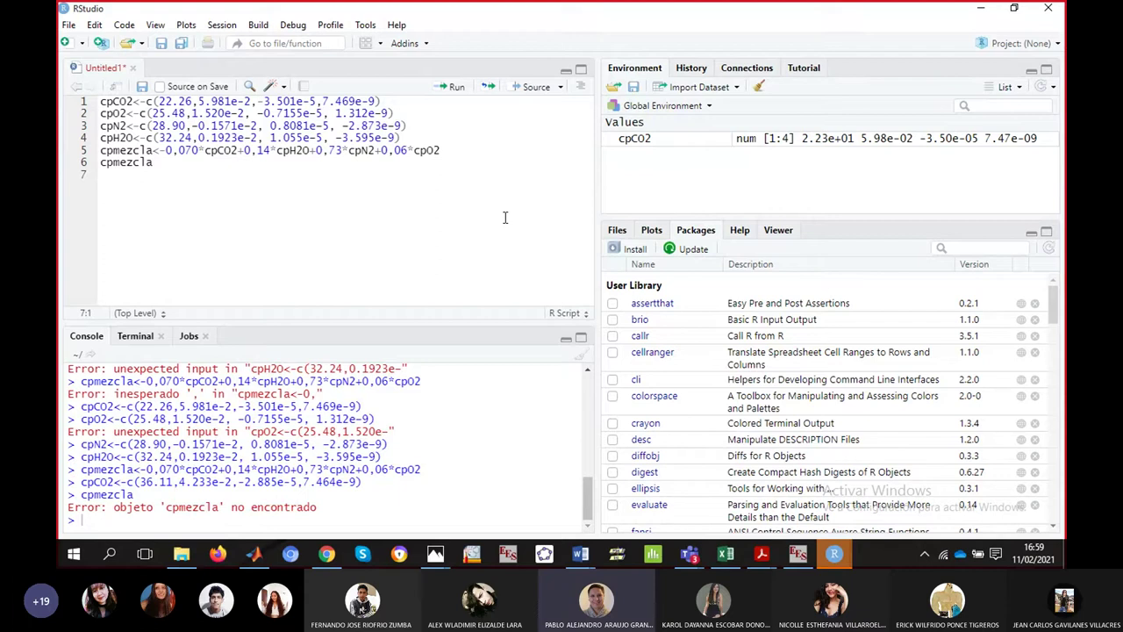
type("cpme")
key("BackSpace")
key("BackSpace")
key("BackSpace")
key("BackSpace")
key("BackSpace")
key("BackSpace")
key("BackSpace")
key("BackSpace")
key("BackSpace")
key("BackSpace")
key("BackSpace")
key("BackSpace")
key("BackSpace")
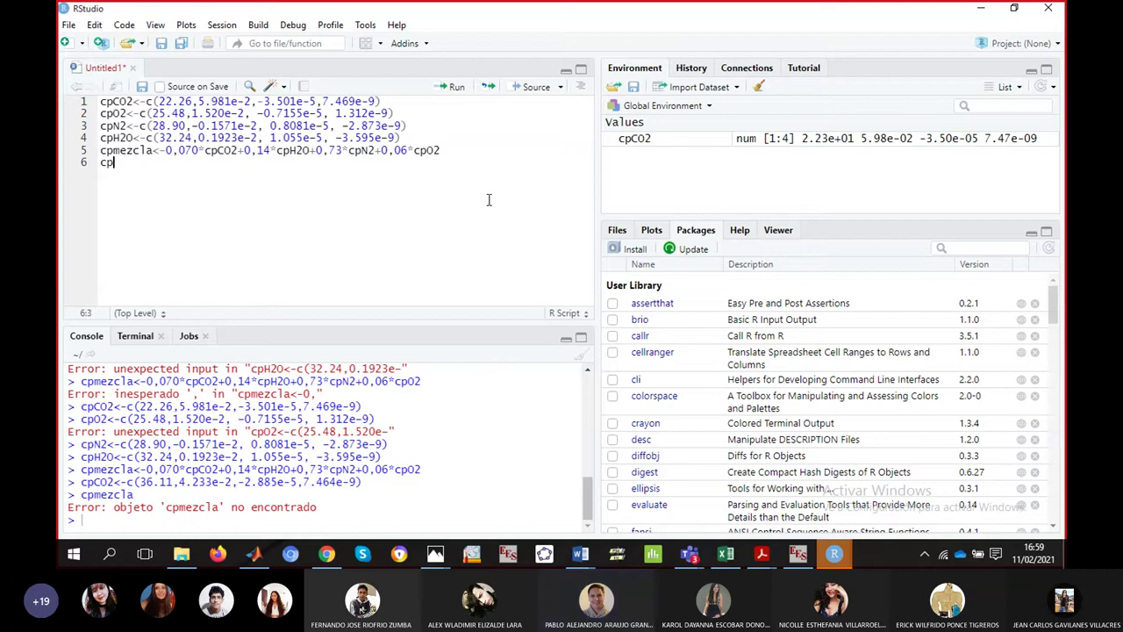
- Rerun the mixture formula in line 5, then add cpmezcla as line 6 and run it
left_click(468, 152)
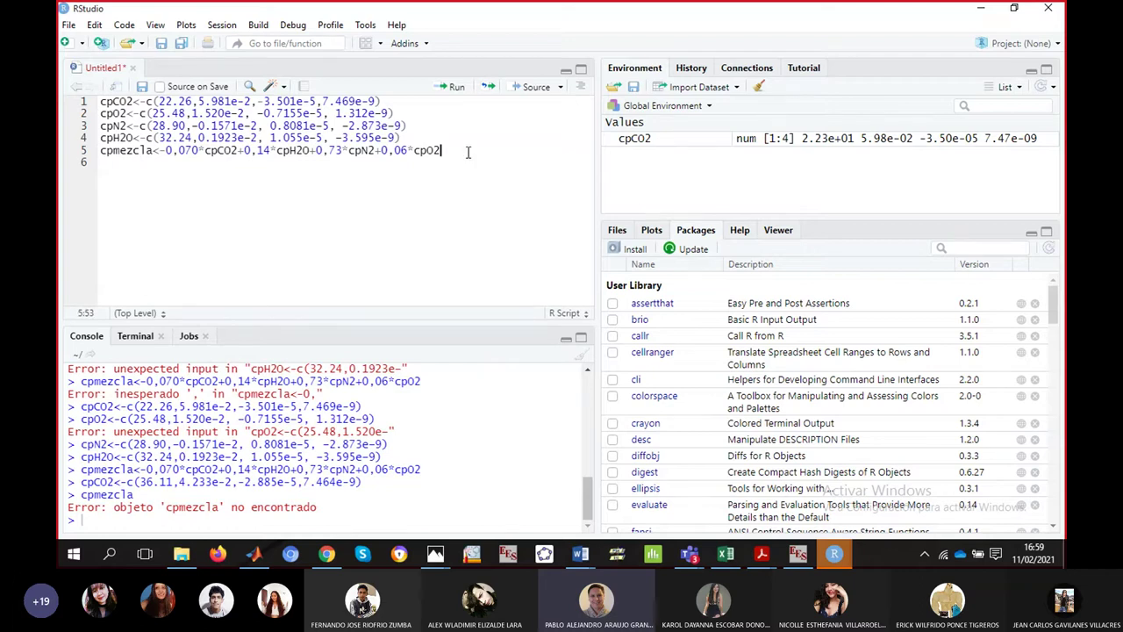
key("ctrl+Return")
type("c")
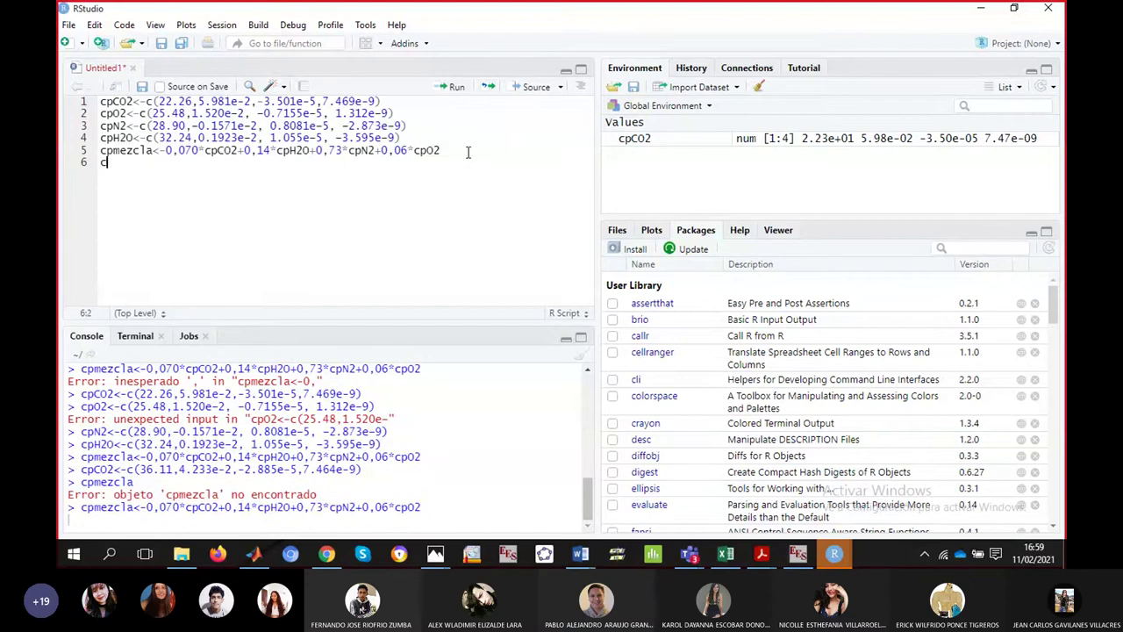
type("pmezcla")
key("ctrl+Return")
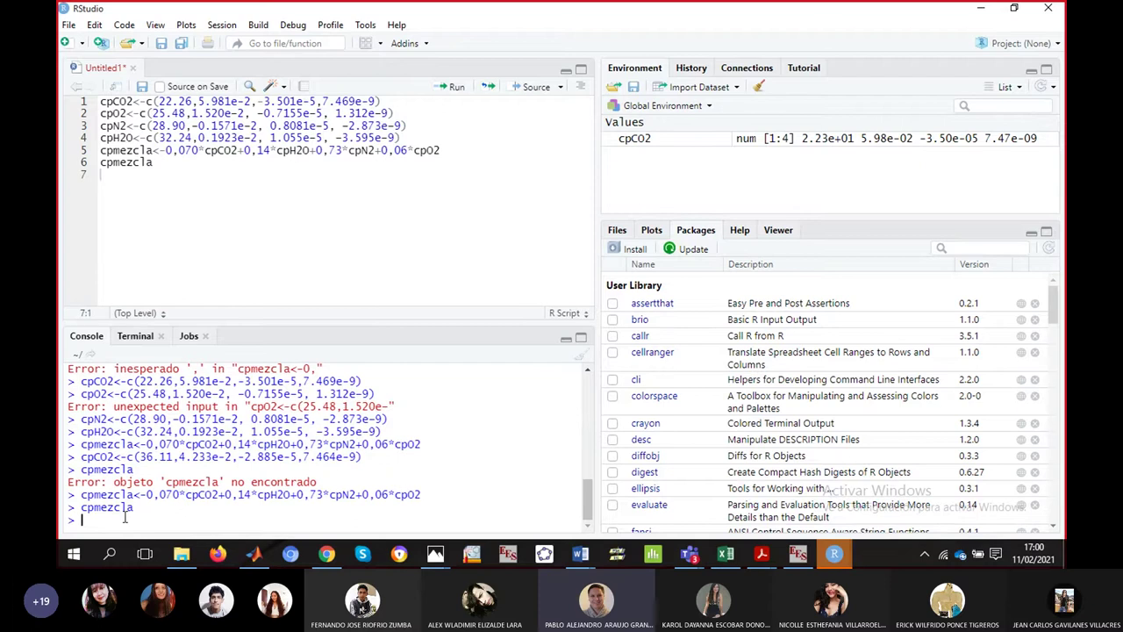
- Query cpmezcla once more directly in the console
key("Return")
key("Up")
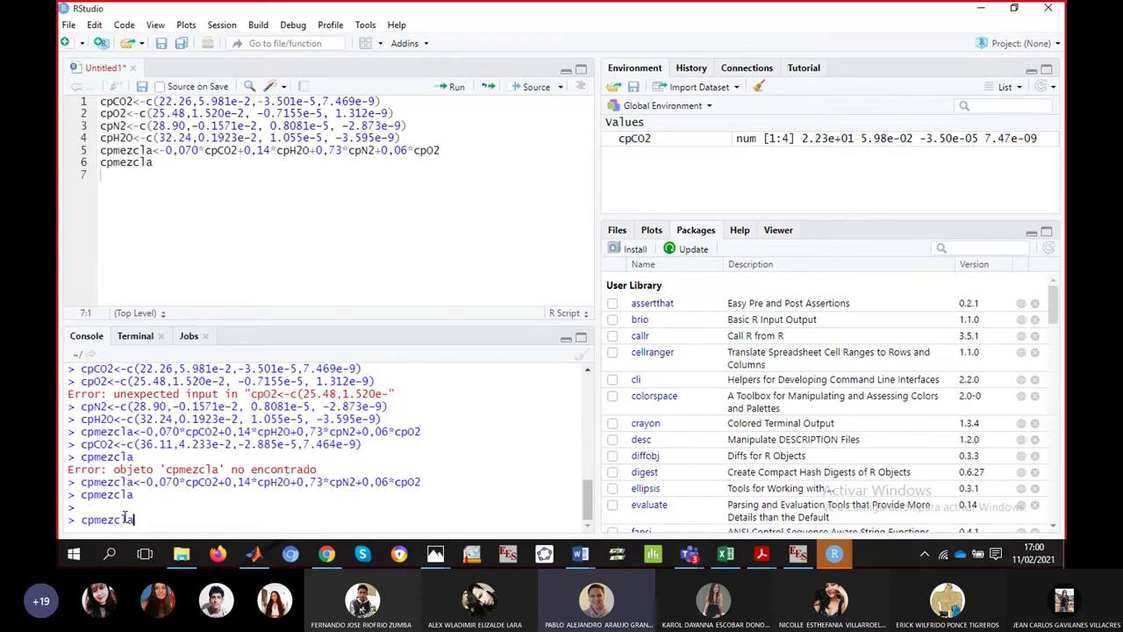
key("Return")
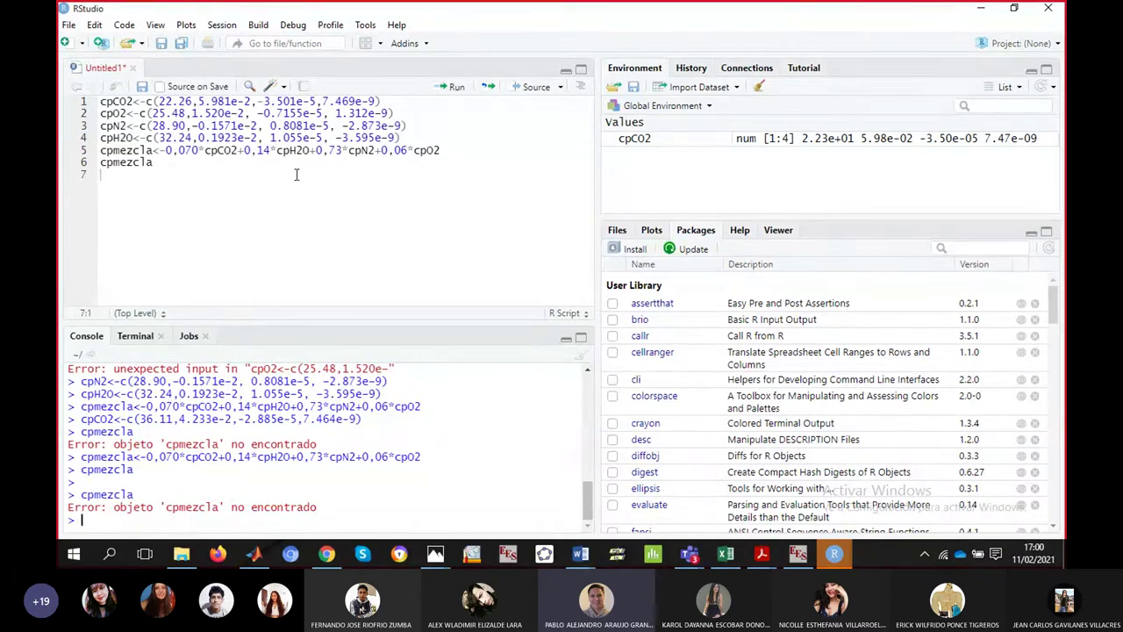
- Remove the space before the third coefficient in the cpN2 and cpH2O vectors
left_click(270, 126)
key("BackSpace")
key("Down")
key("Right")
key("BackSpace")
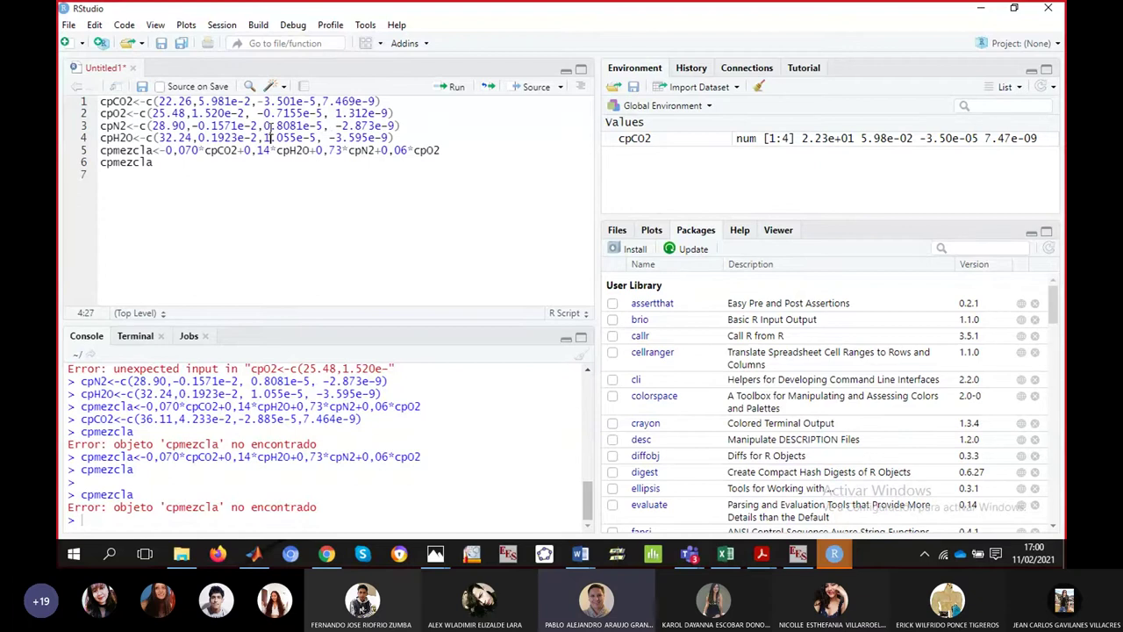
- Remove the space before the fourth coefficient in the cpO2, cpN2 and cpH2O vectors
left_click(335, 114)
key("BackSpace")
key("Down")
key("Right")
key("BackSpace")
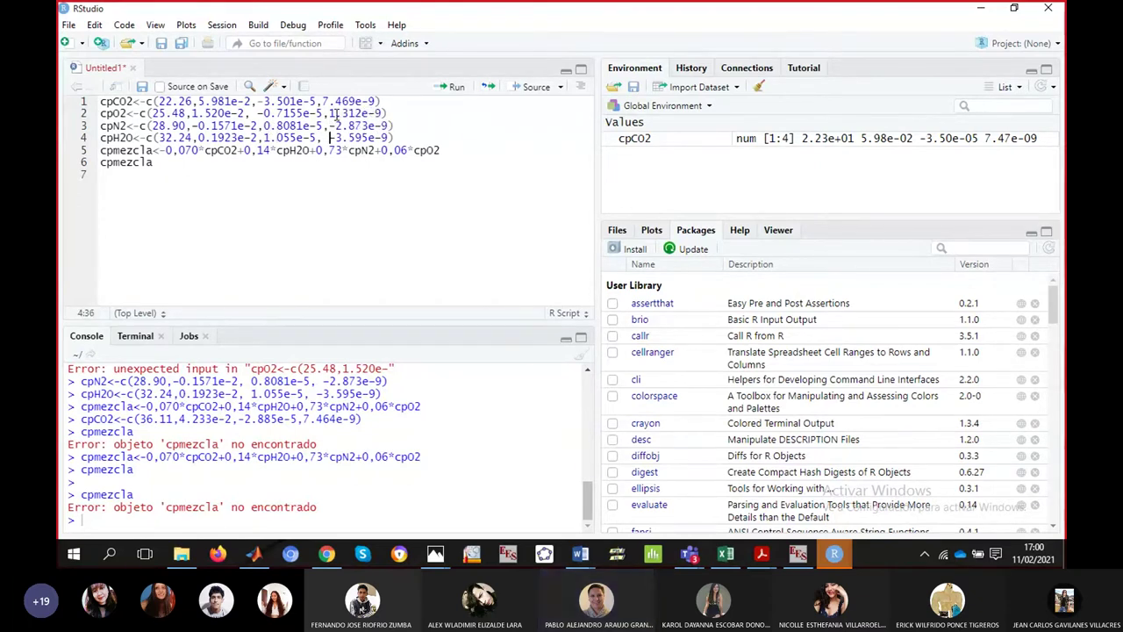
key("Down")
key("BackSpace")
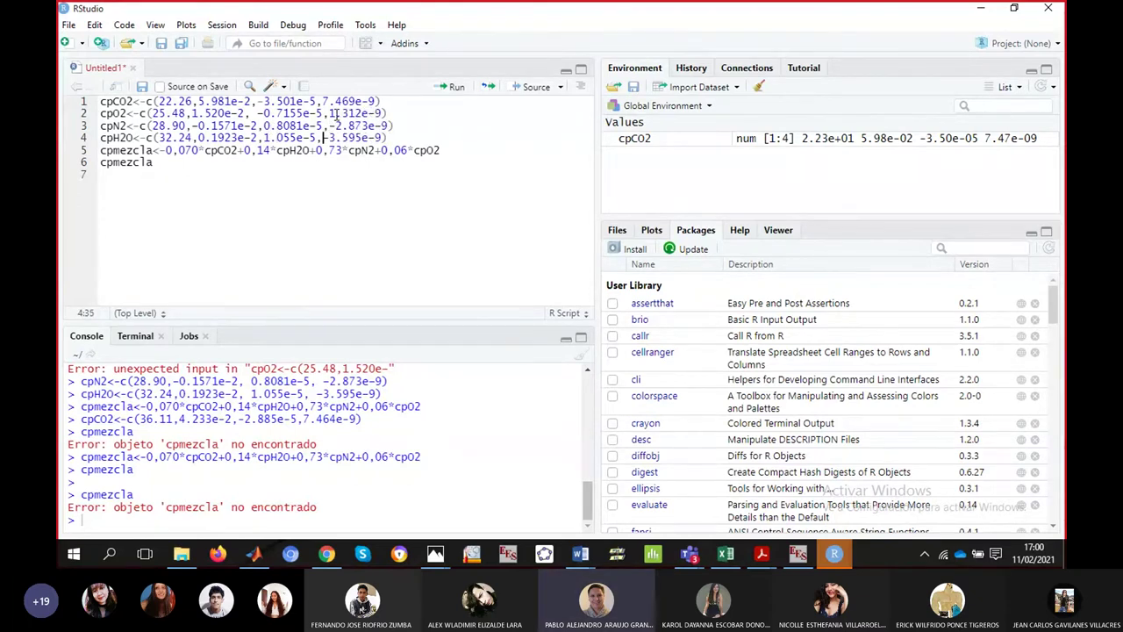
- Remove the remaining space before -0.7155e-5 in the cpO2 vector
left_click(256, 113)
key("BackSpace")
key("Up")
key("Down")
key("Down")
key("Down")
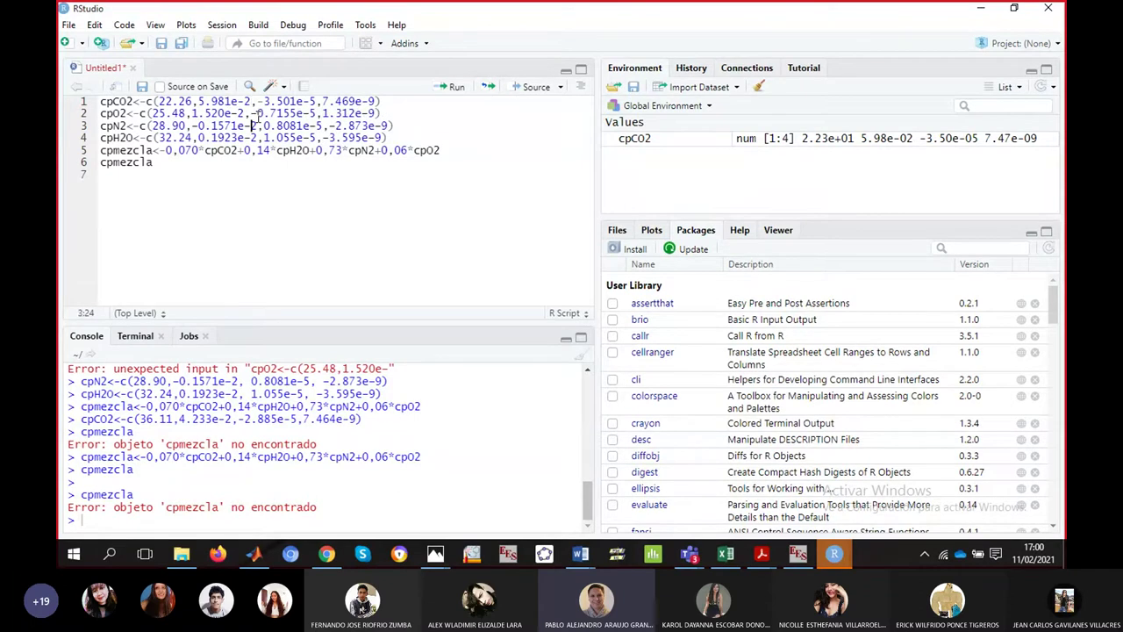
- Run the four vector lines from cpCO2 to cpH2O together in the console
left_click_drag(399, 141, 99, 102)
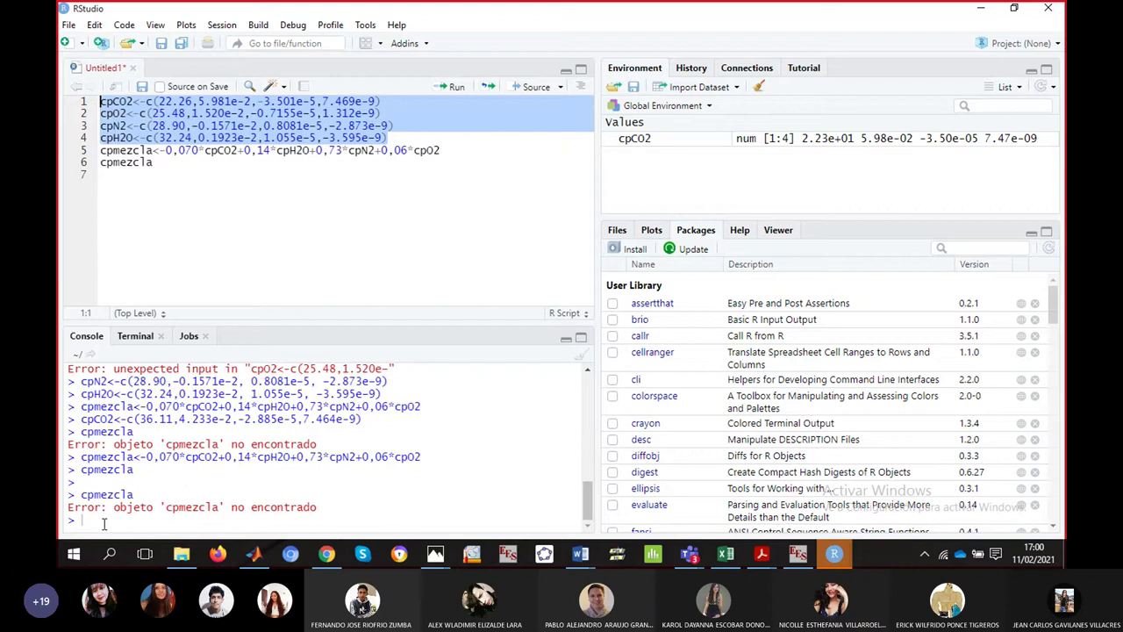
key("ctrl+Return")
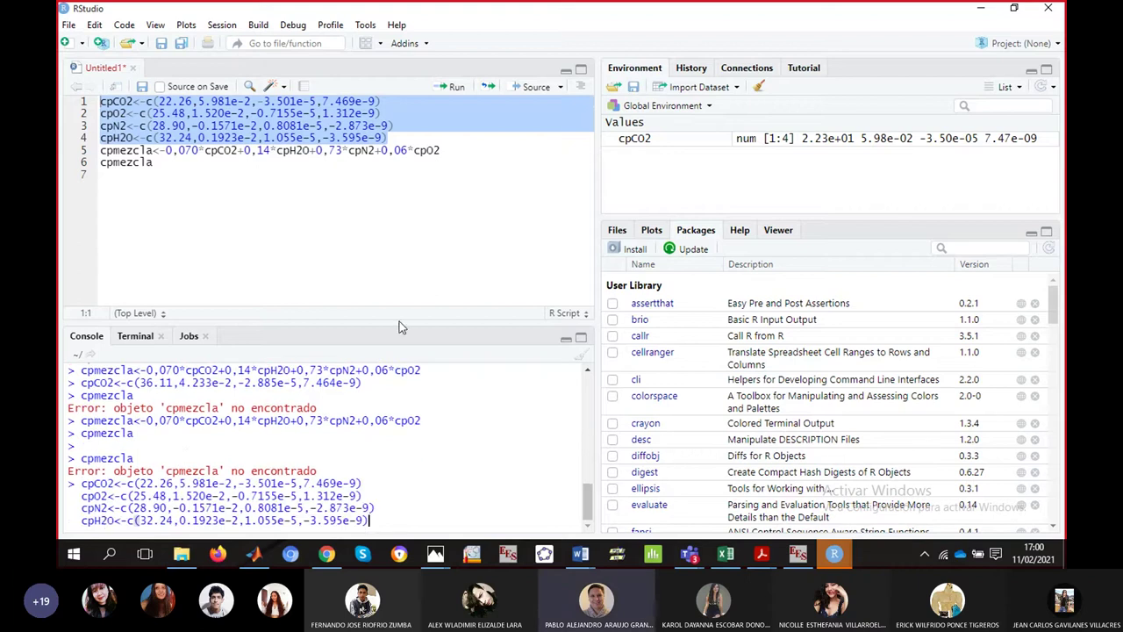
left_click_drag(456, 156, 99, 150)
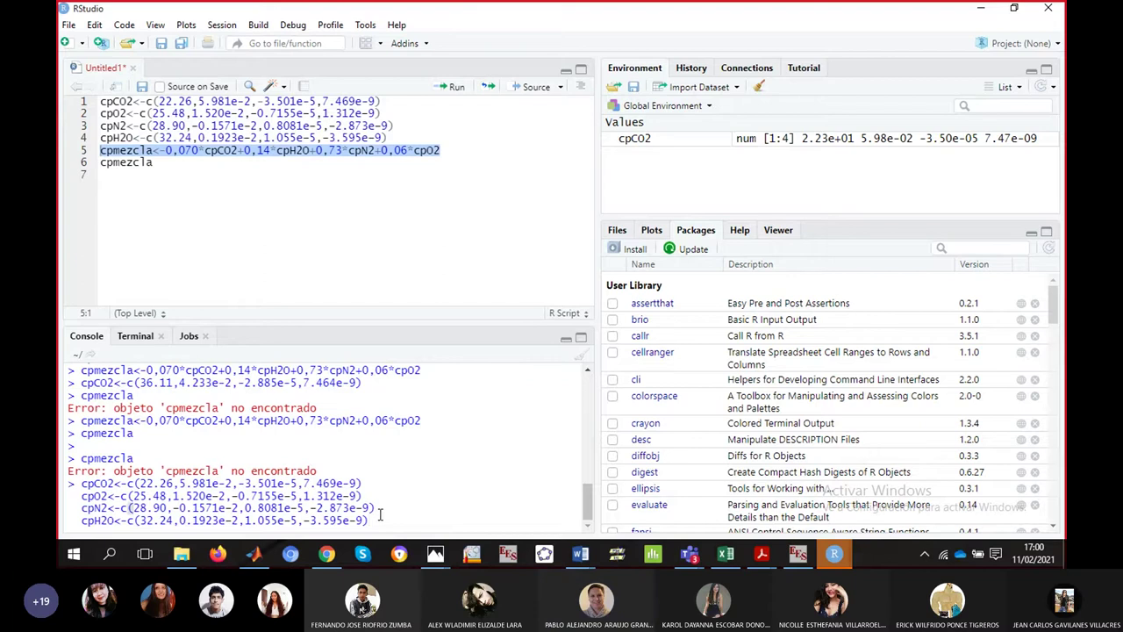
key("Return")
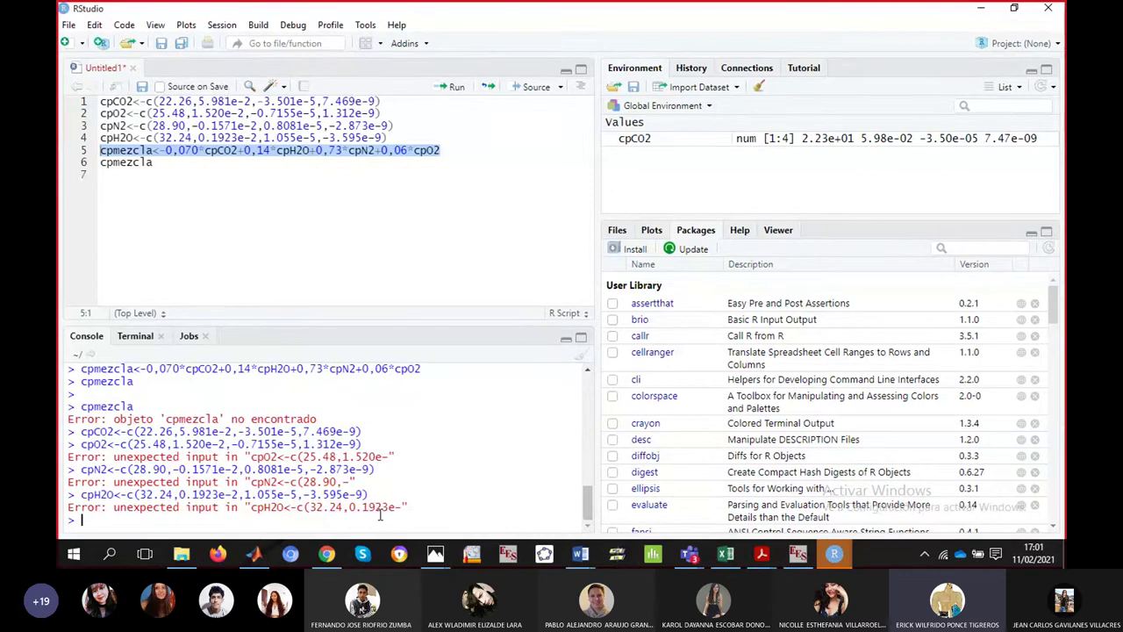
- Enclose the right-hand side of the cpmezcla formula in parentheses and run that line
left_click(167, 151)
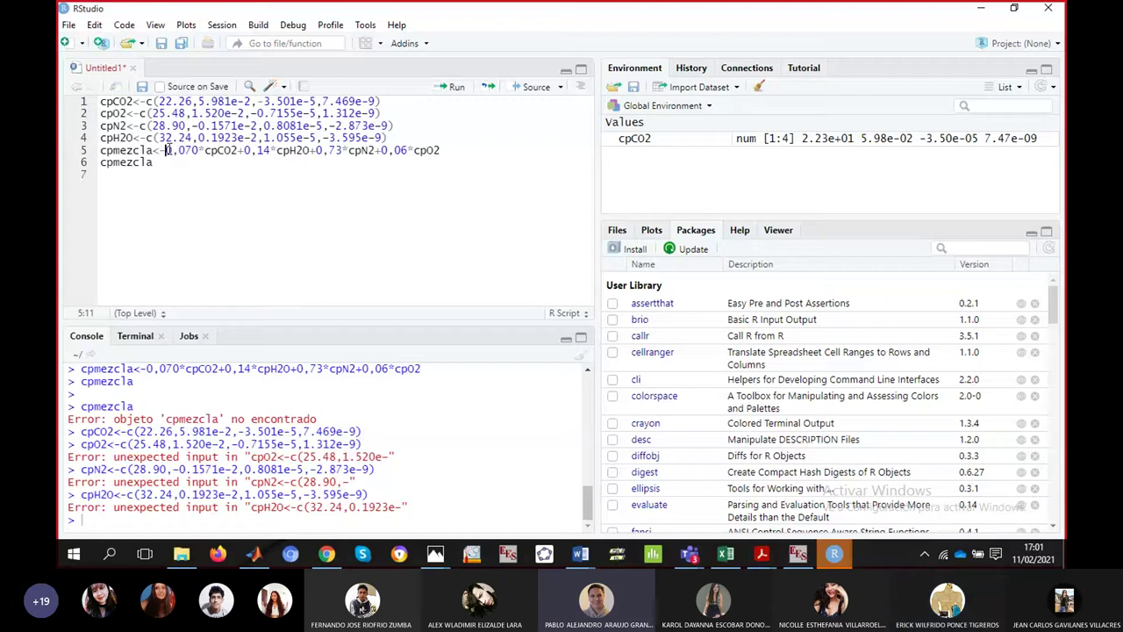
type("(")
left_click(446, 151)
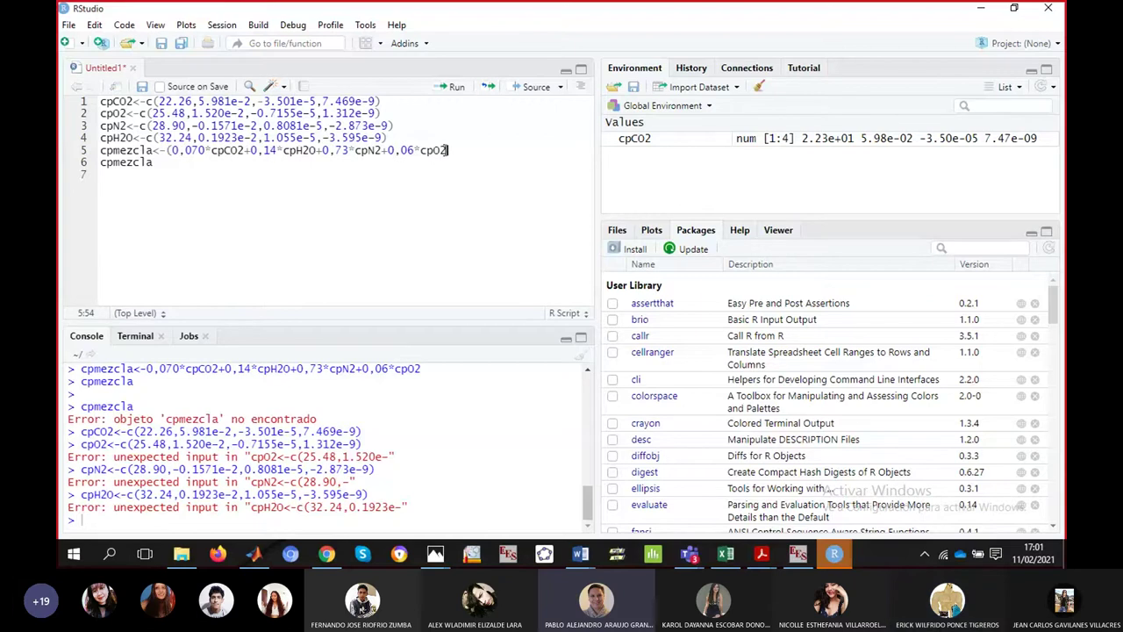
type(")")
key("ctrl+Return")
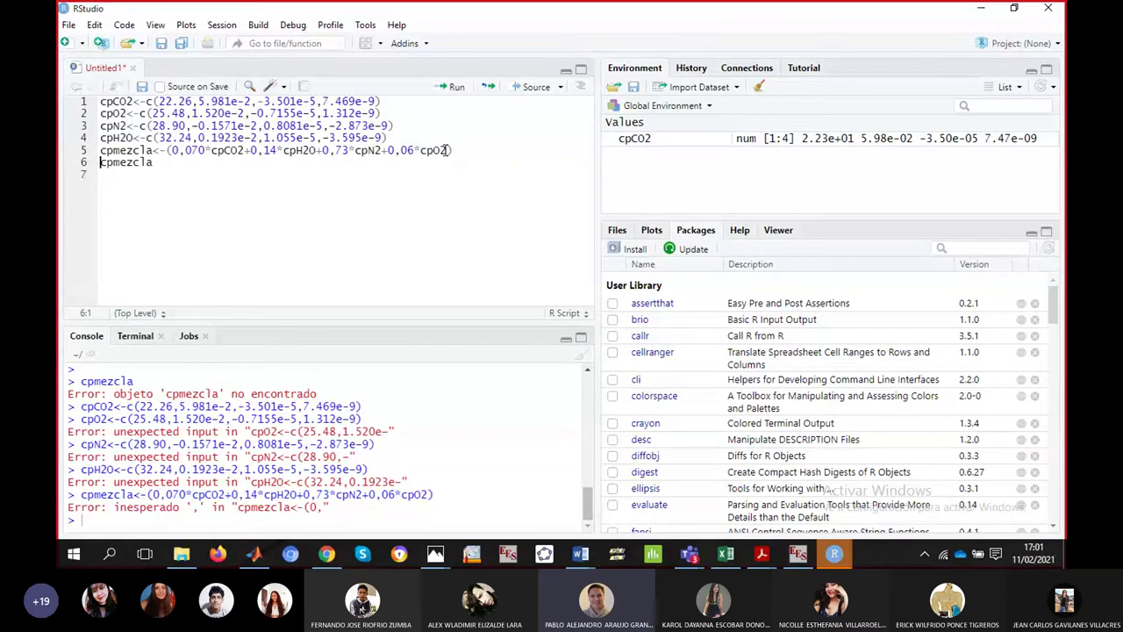
- Define the cpCO2 vector directly in the enlarged console with coefficients 22.26, 5.981e-2, -3.501e-5 and 7.469e-9
left_click(567, 71)
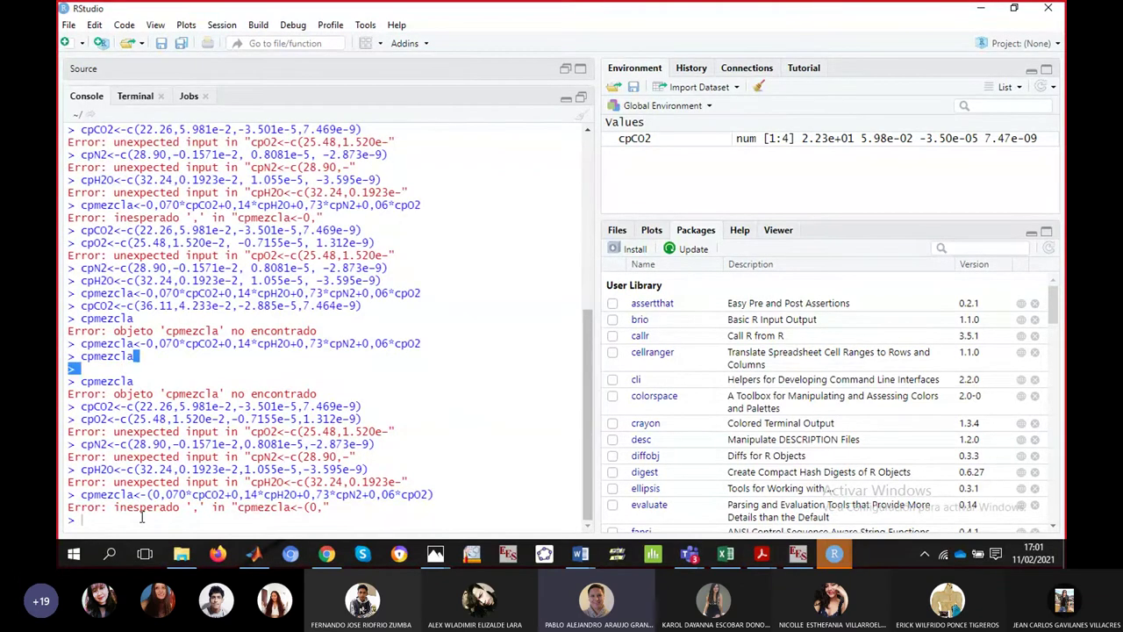
type("cpCO2<-")
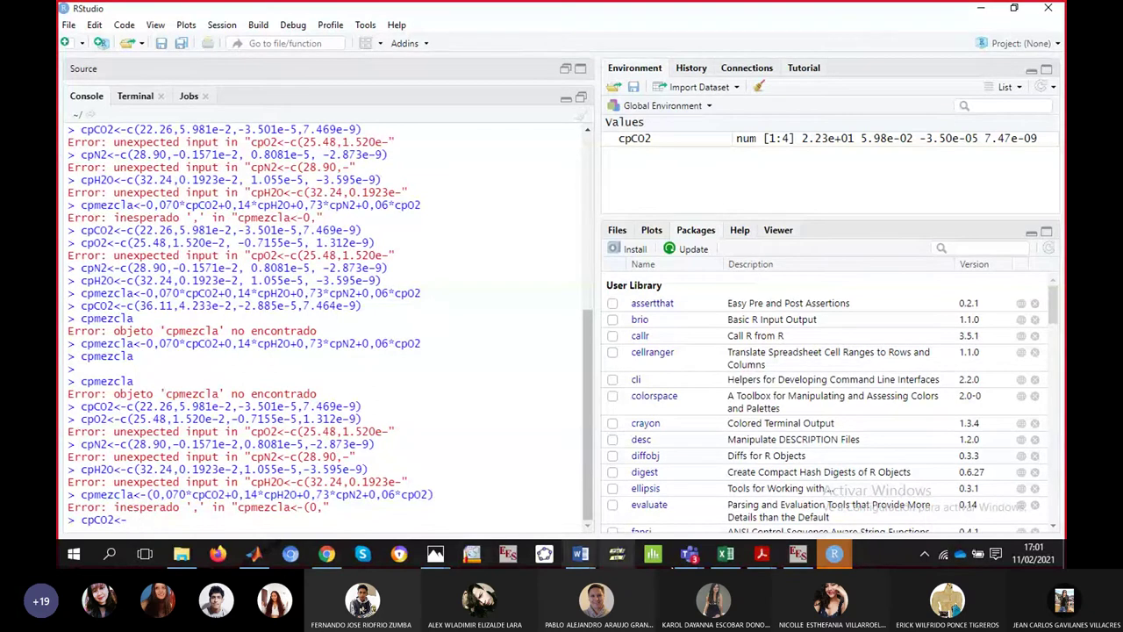
mouse_move(776, 556)
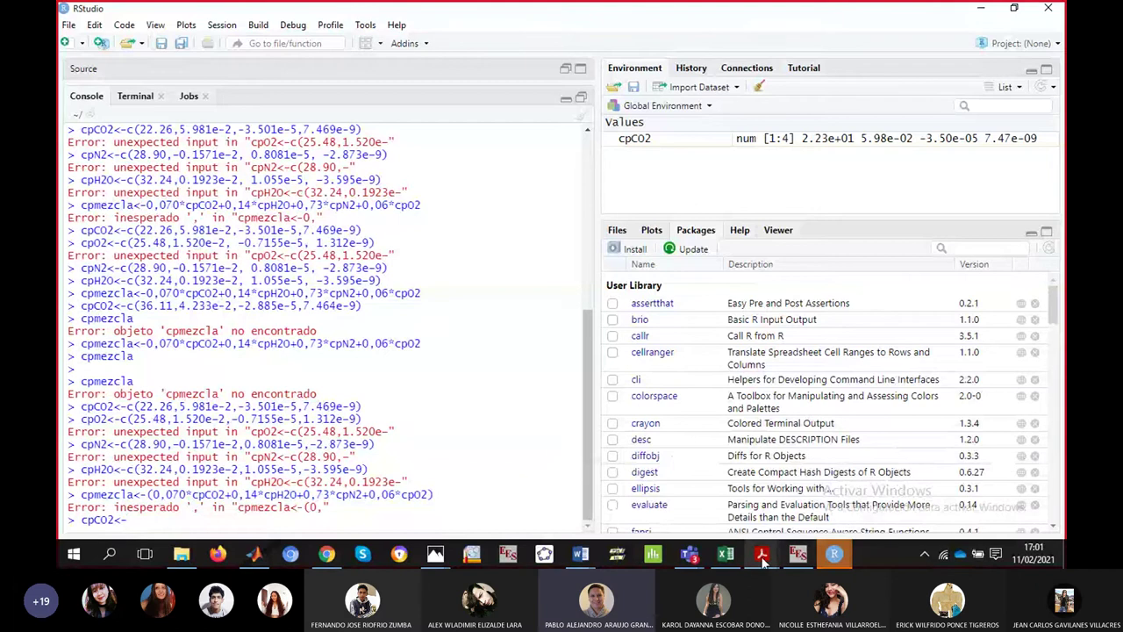
left_click(714, 476)
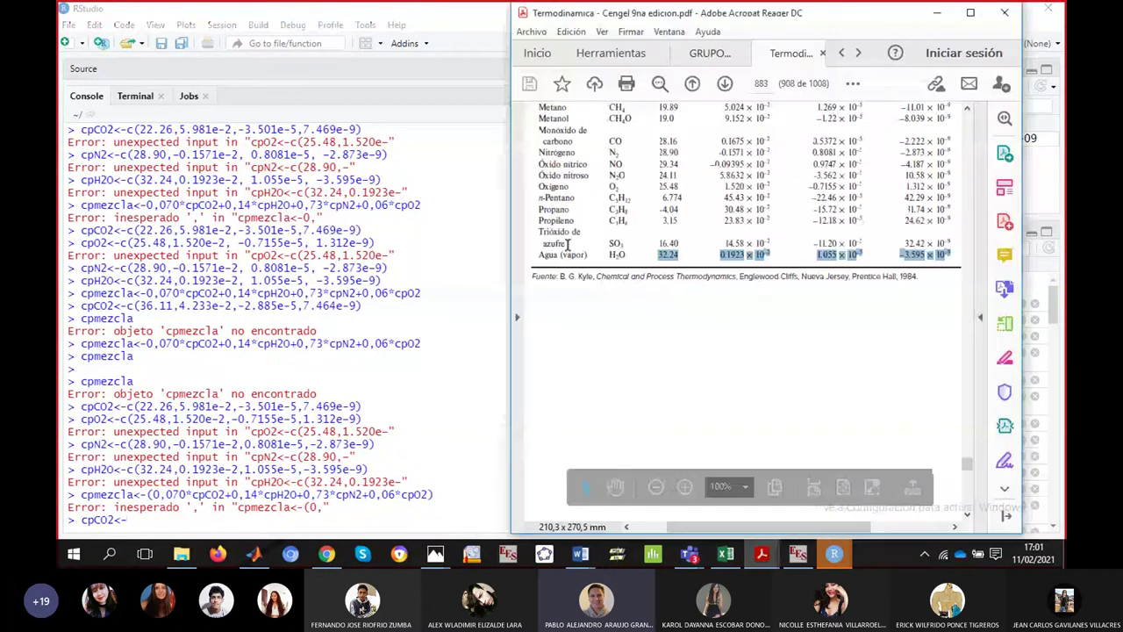
key("alt+Tab")
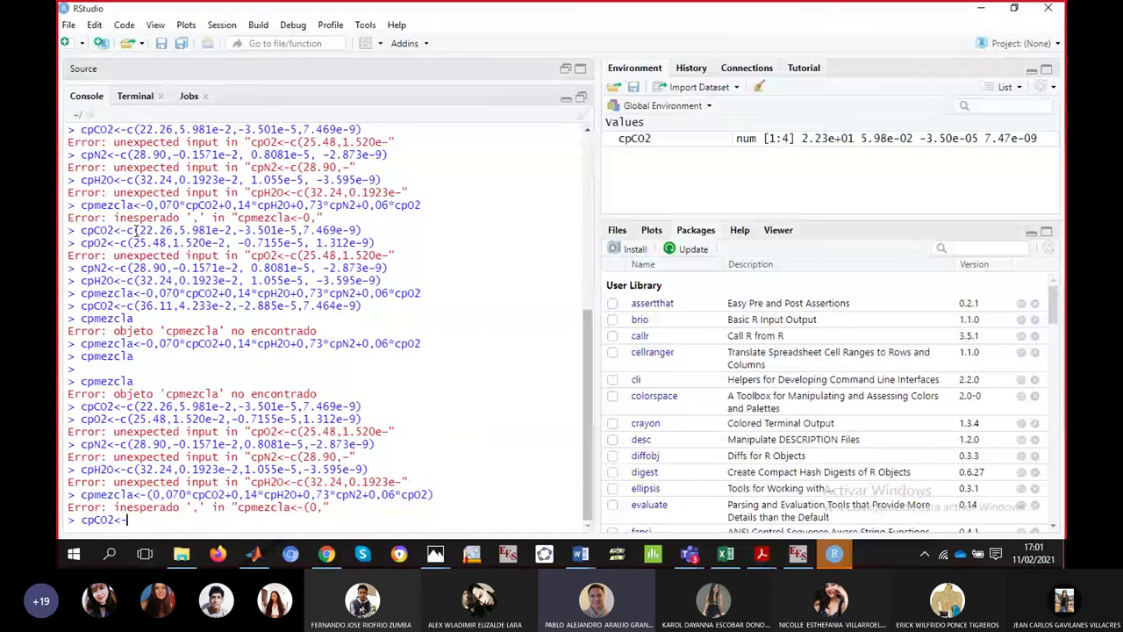
left_click_drag(136, 230, 368, 230)
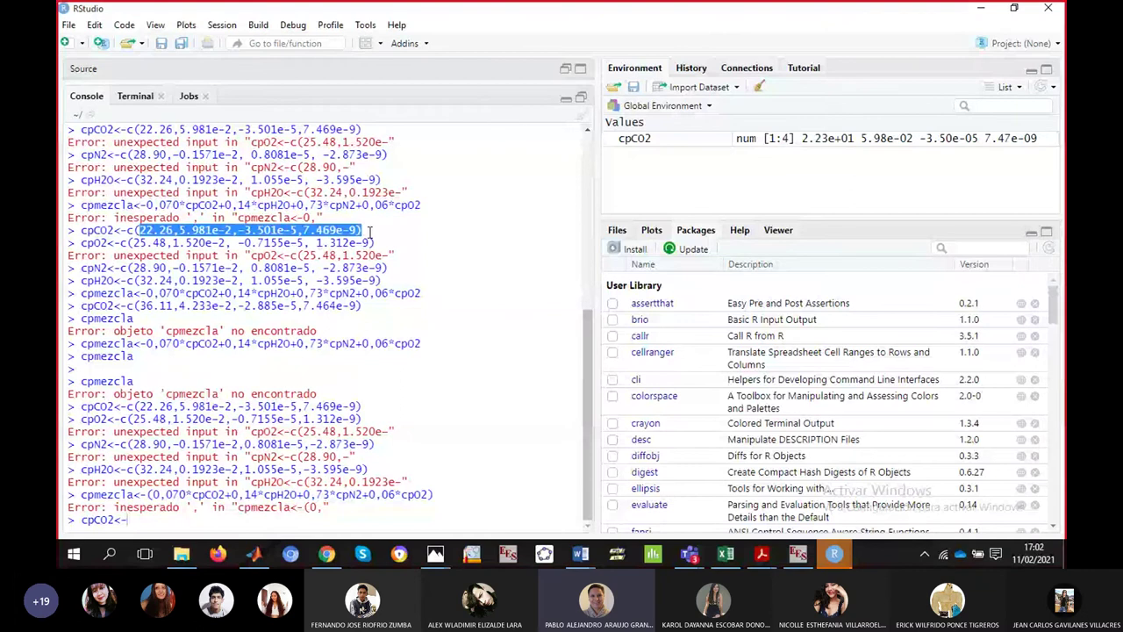
left_click(136, 520)
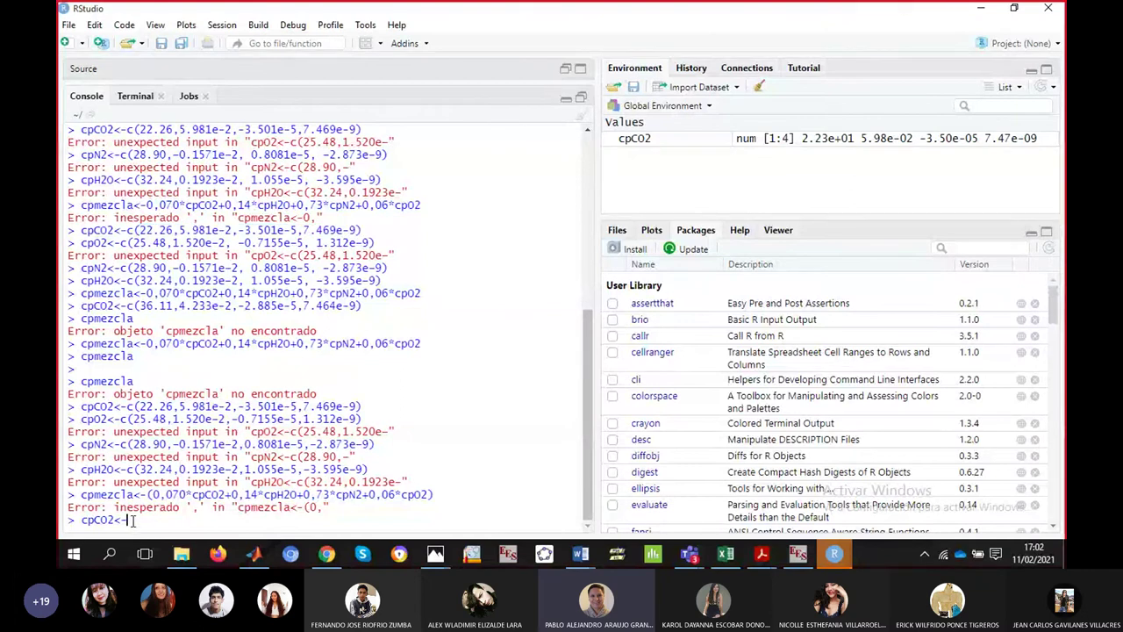
type("c(")
type("22.26,5.981e-2,-3.501e-5,7.469e-9")
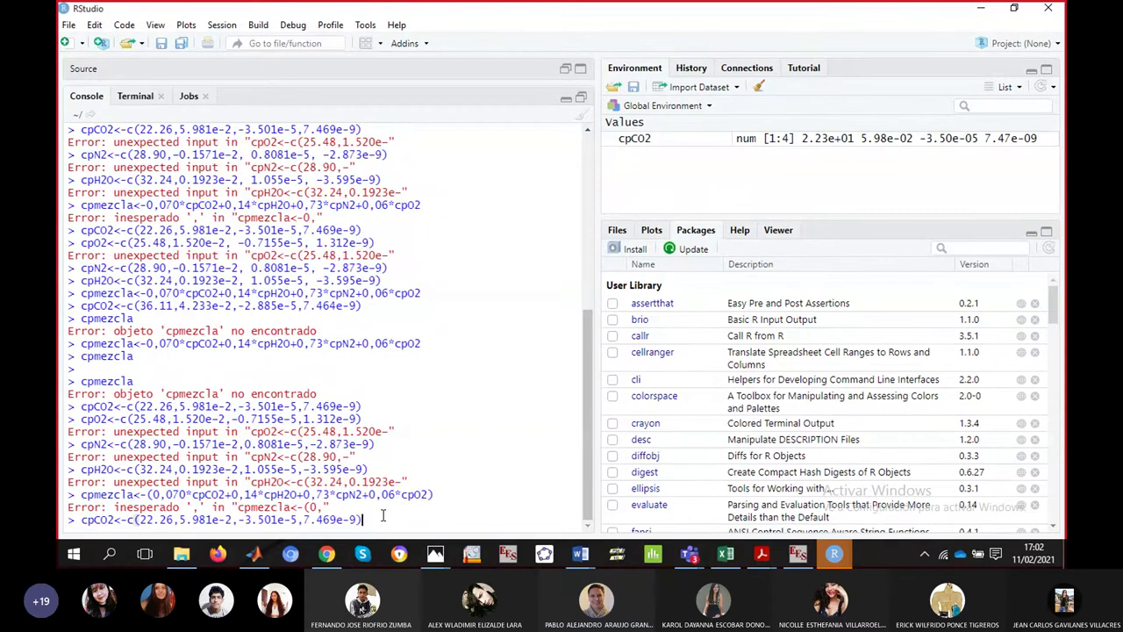
key("Return")
- Try to define cpH2O in the console by reusing the earlier coefficient list (32.24,0.1923e-2, 1.055e-5, -3.595e-9)
type("cp")
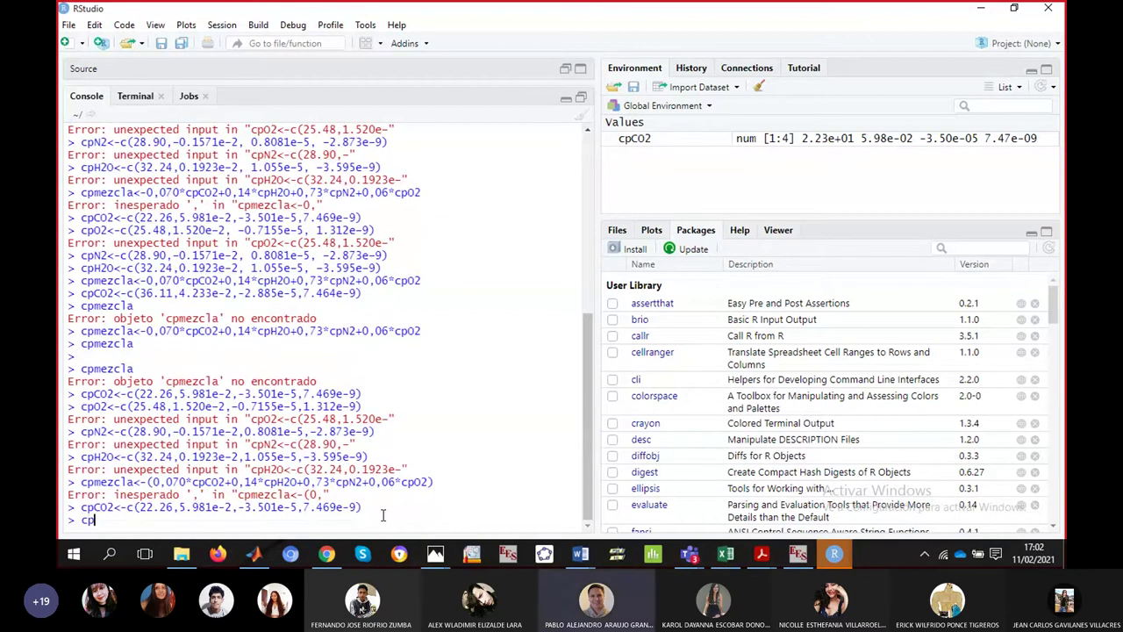
type("H2O")
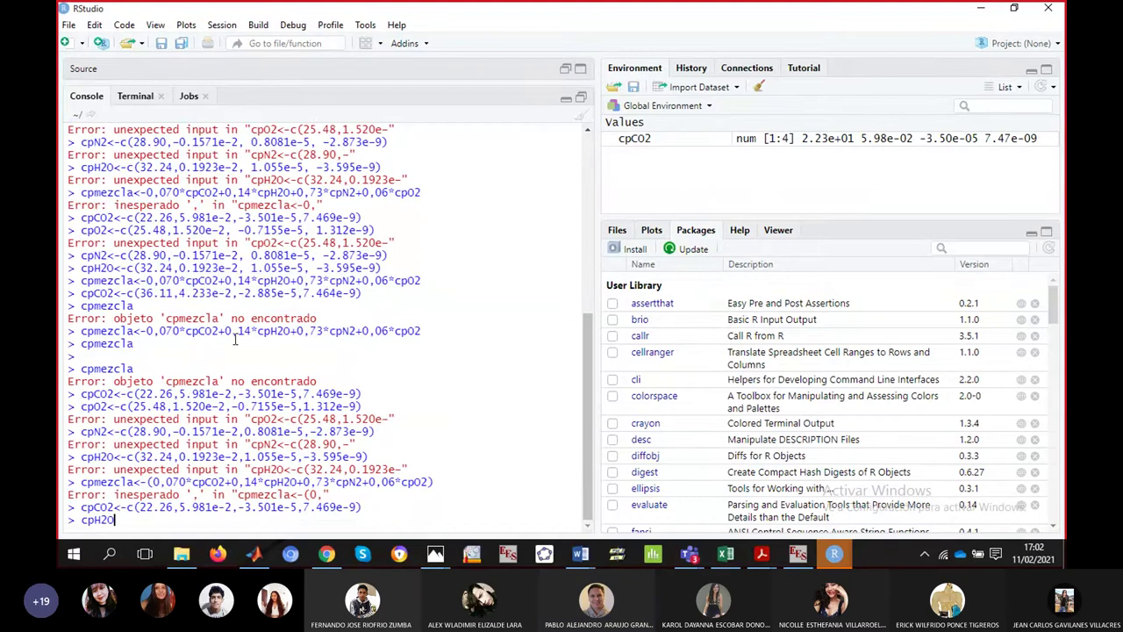
type("<-c")
left_click_drag(134, 265, 383, 269)
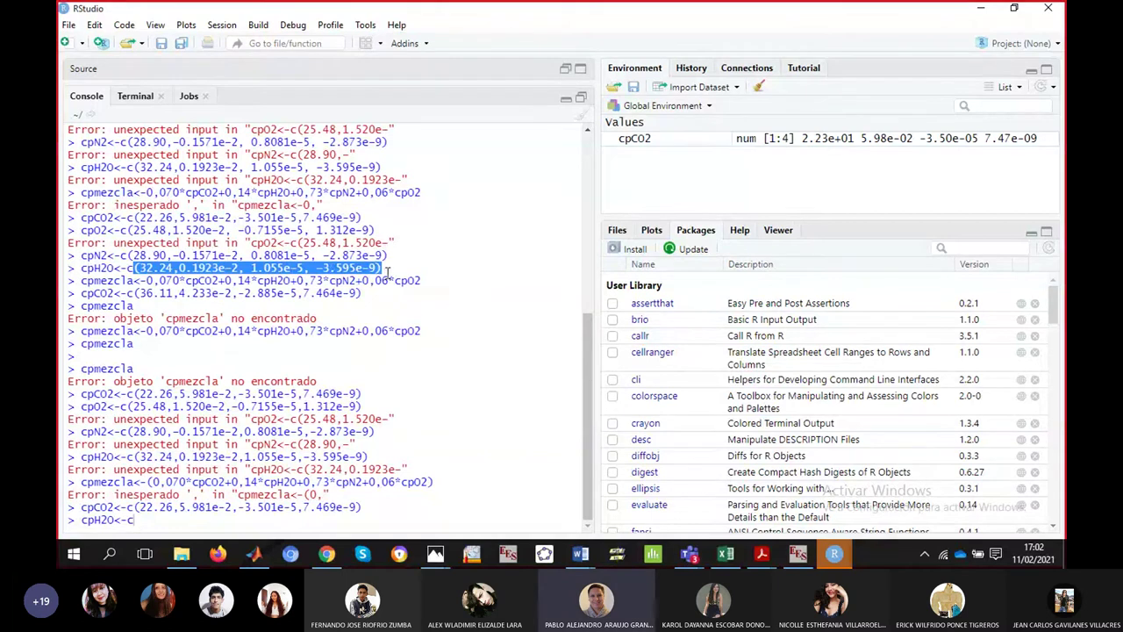
left_click(202, 521)
type("(32.24,0.1923e-2, 1.055e-5, -3.595e-9)")
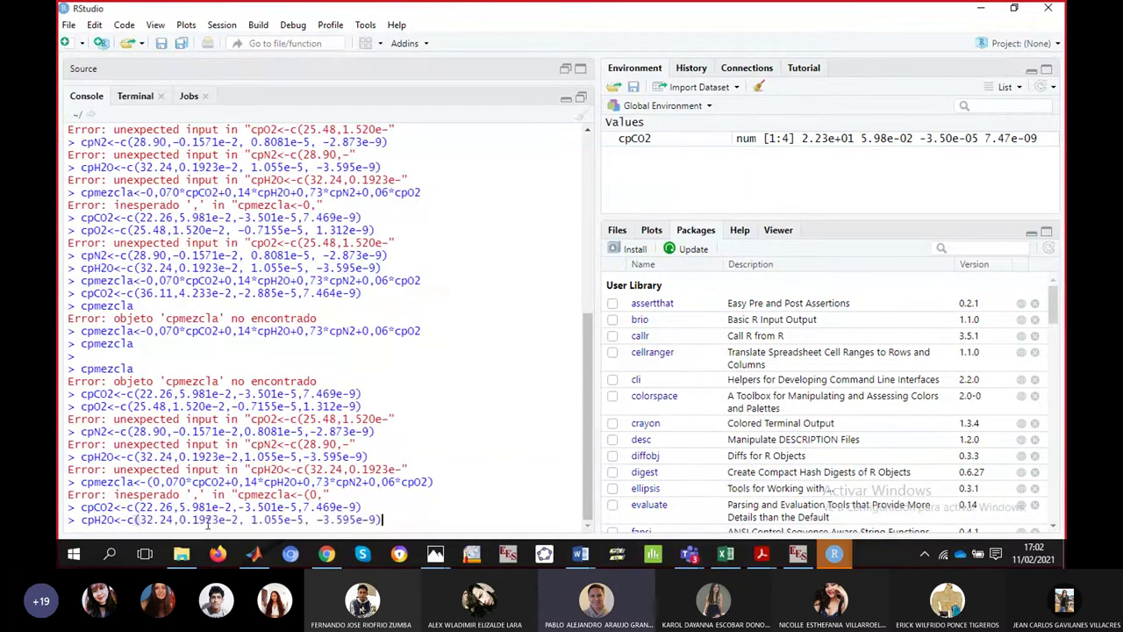
key("Return")
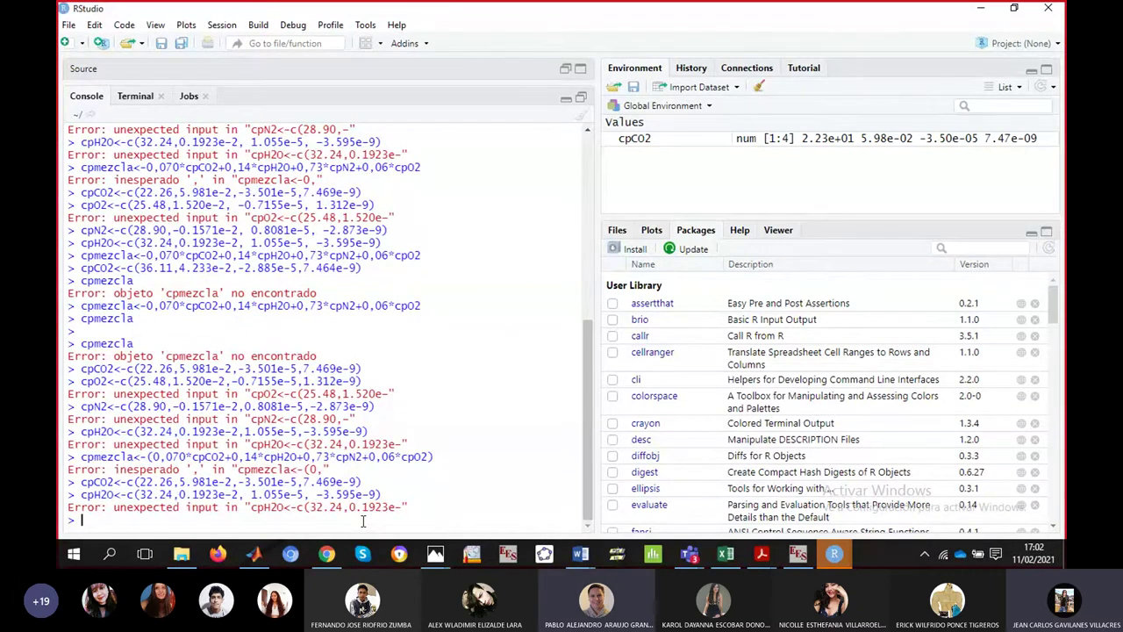
- Check the Cp coefficient table in the Termodinámica - Cengel PDF in Adobe Acrobat Reader, and return to the RStudio console
mouse_move(762, 554)
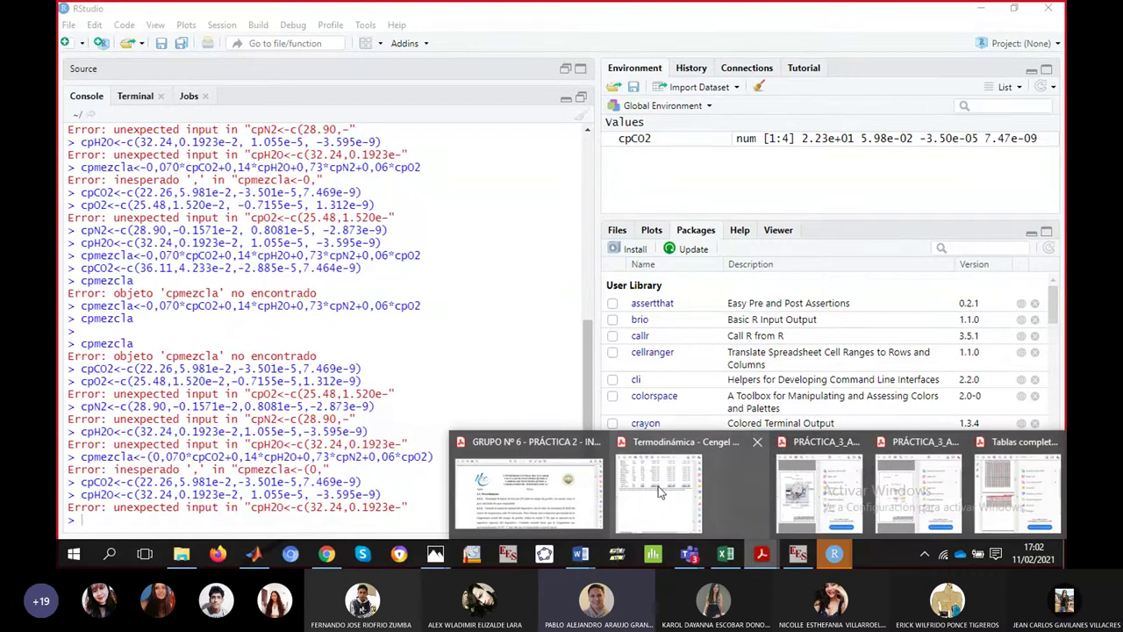
left_click(659, 487)
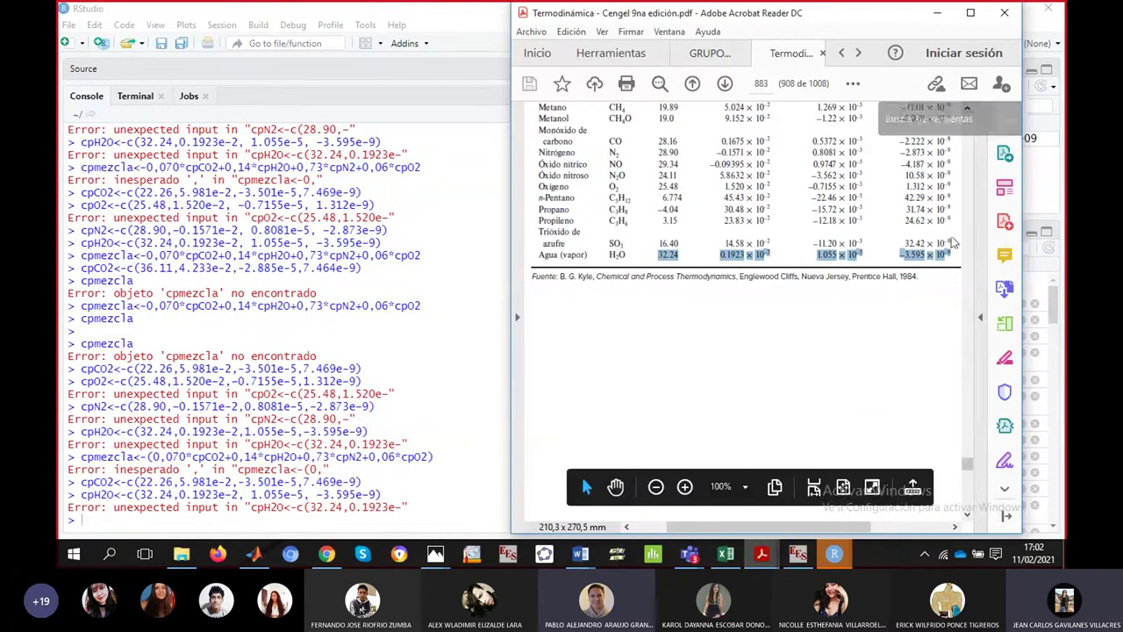
left_click(968, 109)
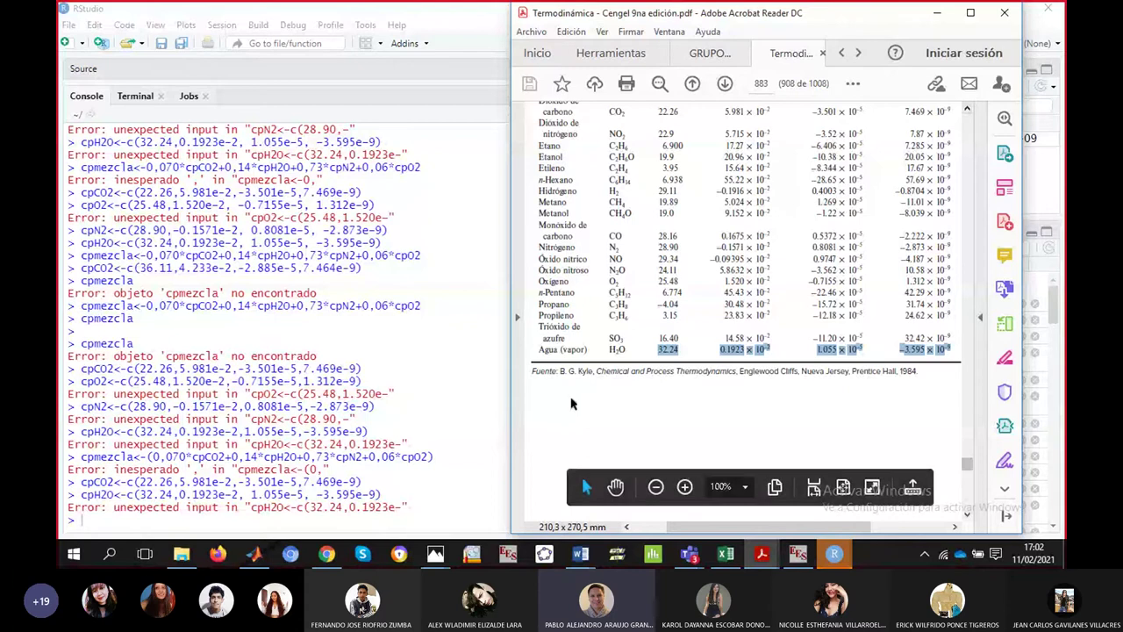
left_click(129, 520)
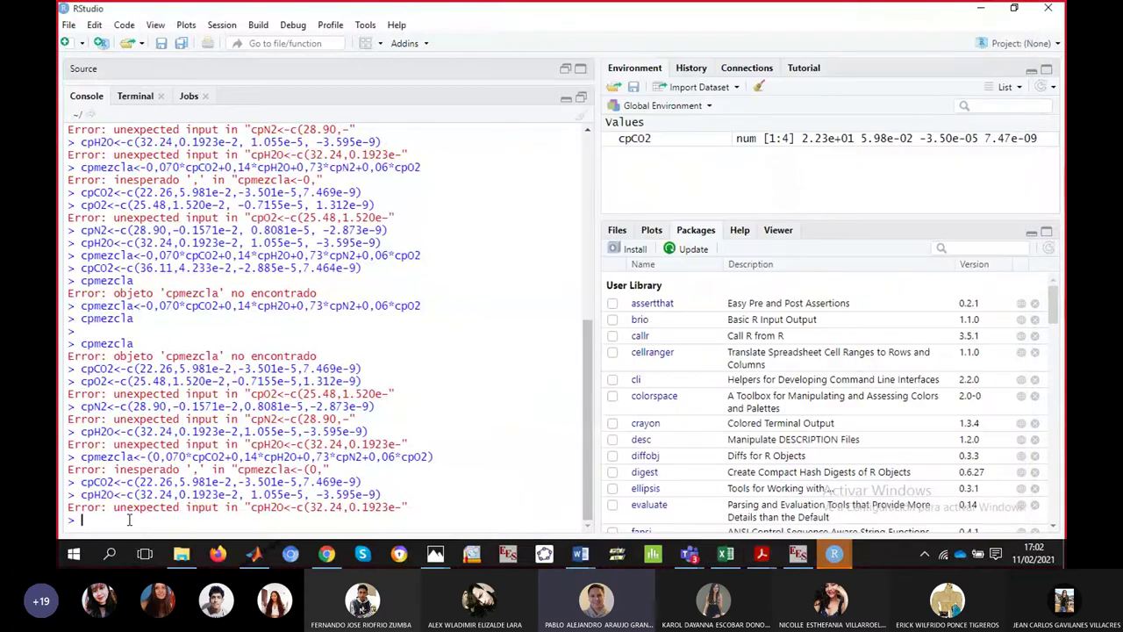
- Define the cpH2O vector by hand in the console with coefficients 32.24, 0.1923e-2, 1.055e-5 and -3.595e-9, without spaces
type("cpH2O<-c(")
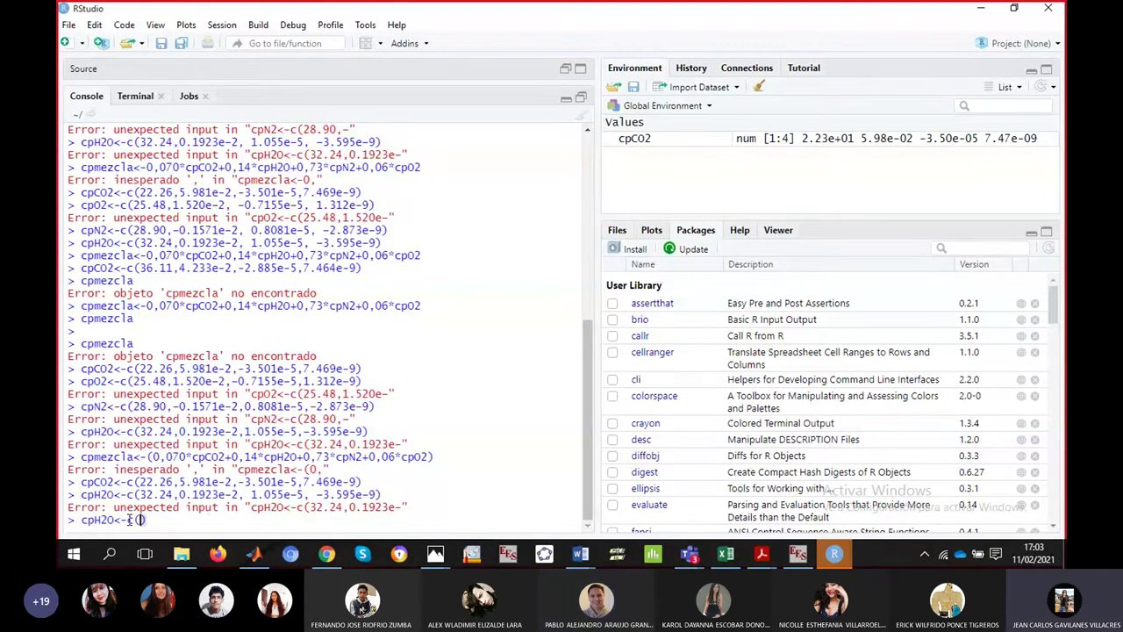
type("32,24")
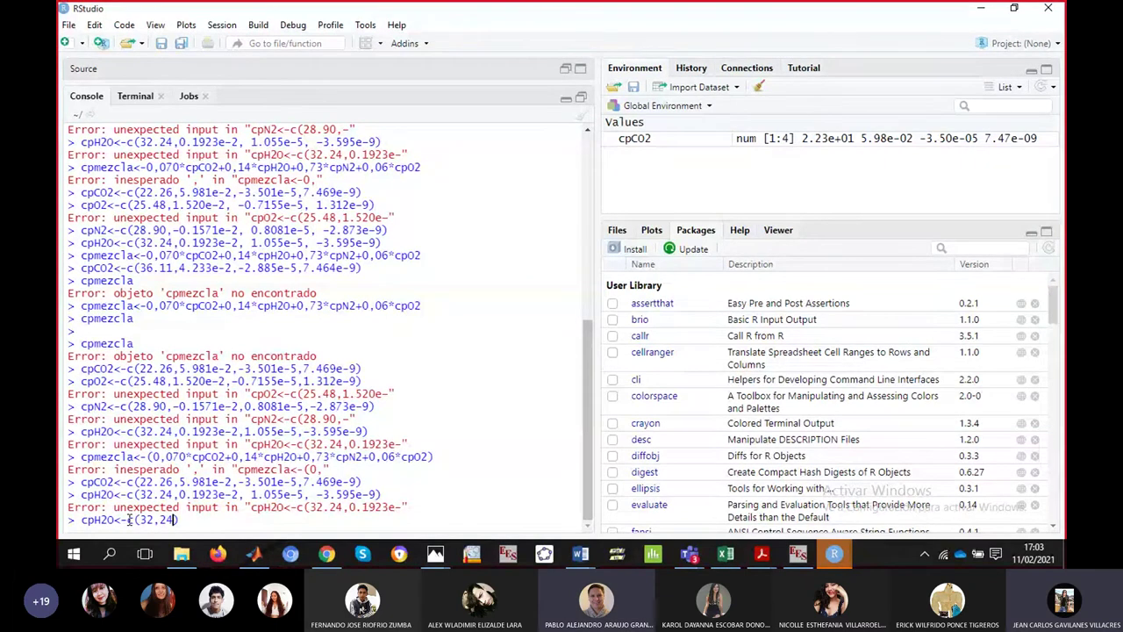
key("BackSpace")
key("BackSpace")
key("BackSpace")
type(".24,0.1")
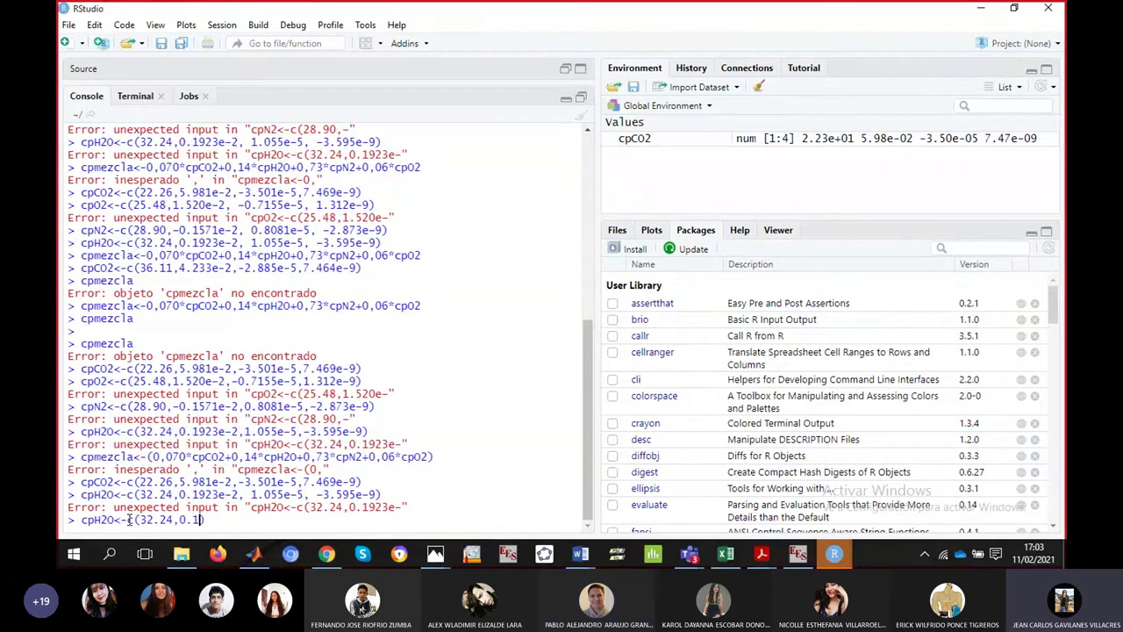
type("923e")
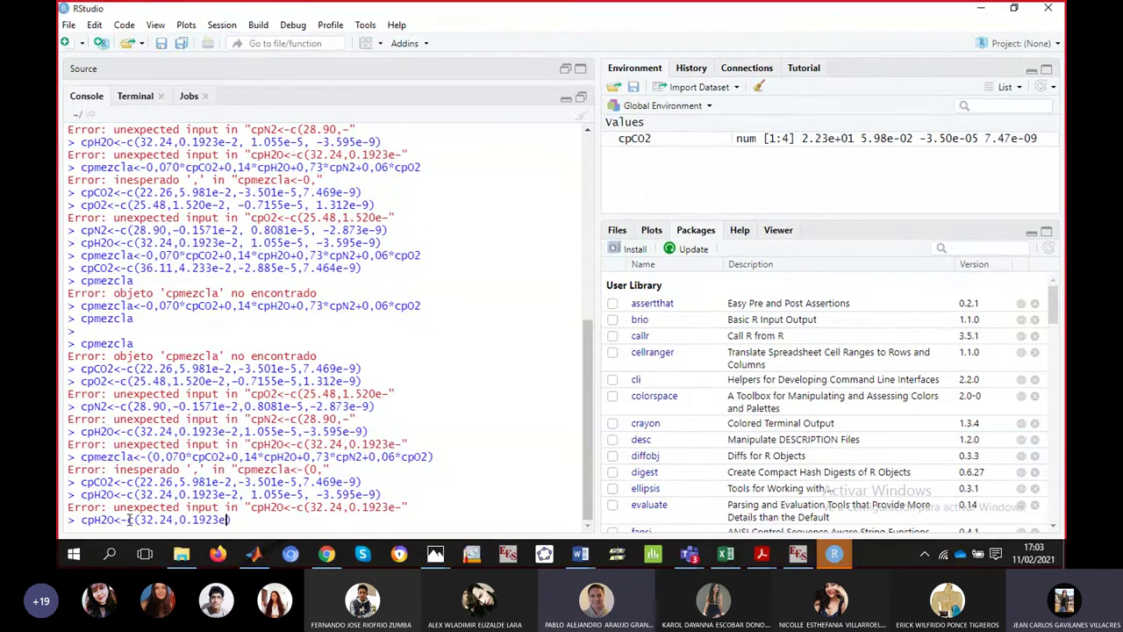
type("-2,")
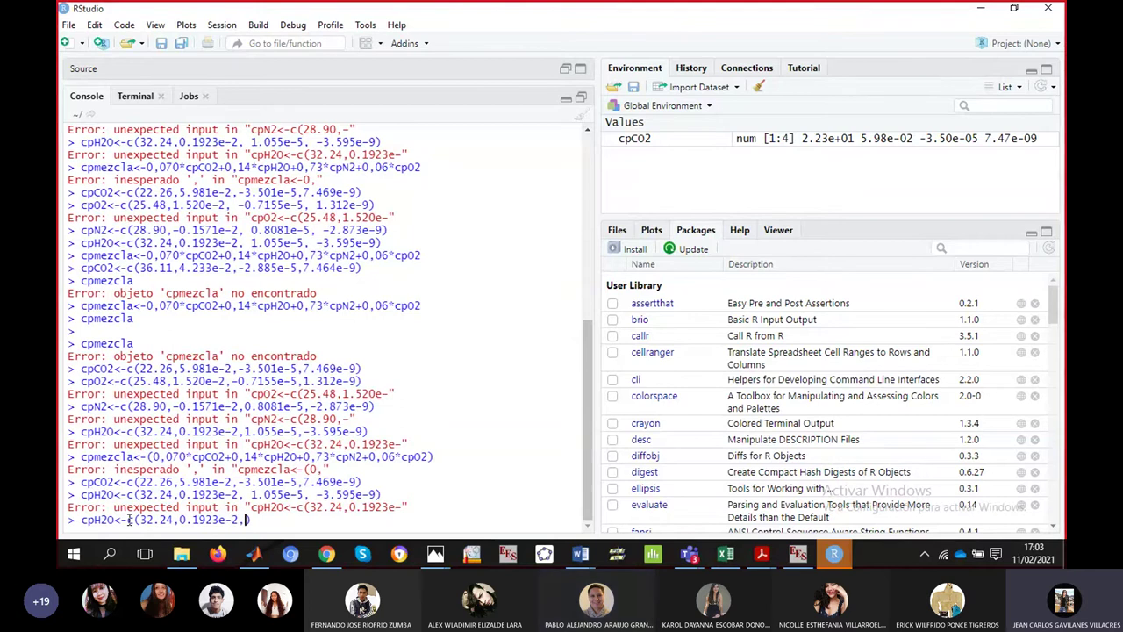
type("1.055")
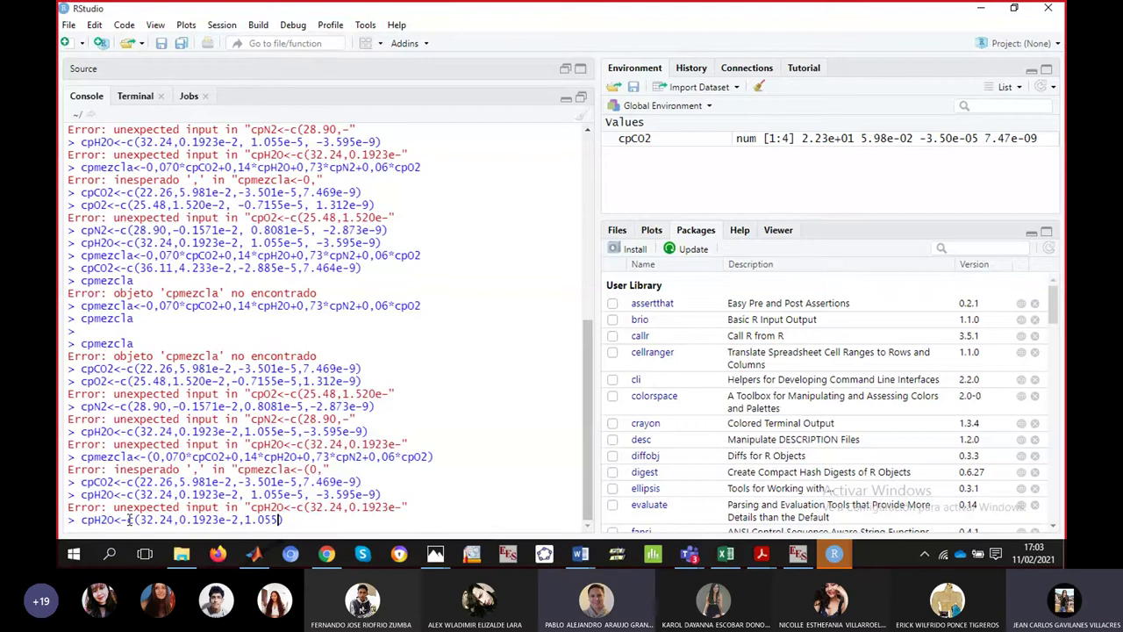
type("e-5")
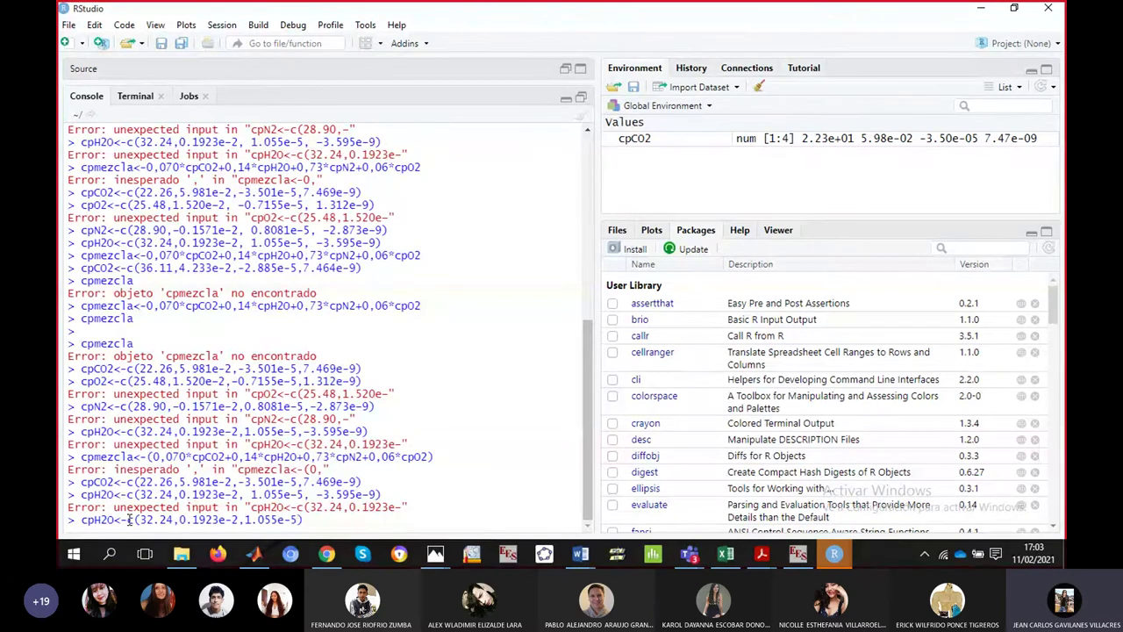
type(",-3.595")
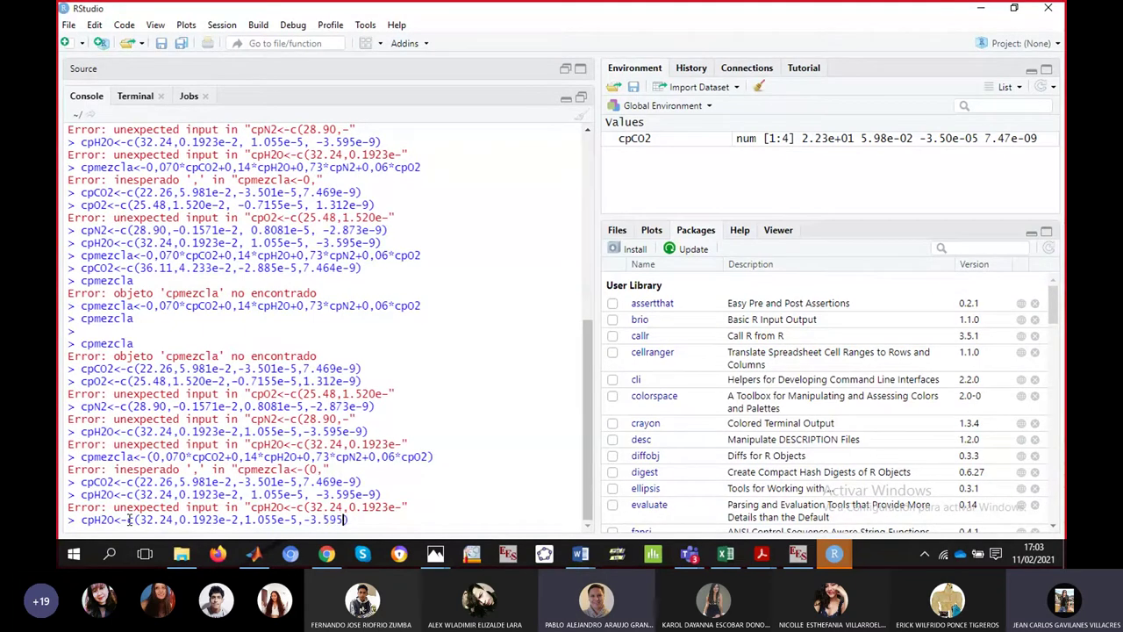
type("e-9")
key("BackSpace")
type("9")
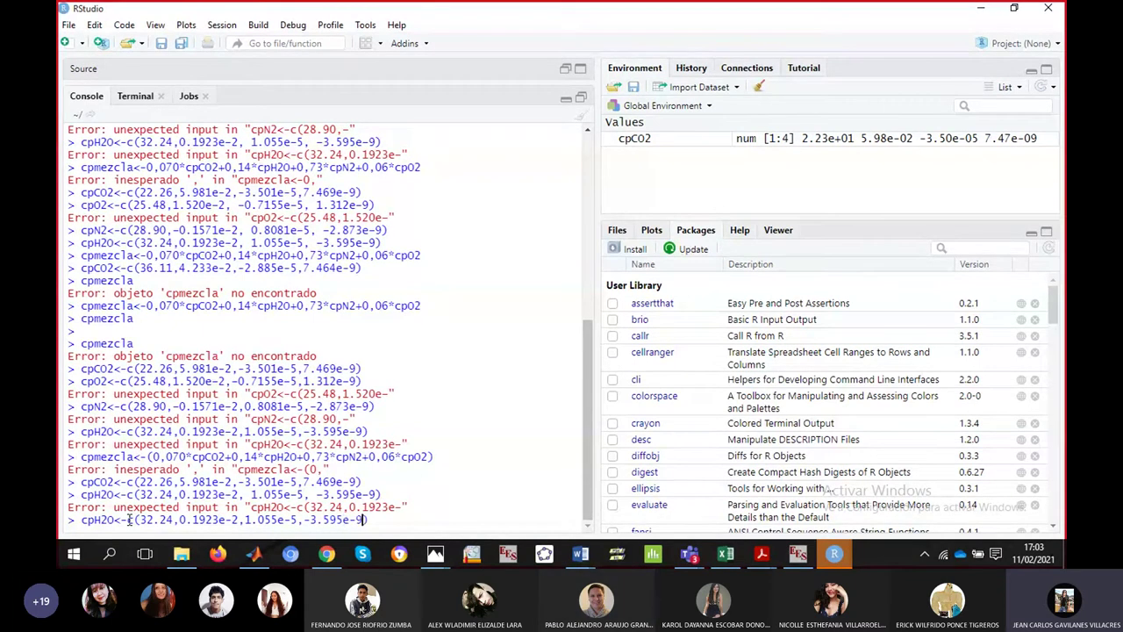
key("Return")
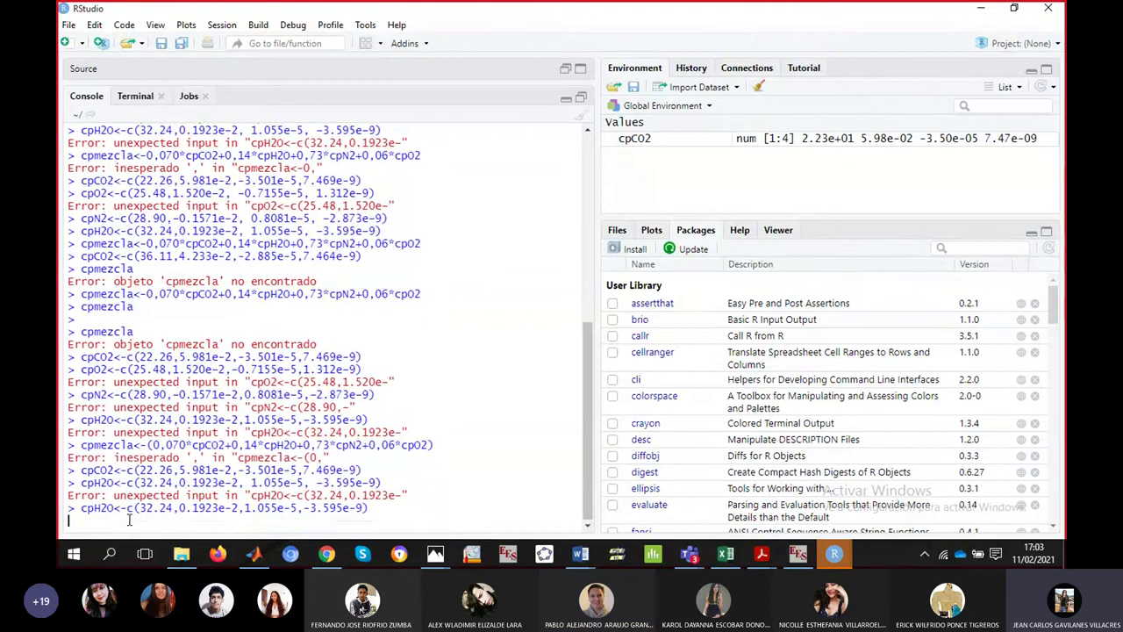
- Define the cpN2 vector in the console with coefficients 28.9, -0.1571e-2, 0.8081e-5 and -2.873e-9, without spaces
type("cp")
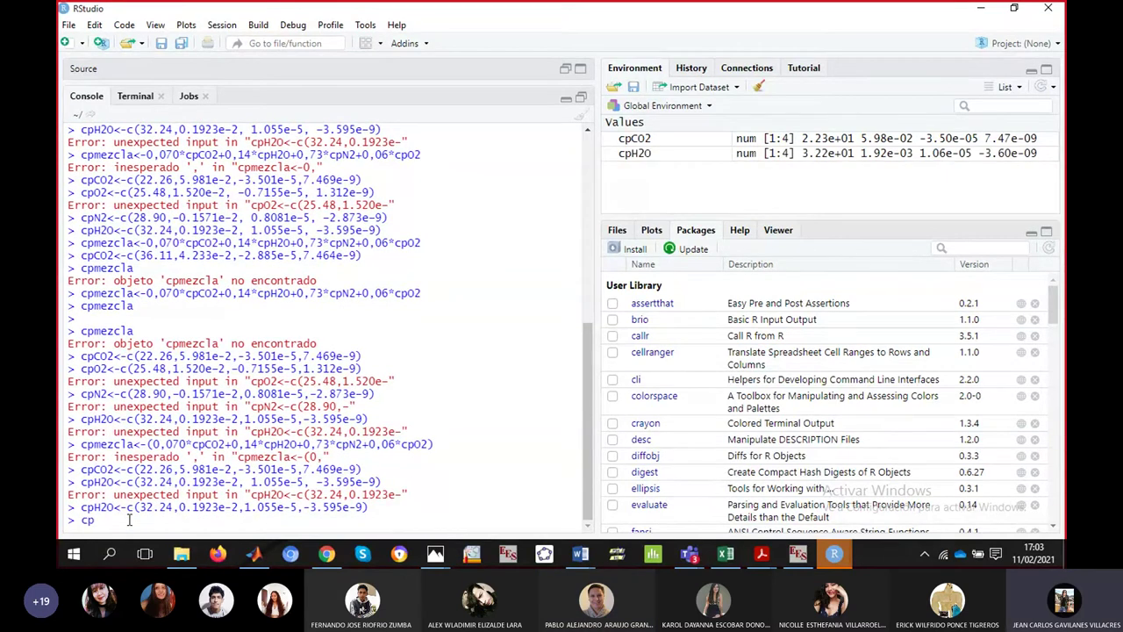
type("N")
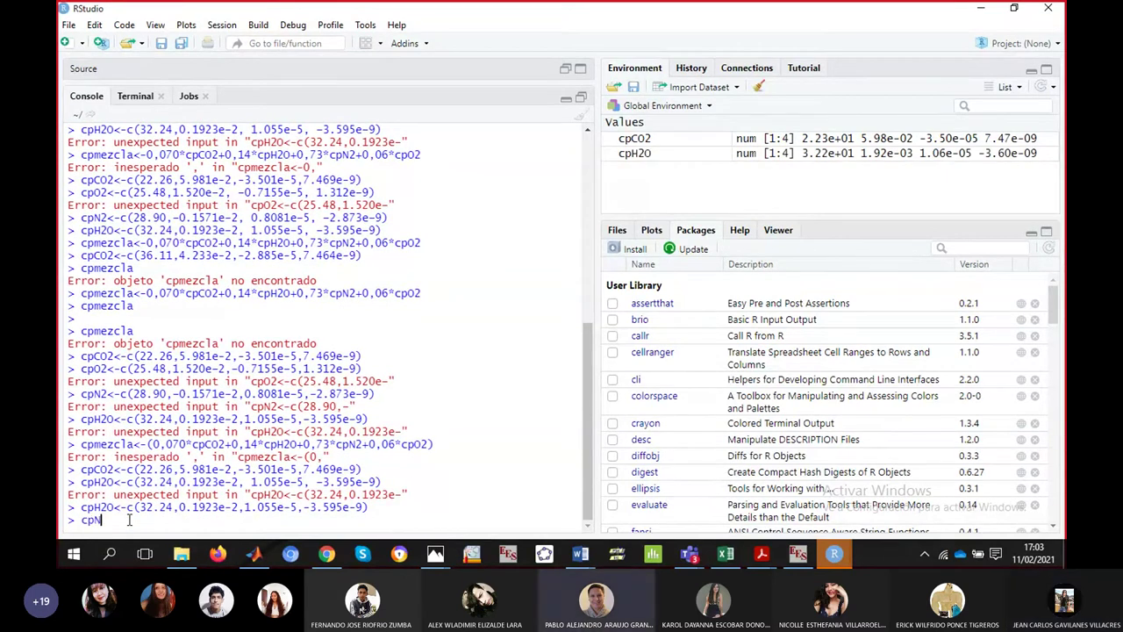
type("2<-")
type("c(")
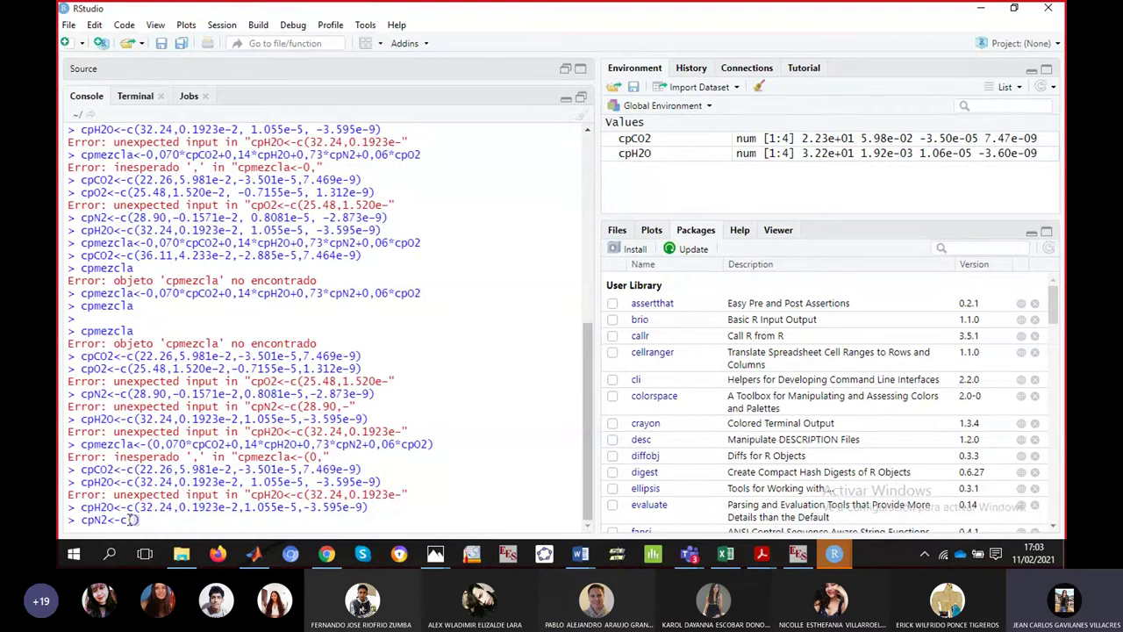
type("28.9")
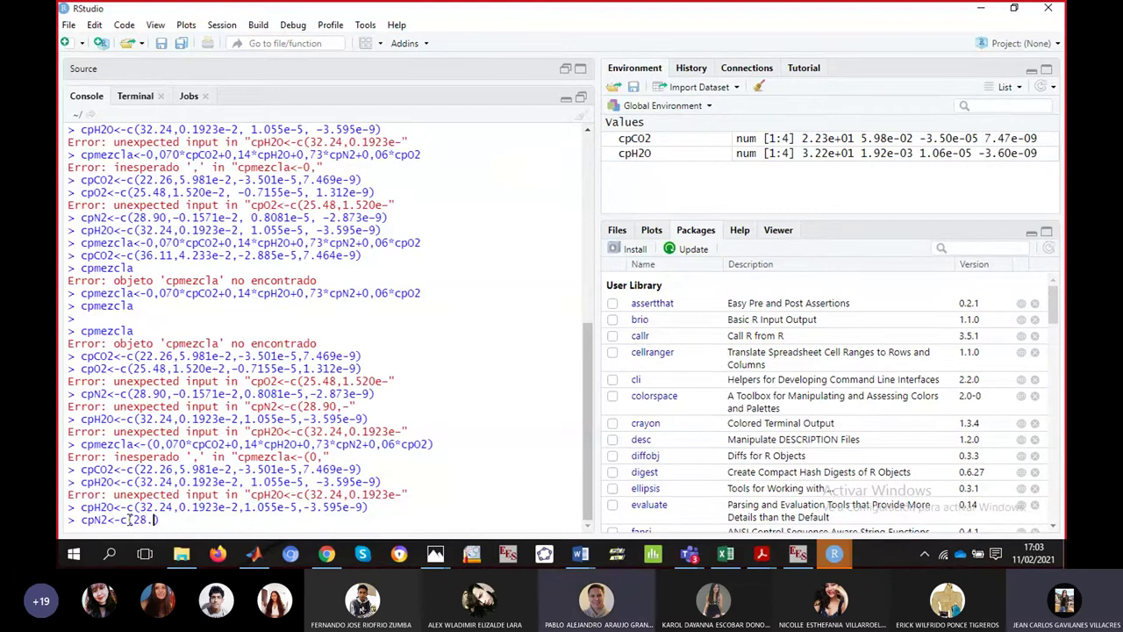
type(",-0.")
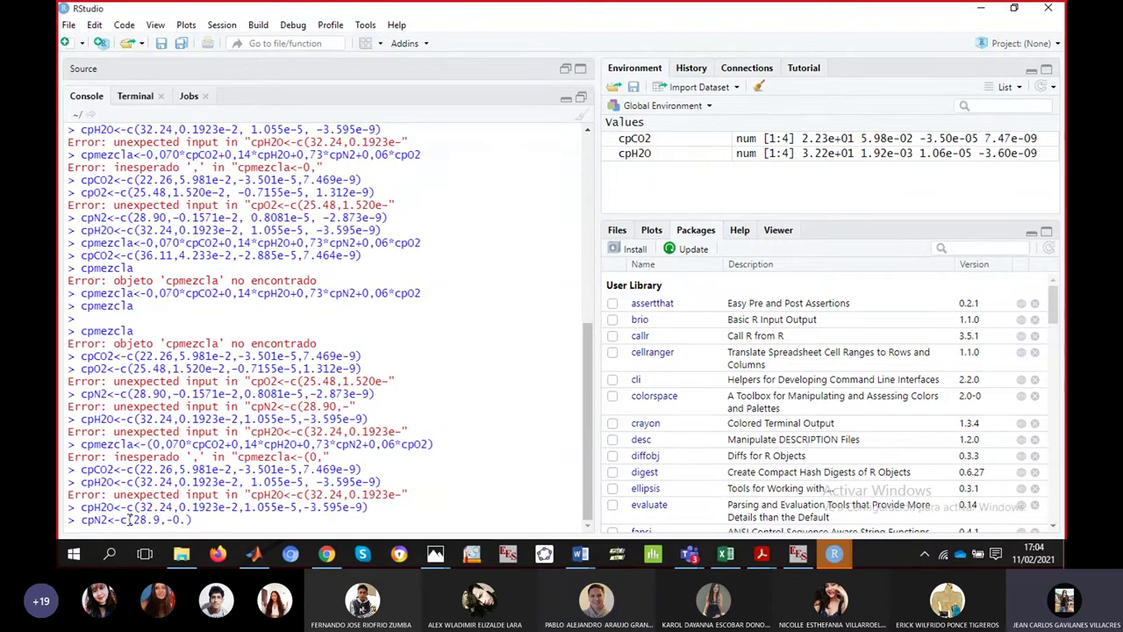
type("1571")
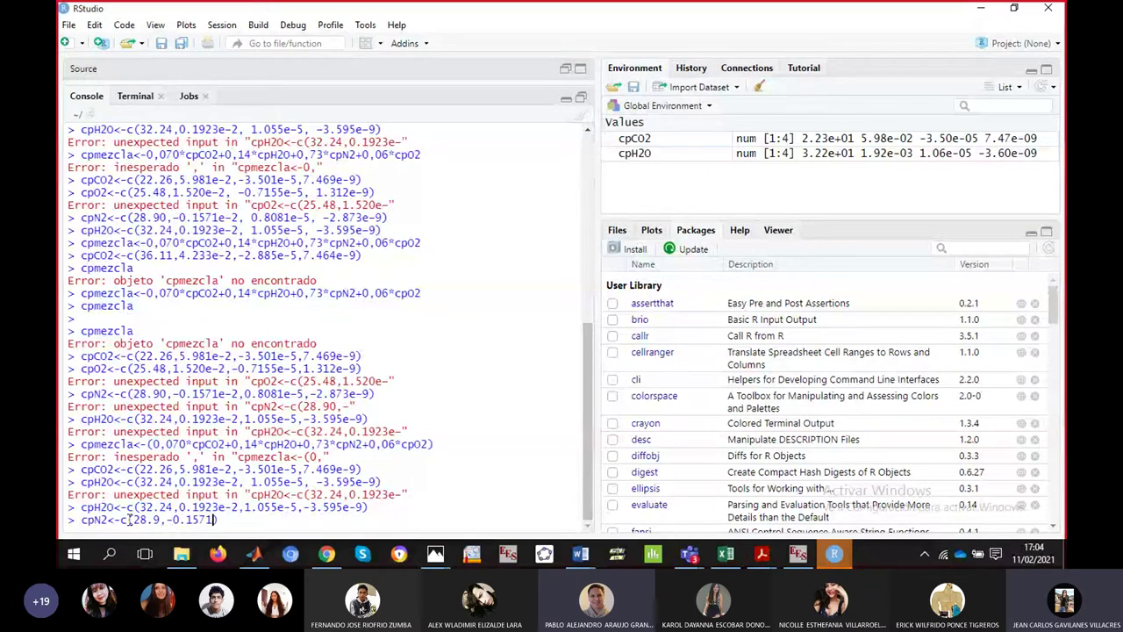
type("e-2,")
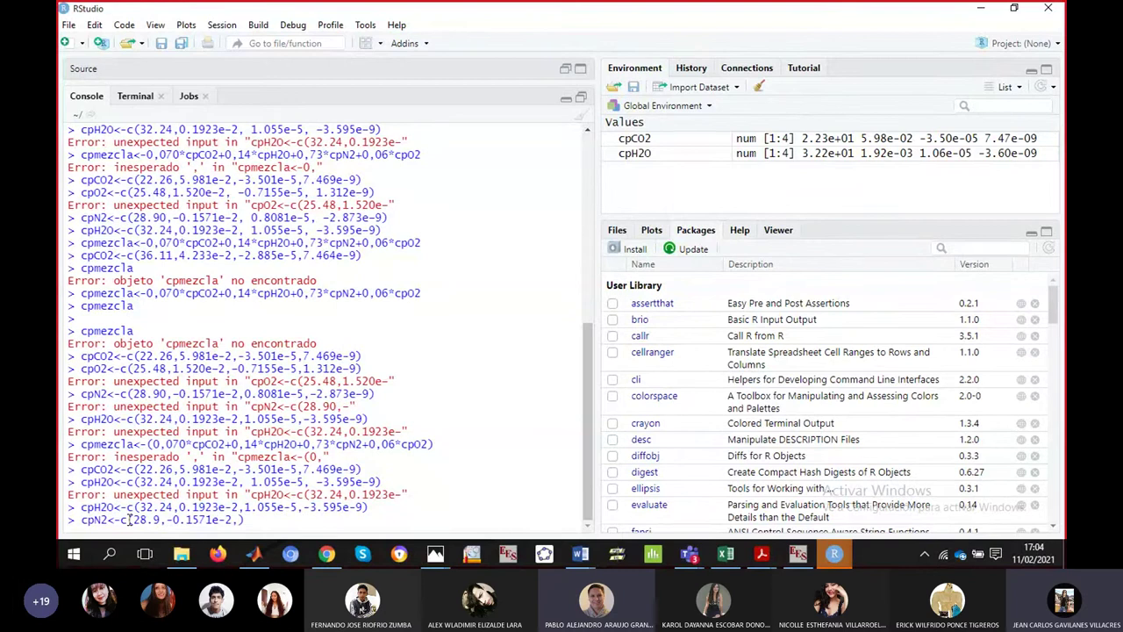
type("0")
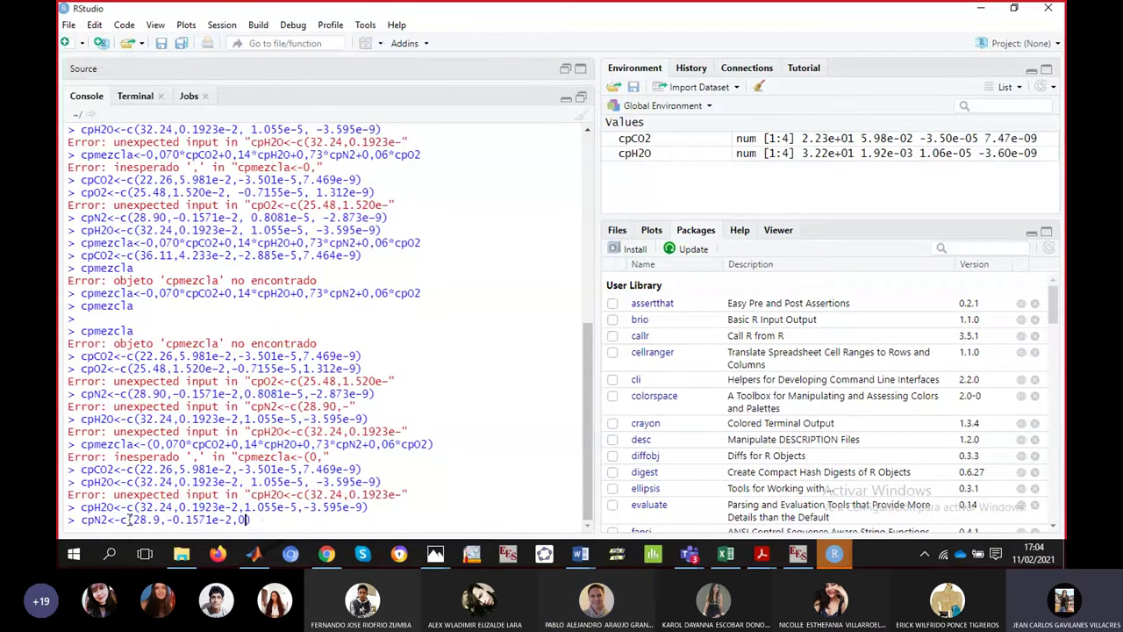
type(".08")
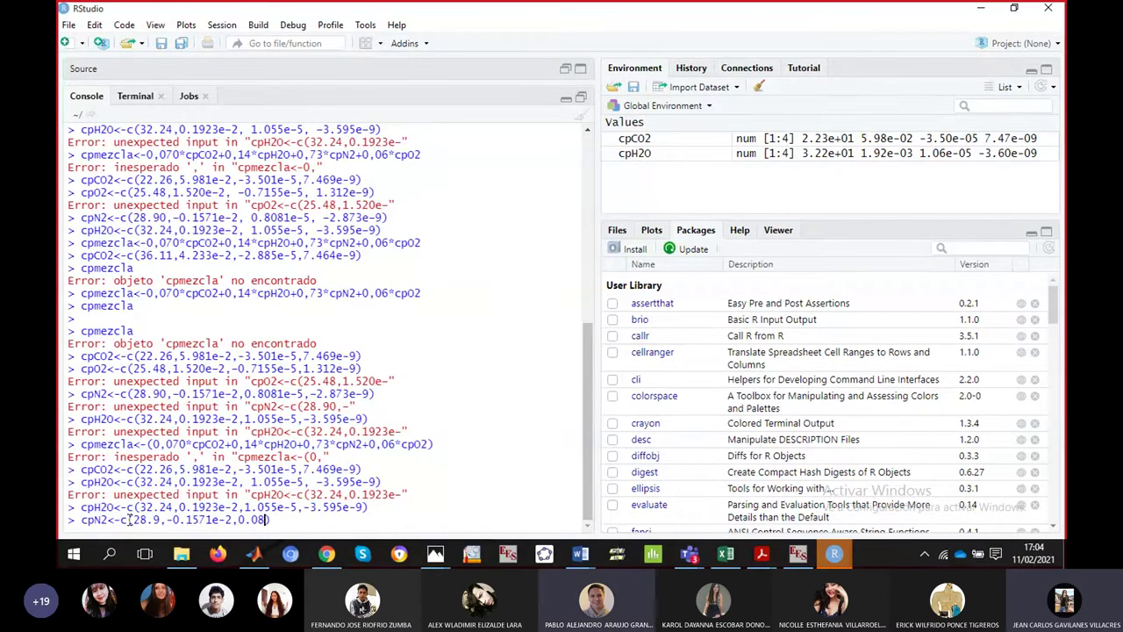
type("081e-5,")
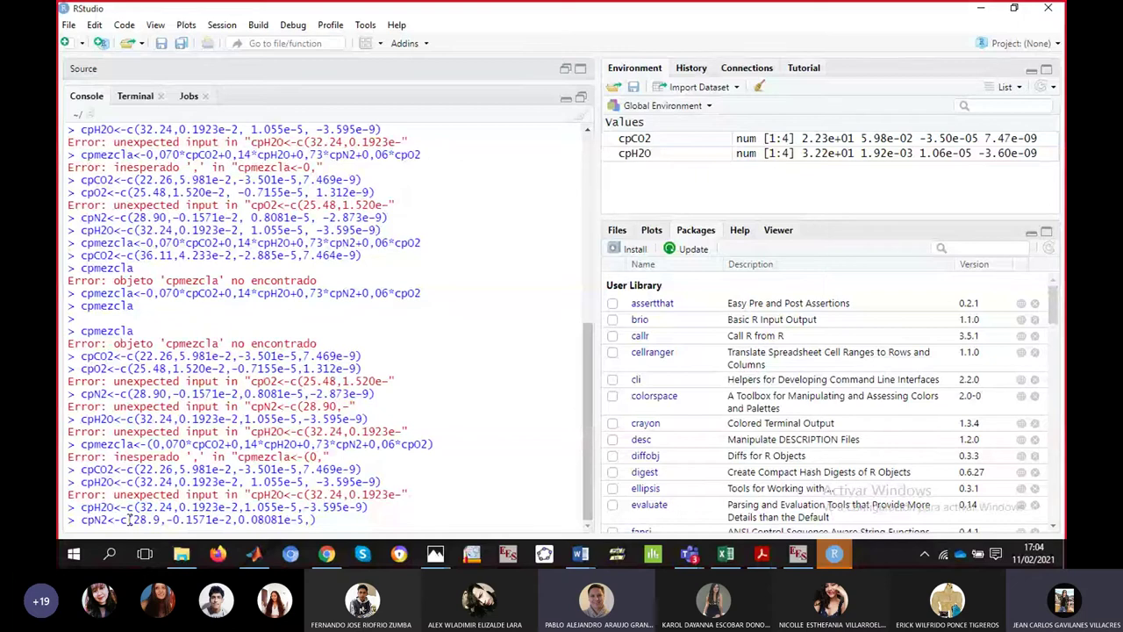
type("-2")
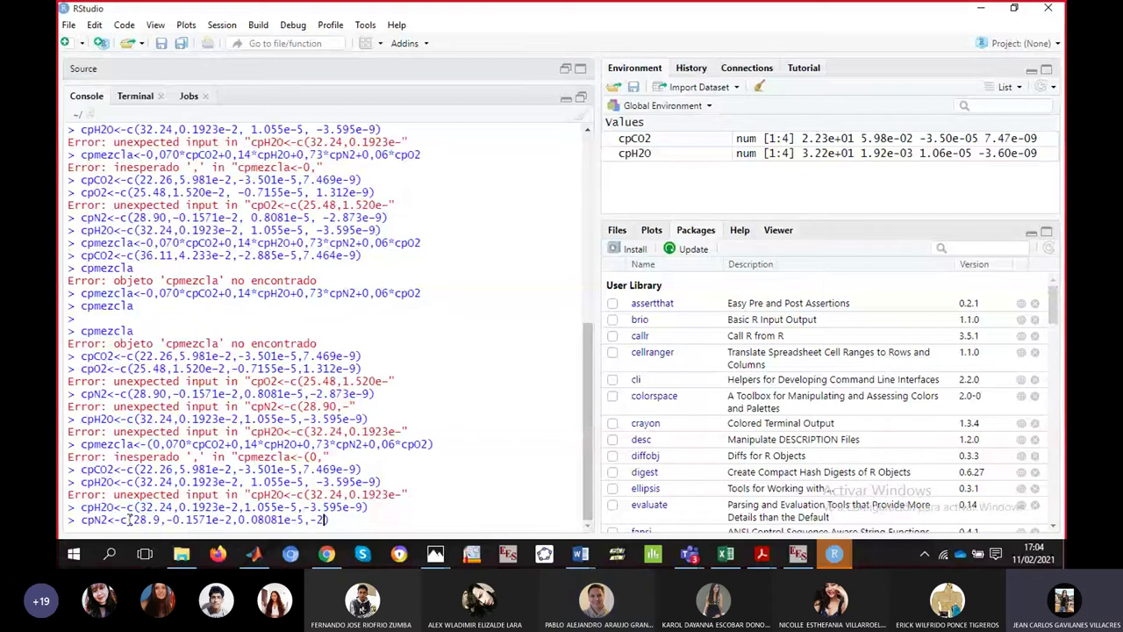
type(".873e-")
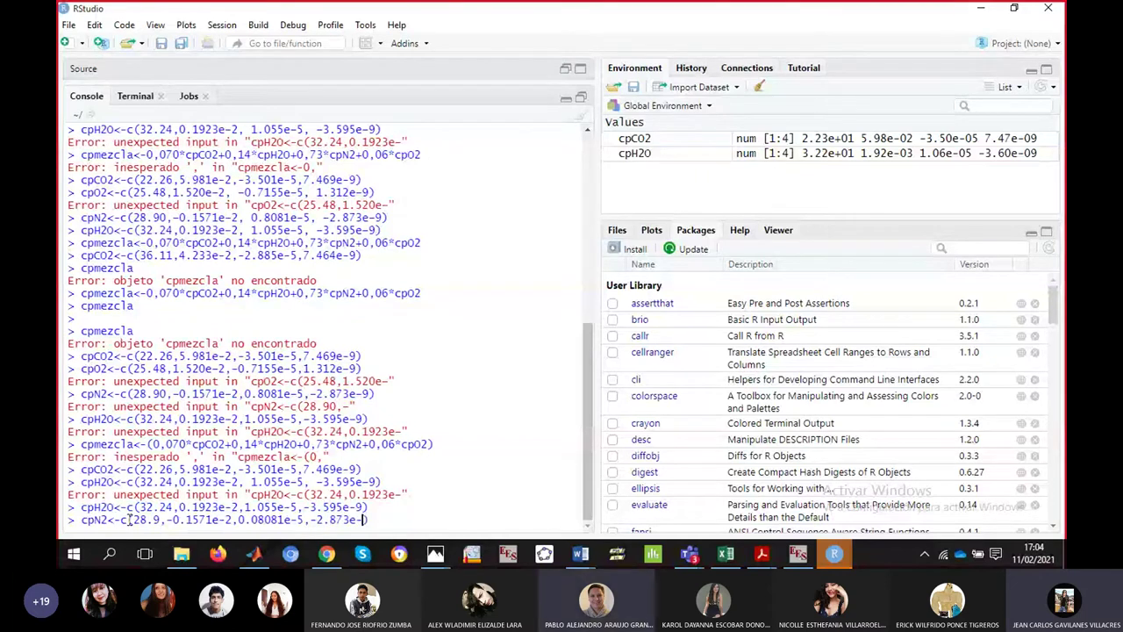
type("9")
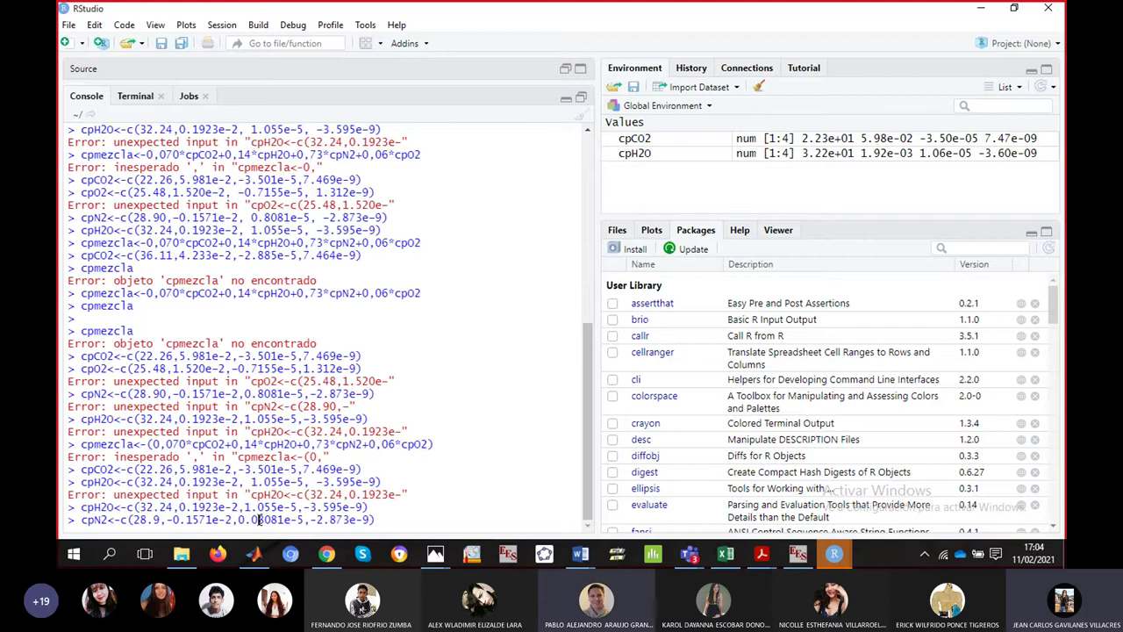
key("BackSpace")
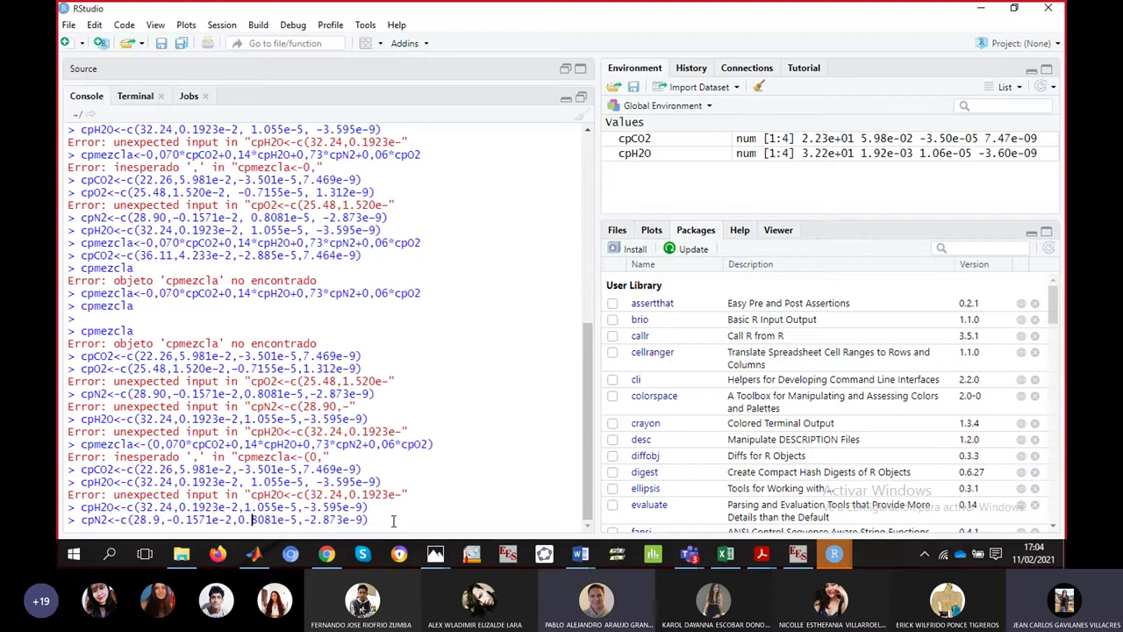
key("Return")
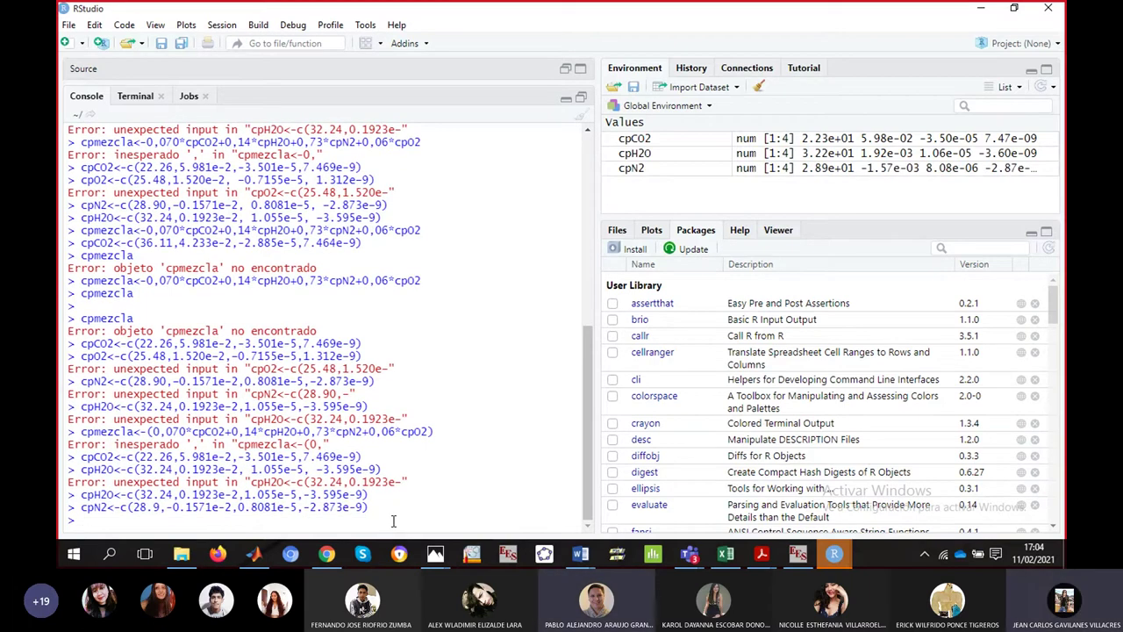
- Define cpO2 in the console by entering c(25.48,1.52e-2,-0.7155e-5,1,312e-9)
type("cpO")
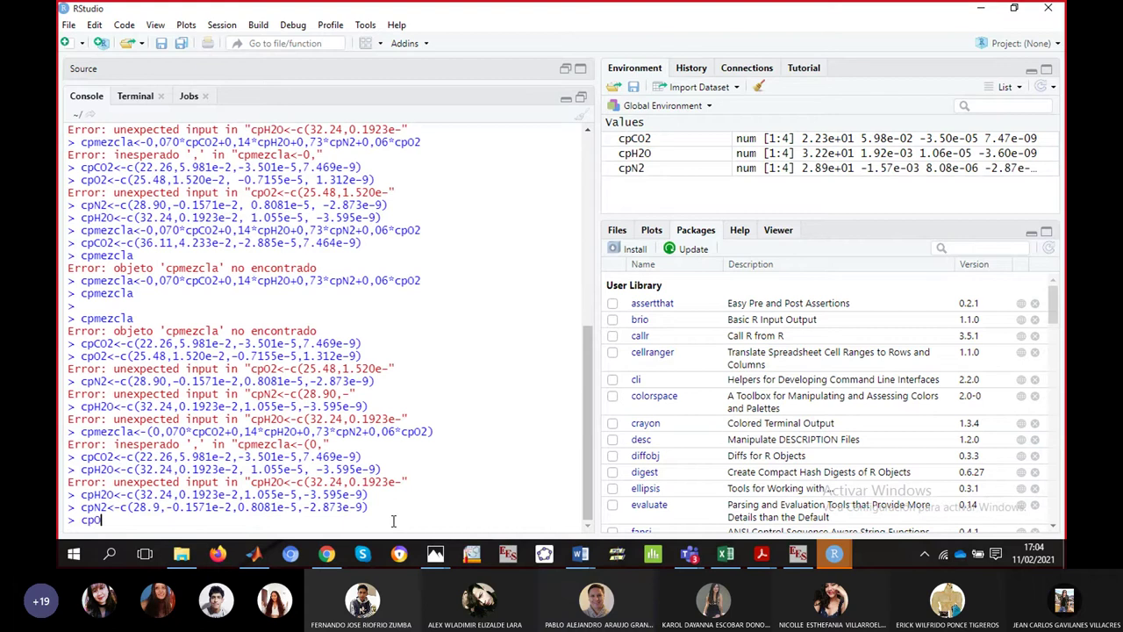
type("2<-")
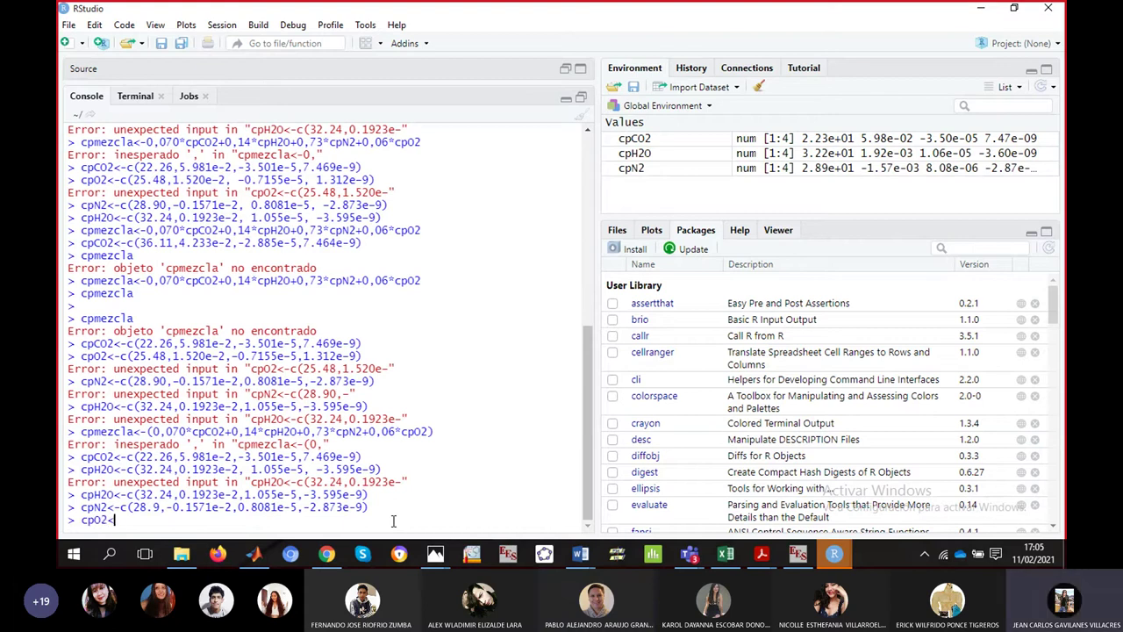
type("c(")
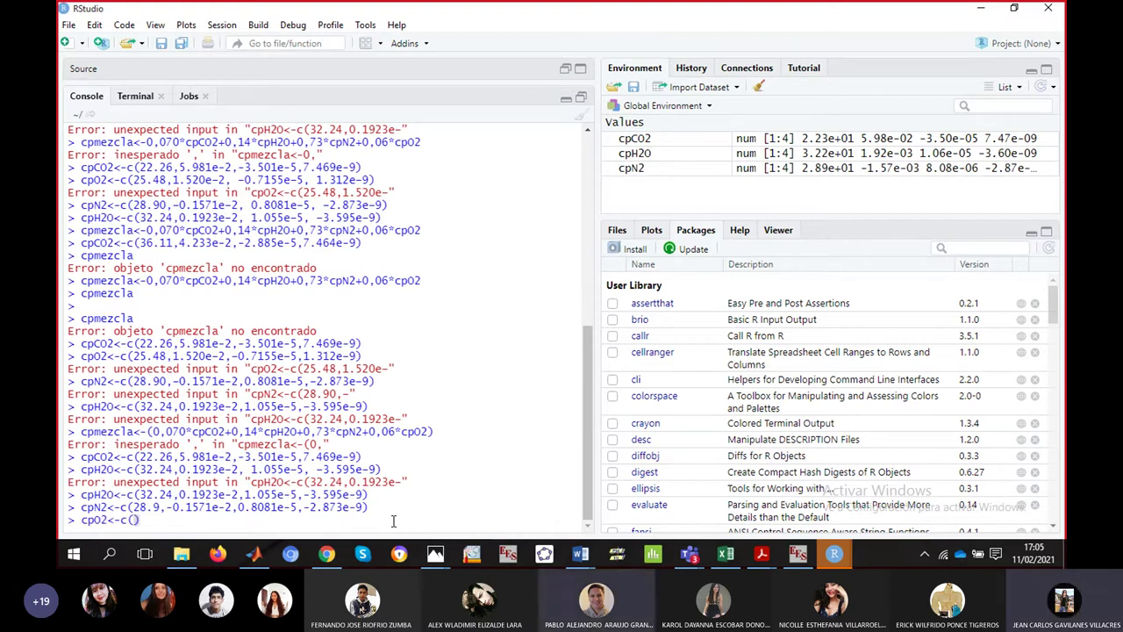
type("25.")
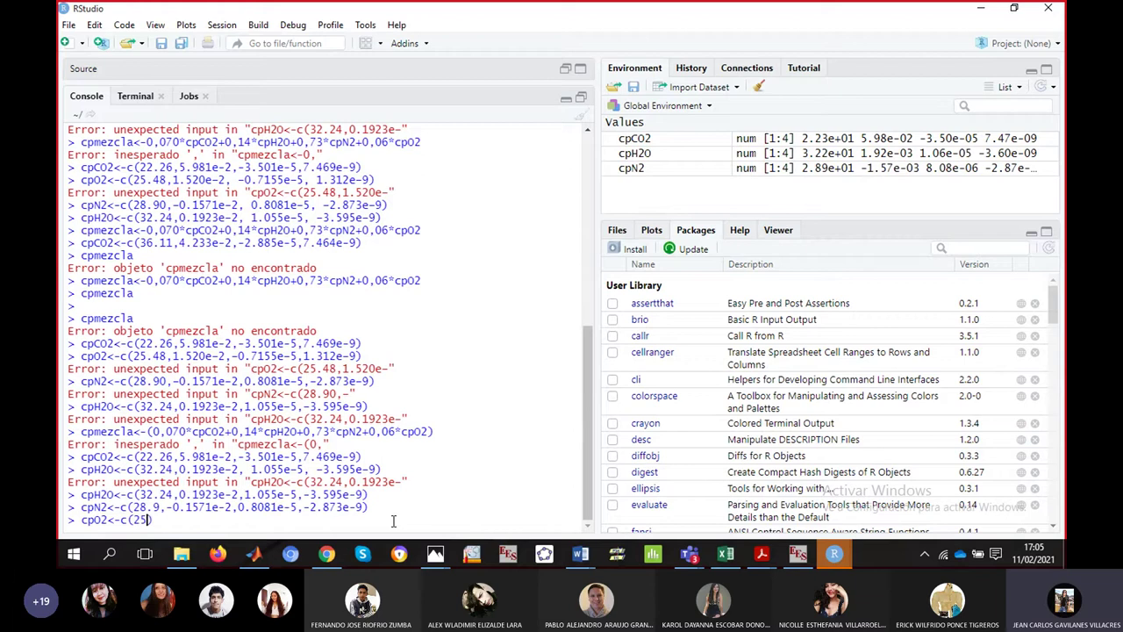
type("48,1.52")
type("e")
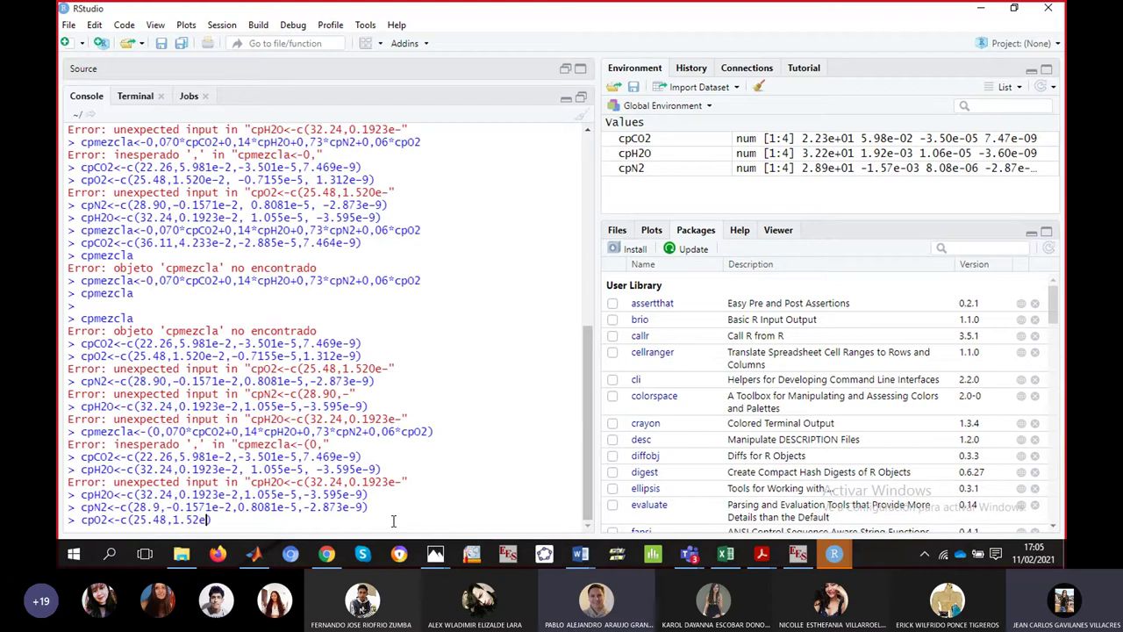
type("-2,")
type("-0")
type(".")
type("7155")
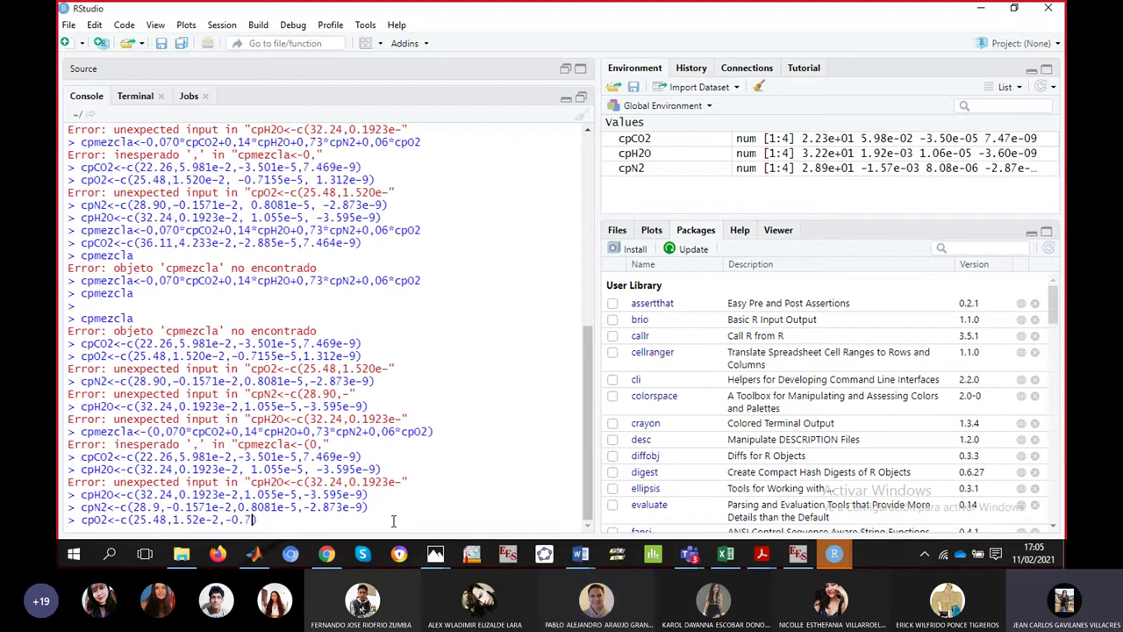
type("e-5,")
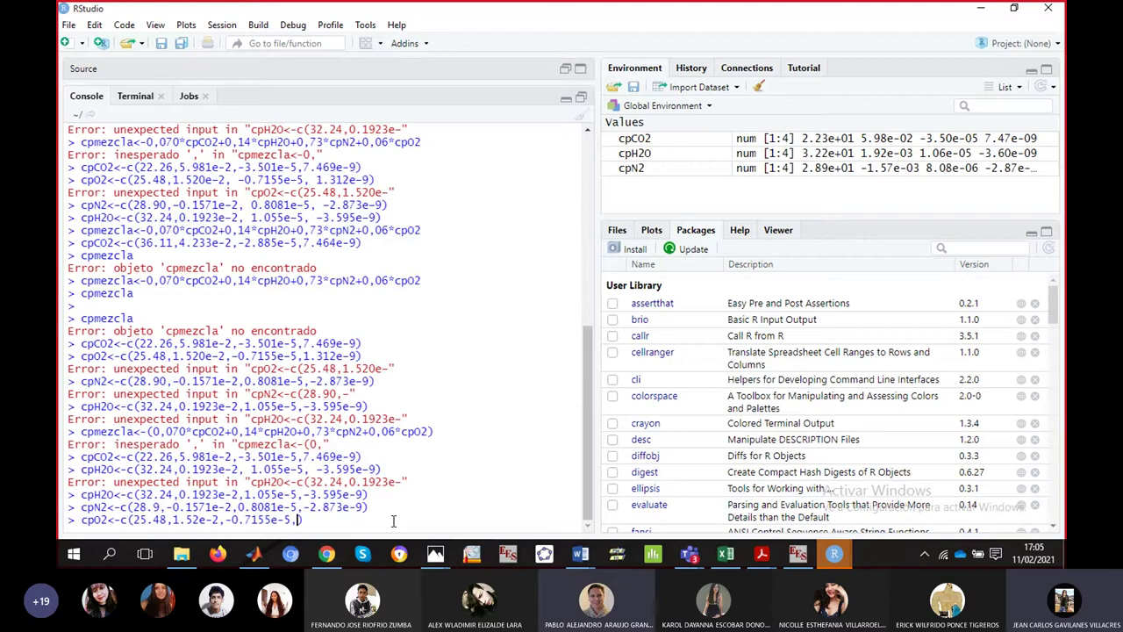
type("1,31")
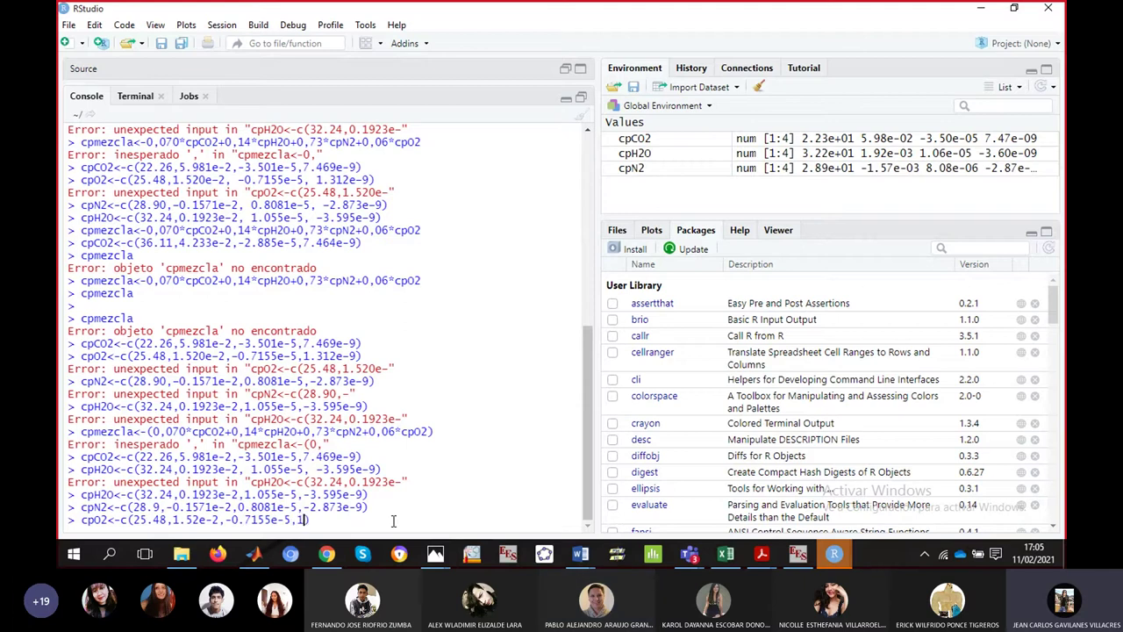
type("2e-")
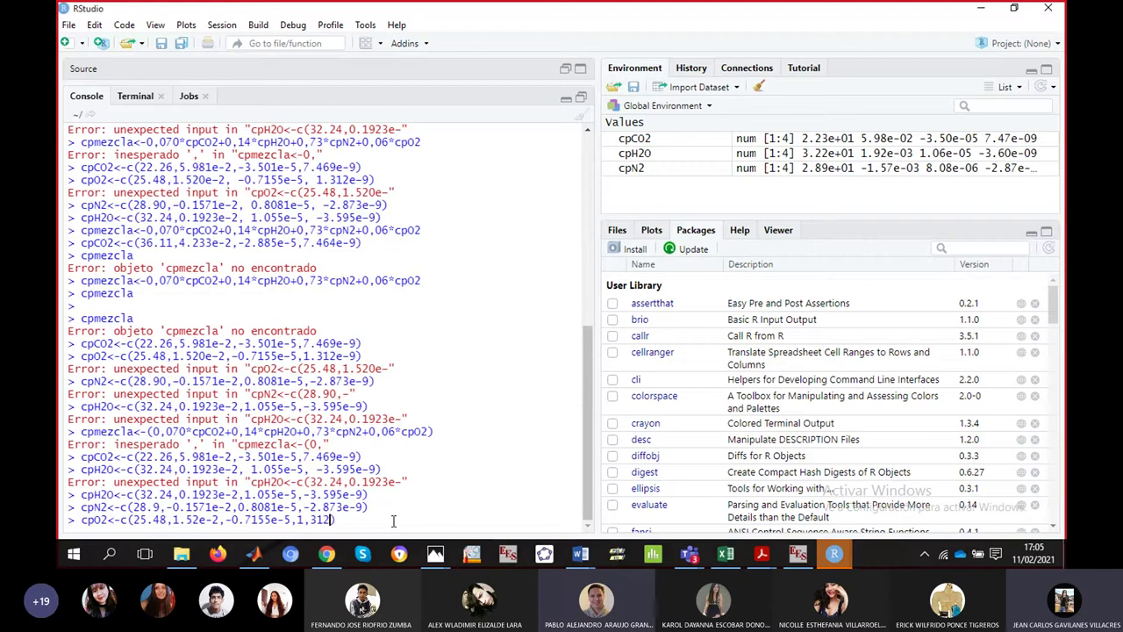
type("9)")
key("Return")
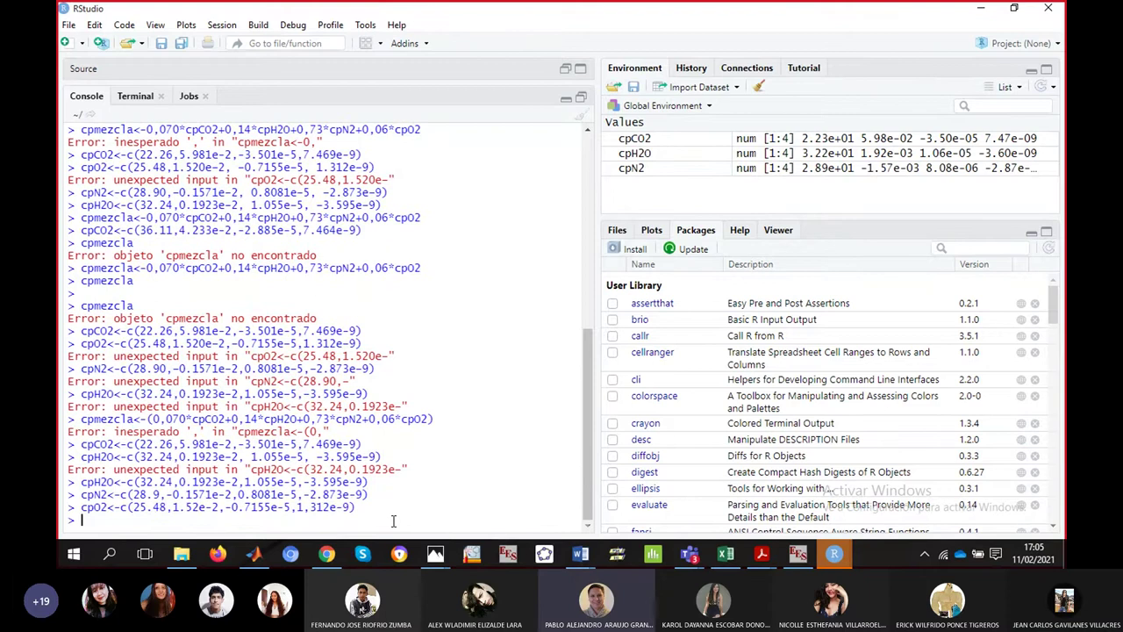
type("cpmezcla")
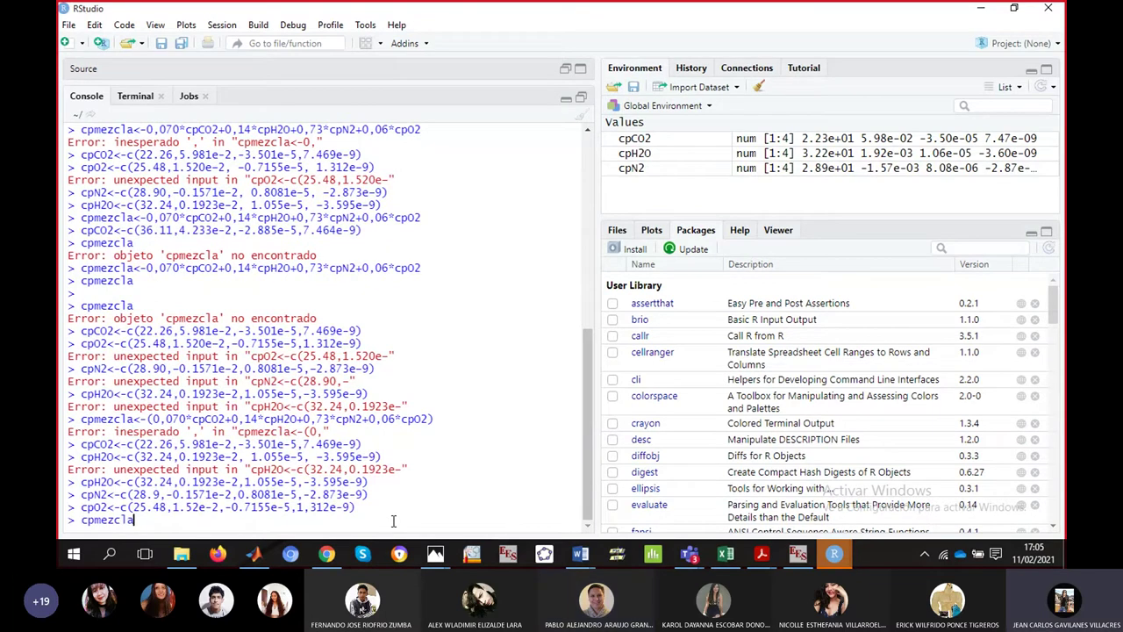
type("1<-")
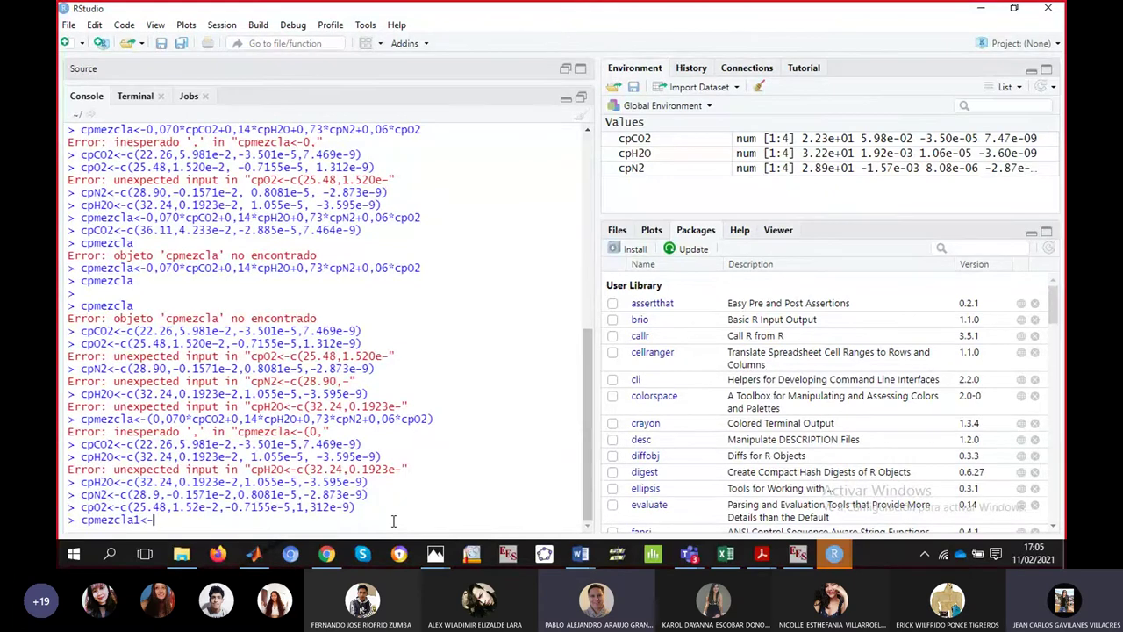
type("-0,07")
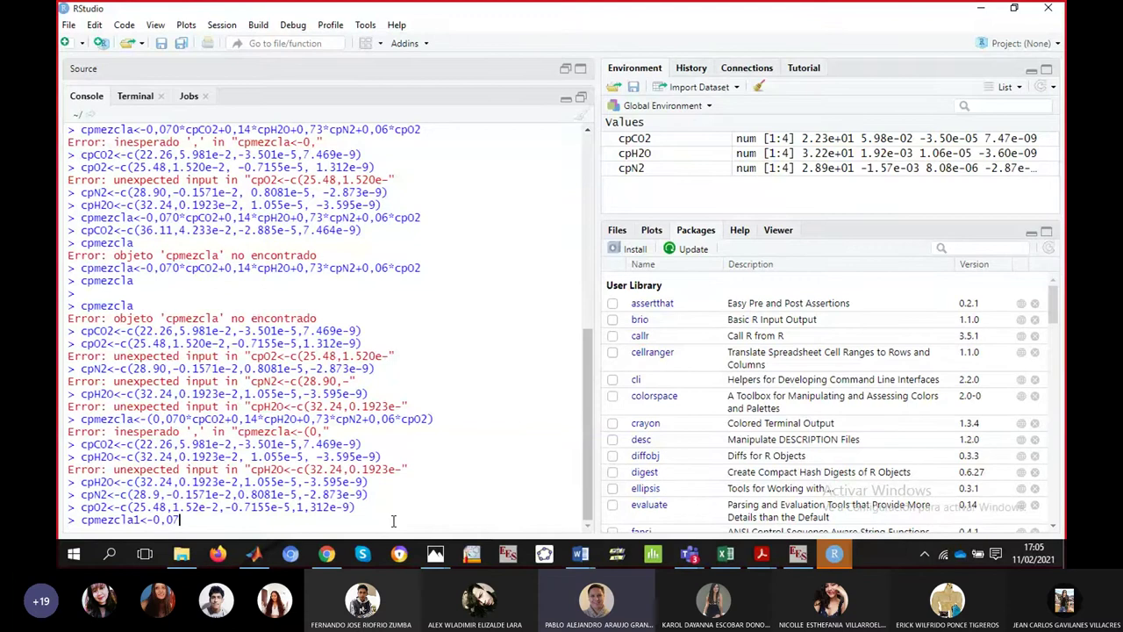
key("BackSpace")
key("BackSpace")
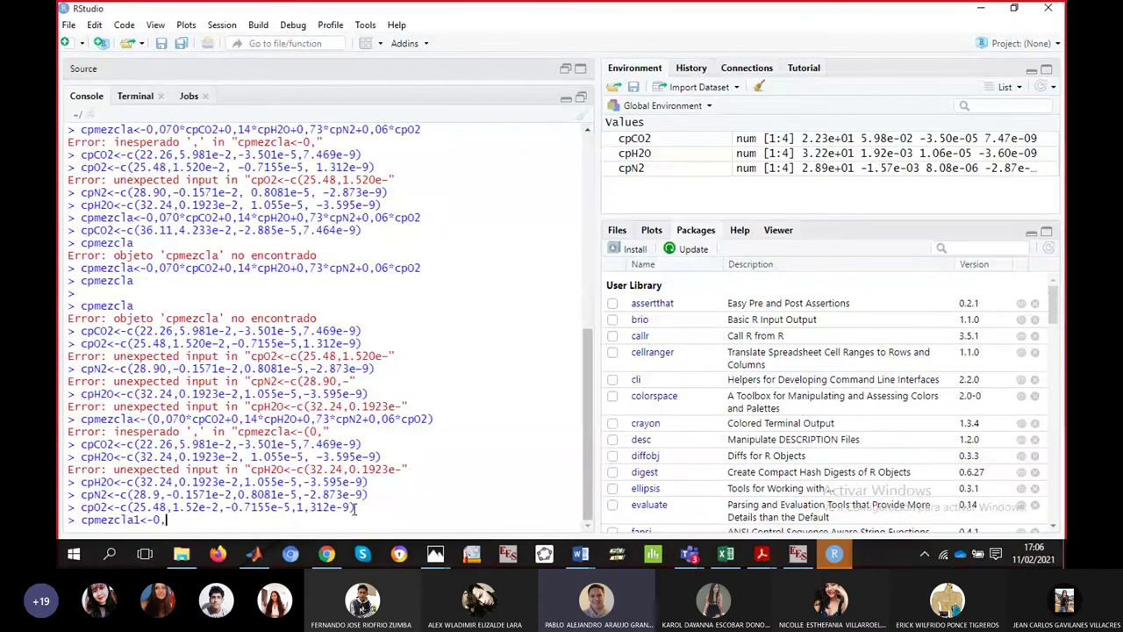
left_click_drag(175, 524, 81, 519)
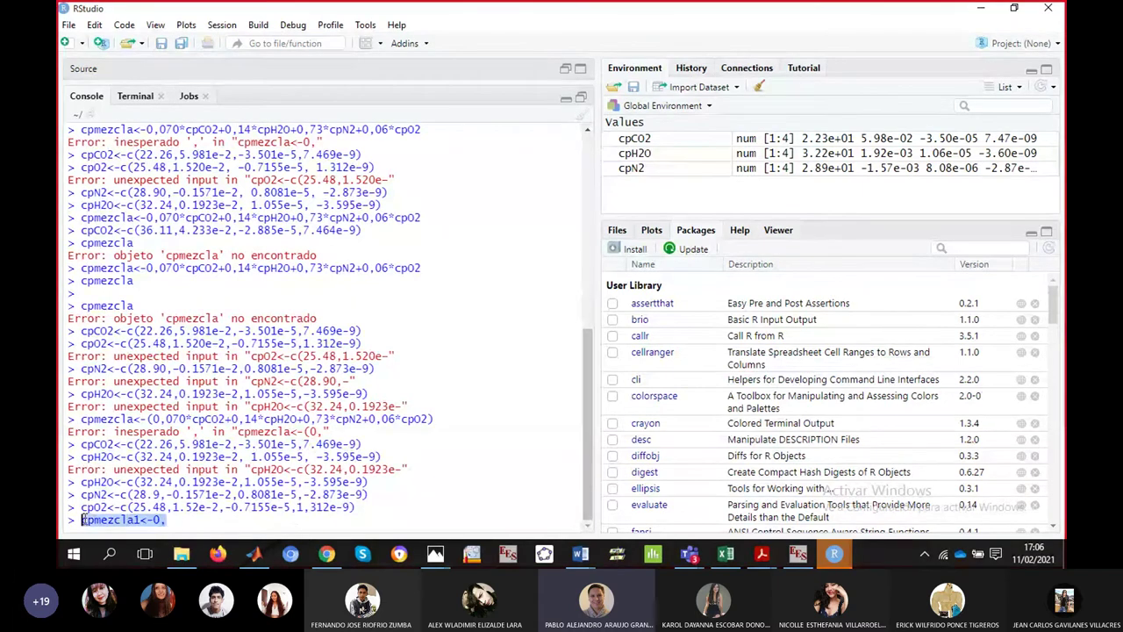
key("BackSpace")
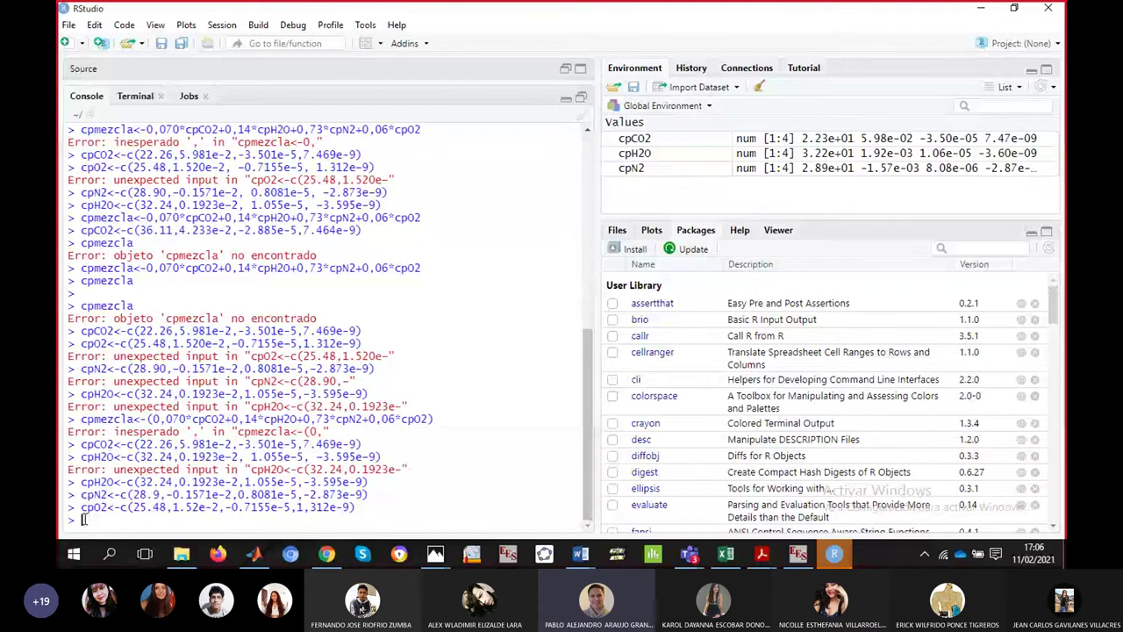
- Re-run the cpO2 definition in the console, and define the same coefficients c(25.48,1.52e-2,-0.7155e-5,1,312e-9) under the name cpO2_1
key("Up")
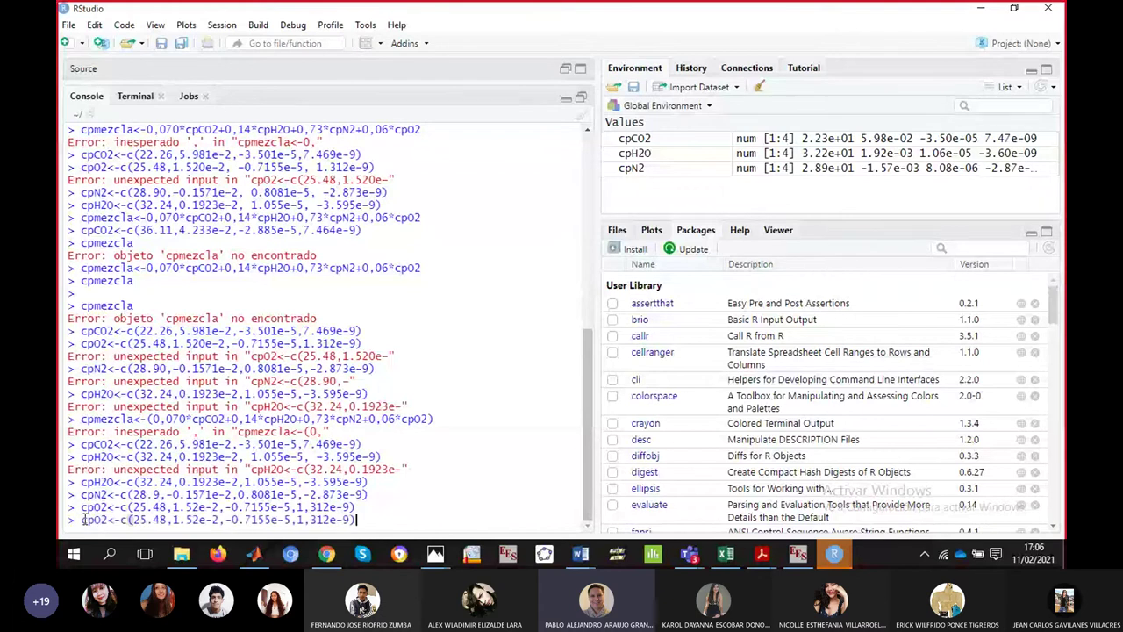
key("Return")
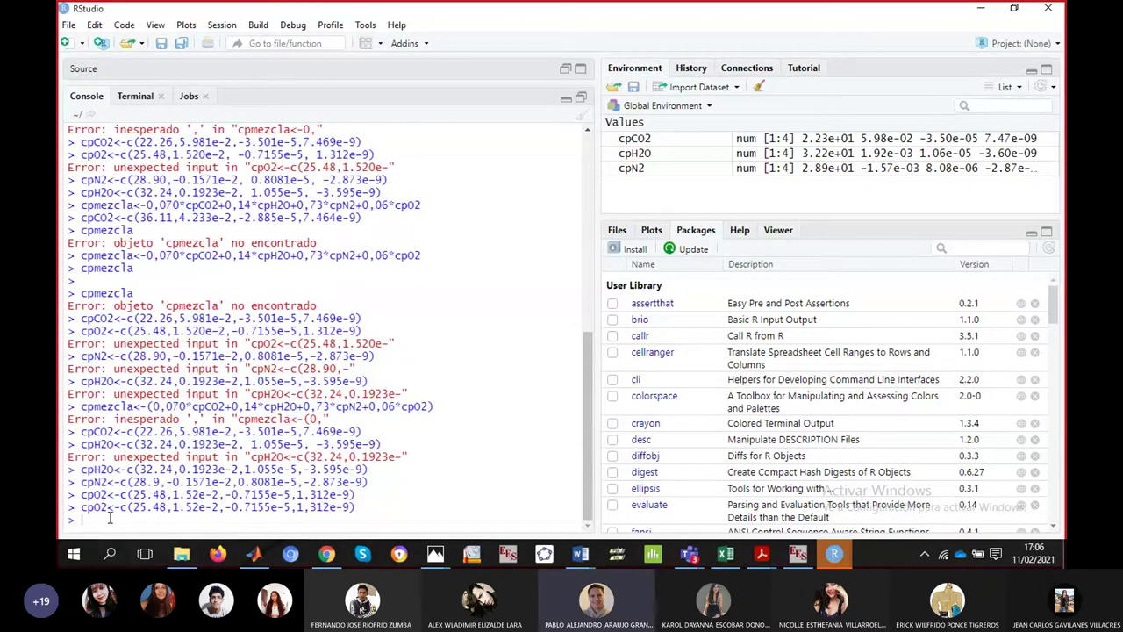
key("Up")
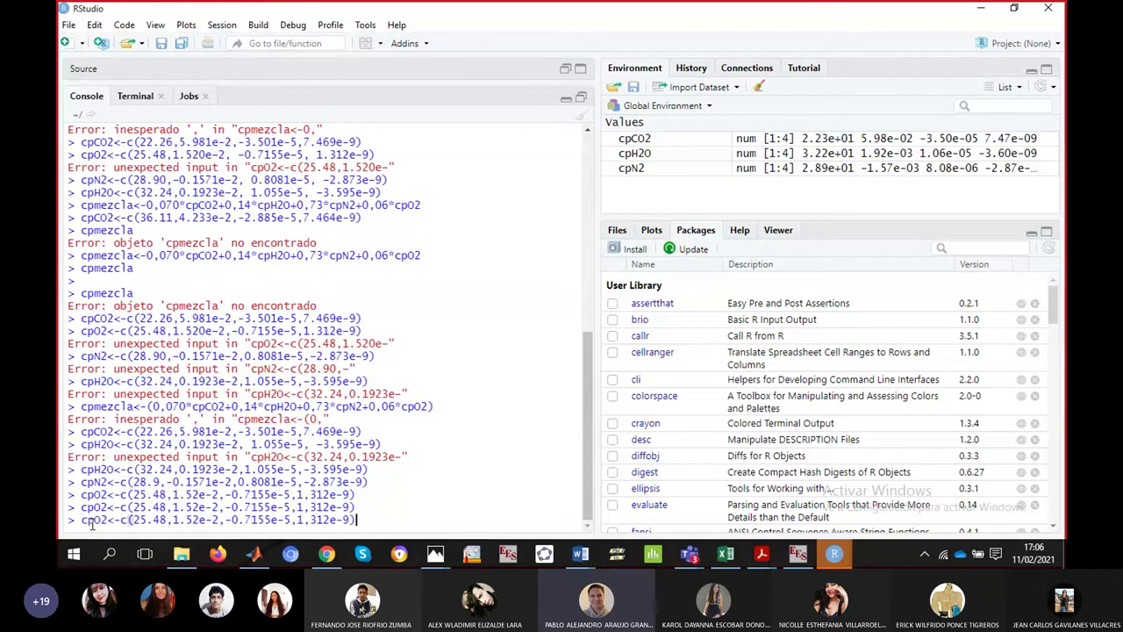
left_click(108, 519)
type("_1")
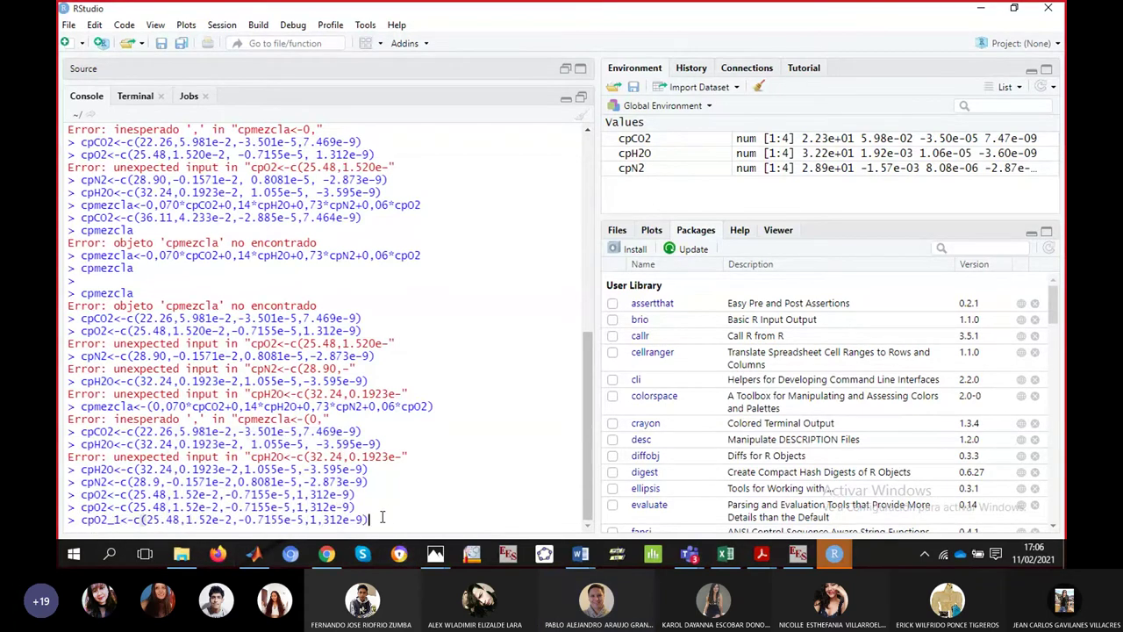
key("Return")
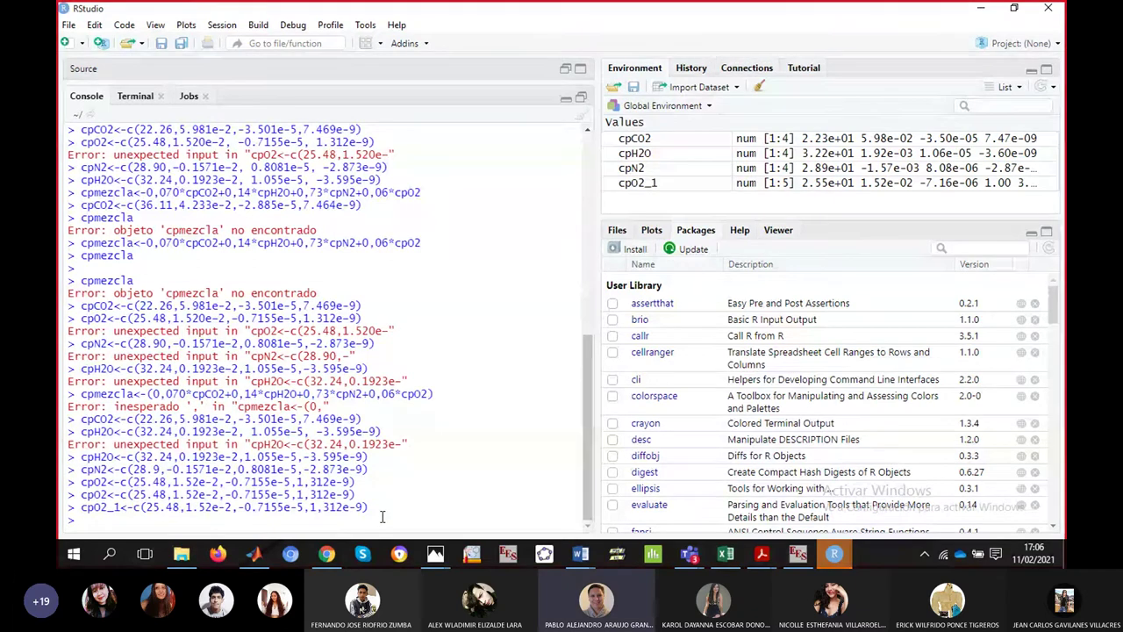
- Start a console assignment to cpmezcla1 with 0.070*cpCO2 as its first term, using a decimal point
type("cp")
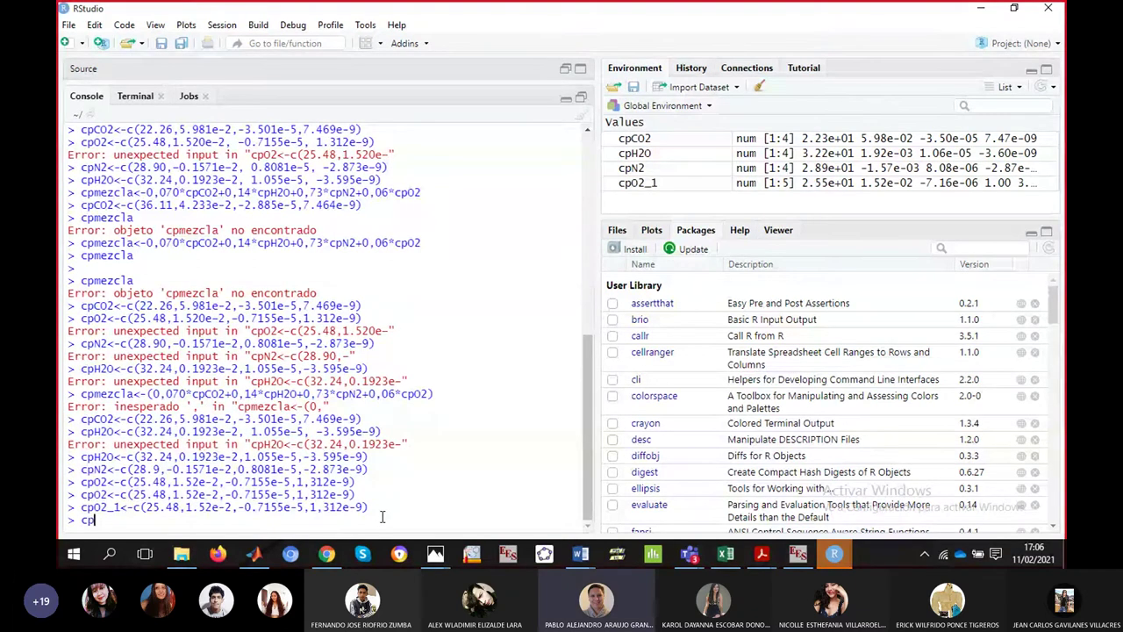
type("mezcla")
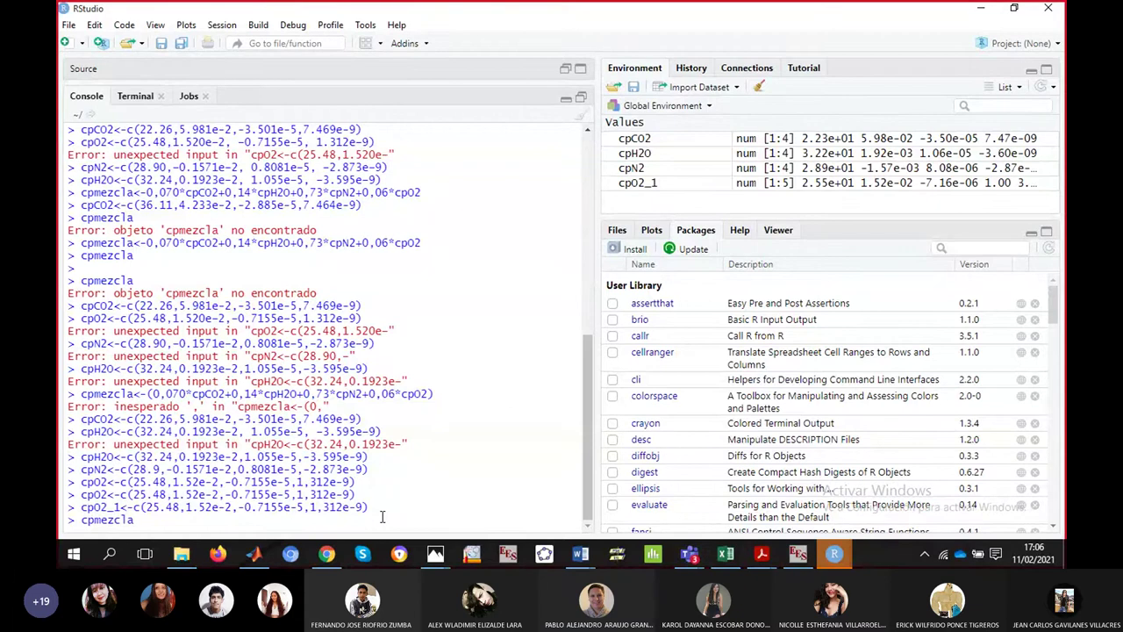
type("1<-0,0")
key("BackSpace")
key("BackSpace")
type(".070")
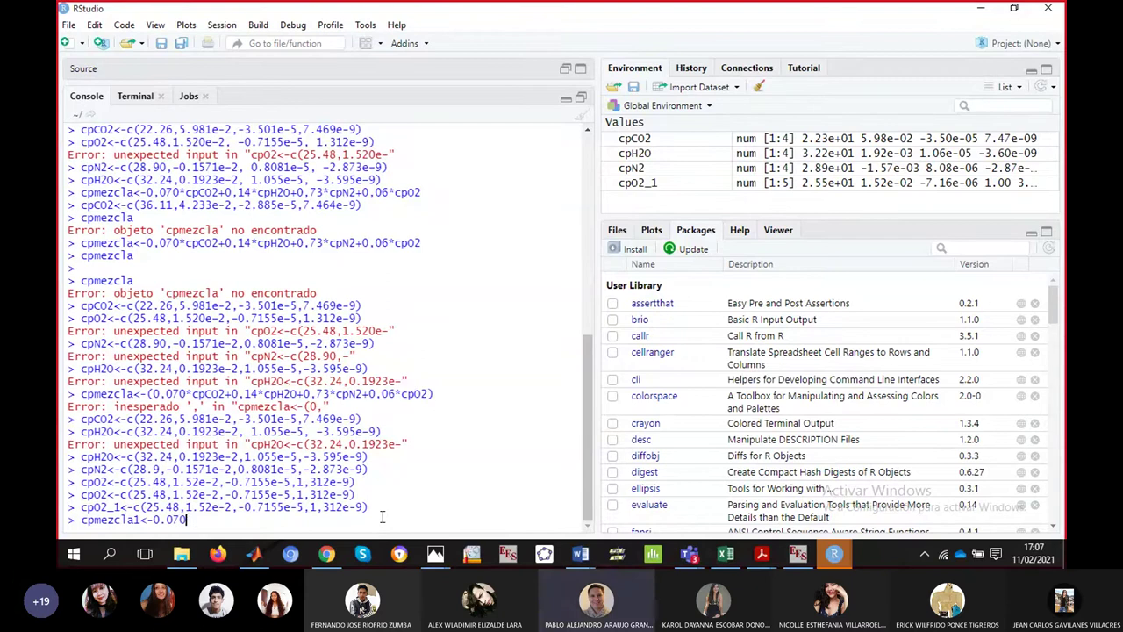
type("*cp")
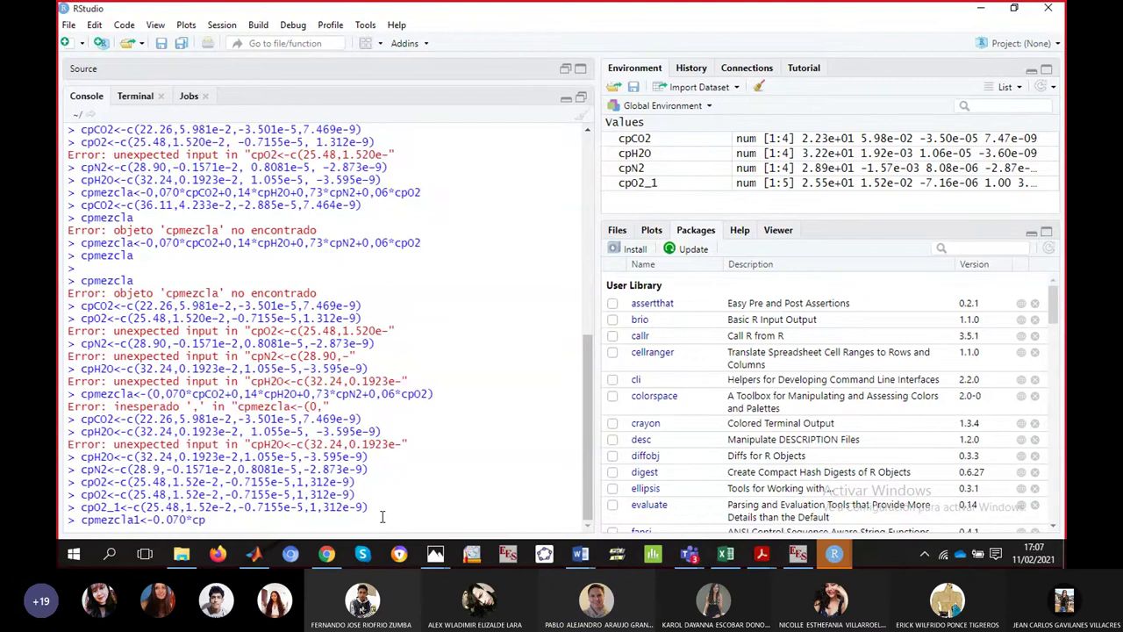
type("CO")
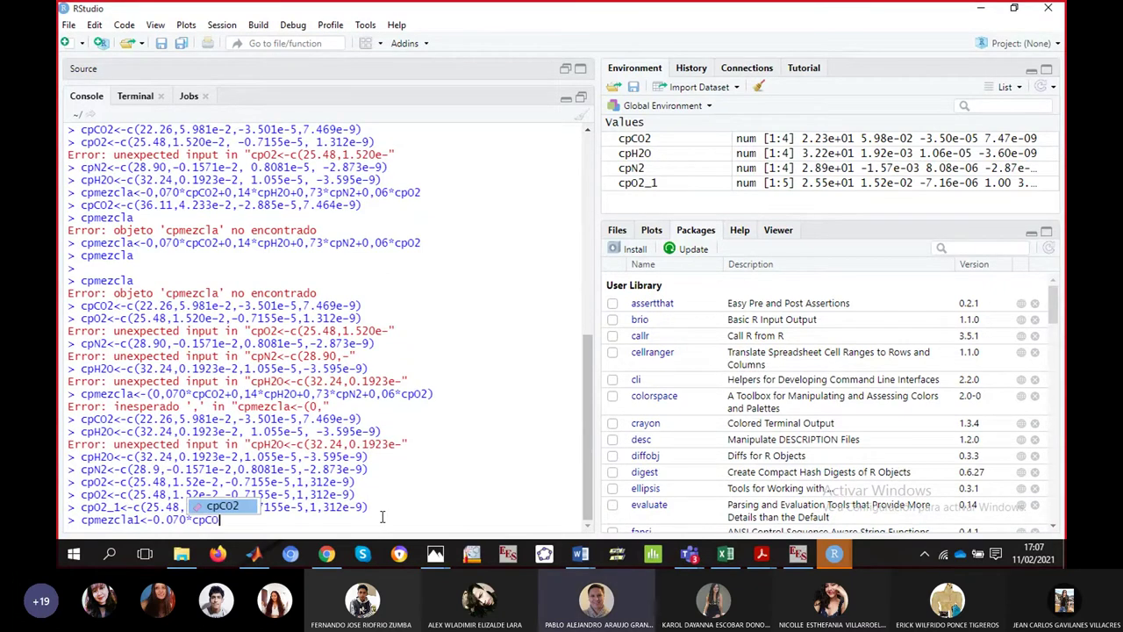
left_click(234, 506)
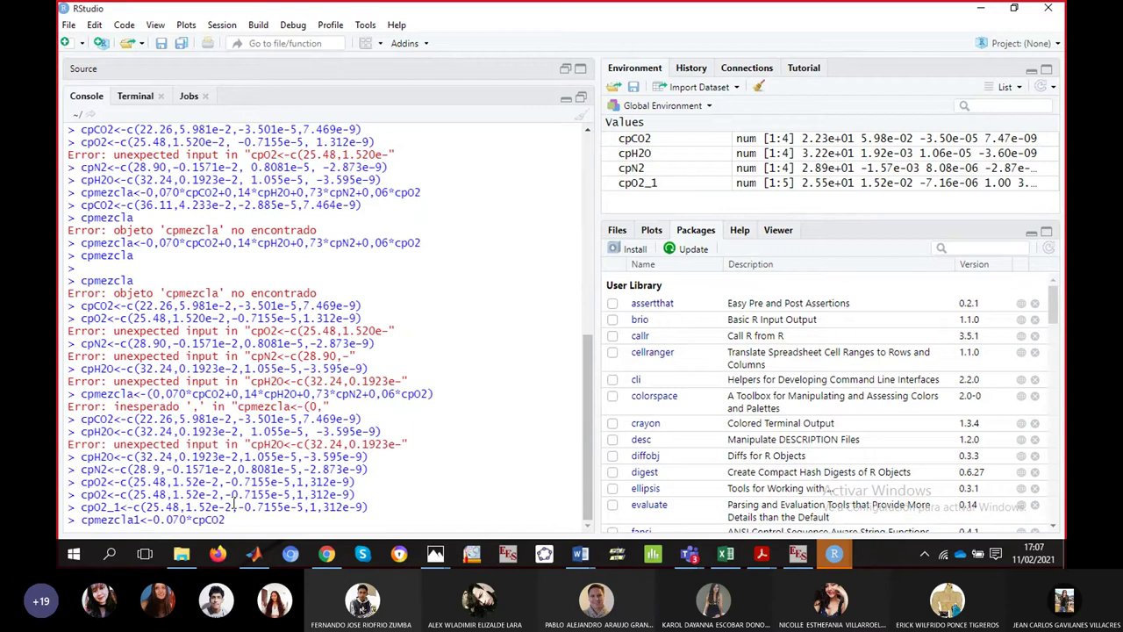
- Add the water term 0.14*cpH2O to the cpmezcla1 expression, followed by a plus sign
type("+0")
type("4")
key("BackSpace")
key("BackSpace")
key("BackSpace")
type(".14*cpH2")
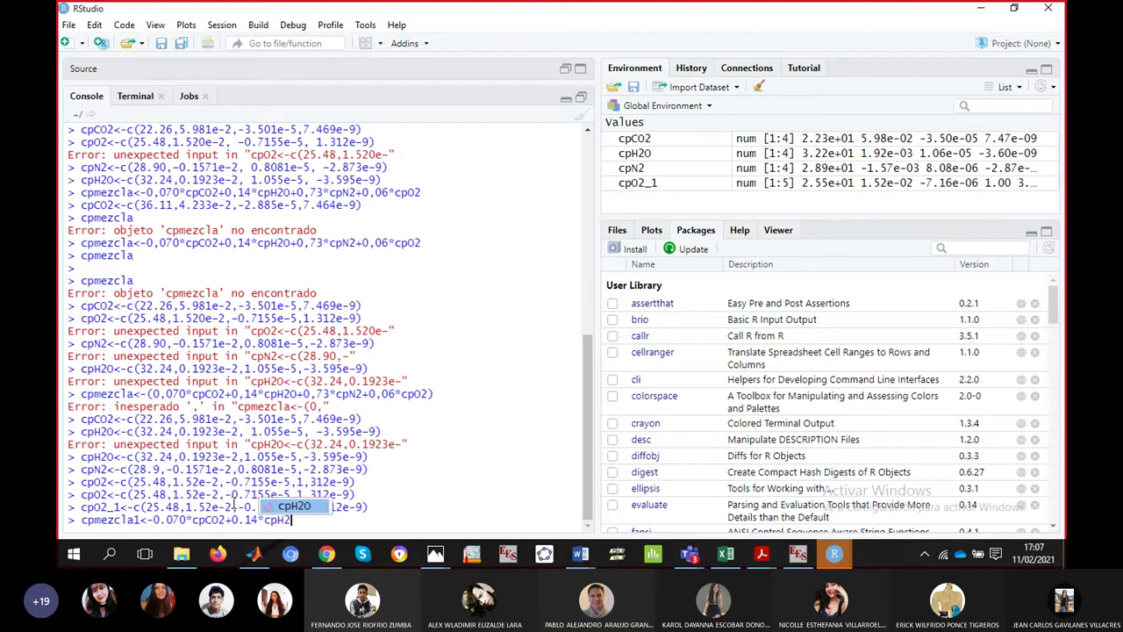
type("O+")
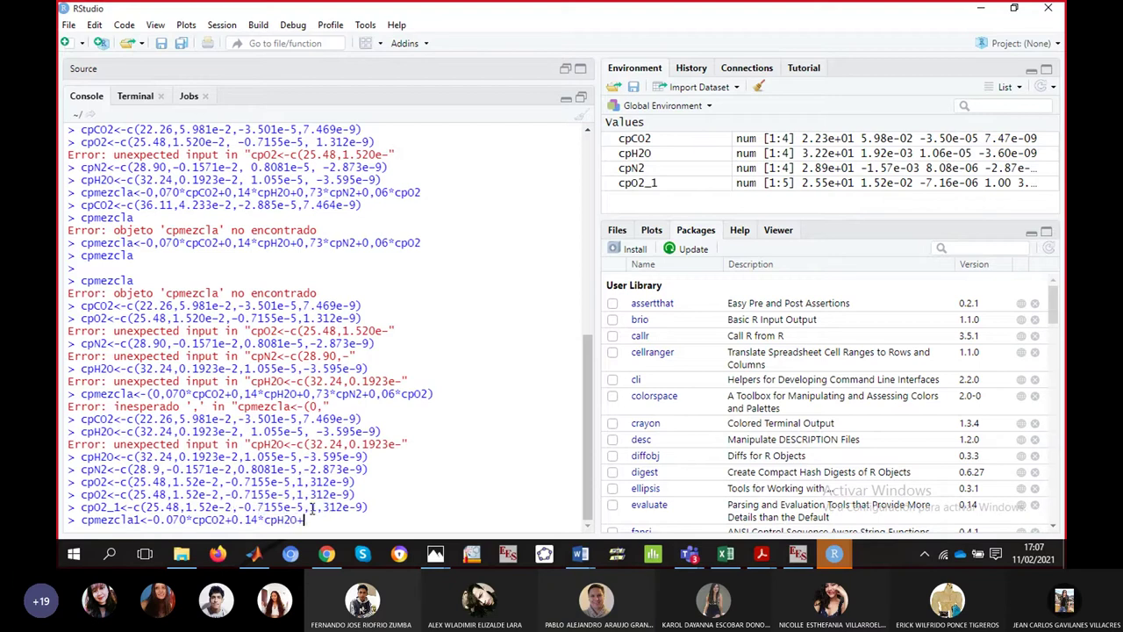
- Add the nitrogen term 0.73*cpN2 to the cpmezcla1 expression, with a decimal point instead of a comma
type("0,73*cpN2")
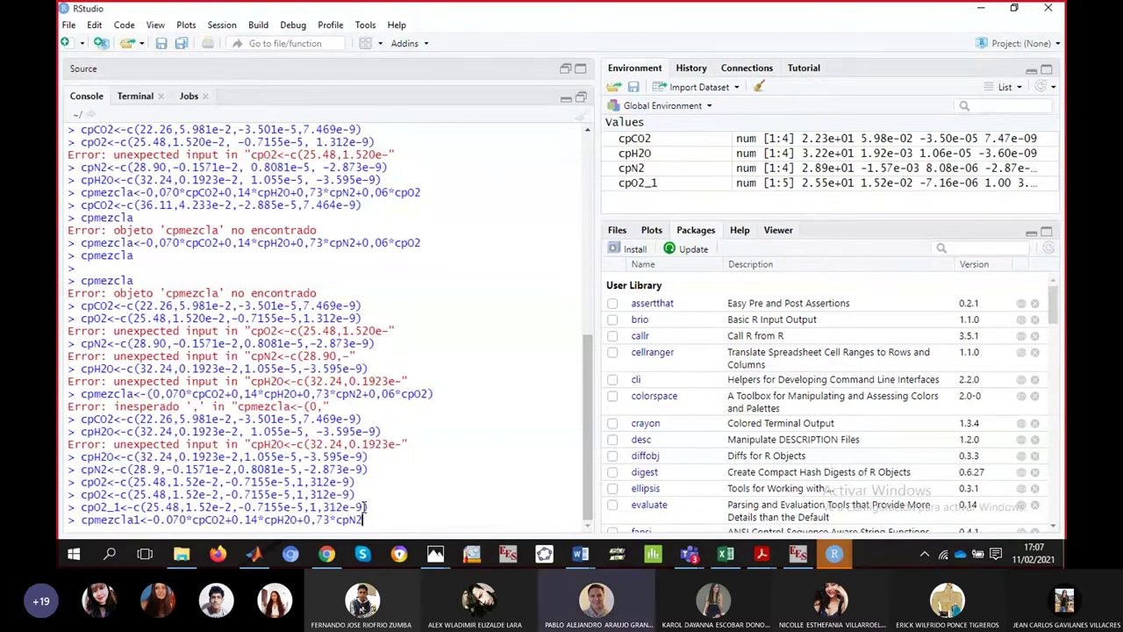
type("+")
left_click(317, 520)
key("BackSpace")
type(".")
left_click(382, 520)
- Complete the cpmezcla1 expression with the oxygen term 0.06*cpO2_1 and run it
type("0.06*")
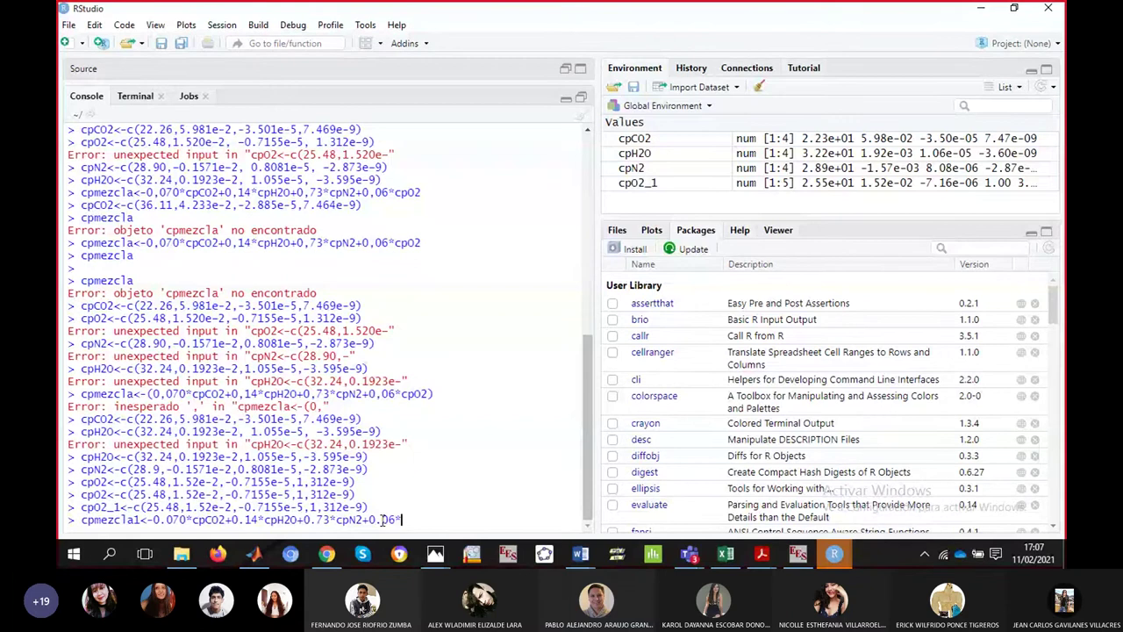
type("cp0")
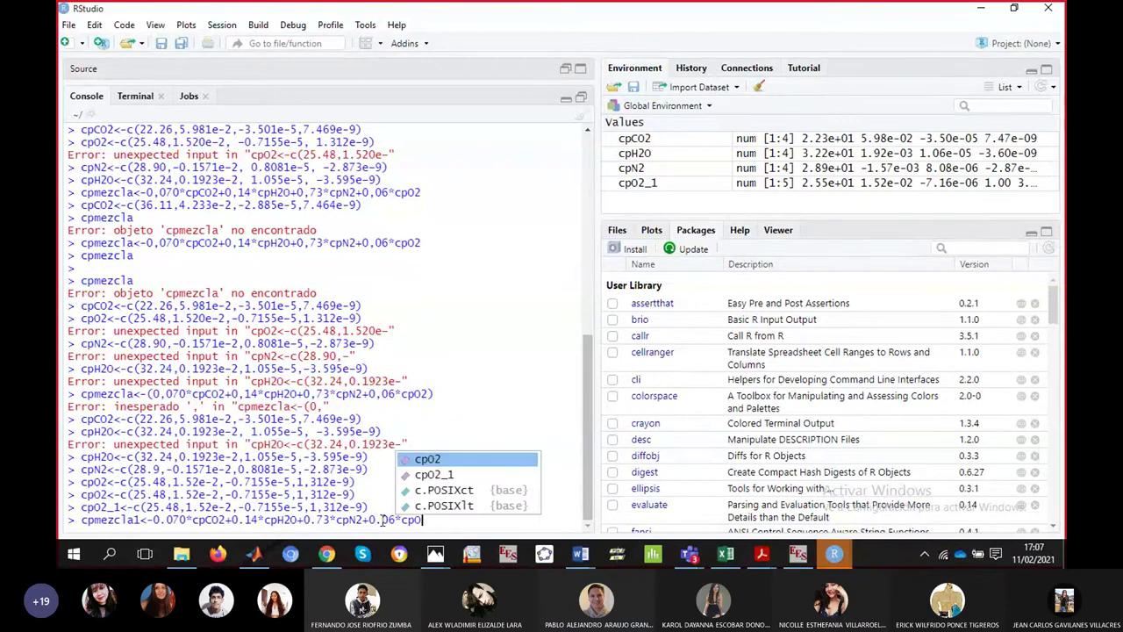
left_click(462, 474)
key("Return")
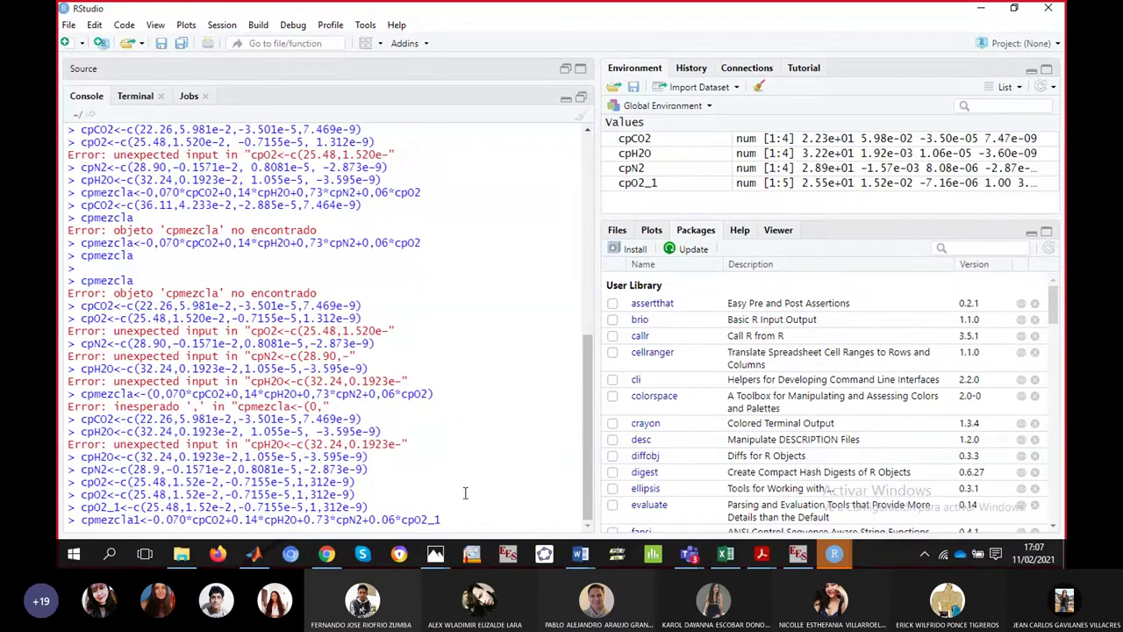
key("Return")
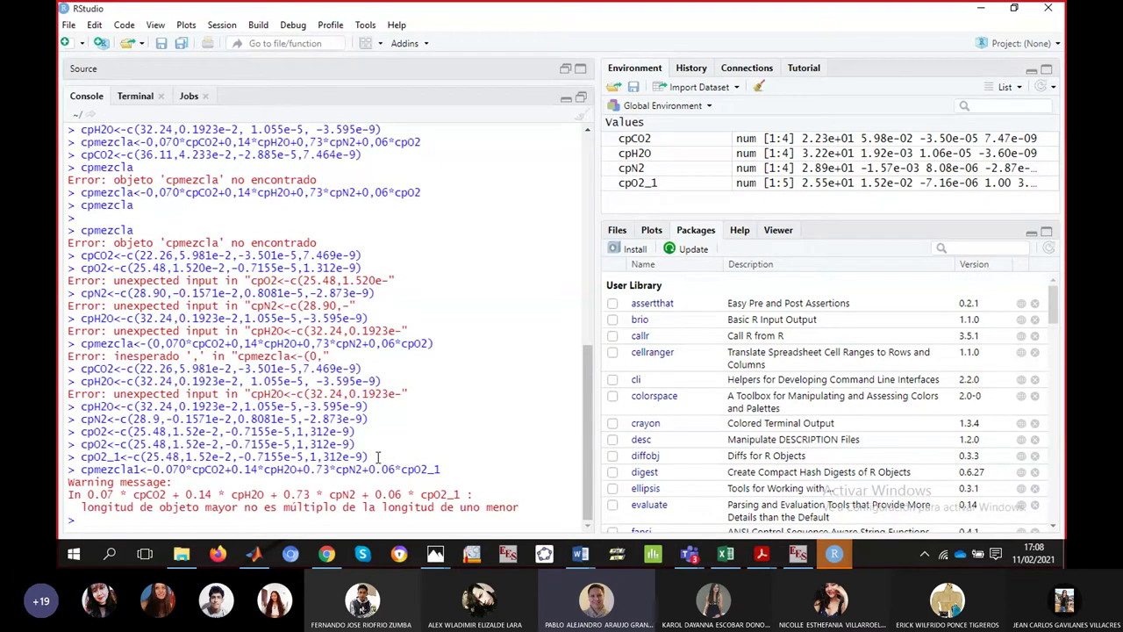
- Reuse the cpO2_1 line to define cpO2_2 as c(25.48,1.52e-2,-0.7155e-5,1.312e-9), with a decimal point in the last coefficient
left_click_drag(375, 456, 81, 456)
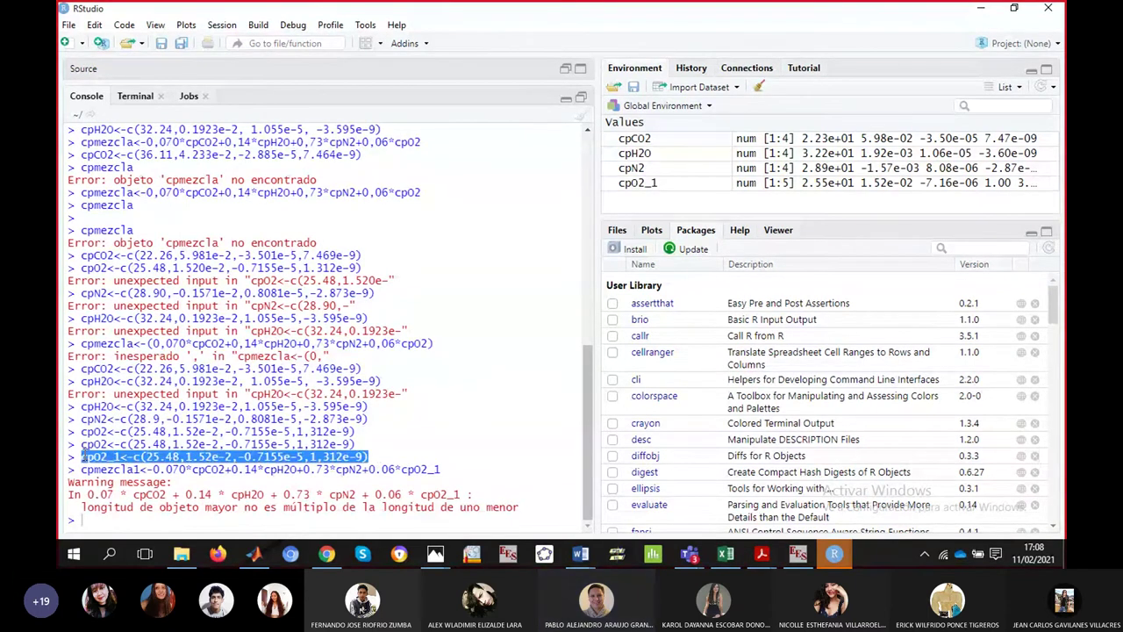
left_click(114, 519)
type("cpO2_1<-c(25.48,1.52e-2,-0.7155e-5,1,312e-9)")
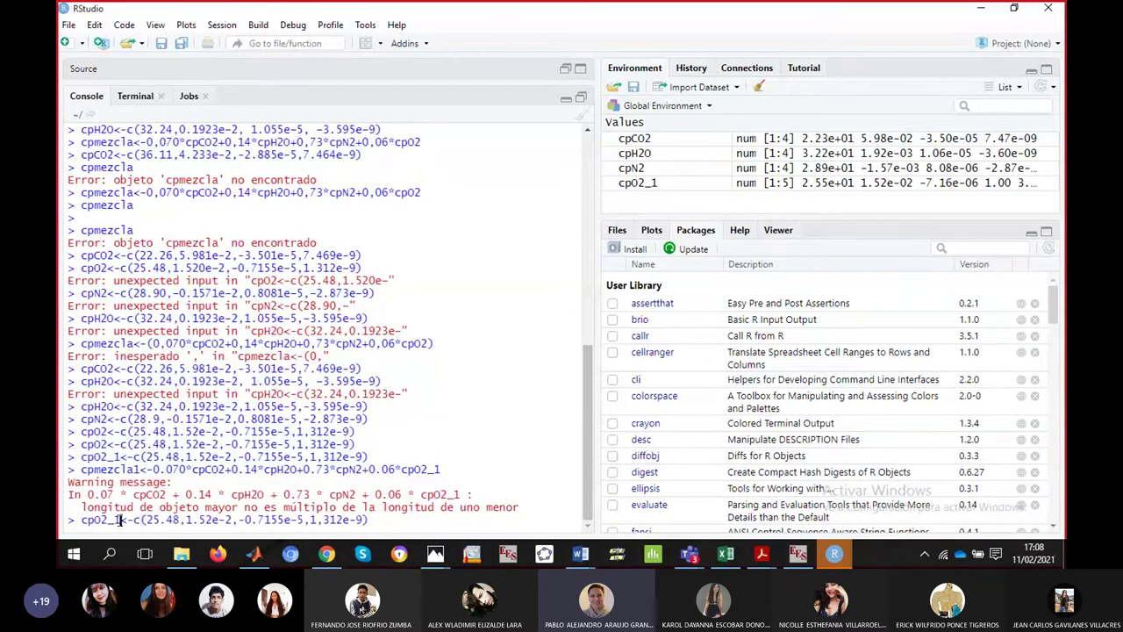
left_click(119, 519)
key("BackSpace")
type("2")
left_click(320, 520)
key("BackSpace")
type(".")
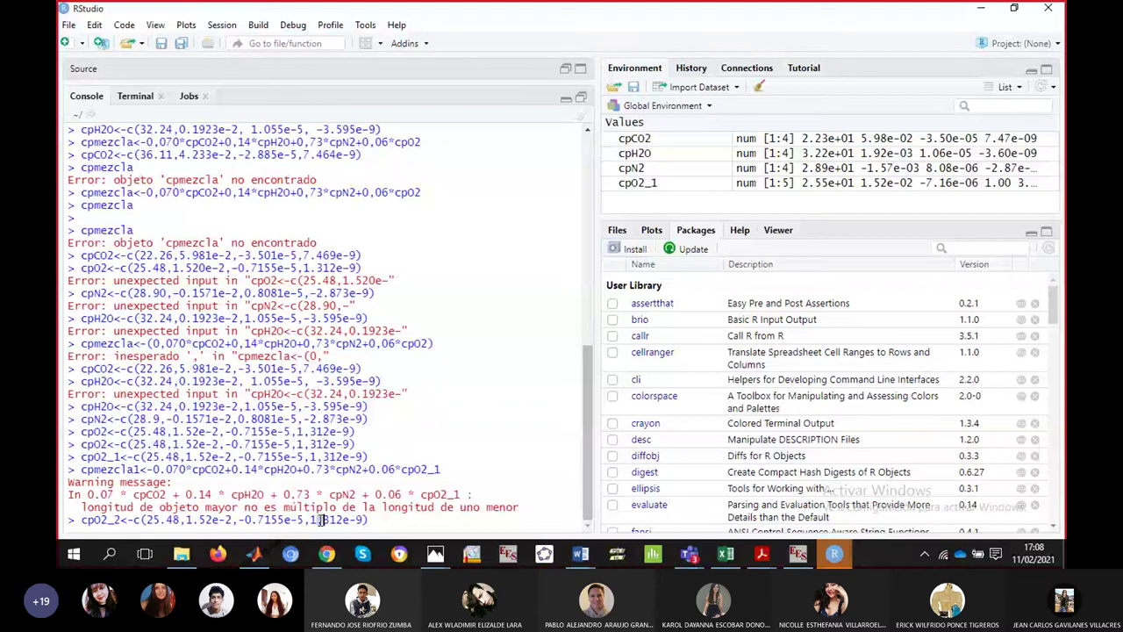
left_click(404, 523)
key("Return")
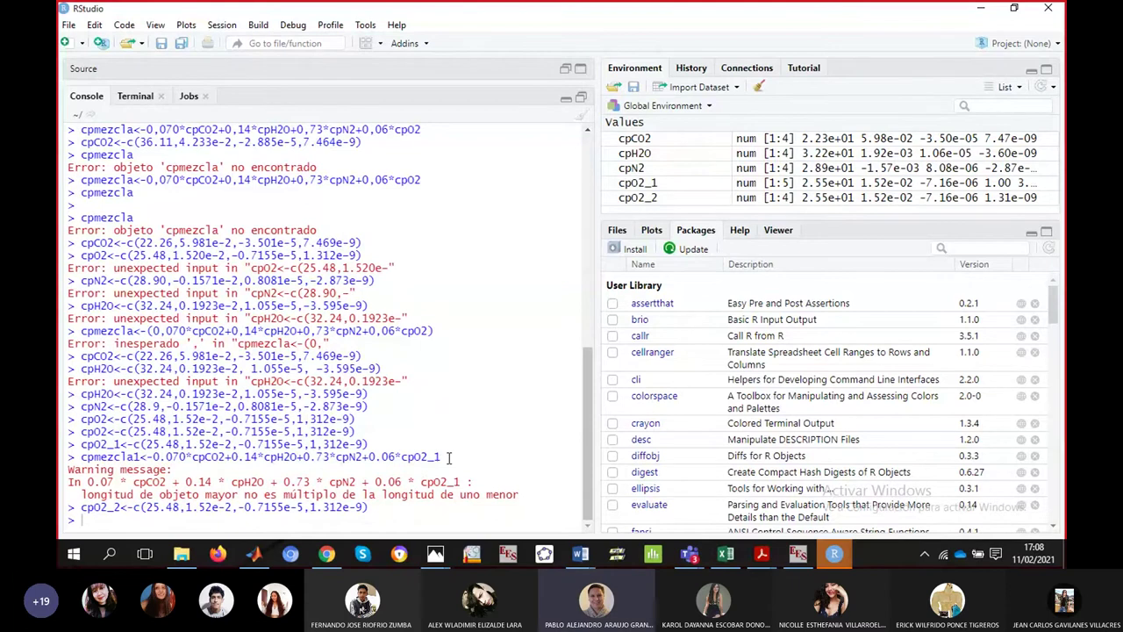
- Reuse the cpmezcla1 assignment with cpO2_2 as the oxygen vector and run it
left_click_drag(443, 457, 79, 457)
key("ctrl+c")
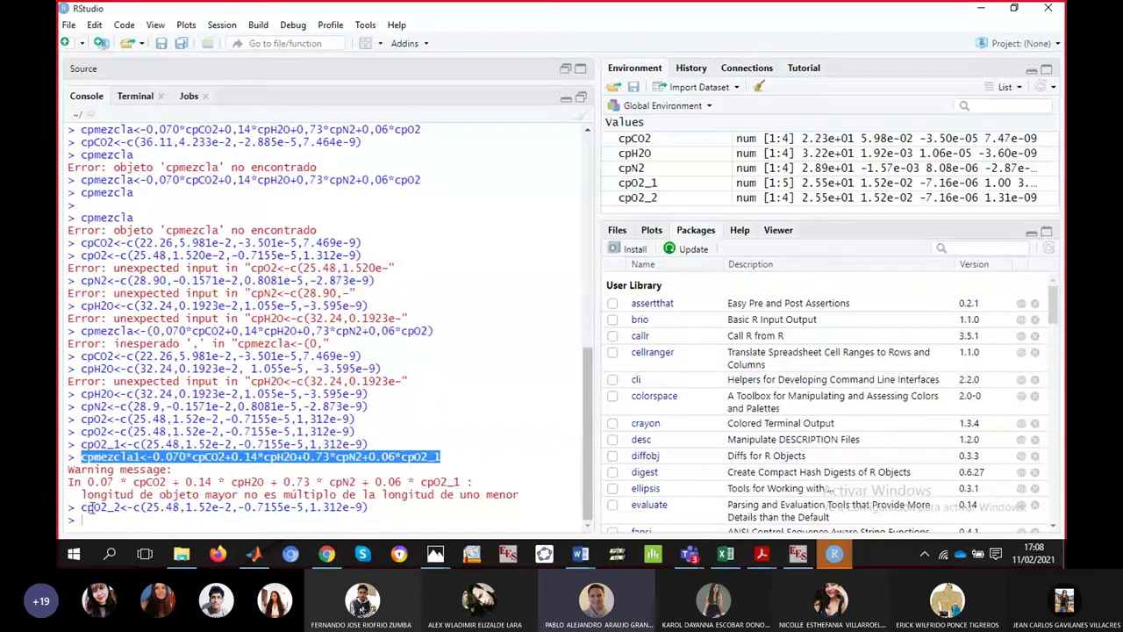
left_click(95, 517)
key("ctrl+v")
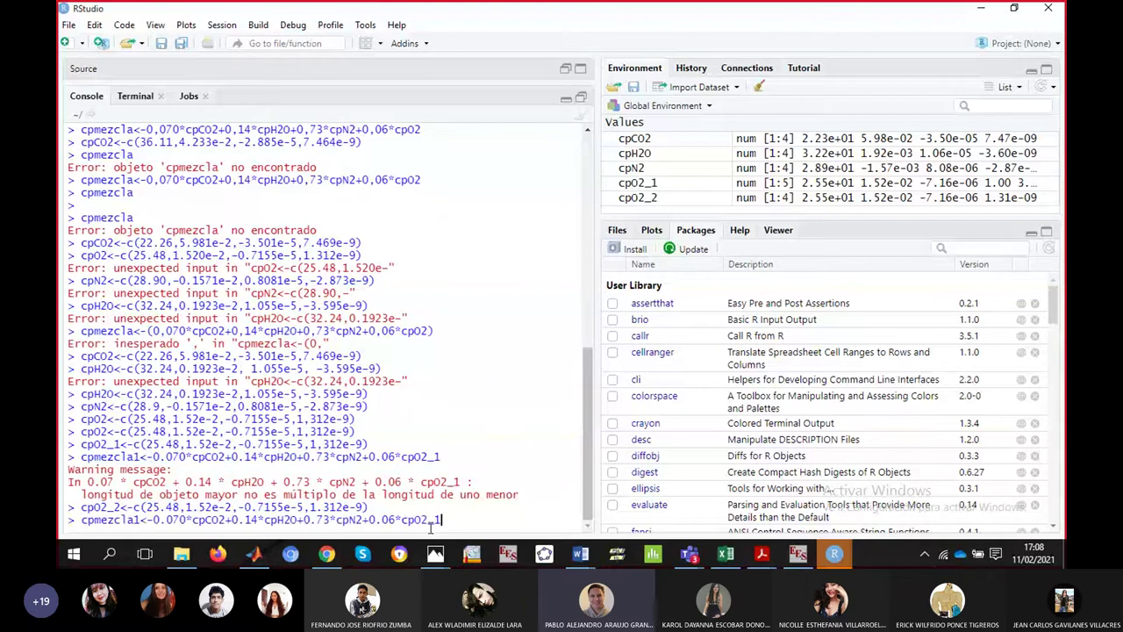
key("BackSpace")
type("2")
key("Return")
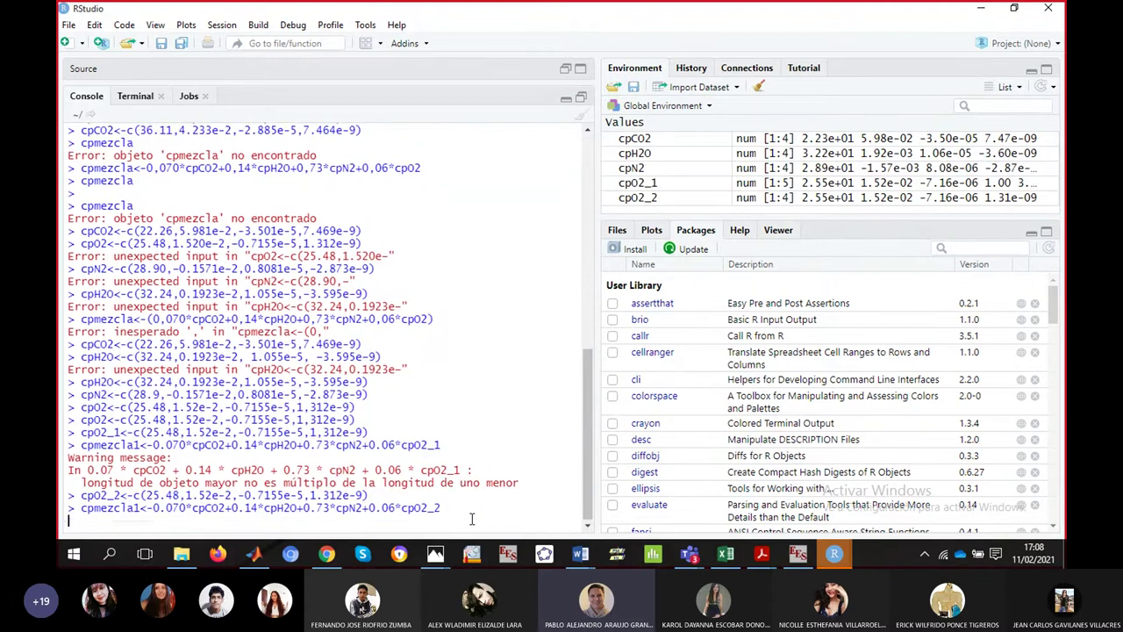
- Print the cpmezcla1 coefficients in the console
type("cpme")
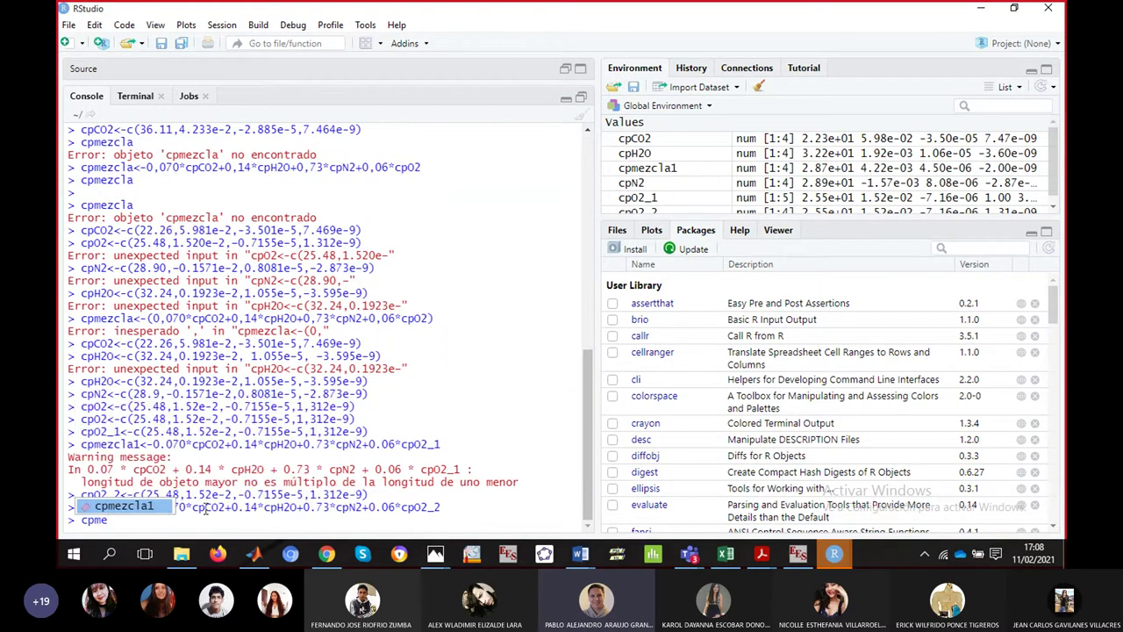
left_click(155, 508)
key("Return")
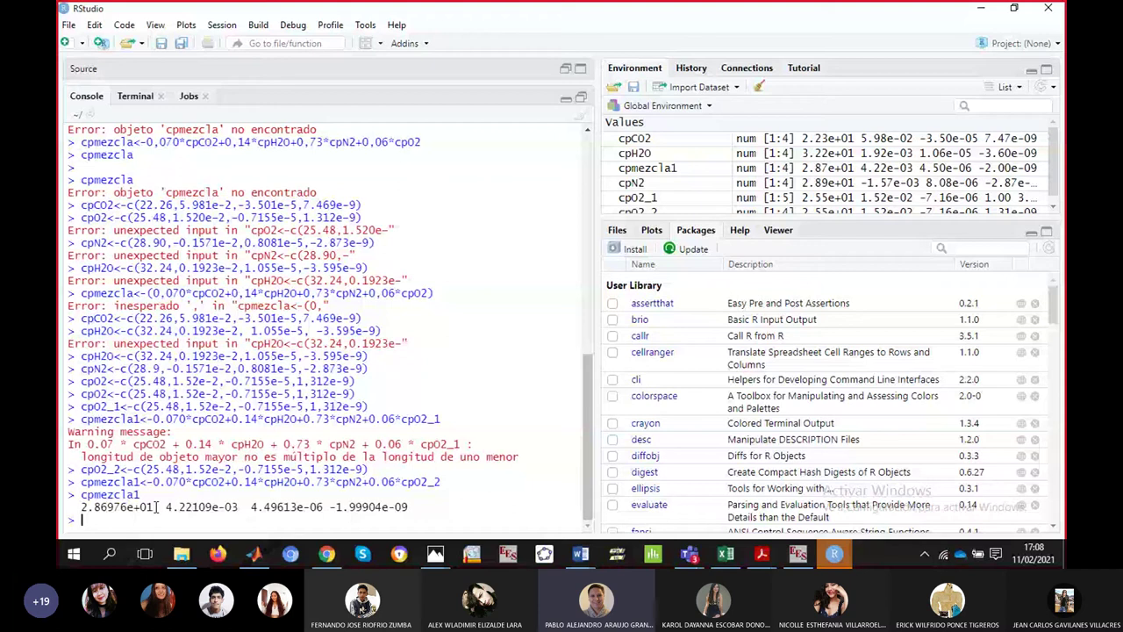
- Begin defining AH as a function of T, with the first cpmezcla1 coefficient 2.86976e+01 copied into its body
type("AH")
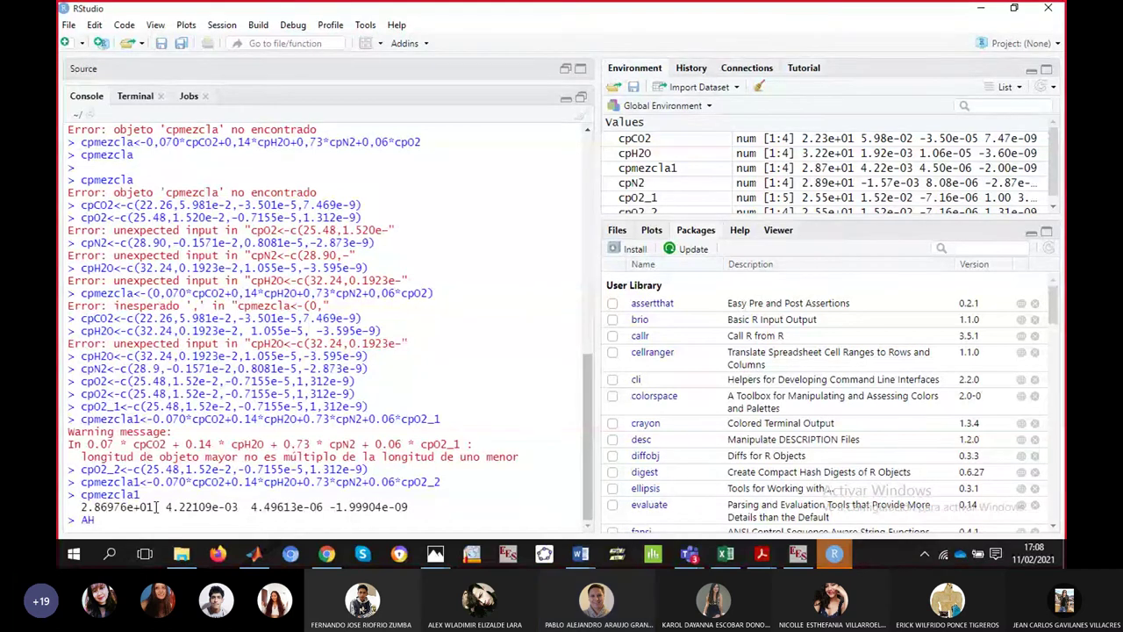
type("<-f")
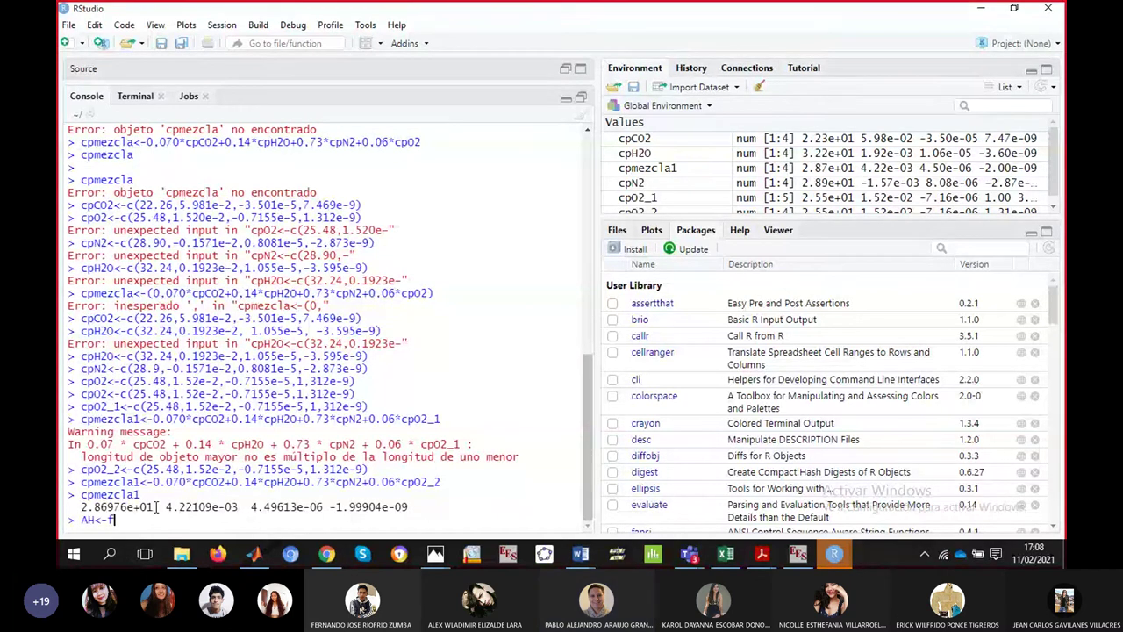
type("unction")
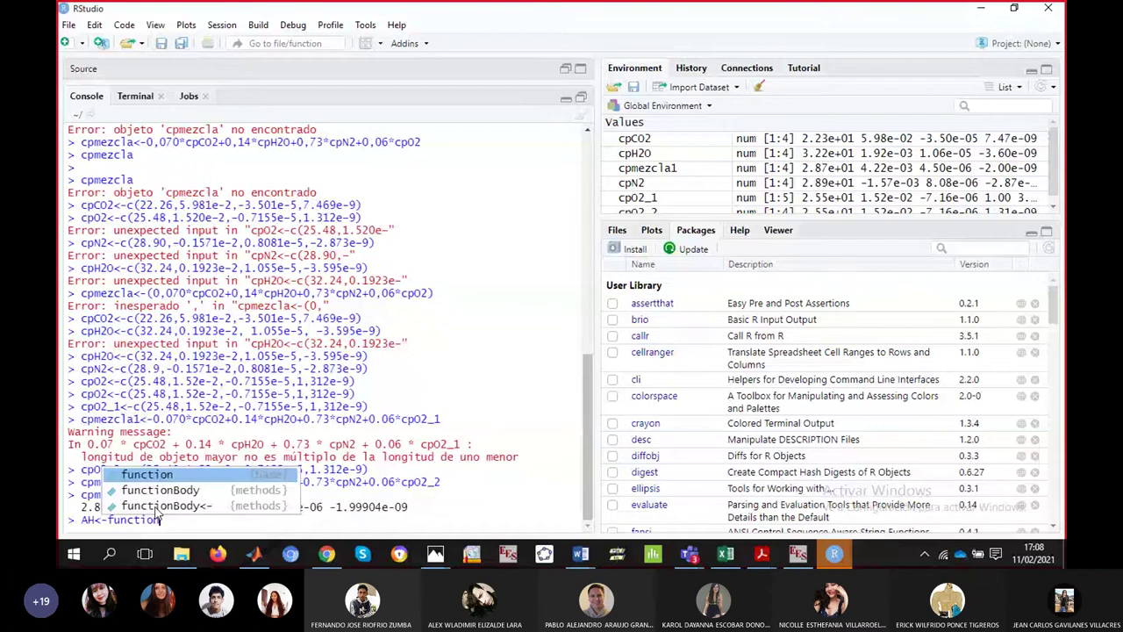
key("Tab")
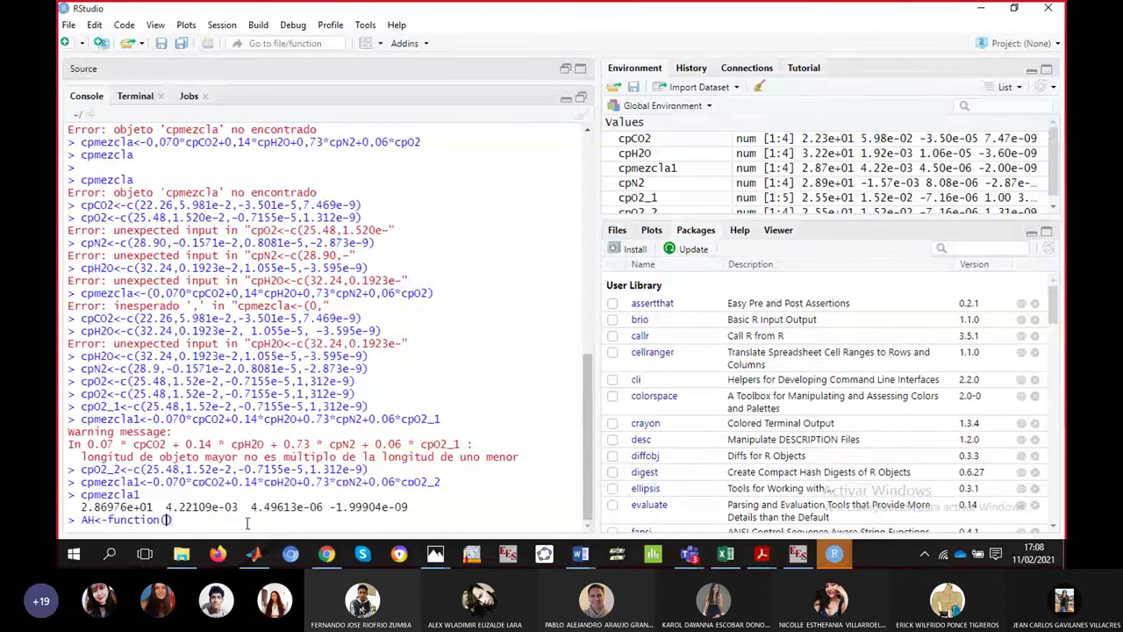
left_click_drag(154, 507, 80, 507)
left_click(211, 527)
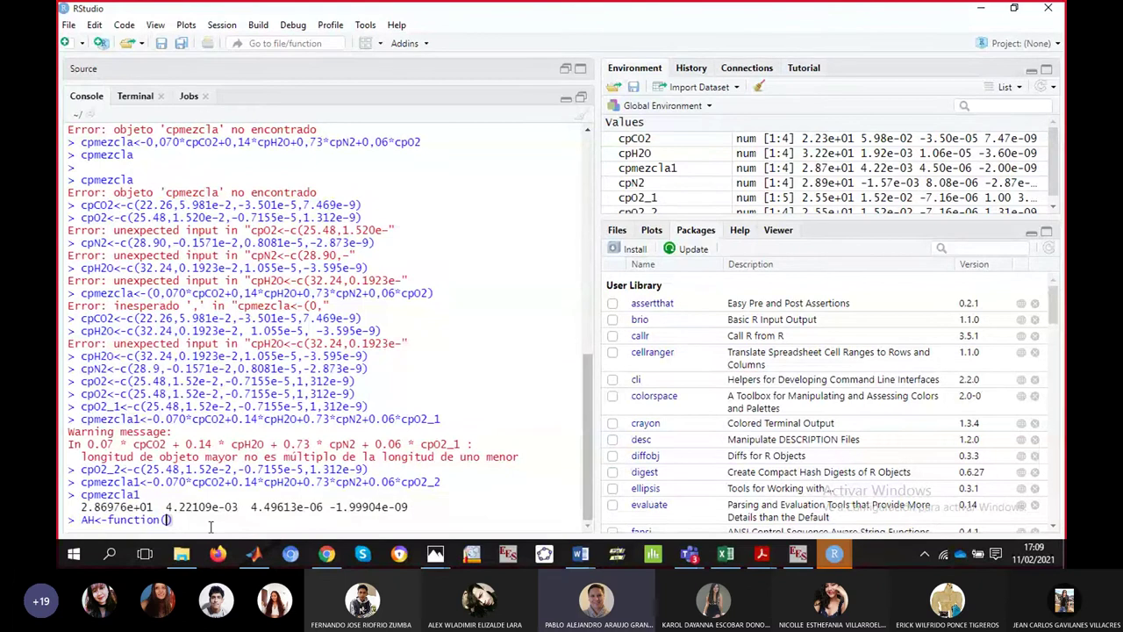
type("T){")
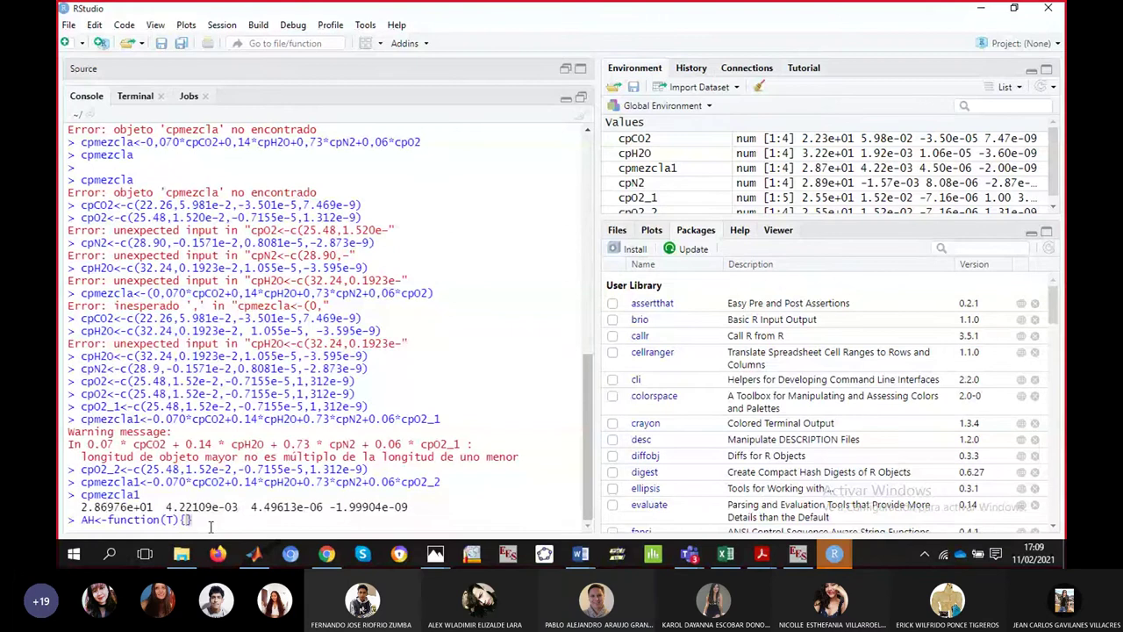
key("ctrl+v")
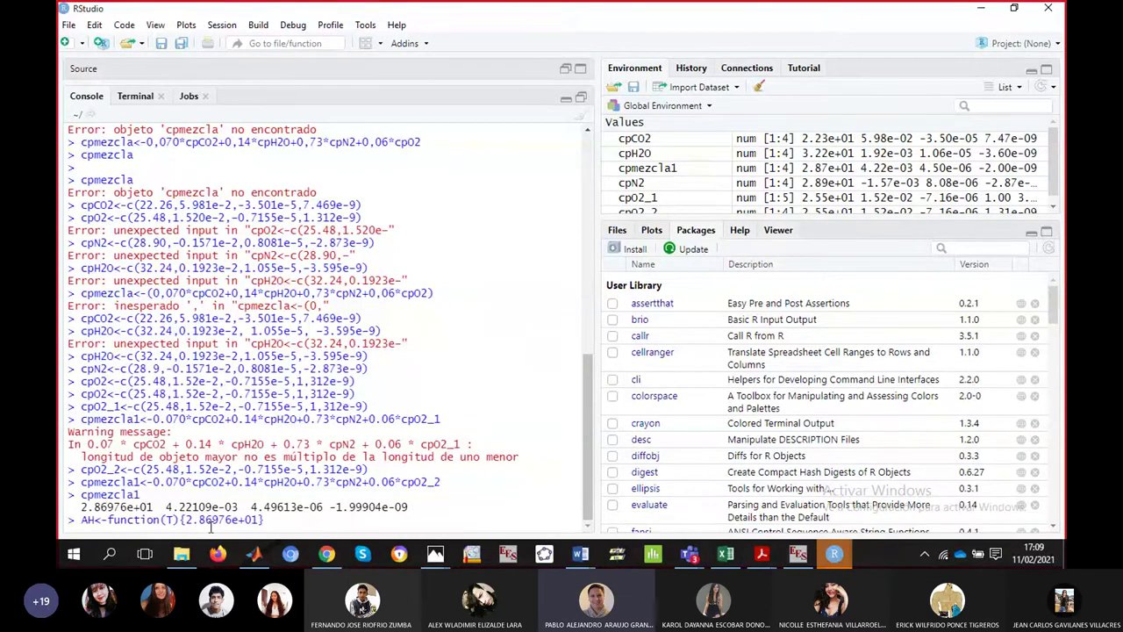
- Extend the AH function body with the second cpmezcla1 coefficient as the term +4.22109e-03*T
type("+")
left_click_drag(166, 507, 238, 500)
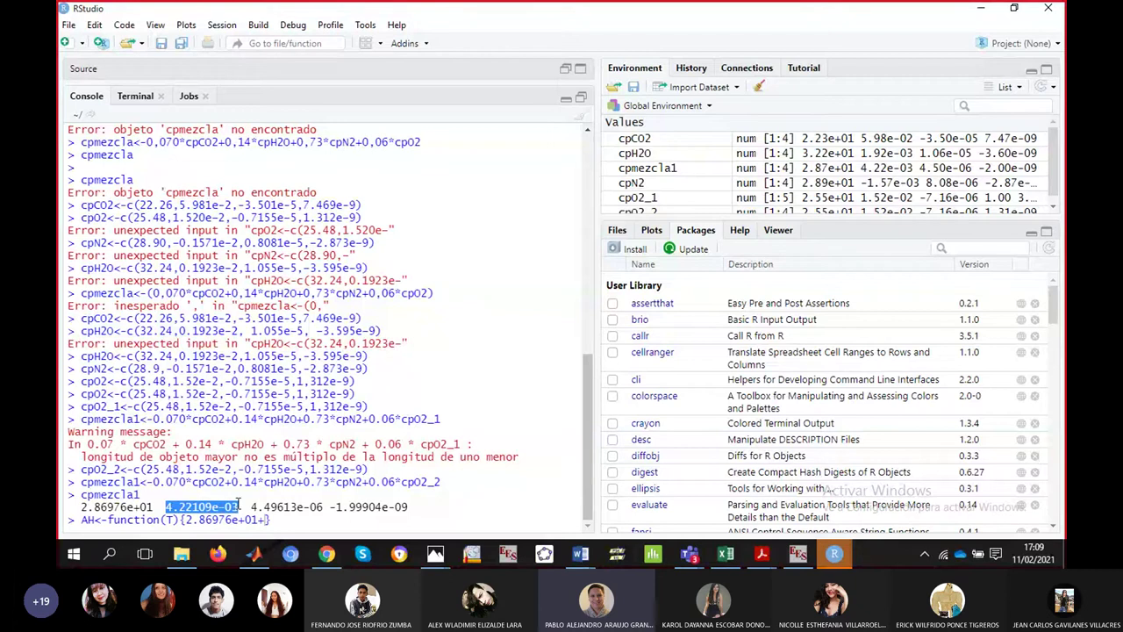
left_click(272, 520)
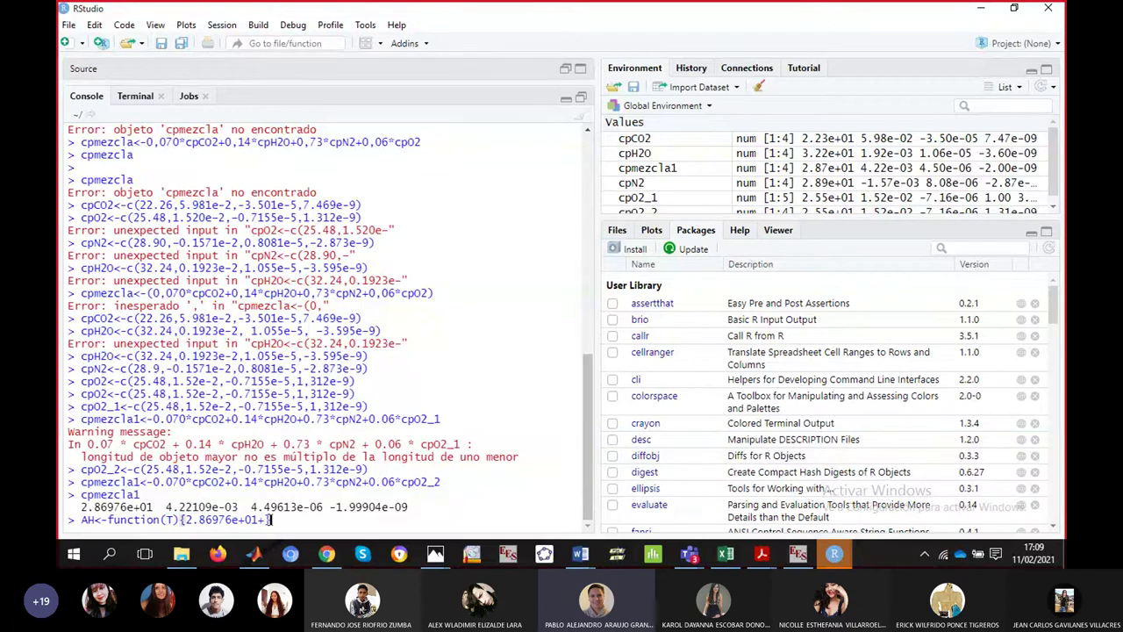
key("ctrl+v")
type("*T")
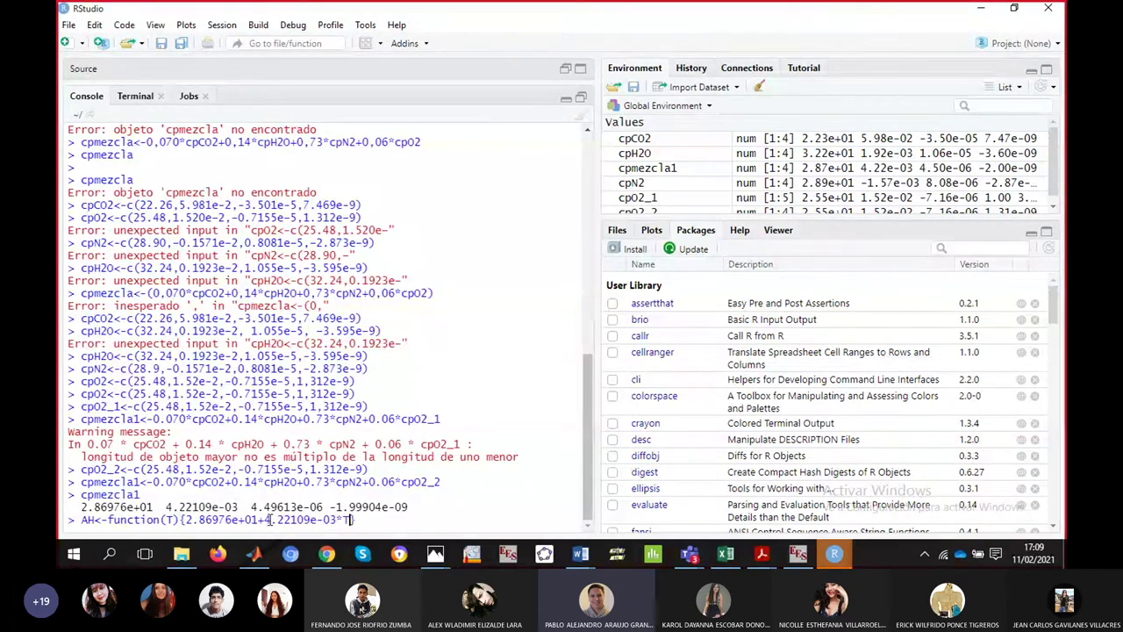
- Add the third cpmezcla1 coefficient to the AH body as the term +4.49613e-06*T^2
type("+")
left_click_drag(251, 507, 323, 507)
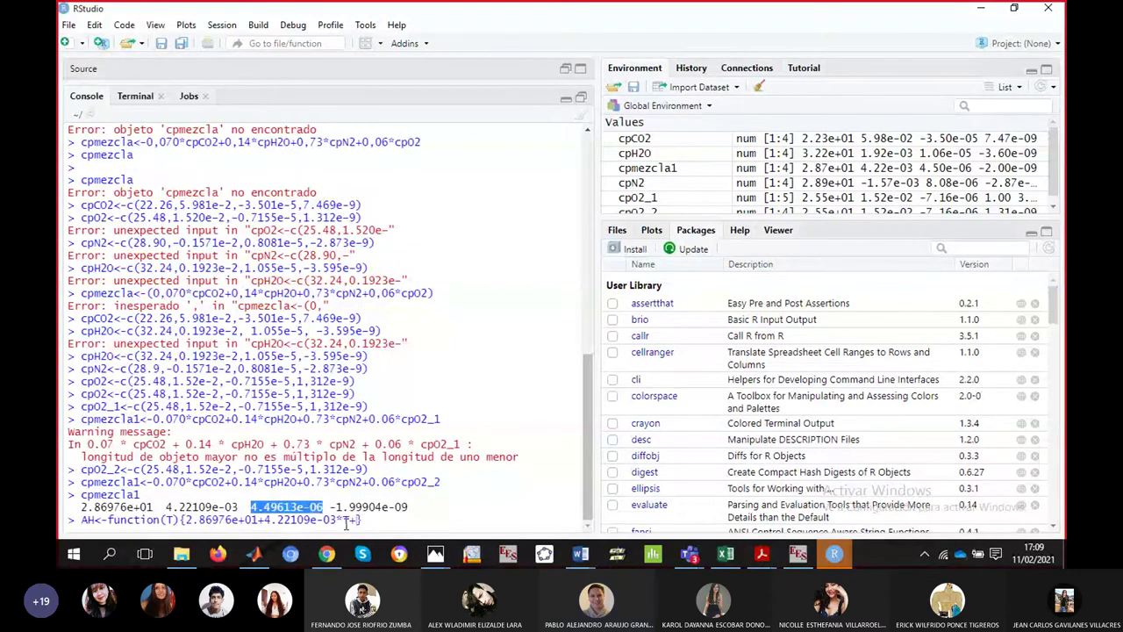
key("ctrl+c")
left_click(349, 520)
key("ctrl+v")
type("*")
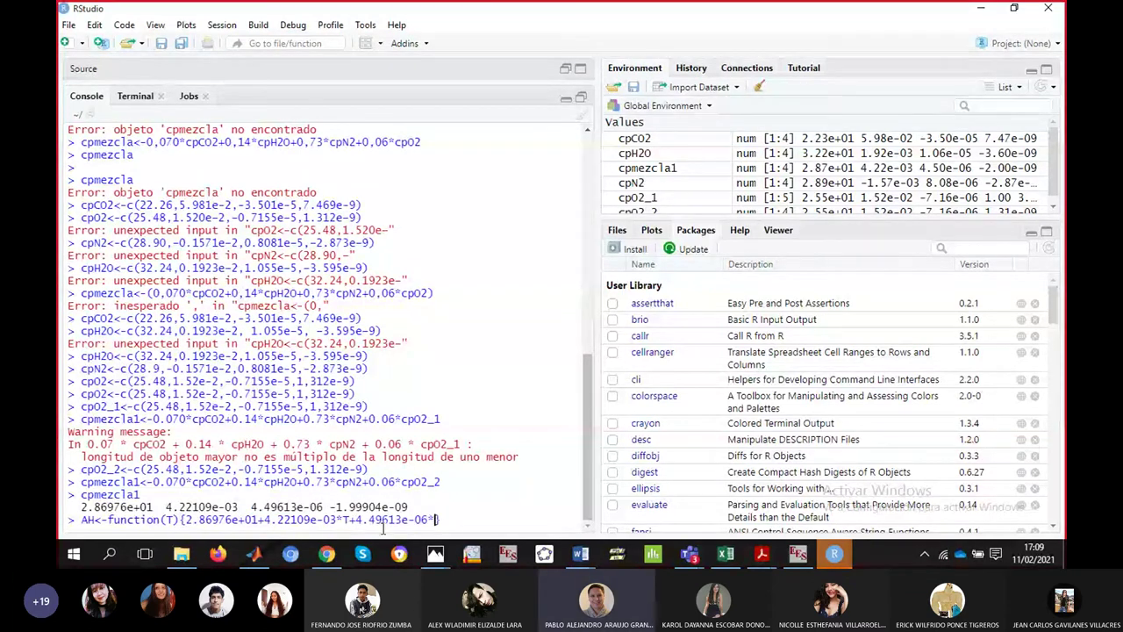
type("T^2")
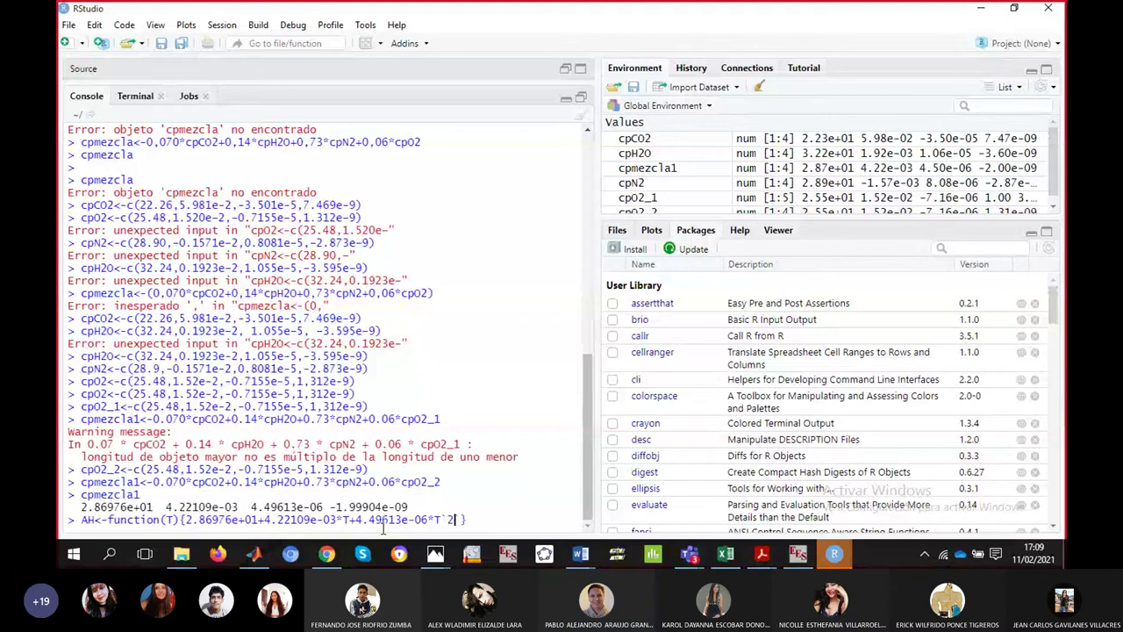
key("BackSpace")
key("BackSpace")
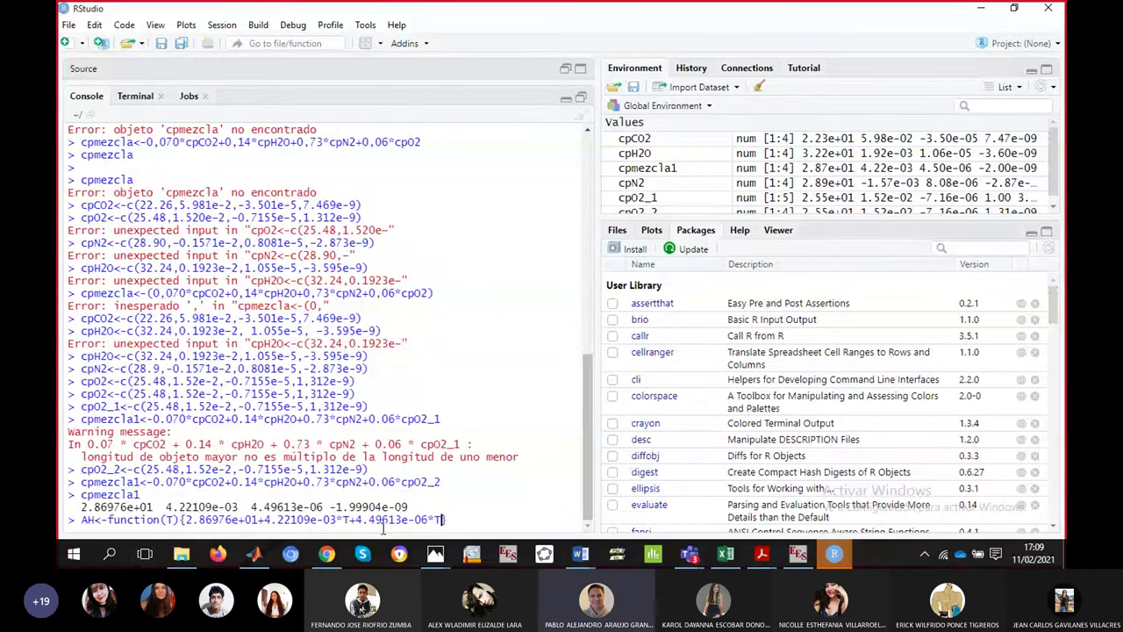
key("BackSpace")
type("^2+")
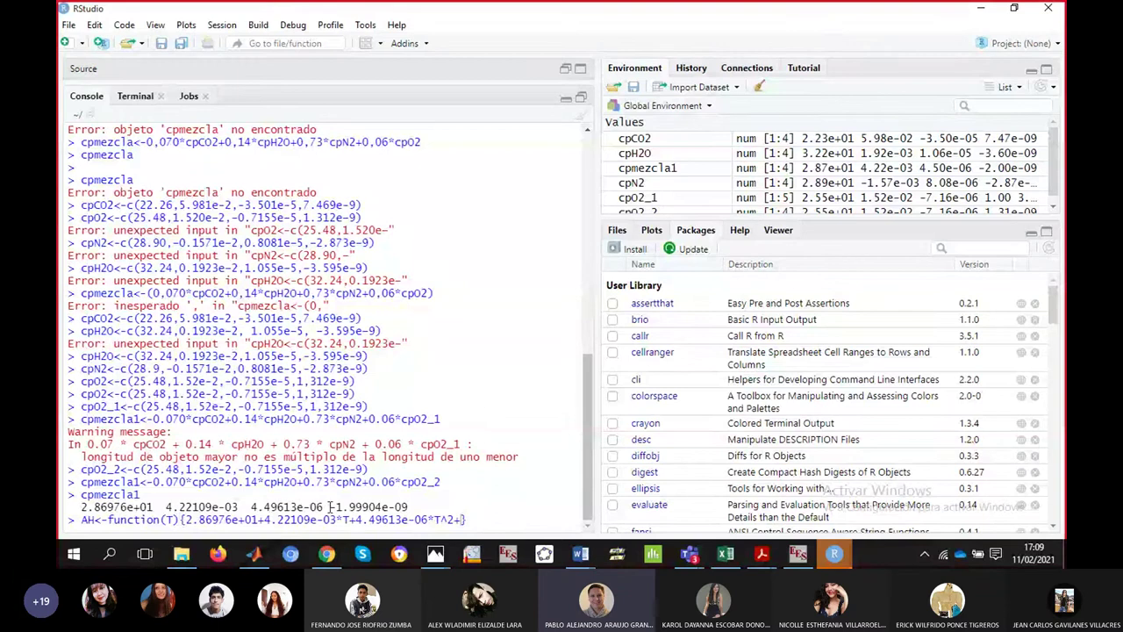
- Complete the AH body with the fourth cpmezcla1 coefficient as -1.99904e-09*T^3 and run the function definition
left_click_drag(330, 506, 409, 507)
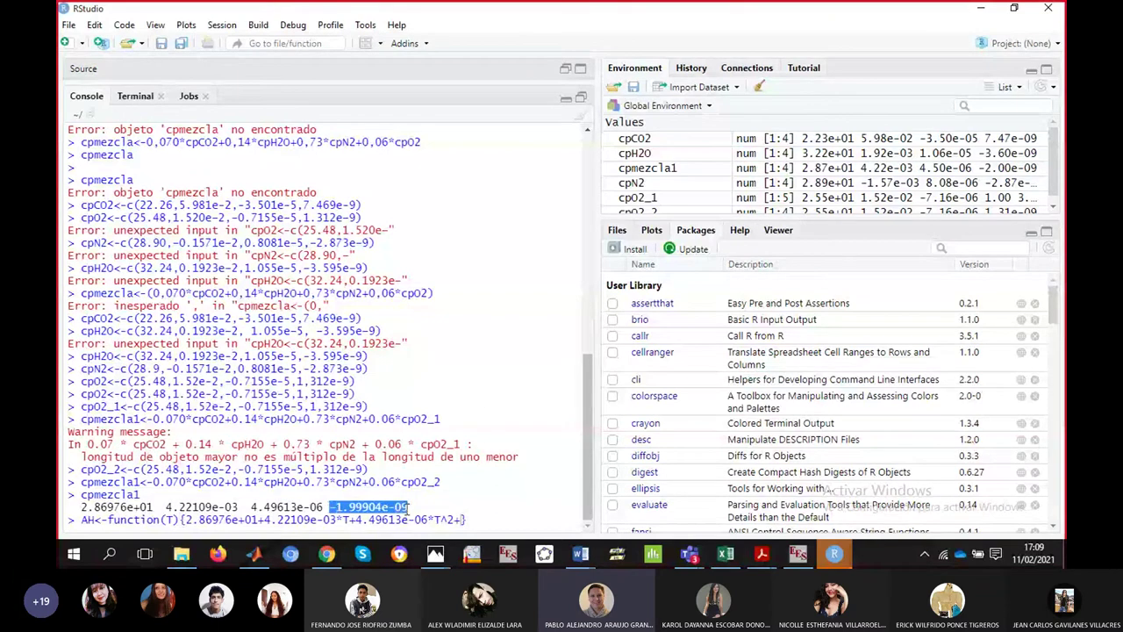
left_click(463, 520)
key("ctrl+v")
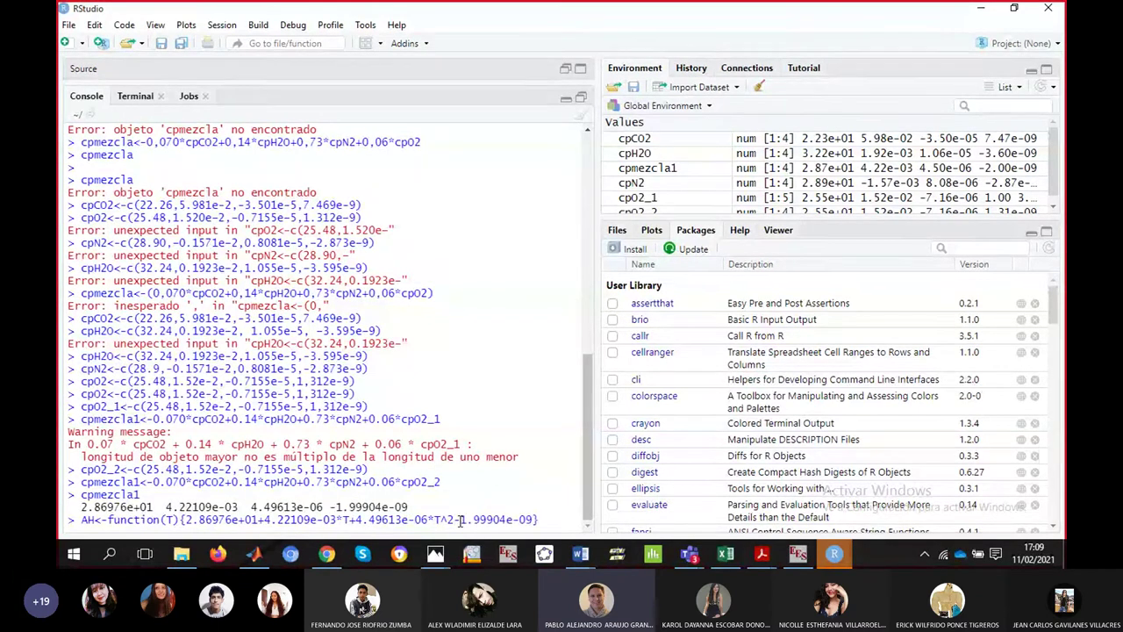
type("*T^3}")
key("Return")
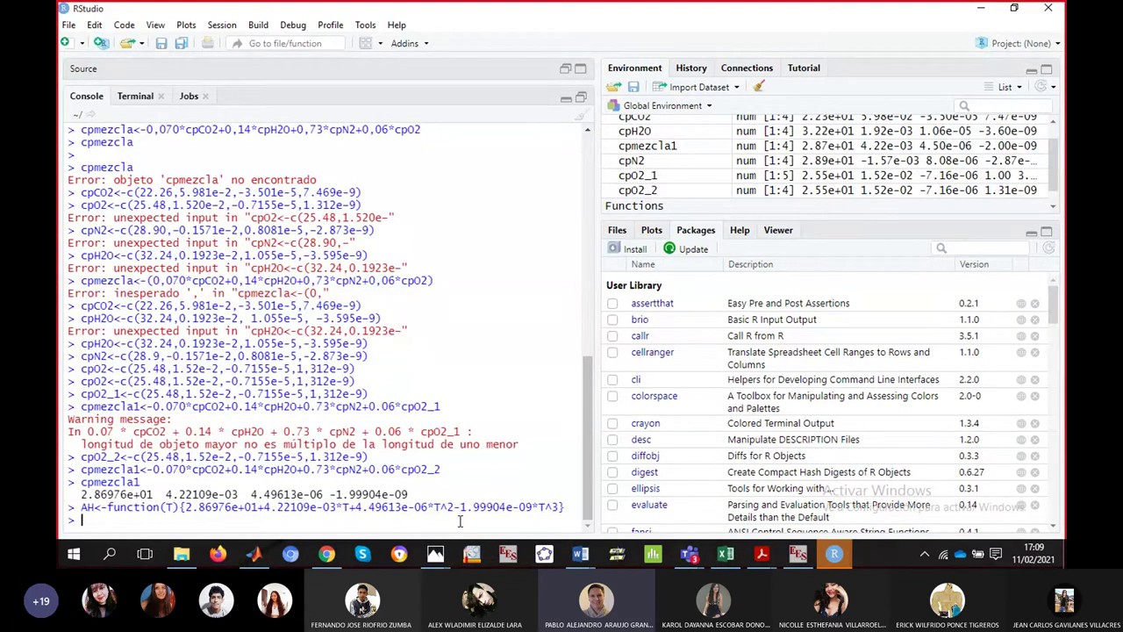
- Run integrate(AH,390,830) in the console to integrate AH over the temperature range
type("inte")
left_click(170, 443)
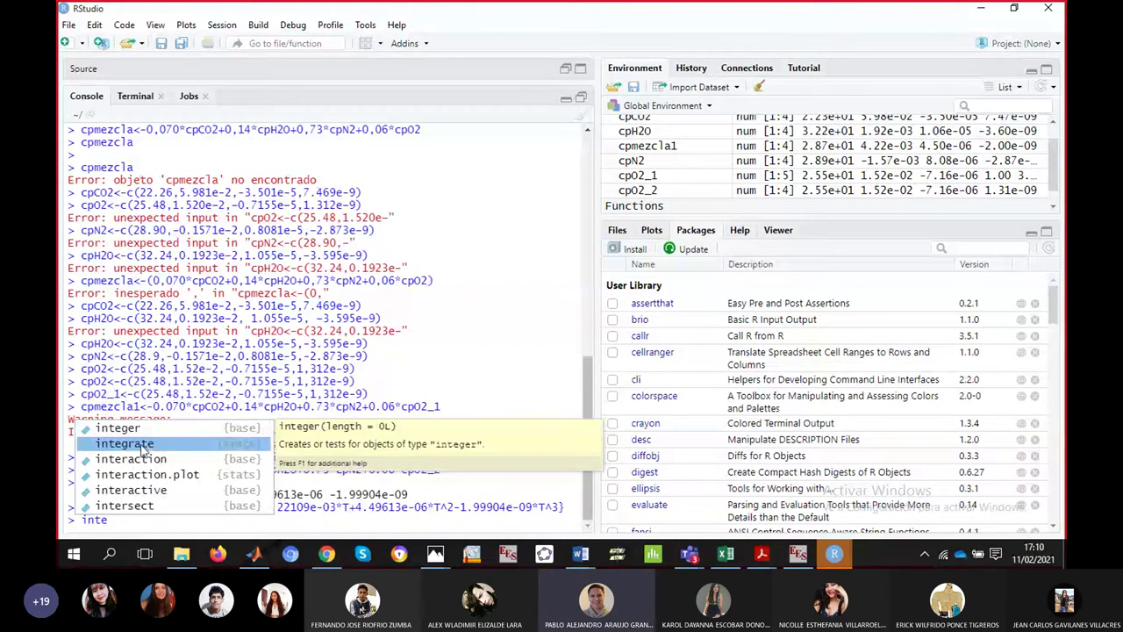
double_click(169, 443)
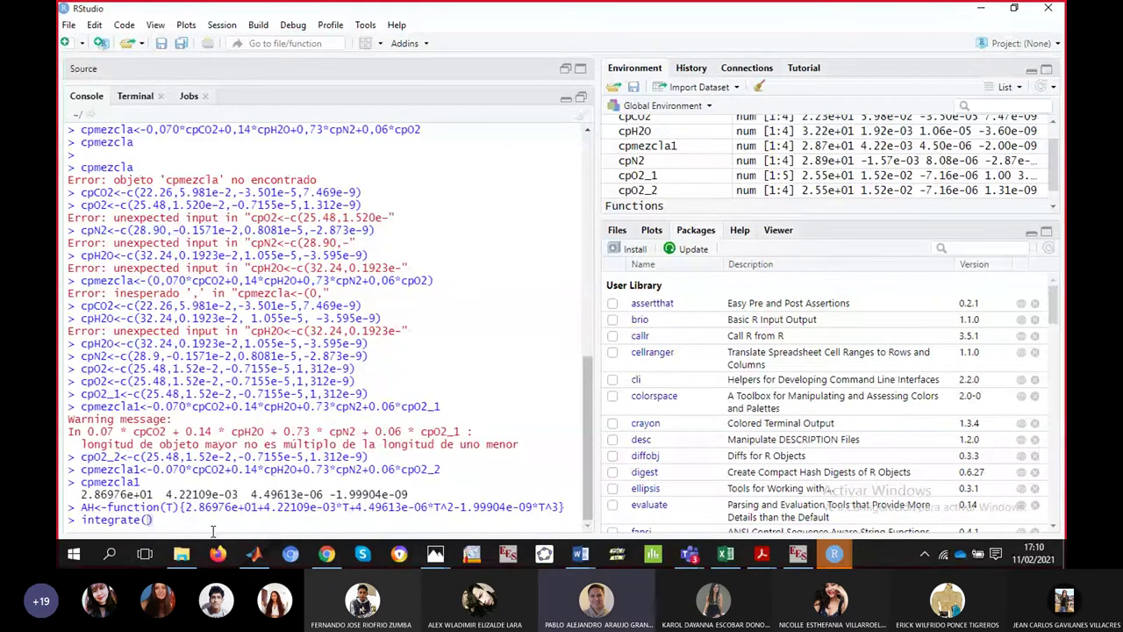
type("AH,")
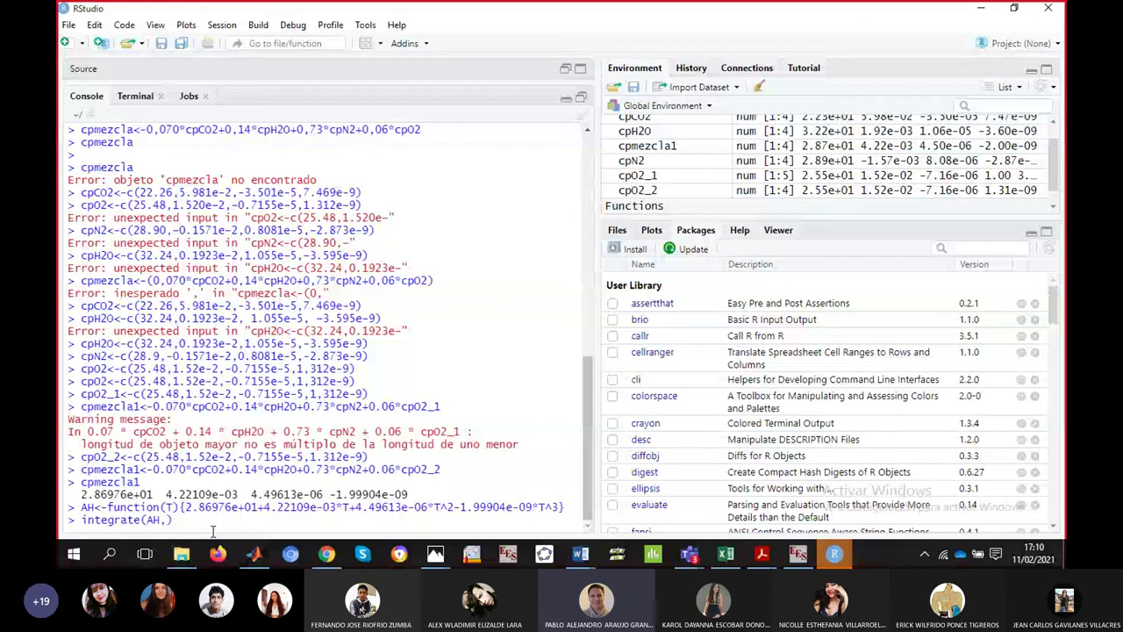
type("390")
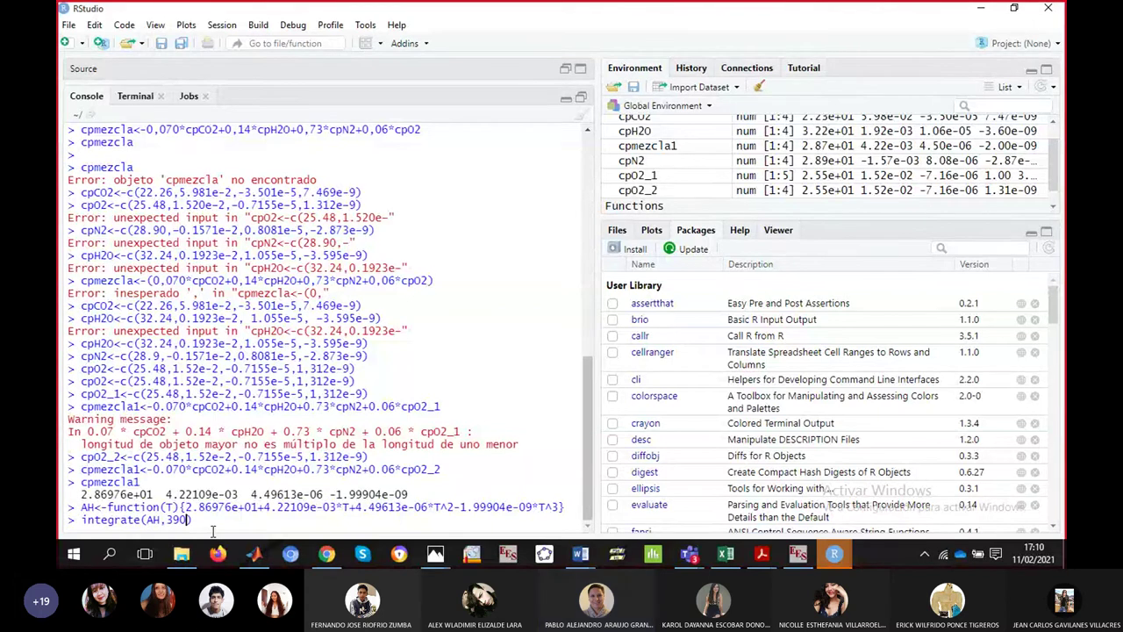
type(",830")
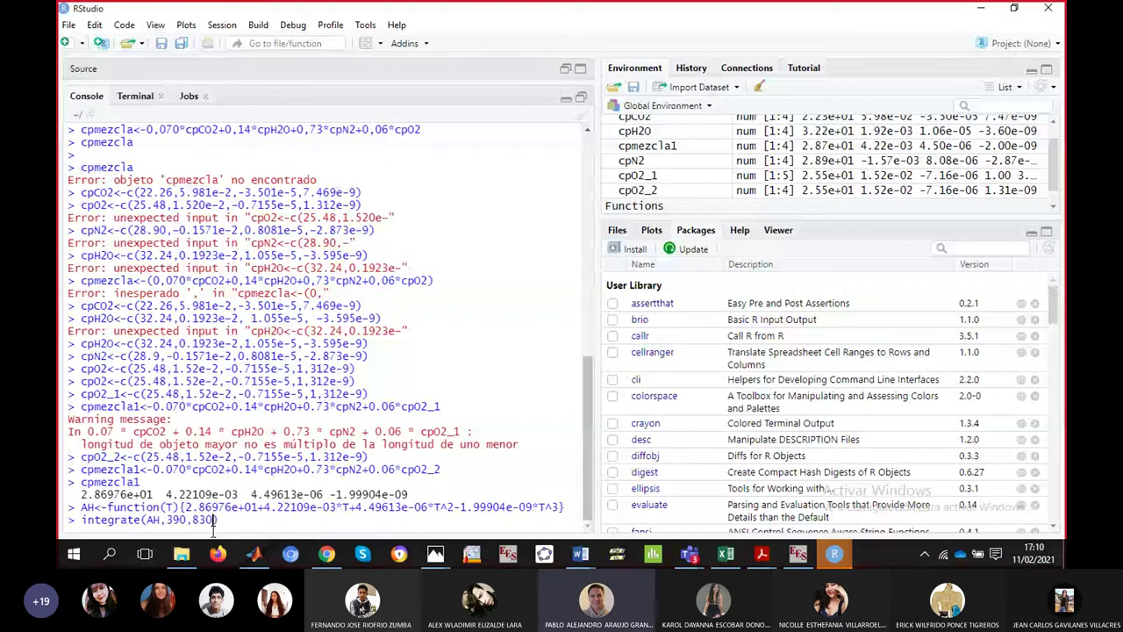
key("End")
key("Return")
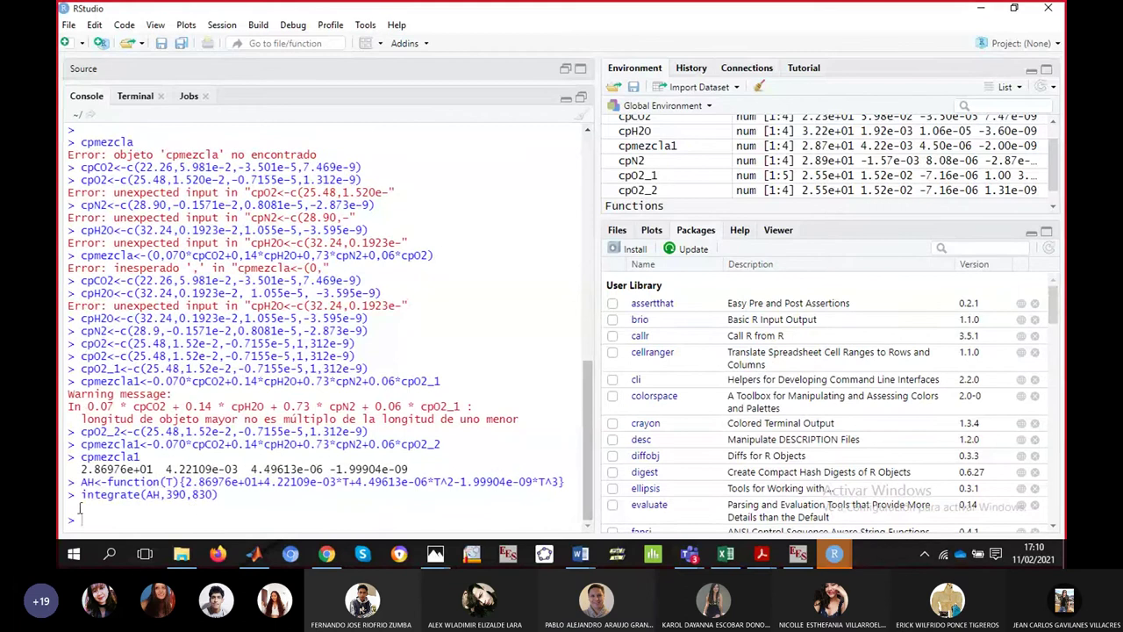
- Recall the integrate command for AH from 390 to 830 and run it again
key("ctrl+a")
left_click(82, 519)
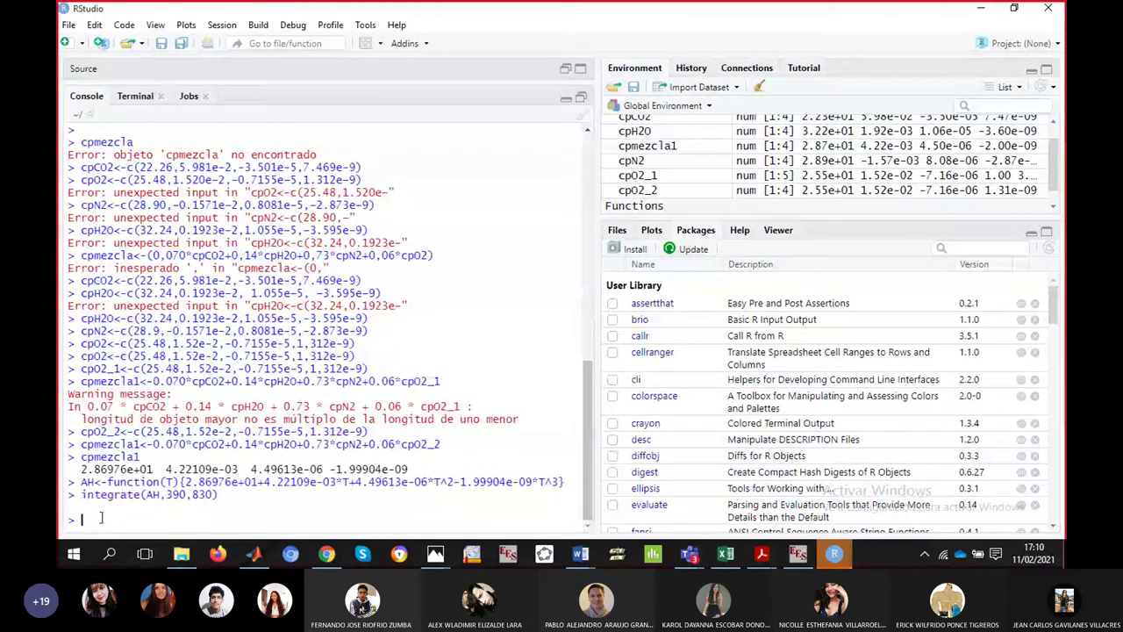
key("Up")
key("Return")
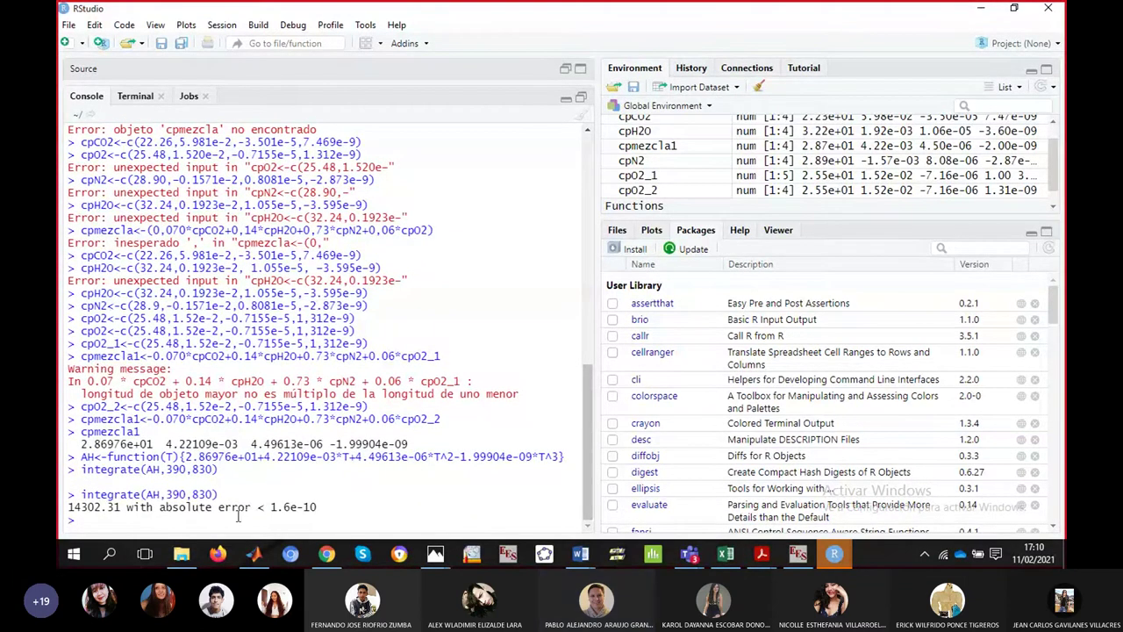
left_click_drag(120, 507, 68, 507)
left_click(124, 523)
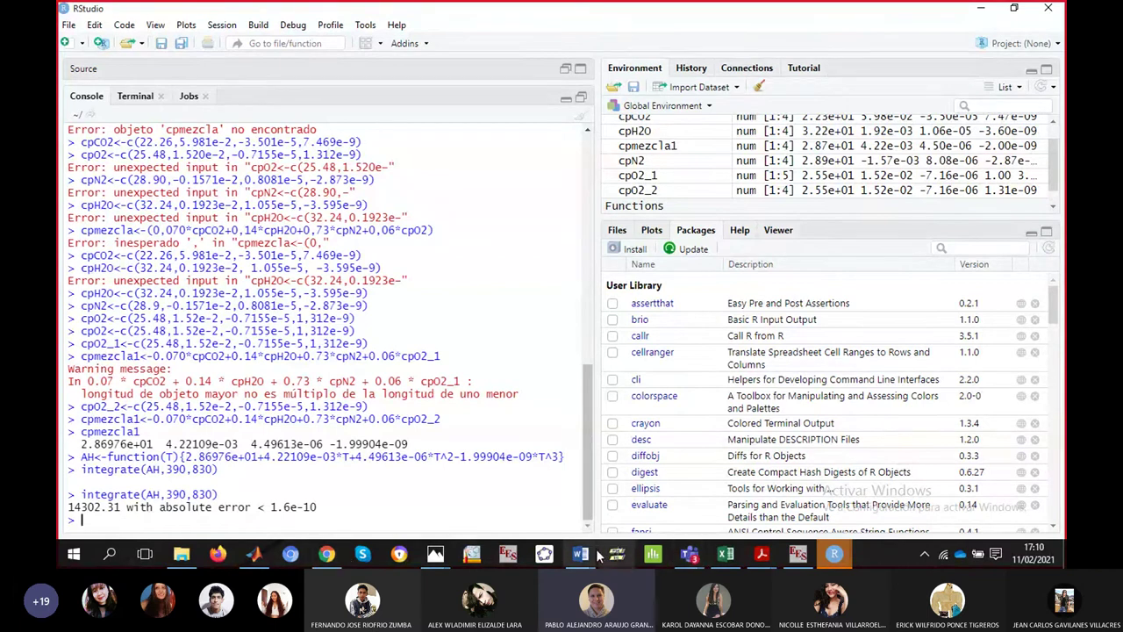
- Check the cp units under the polynomial formula of Table A-2 in the Cengel Termodinámica PDF, and return to the RStudio console
left_click(762, 554)
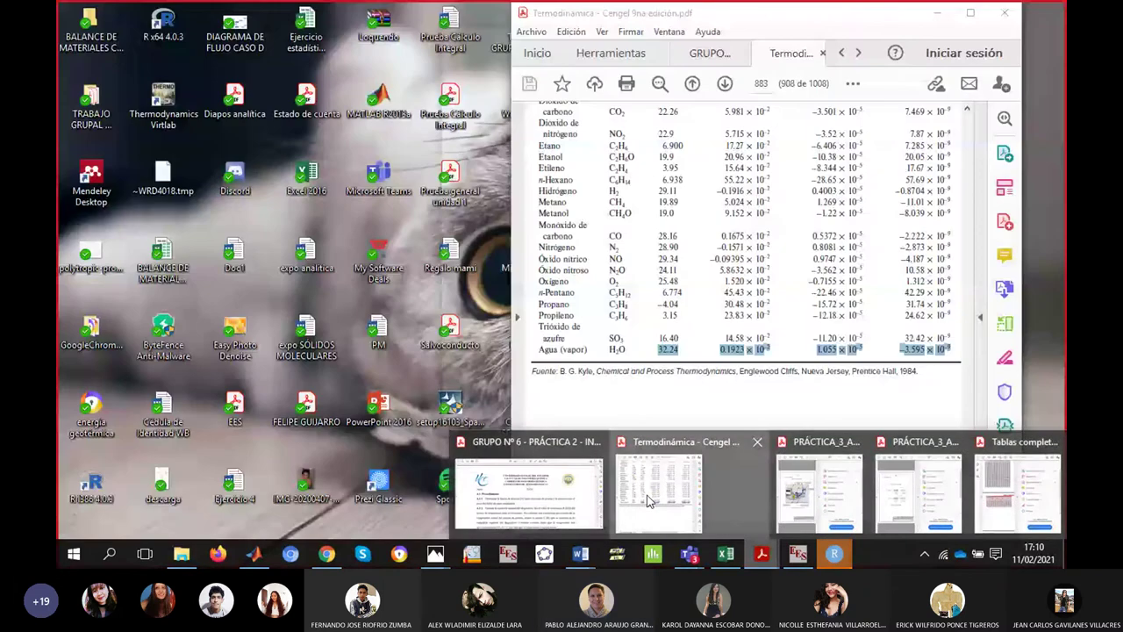
left_click(649, 501)
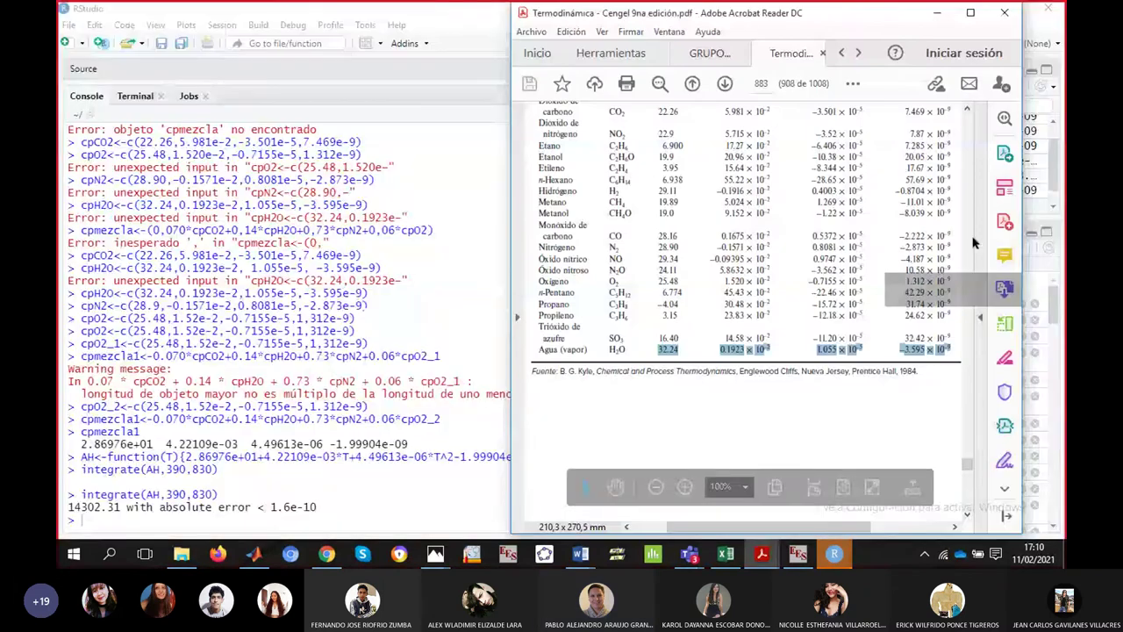
left_click(966, 111)
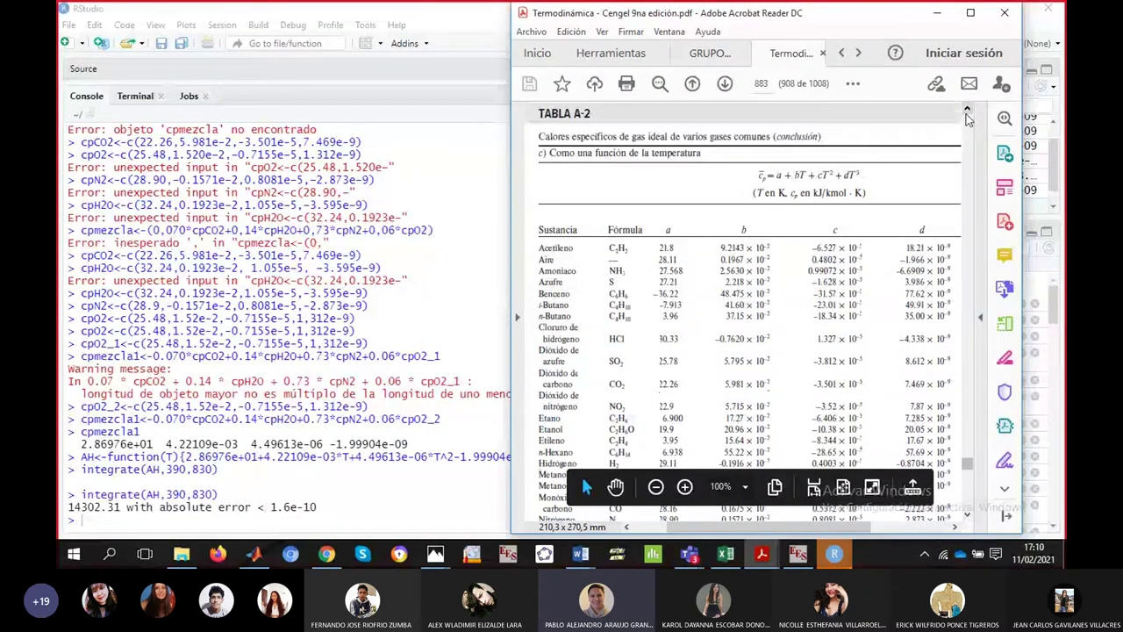
left_click_drag(813, 193, 853, 194)
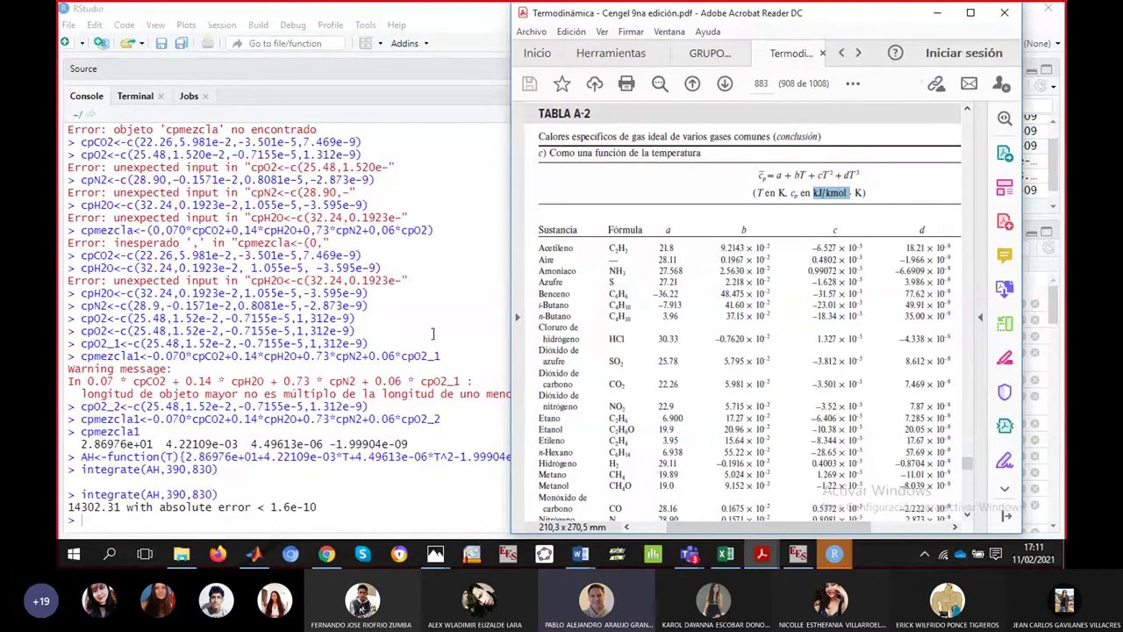
left_click(147, 524)
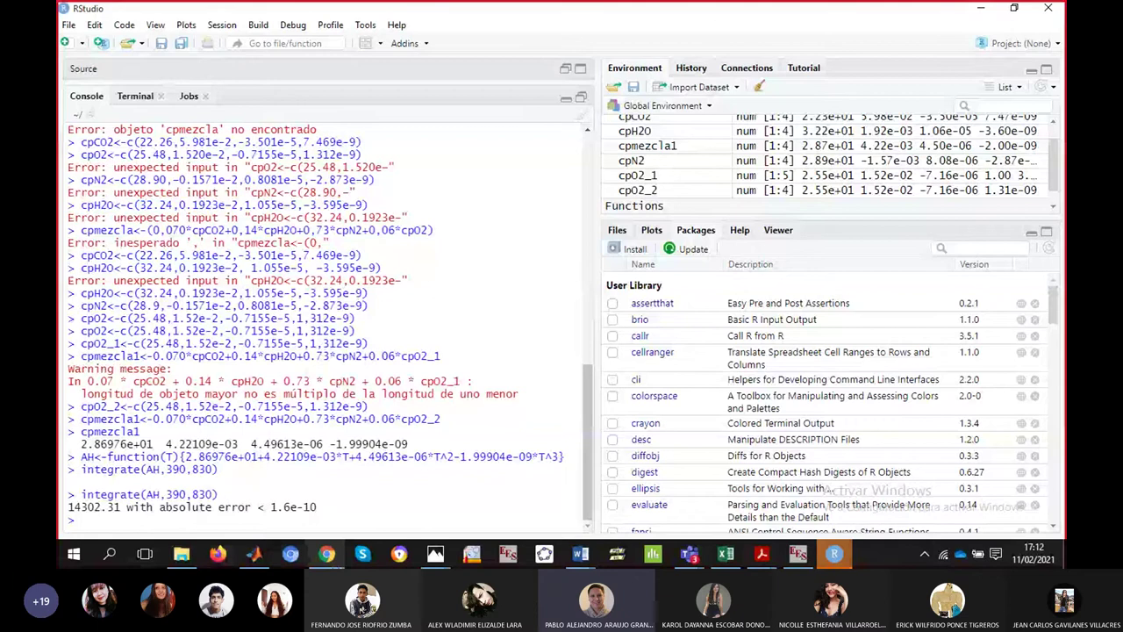
- Open a new blank Excel workbook and maximize its window
right_click(726, 554)
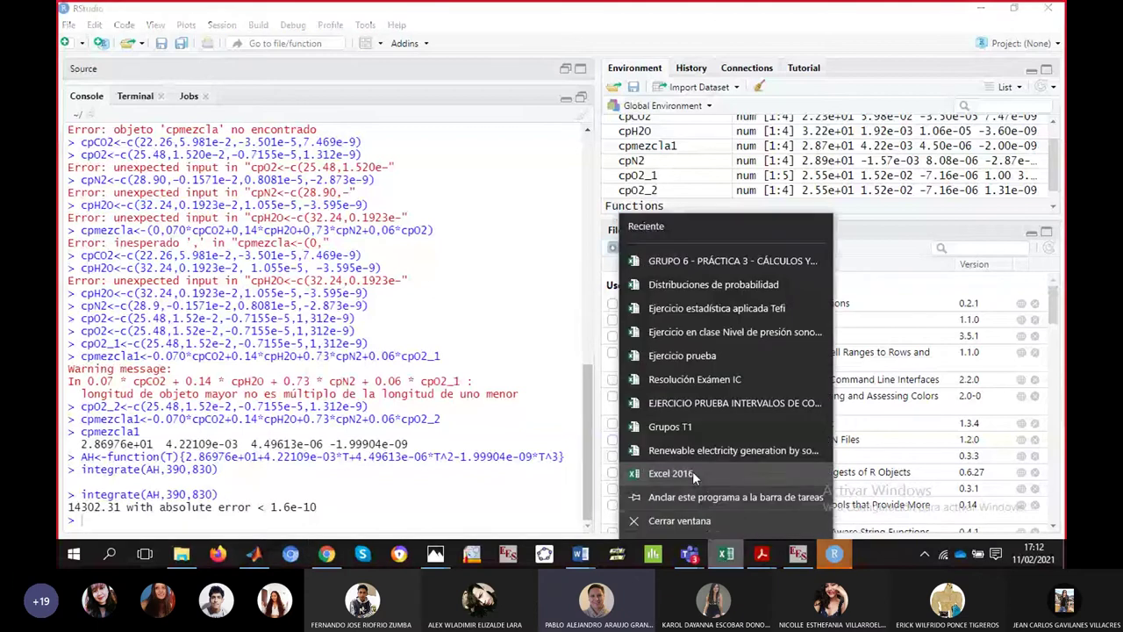
left_click(692, 473)
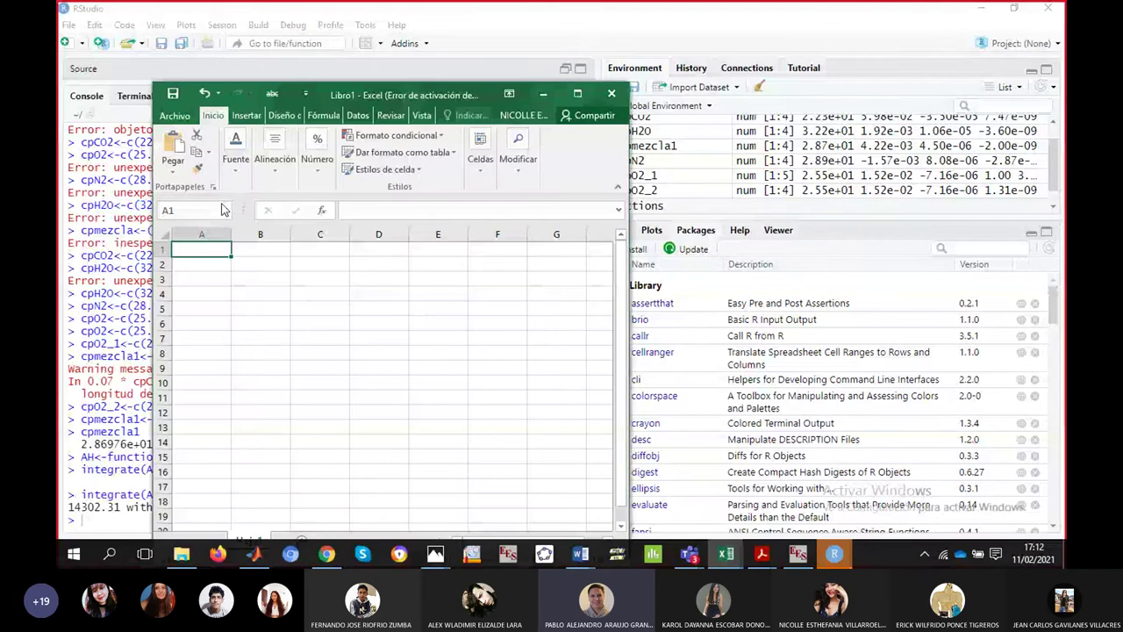
left_click(578, 93)
- List the gases CO2, H2O, N2 and O2 in cells A2 to A5
left_click(139, 186)
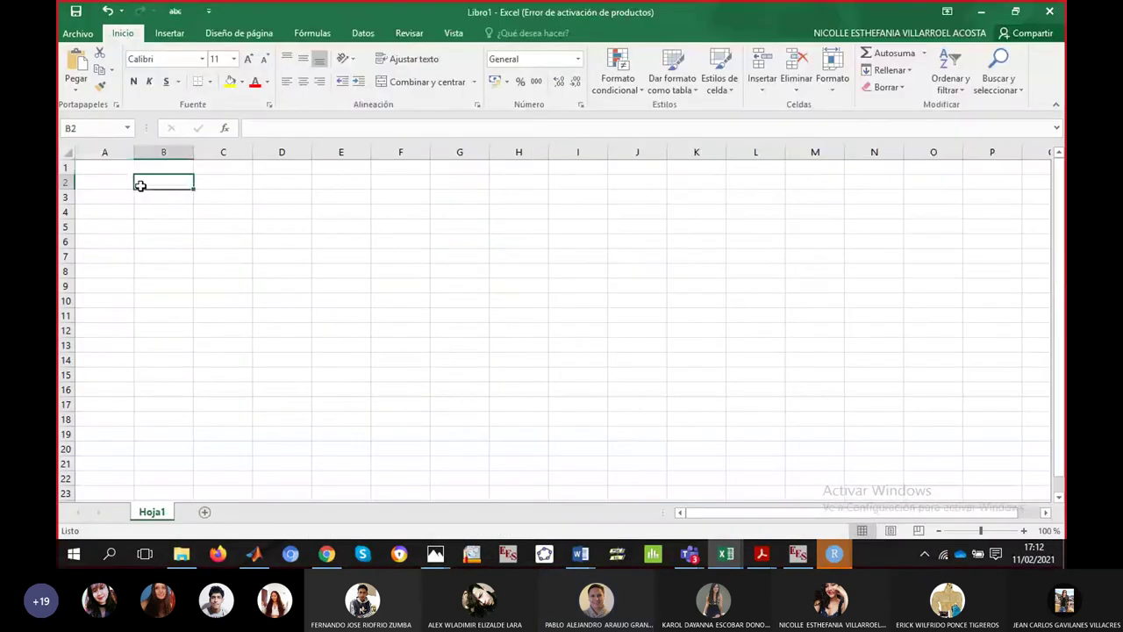
key("Left")
type("CO2")
key("Return")
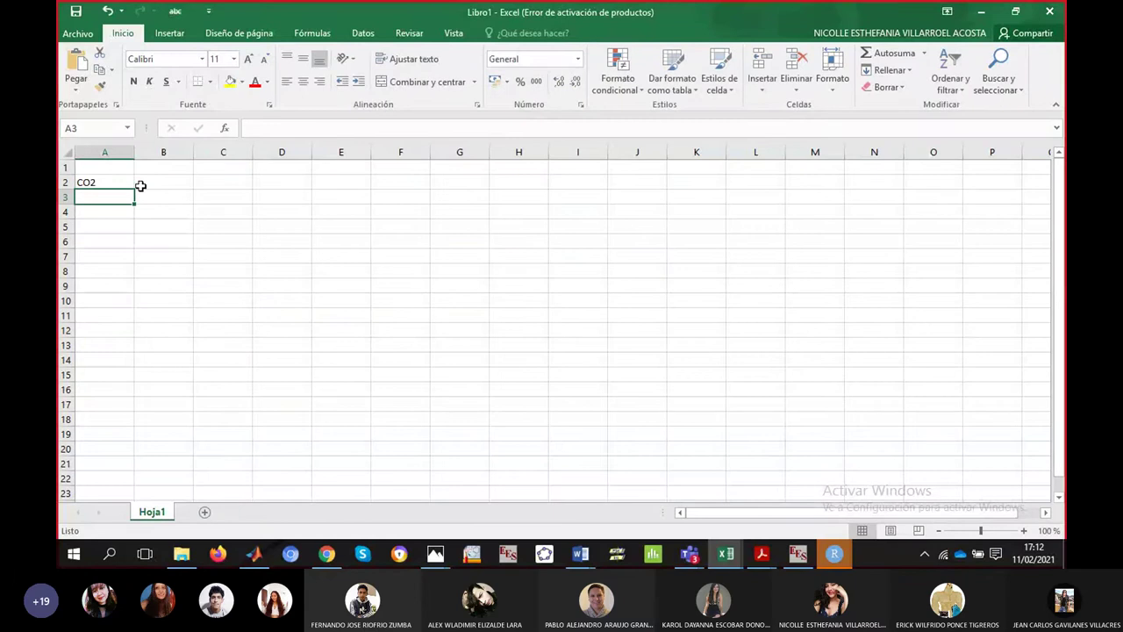
type("H2O")
key("Return")
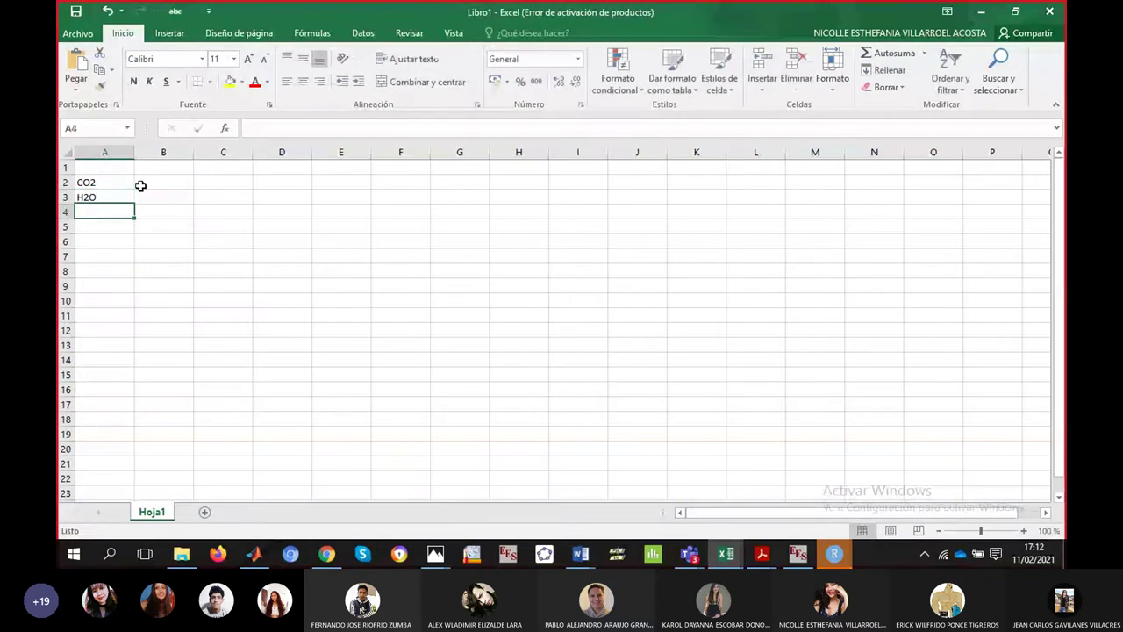
type("N2")
key("Return")
type("O2")
key("Right")
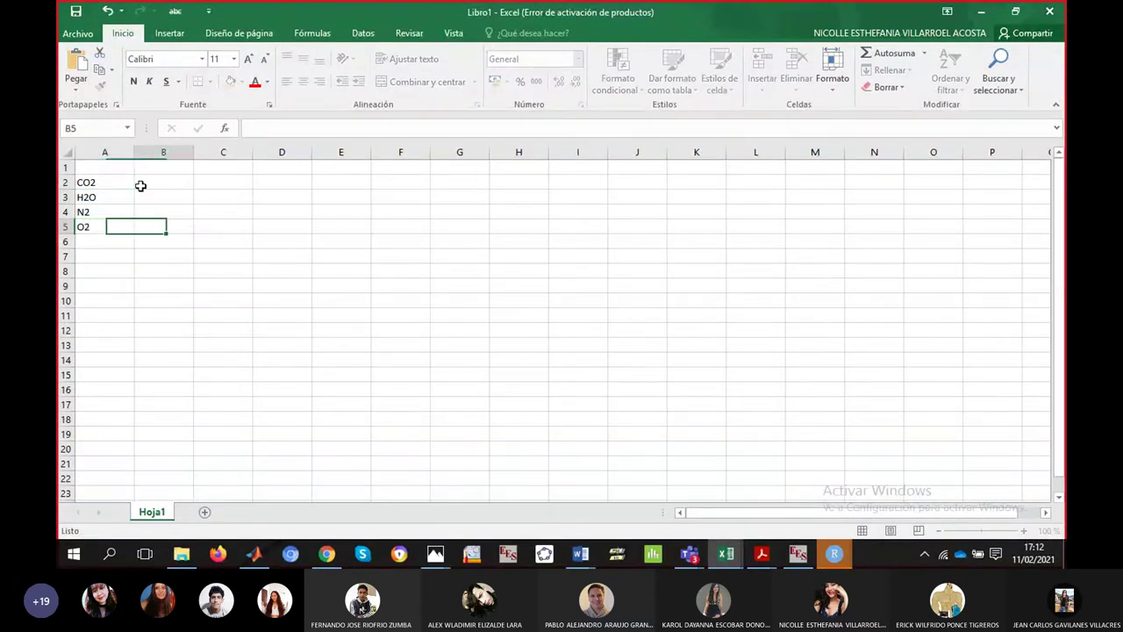
- Head column B with M in B1 and enter 28, 18 and 28 in cells B2 to B4
key("Up")
key("Up")
key("Up")
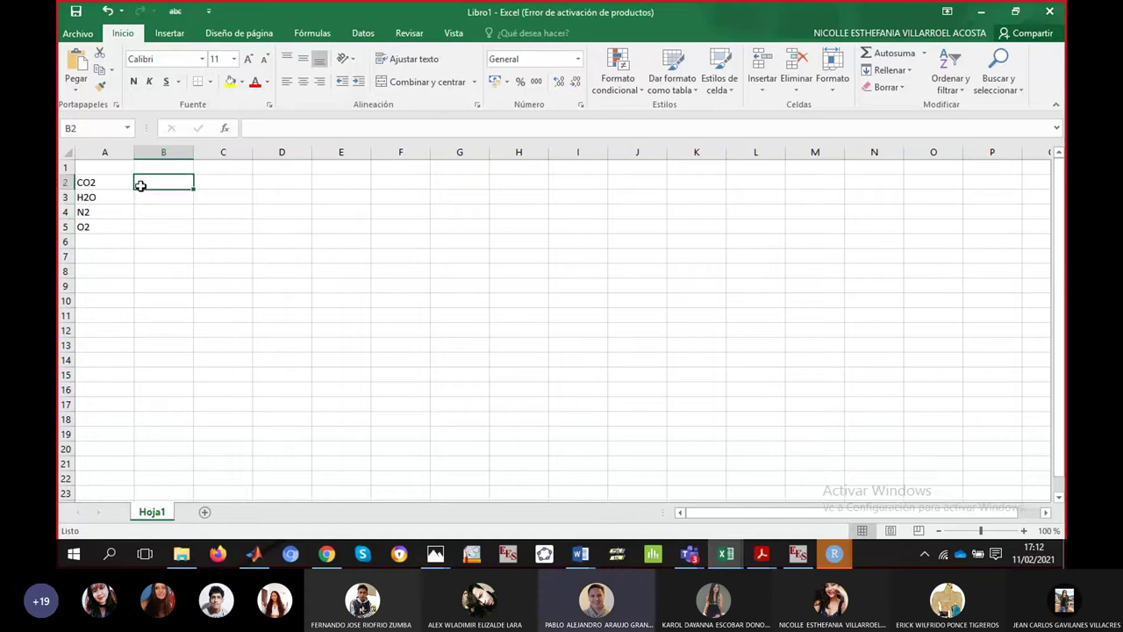
key("Up")
type("M")
key("Return")
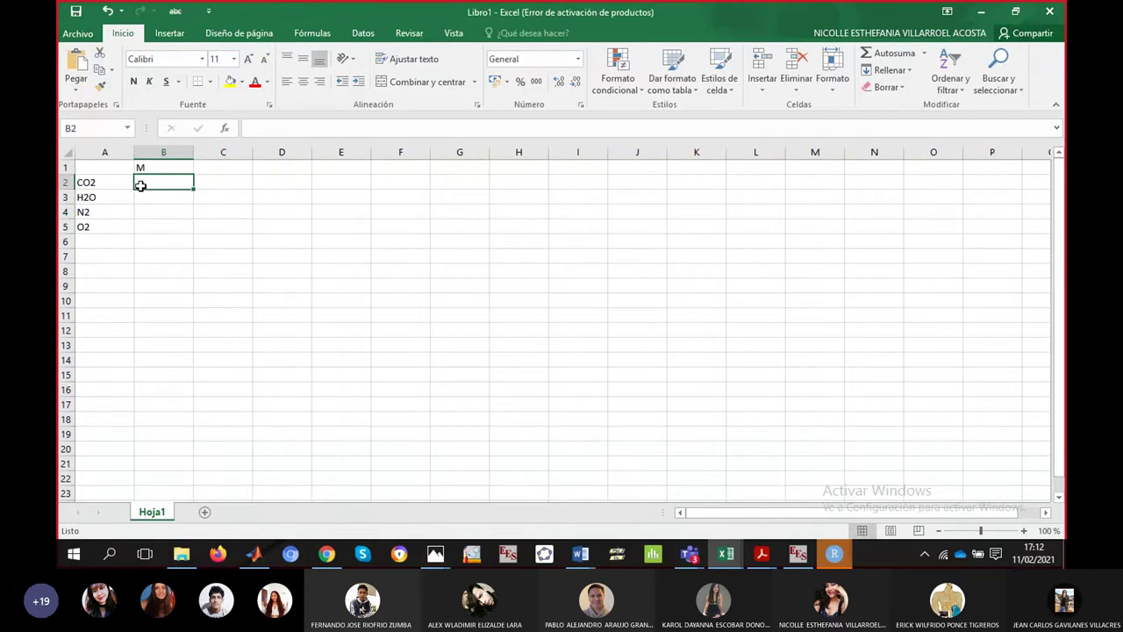
type("28")
key("Return")
type("18")
key("Return")
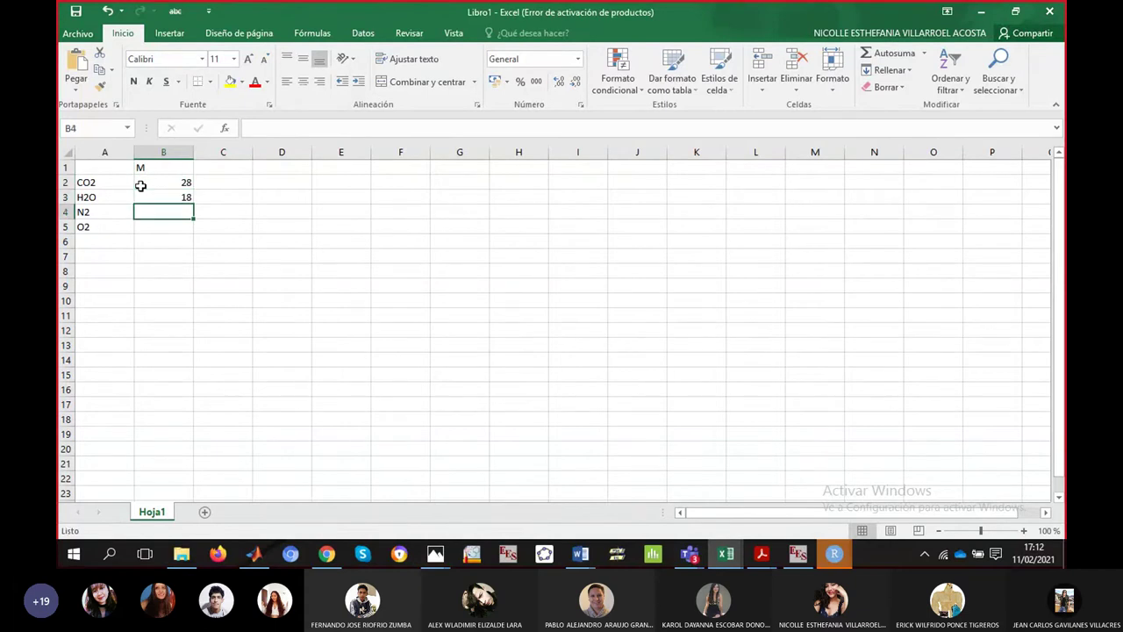
type("28")
key("Return")
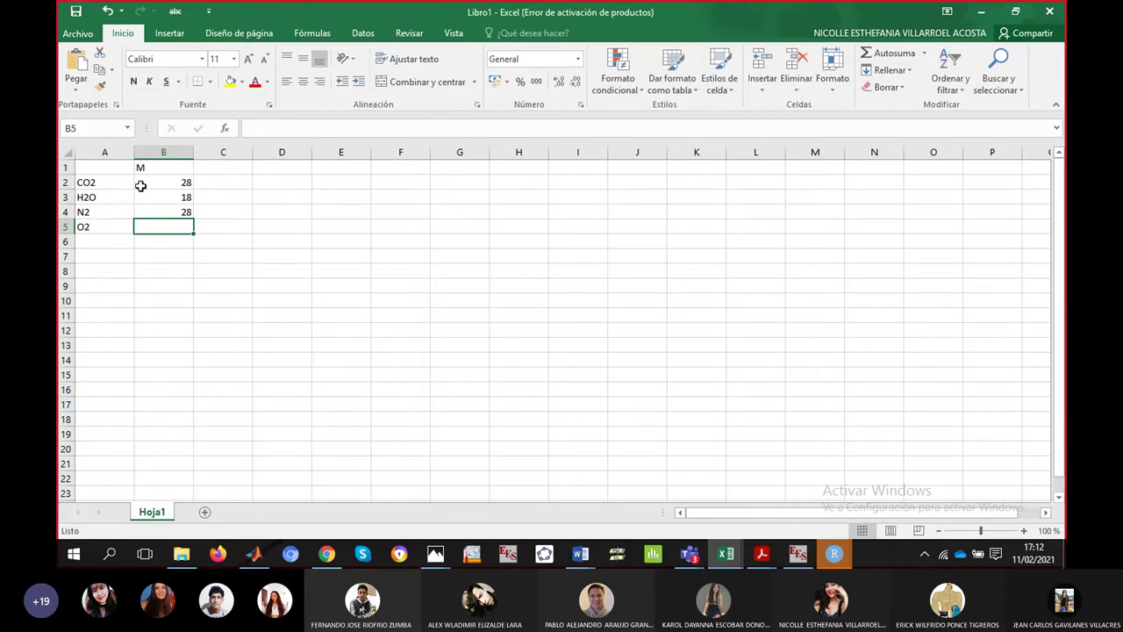
- Correct the M value of CO2 in B2 to 44 and enter 32 for O2 in B5
left_click(168, 181)
type("44")
key("Return")
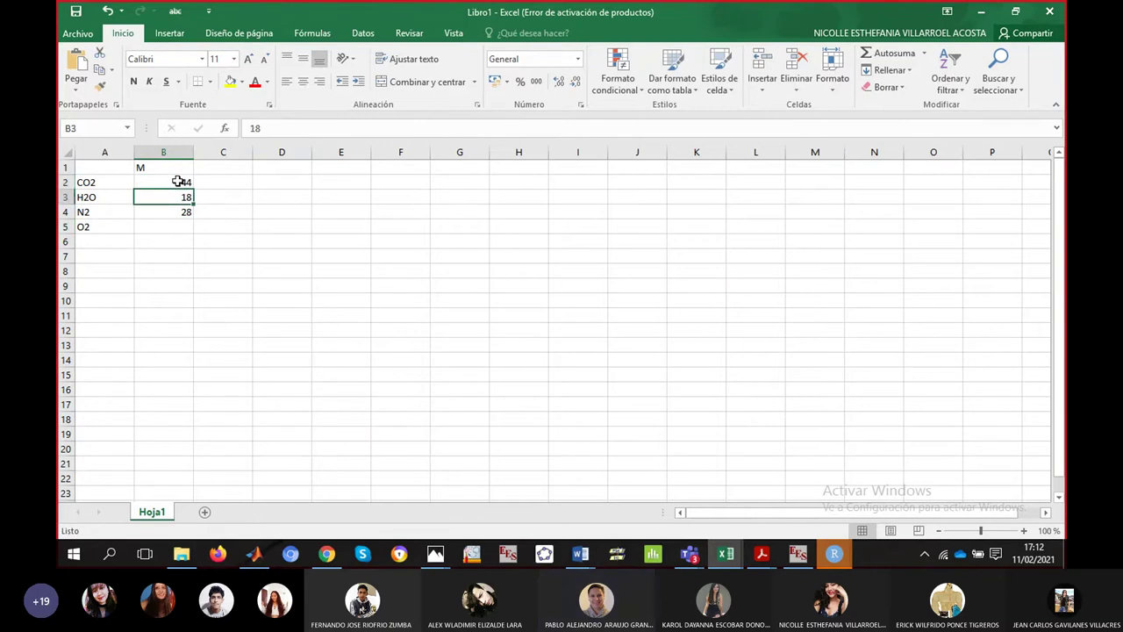
key("Down")
key("Down")
type("32")
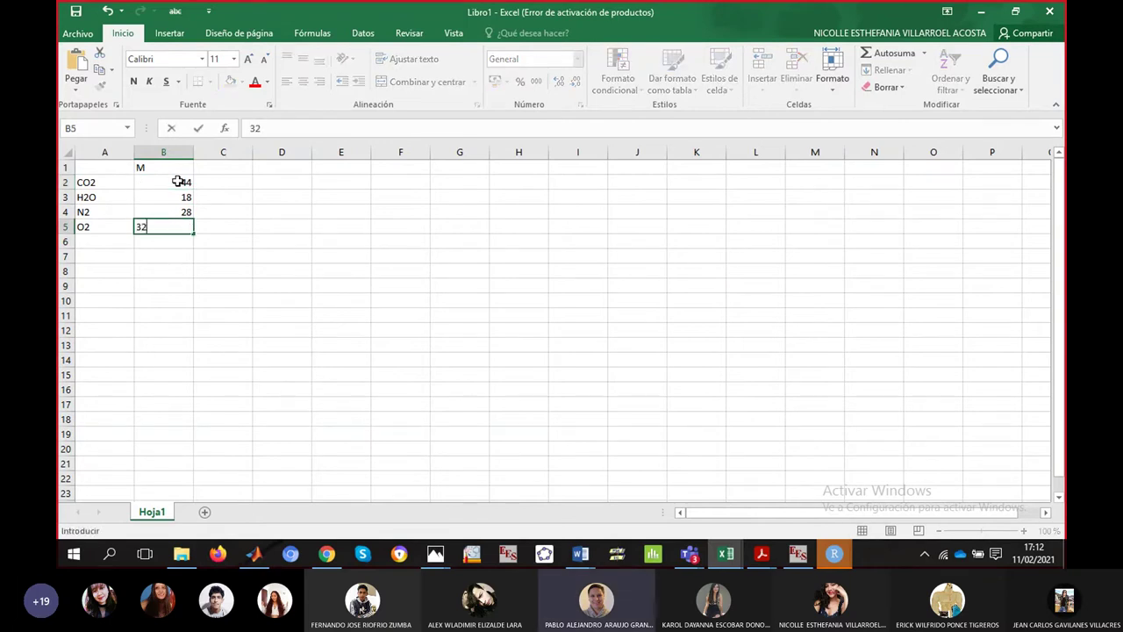
key("Tab")
- Enter the gas fractions 0,07, 0,14, 0,73 and 0,06 in cells C2 to C5
key("Up")
key("Up")
key("Up")
type("0,07")
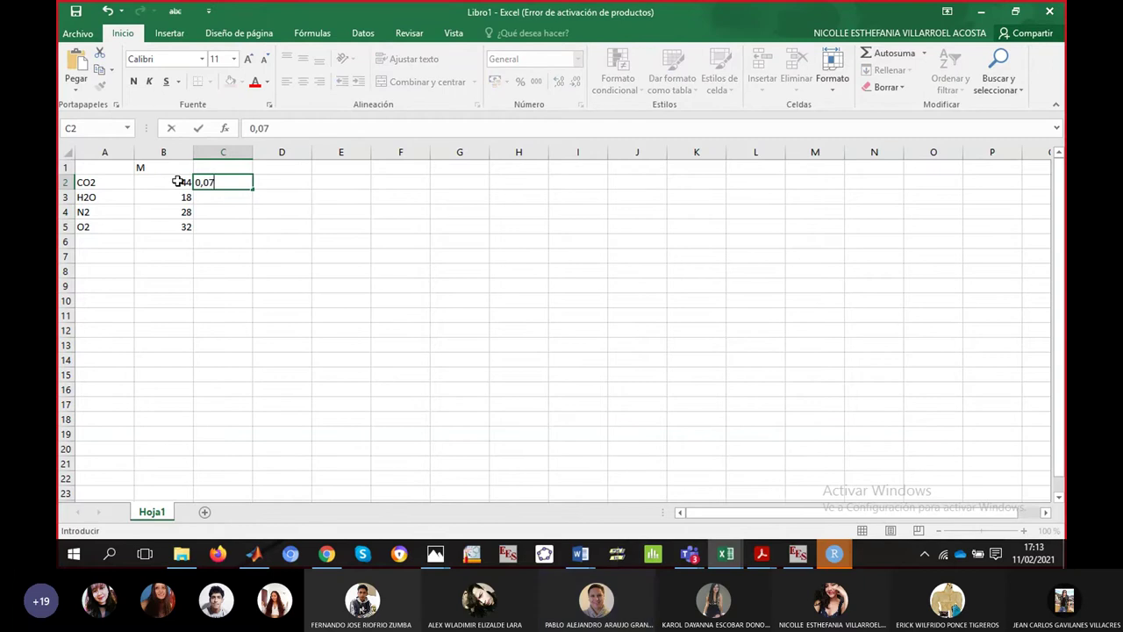
key("Return")
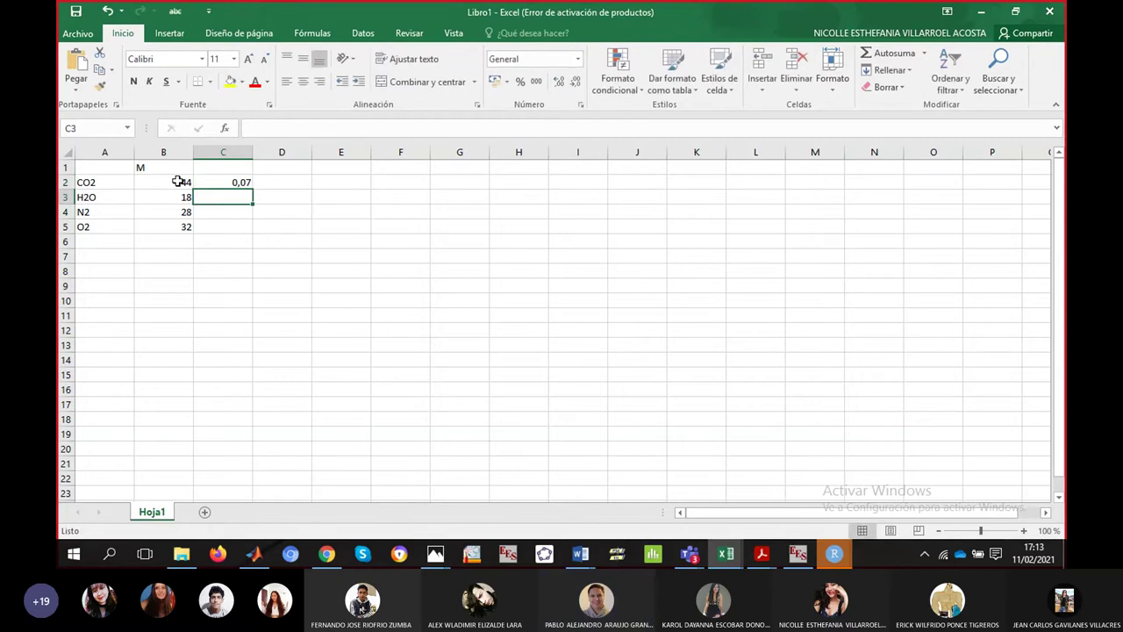
type("0,14")
key("Return")
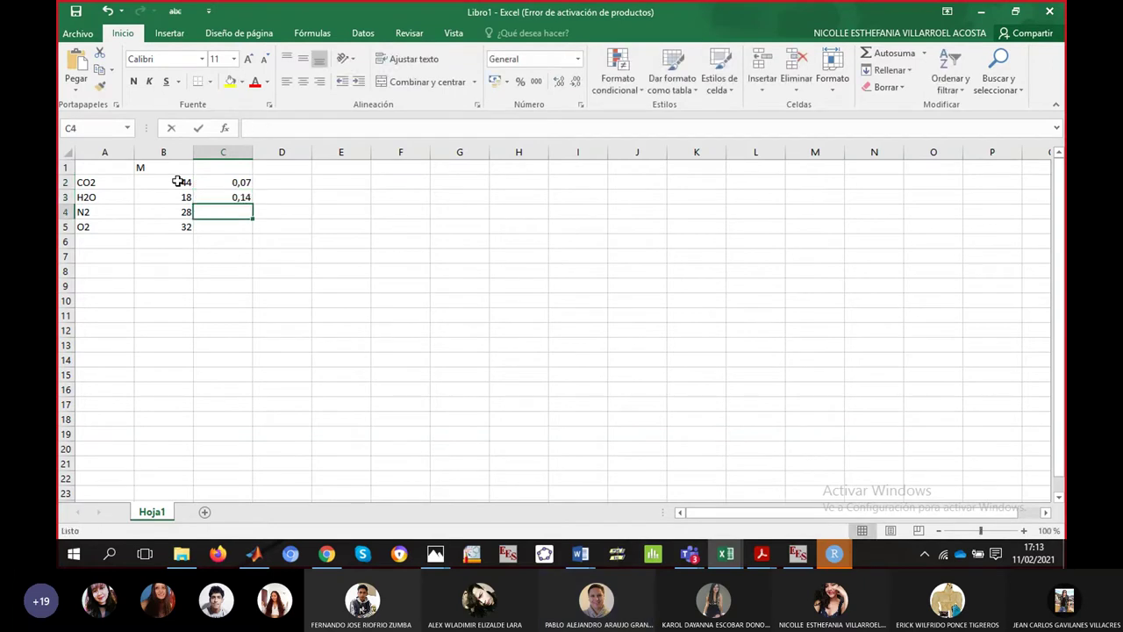
type("0,733")
key("BackSpace")
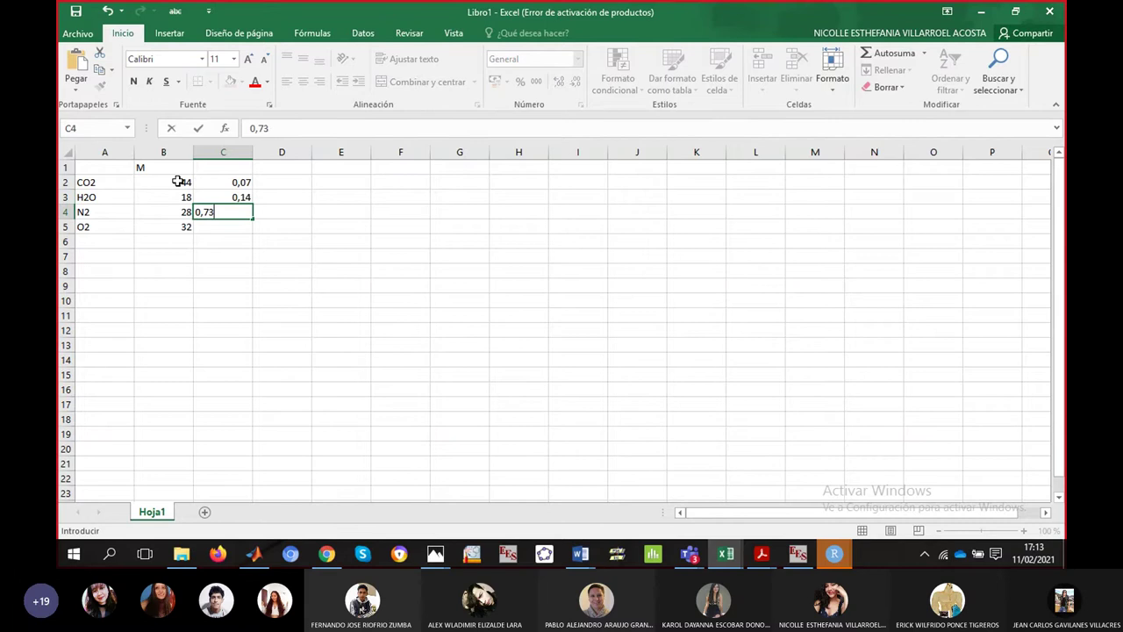
key("Return")
type("0,06")
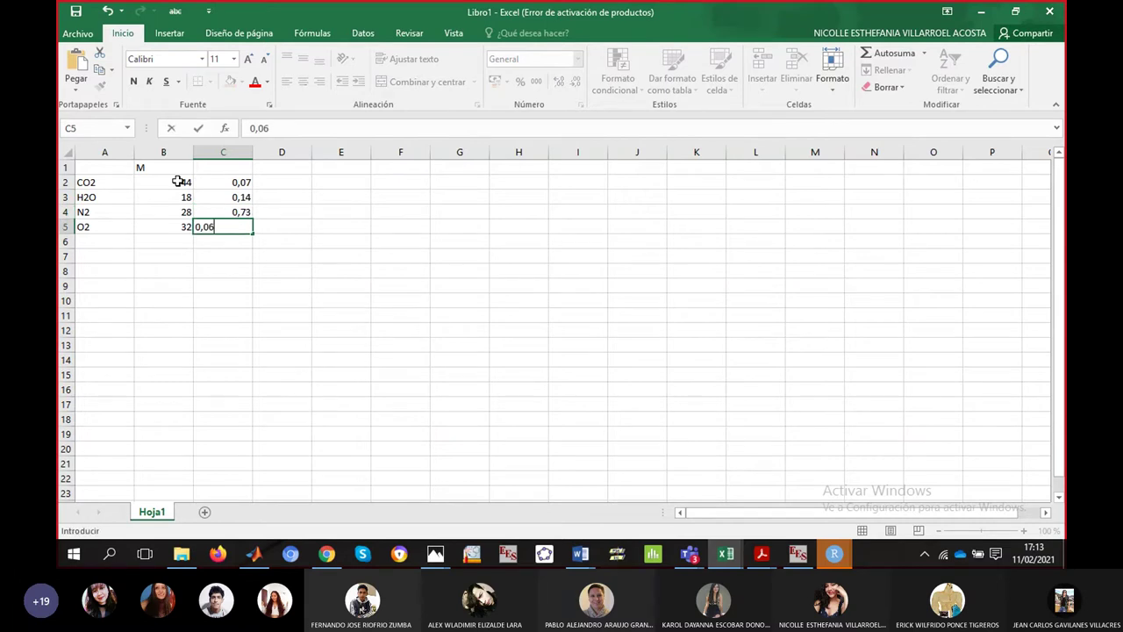
key("Return")
- Calculate the mixture's M in B7 with the formula =B2*C2+B3*C3+B4*C4+B5*C5
key("Left")
key("Down")
type("=")
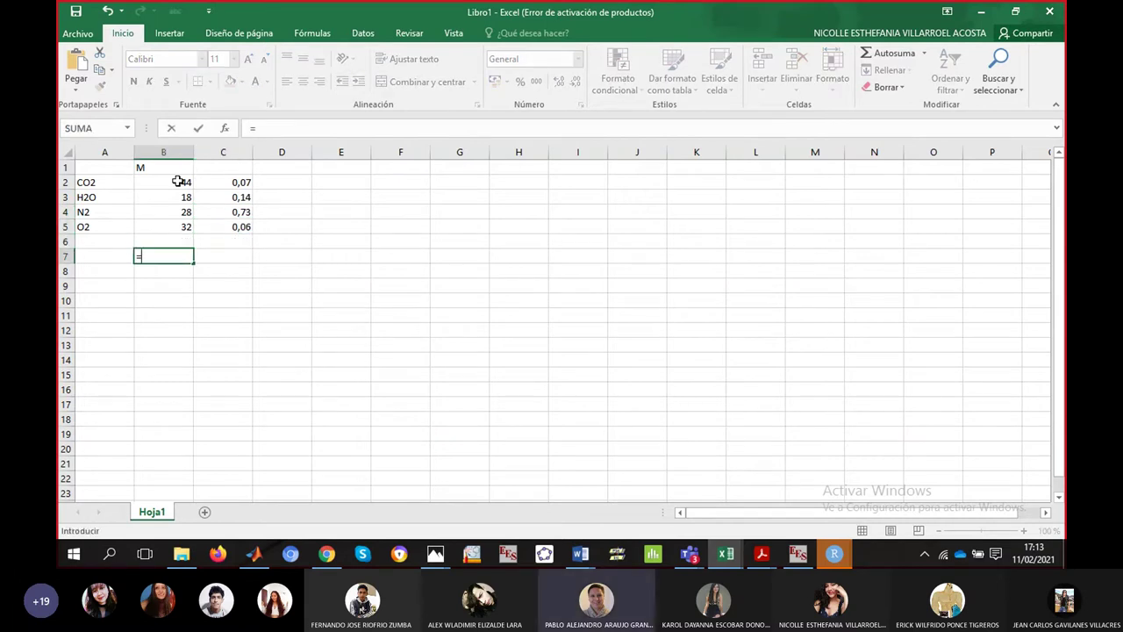
left_click(178, 181)
type("*")
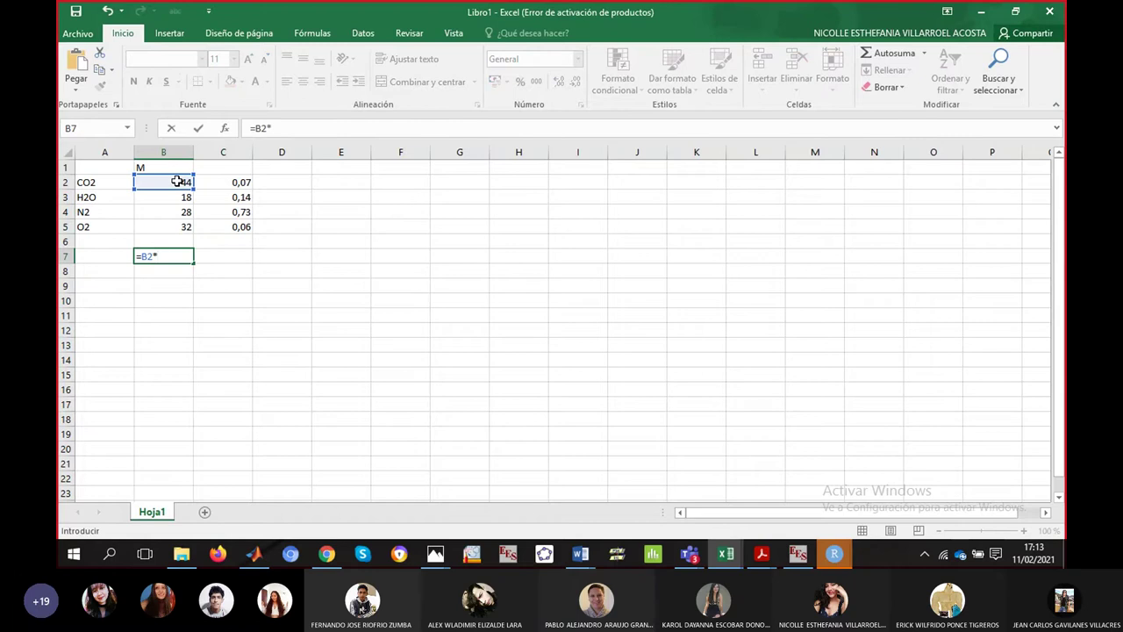
left_click(244, 183)
type("+")
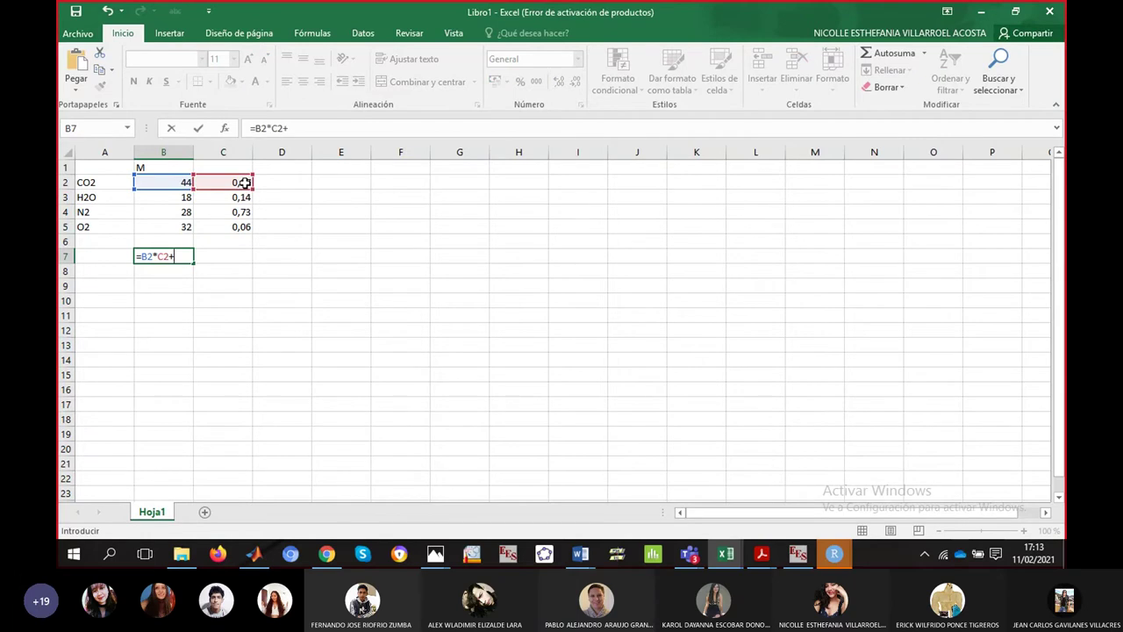
left_click(163, 199)
type("*")
left_click(243, 199)
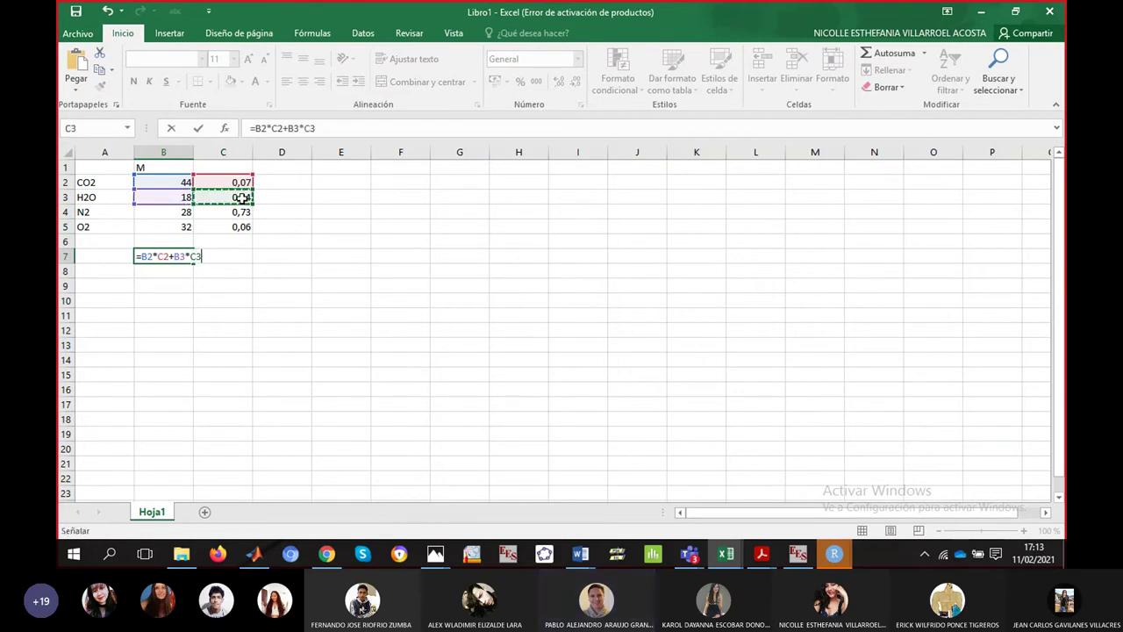
type("+")
left_click(160, 213)
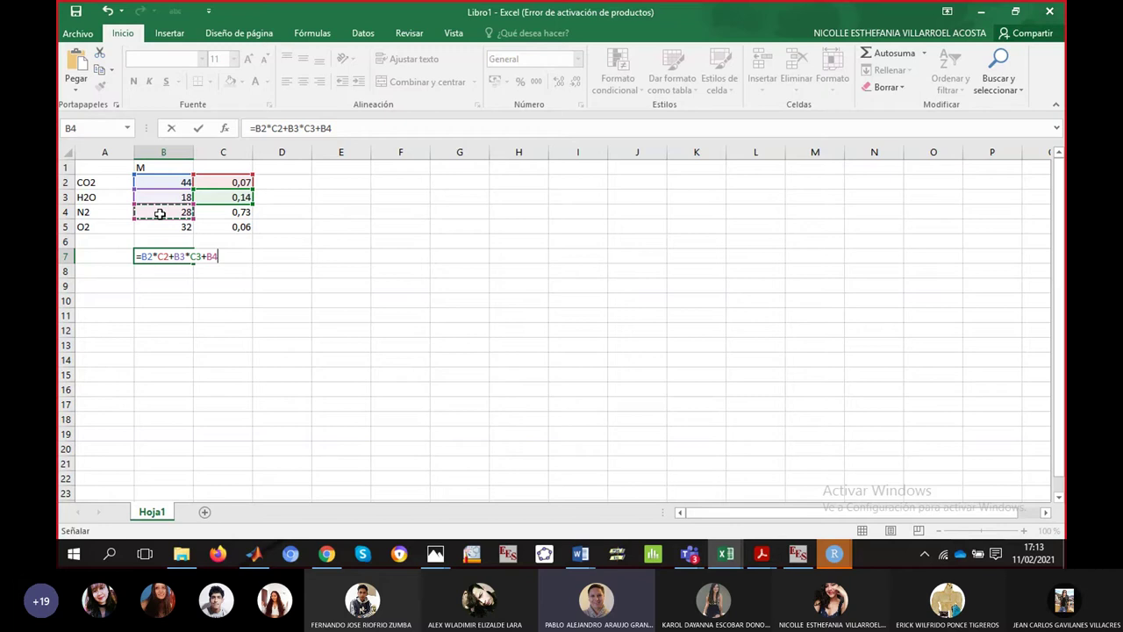
type("*")
left_click(215, 211)
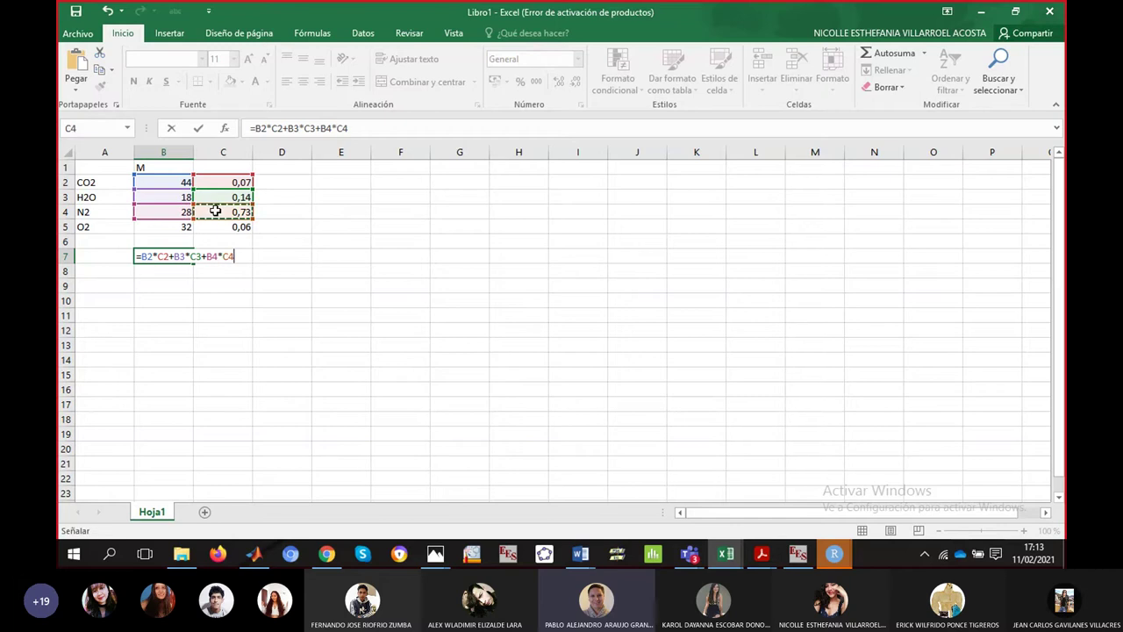
type("+")
left_click(168, 227)
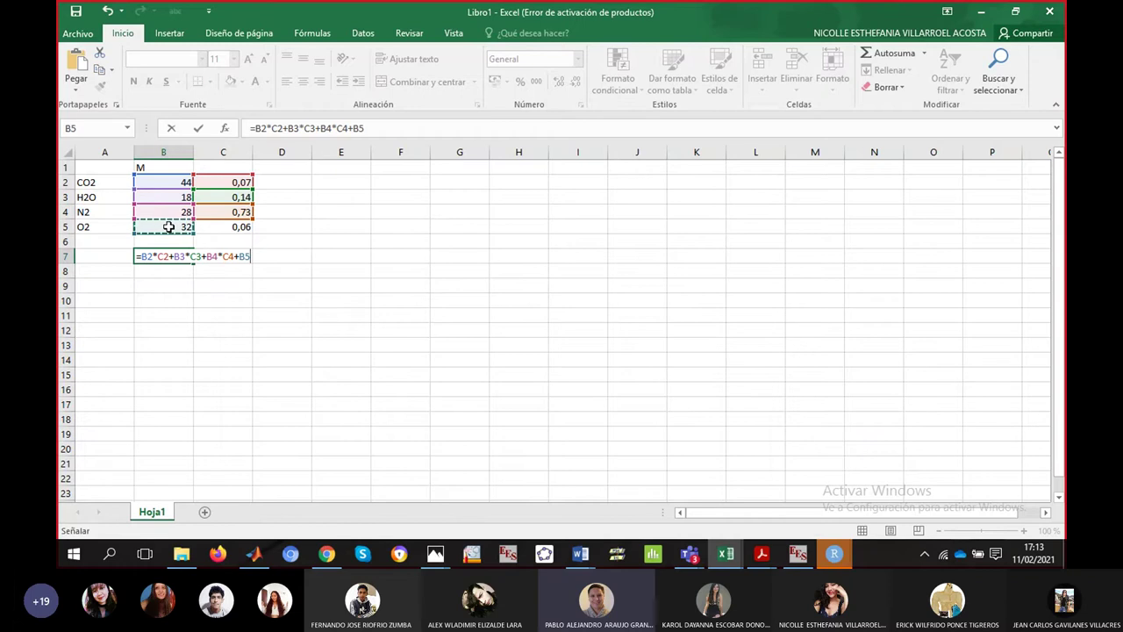
type("*")
left_click(247, 227)
key("Return")
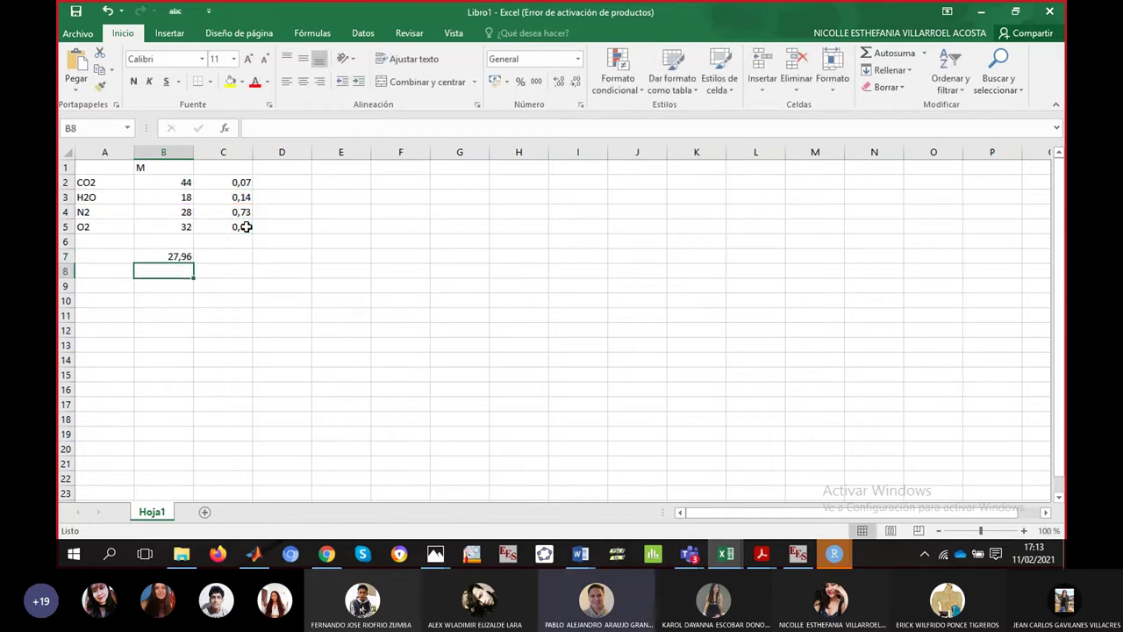
- Calculate the same sum of products in B8 with =SUMAPRODUCTO(B2:B5;C2:C5)
key("Up")
key("Down")
type("=suma")
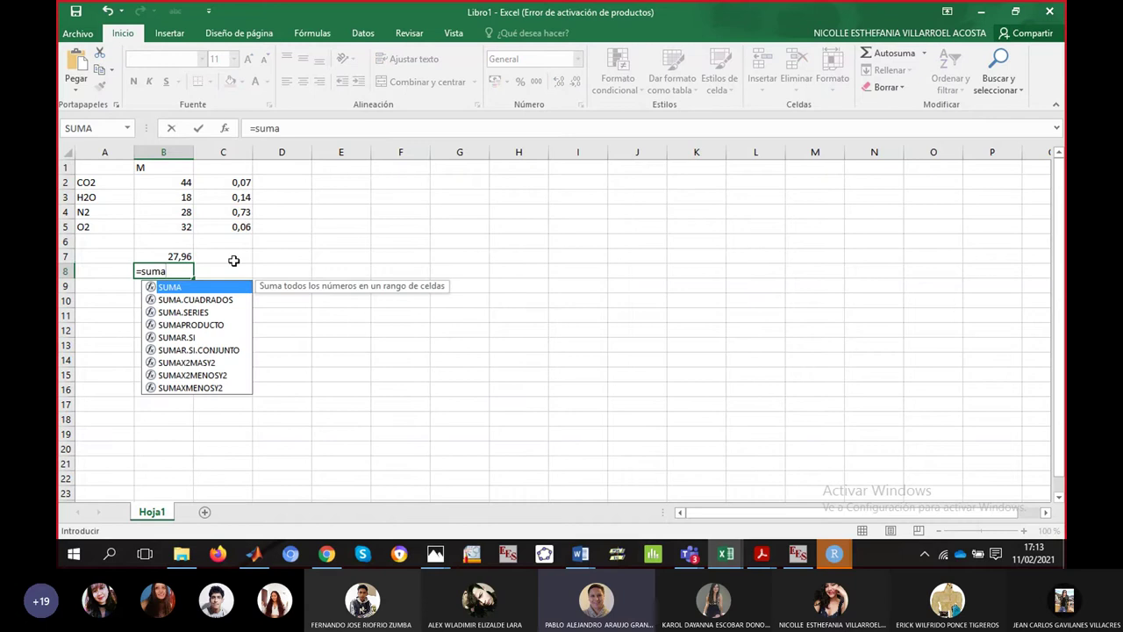
double_click(198, 325)
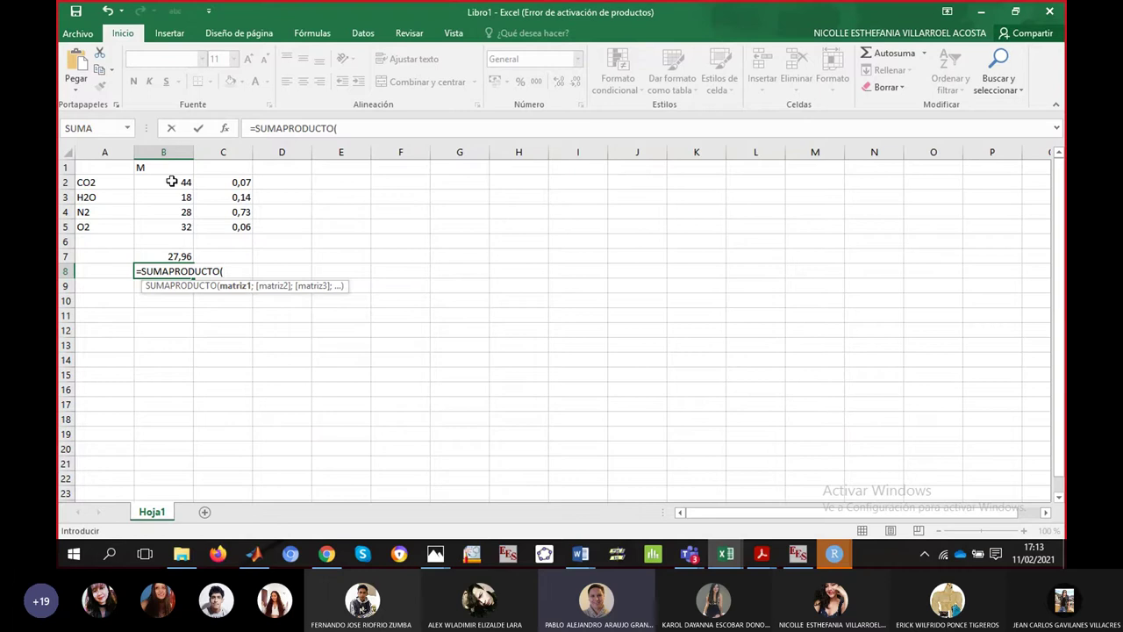
left_click_drag(172, 182, 174, 225)
type(";")
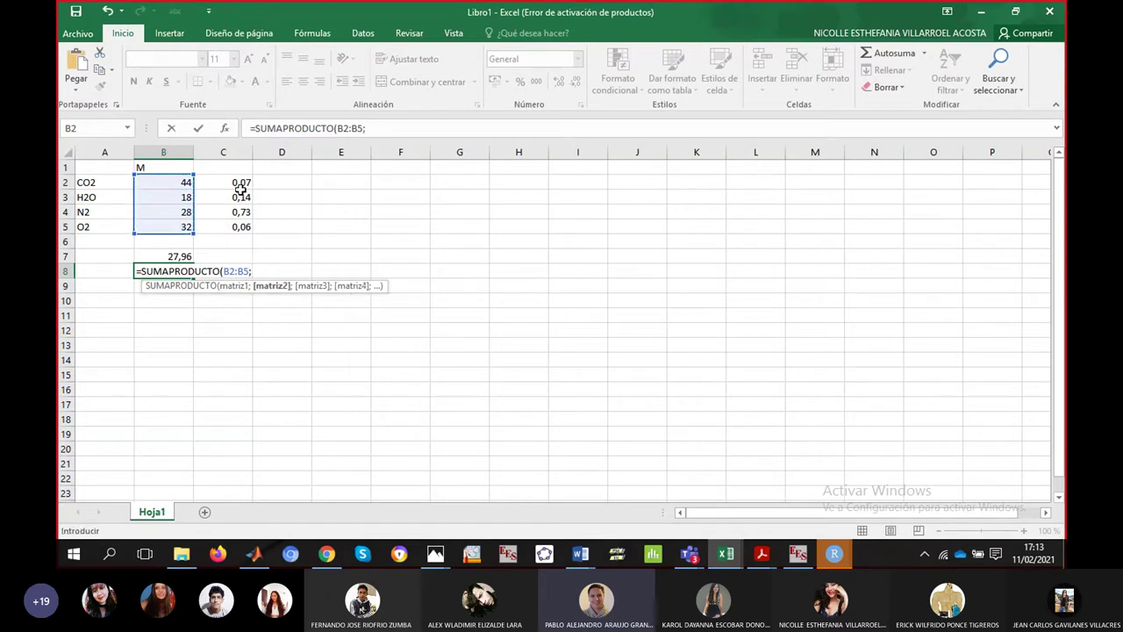
left_click_drag(238, 181, 237, 227)
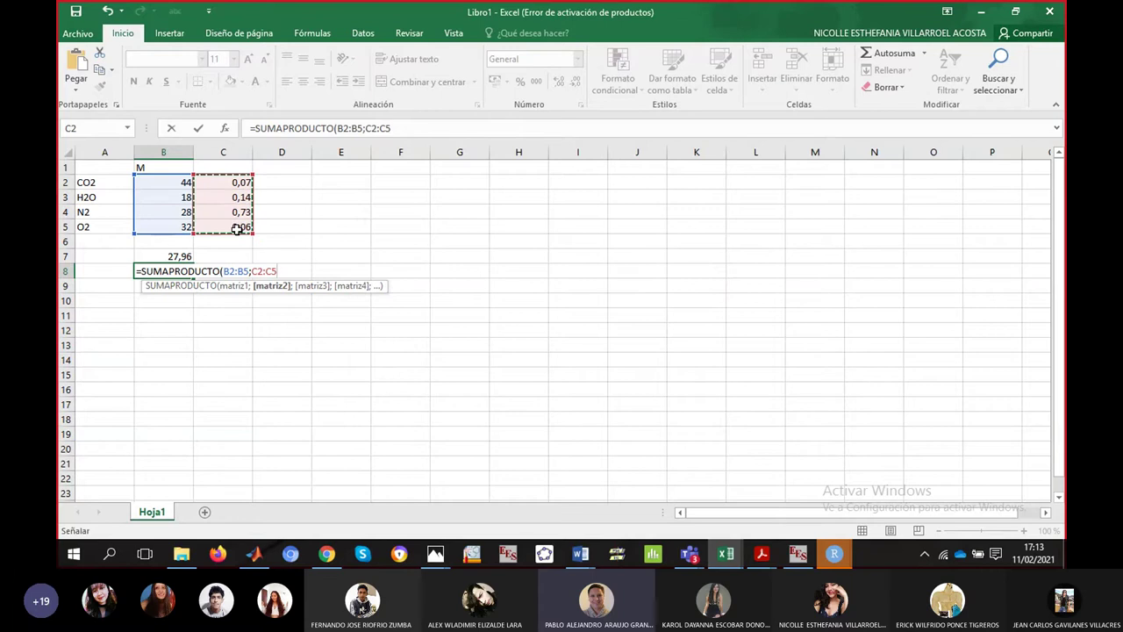
type(")")
key("Return")
key("Up")
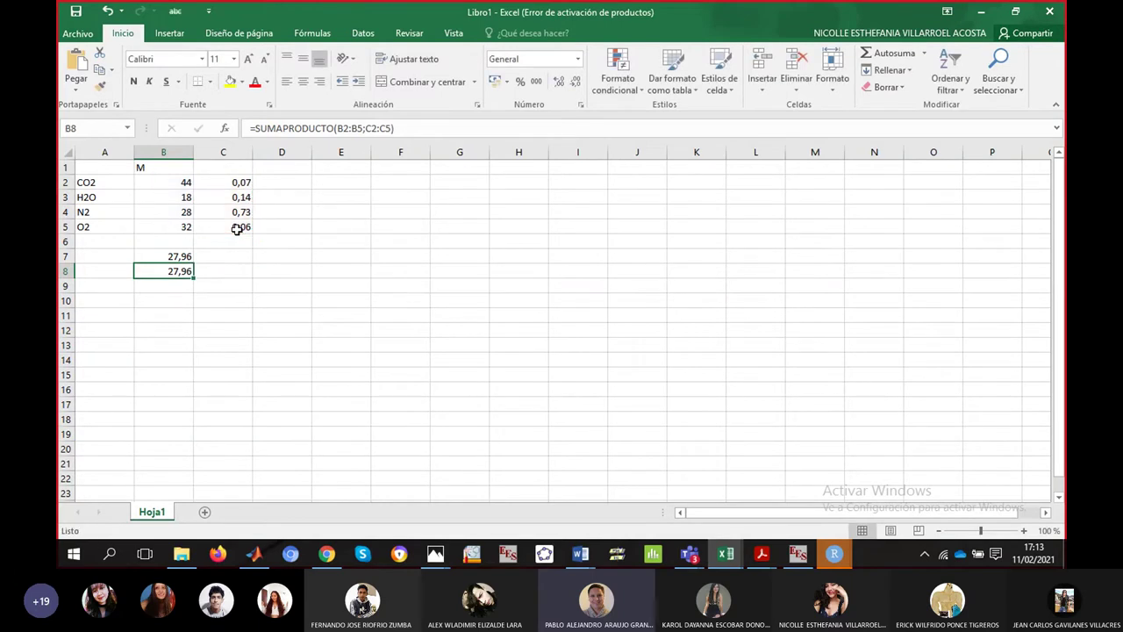
- Add the unit kg/kmol in C7 beside the mixture's M result
key("Up")
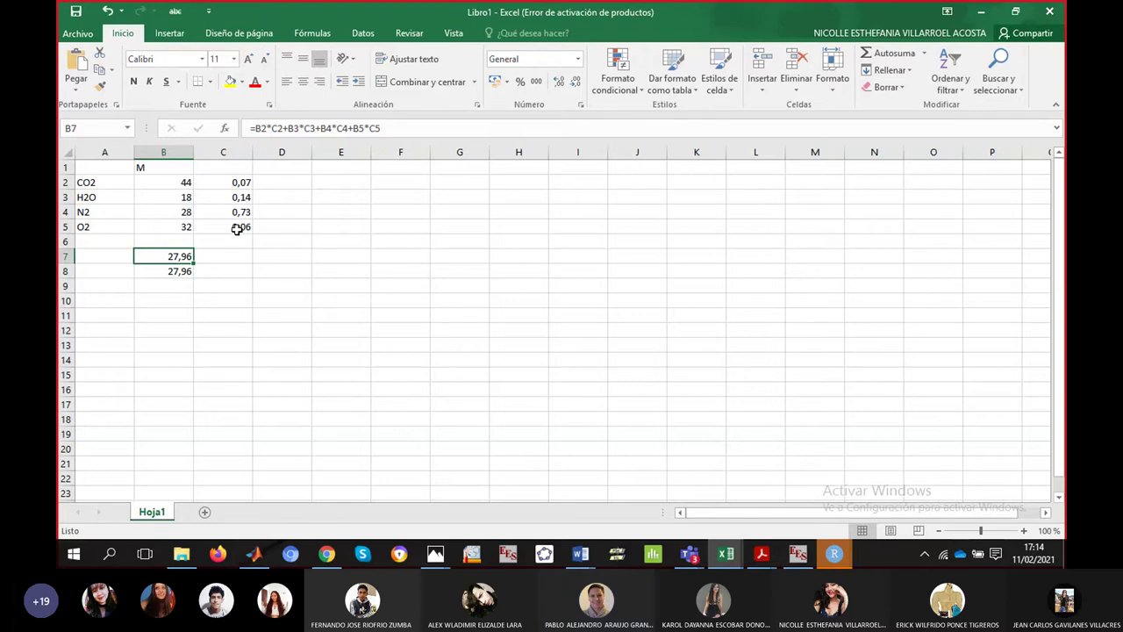
key("Left")
key("Right")
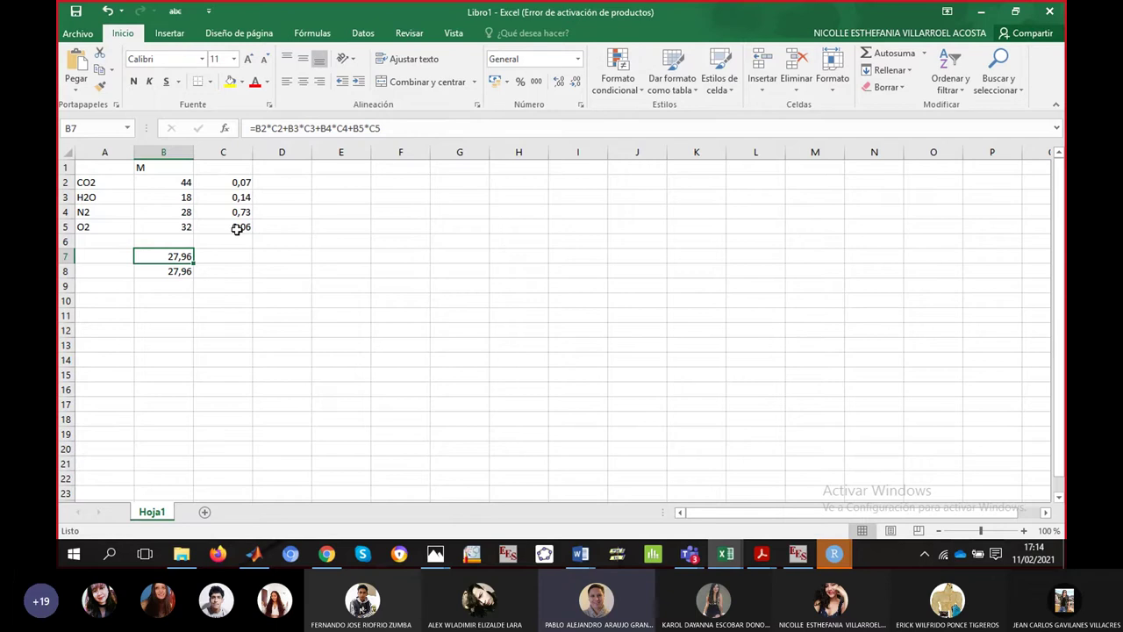
key("Right")
type("k")
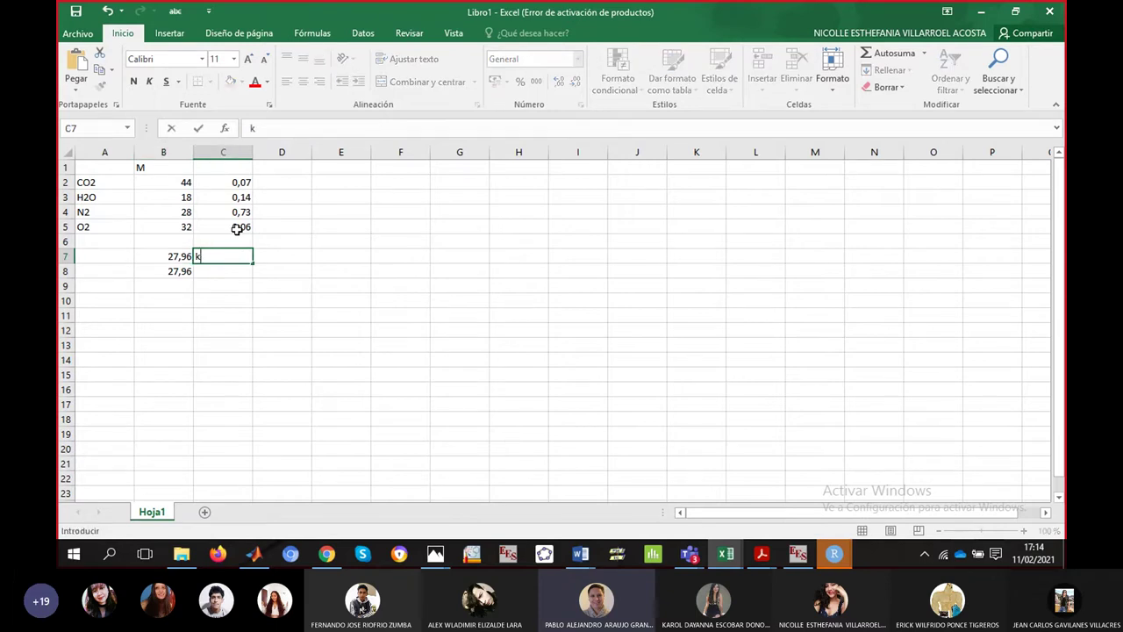
type("g/kmol")
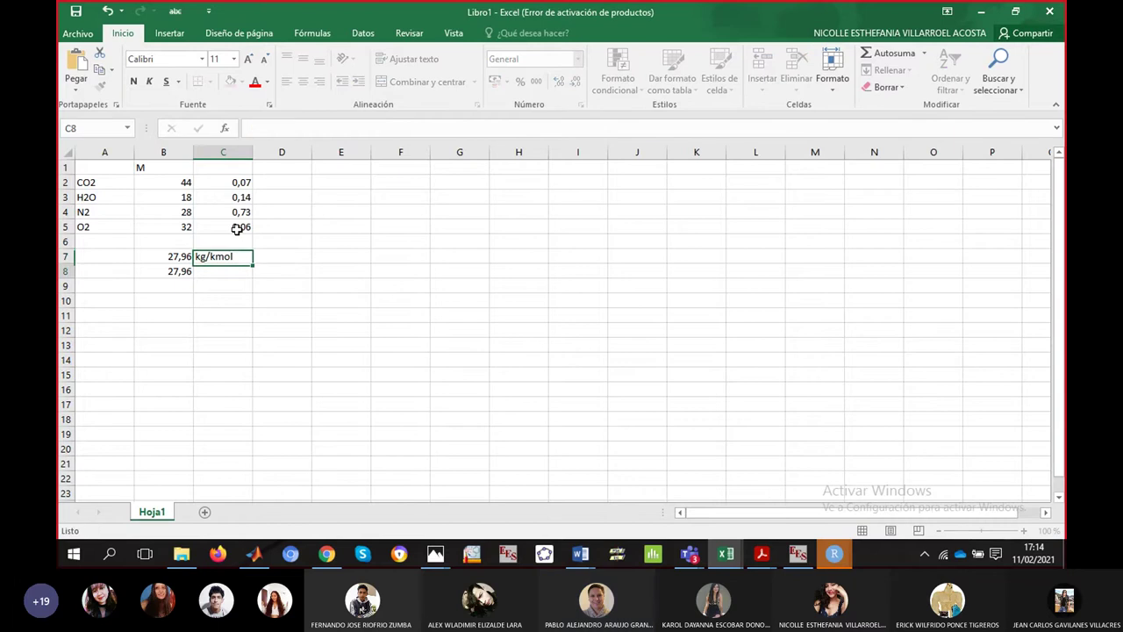
key("Return")
key("Return")
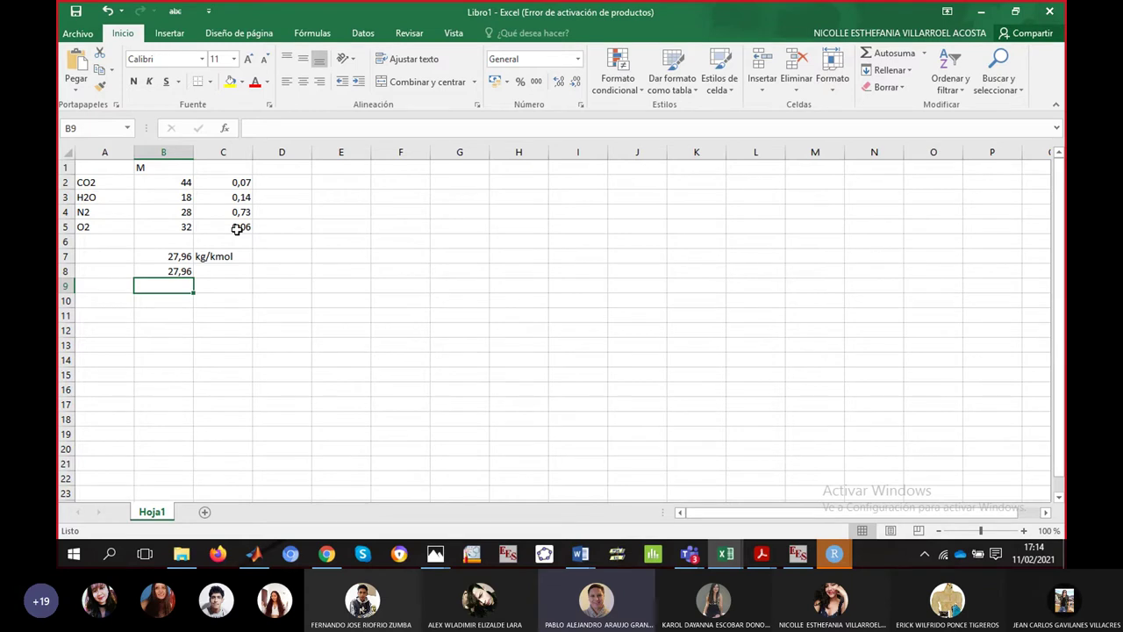
- Label B9 as P and enter its value 100 in C9
key("Down")
key("Up")
type("P")
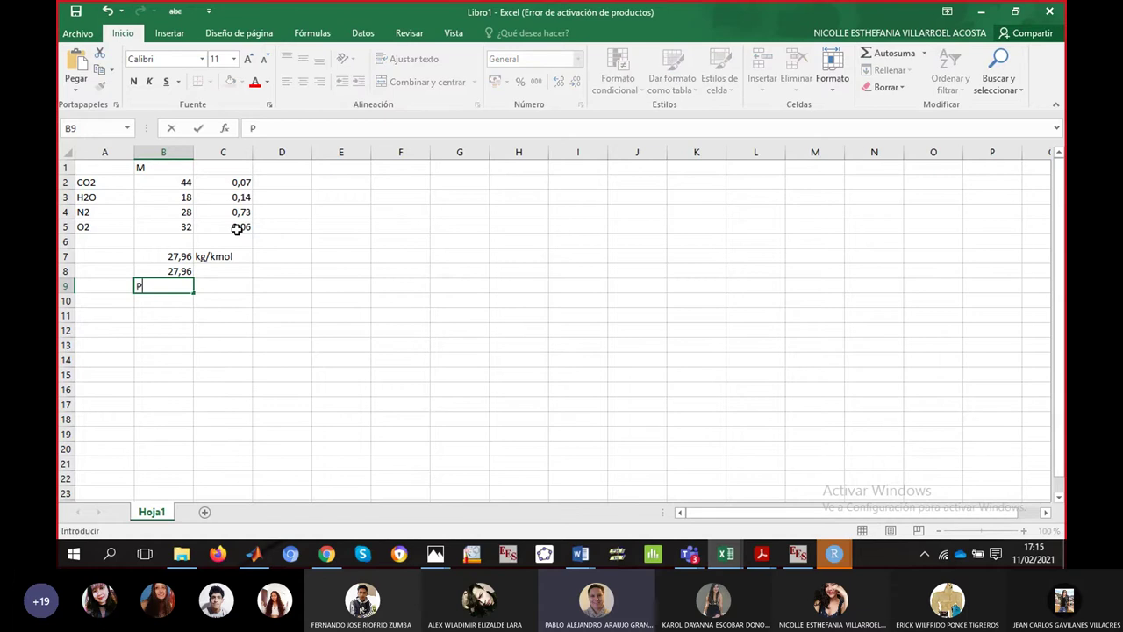
key("Tab")
type("80")
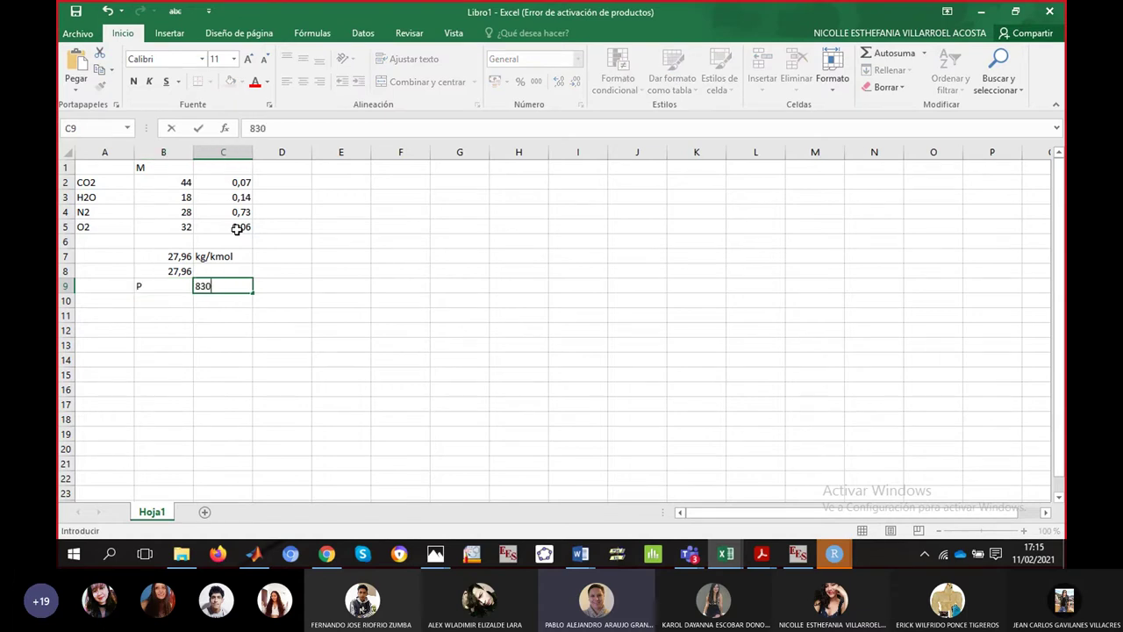
key("BackSpace")
key("BackSpace")
type("100")
key("Return")
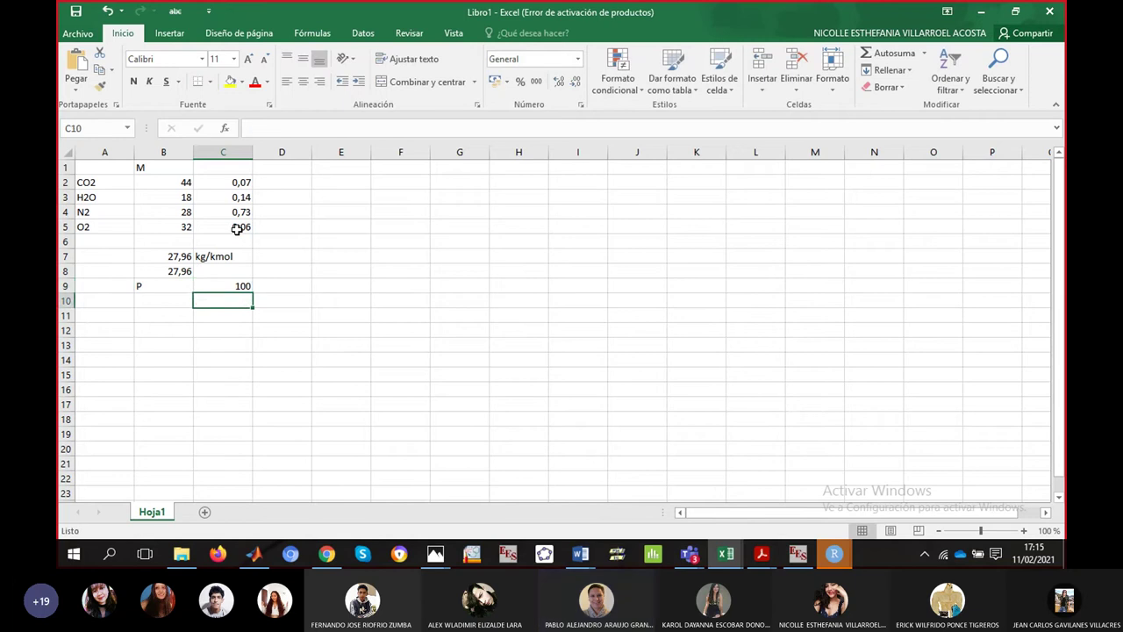
- Label B10 as T and add the unit kPa in D9 beside the pressure value
key("Down")
key("Left")
key("Up")
type("T")
key("Tab")
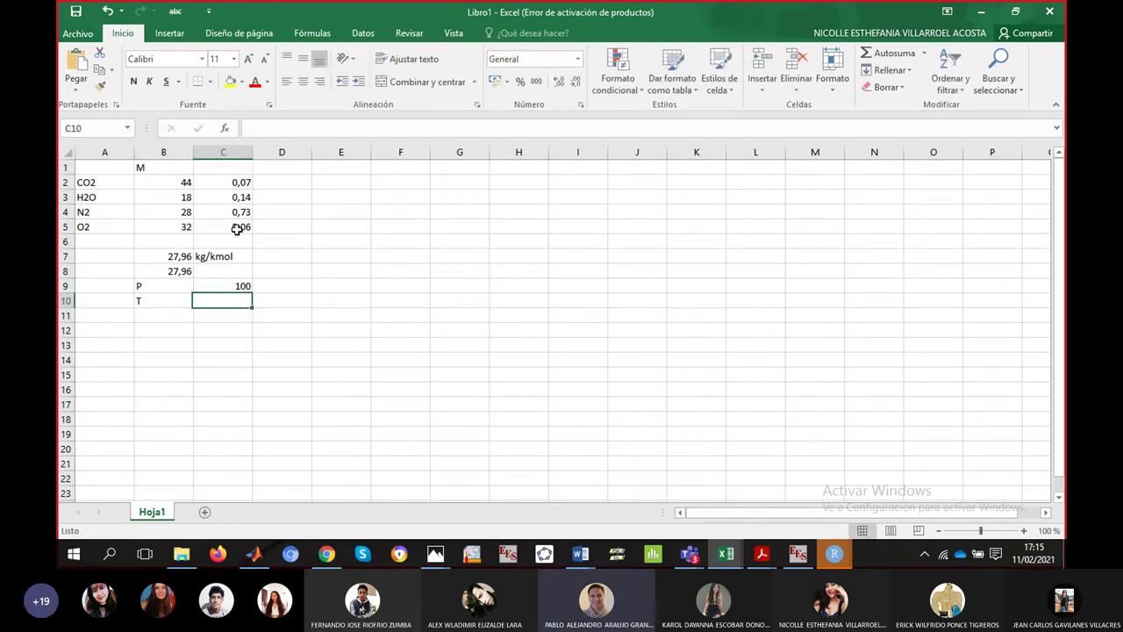
key("Right")
key("Up")
type("kPa")
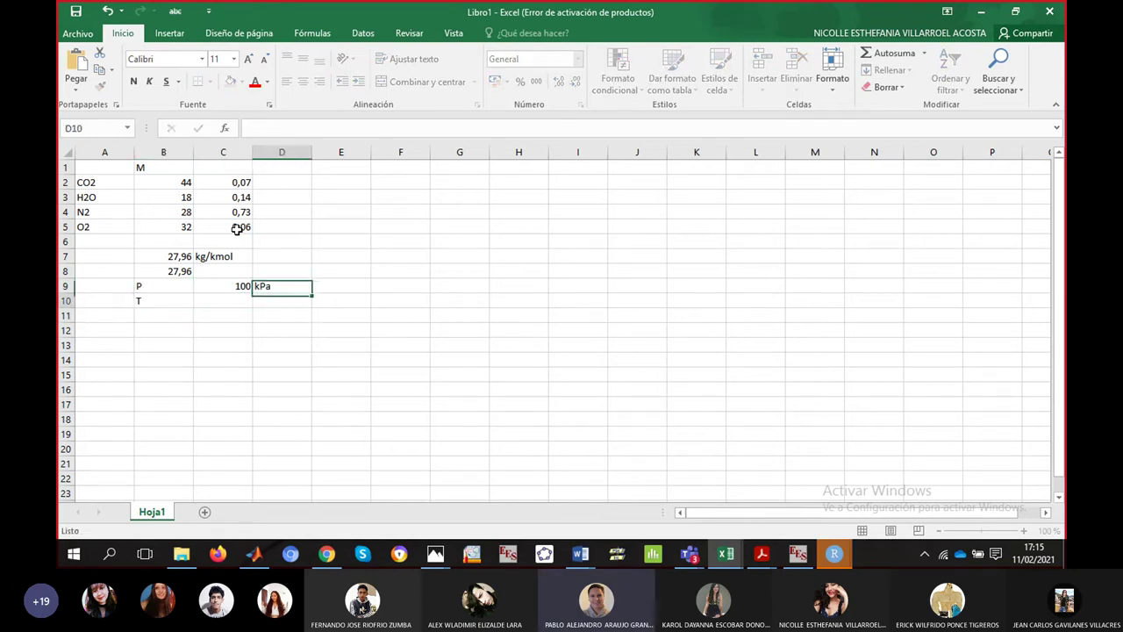
key("Return")
- Enter the temperature 830 in C10 with its unit K in D10
key("Left")
type("830")
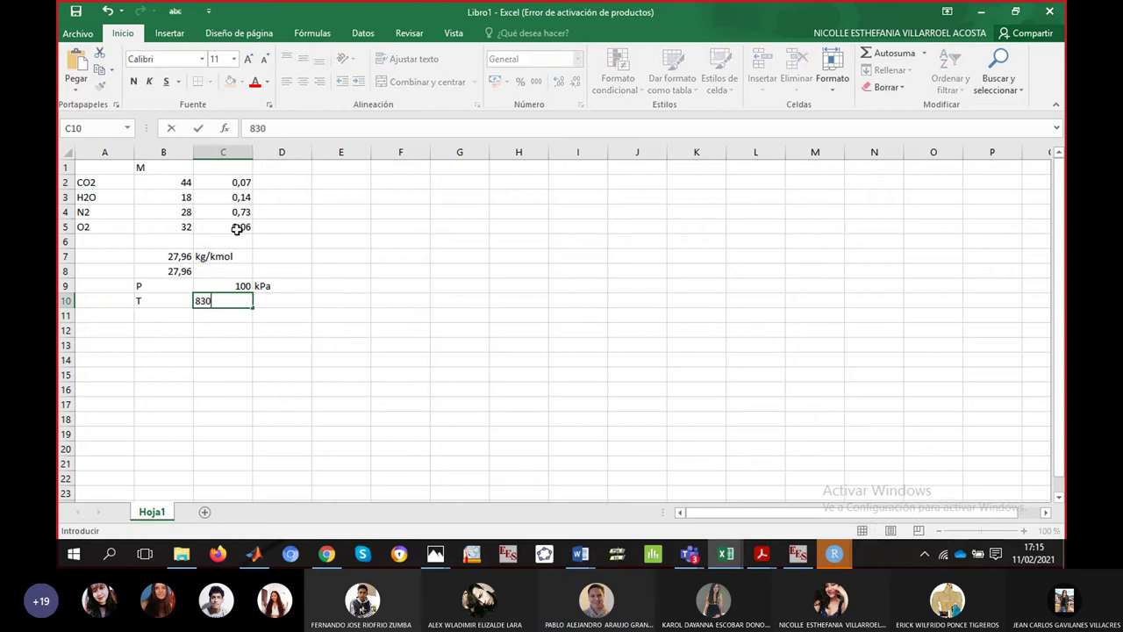
key("Tab")
type("K")
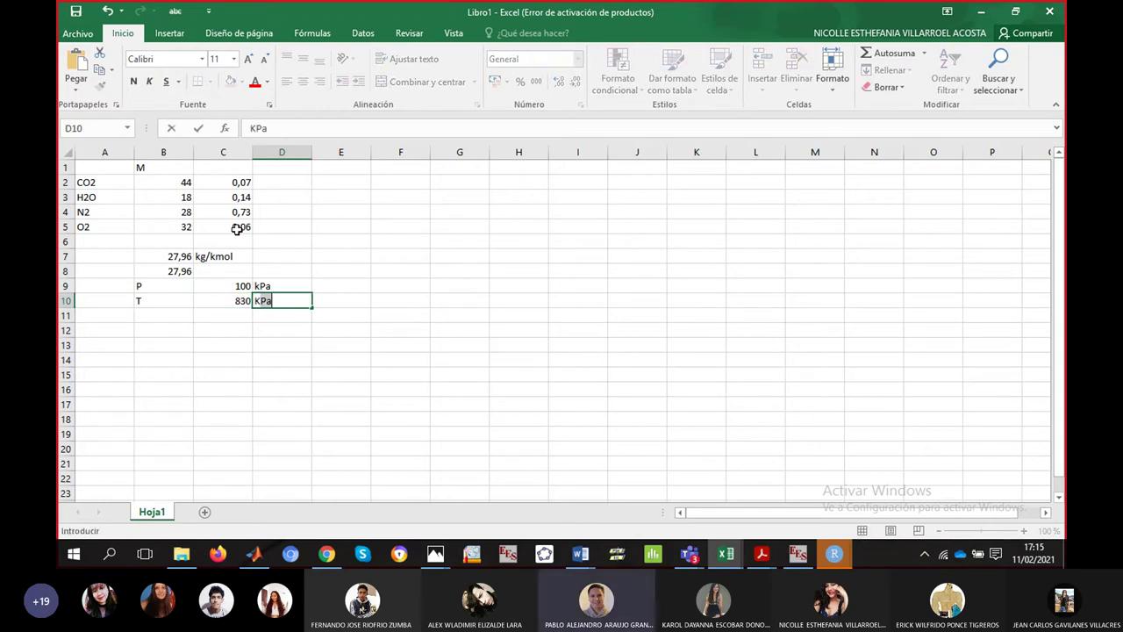
key("Up")
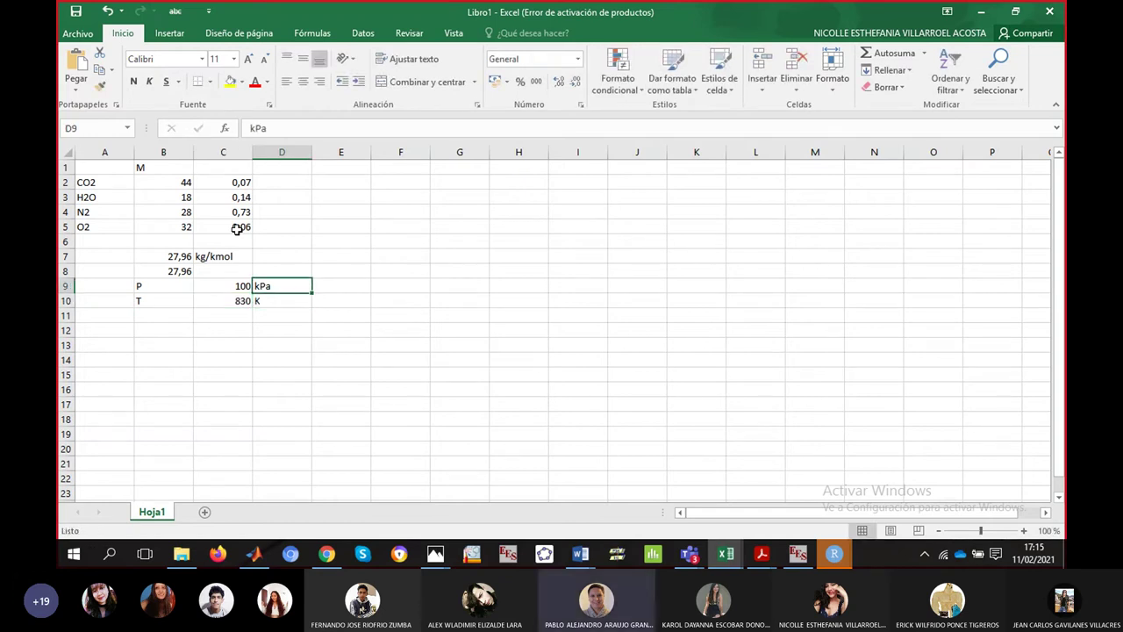
- Label B11 as R and enter the gas constant 8,31434 in C11
key("Right")
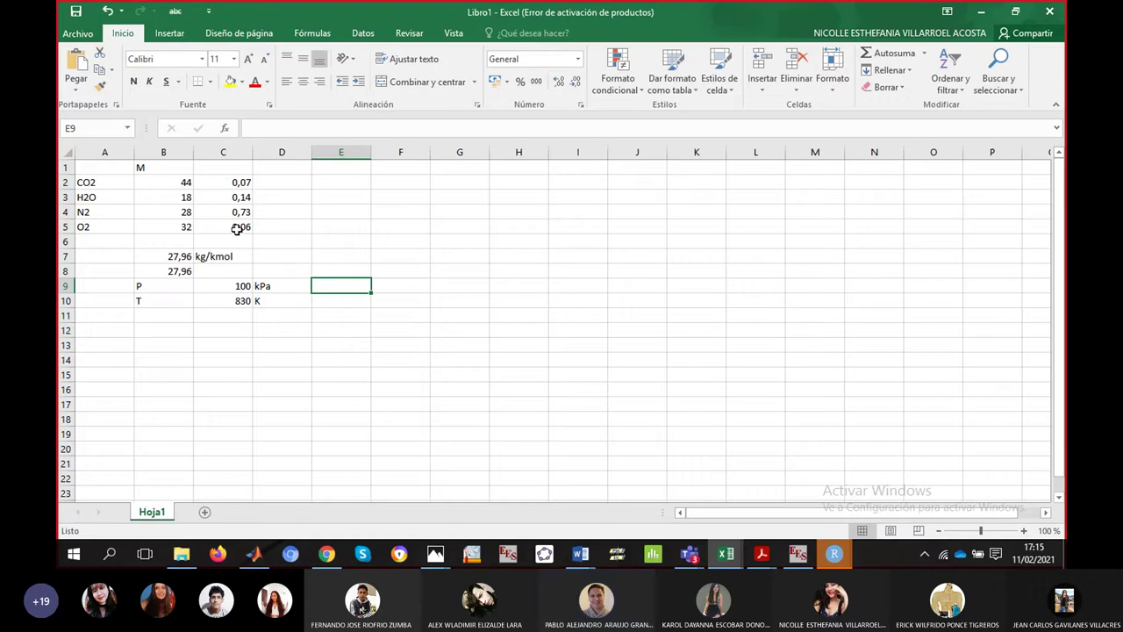
key("Down")
key("Down")
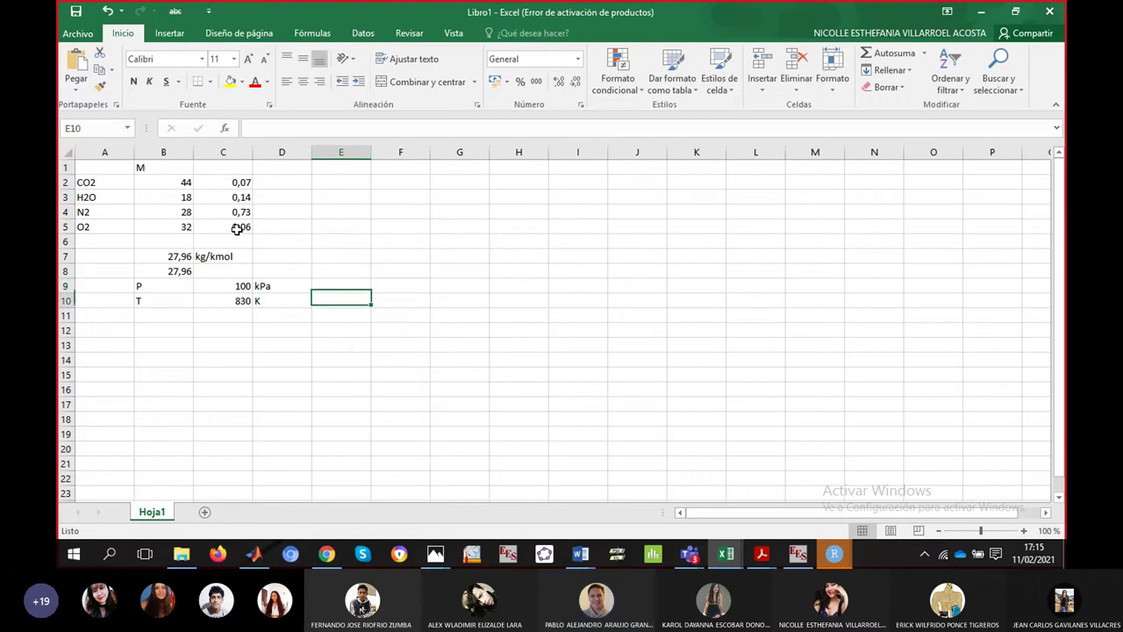
key("Left")
key("Left")
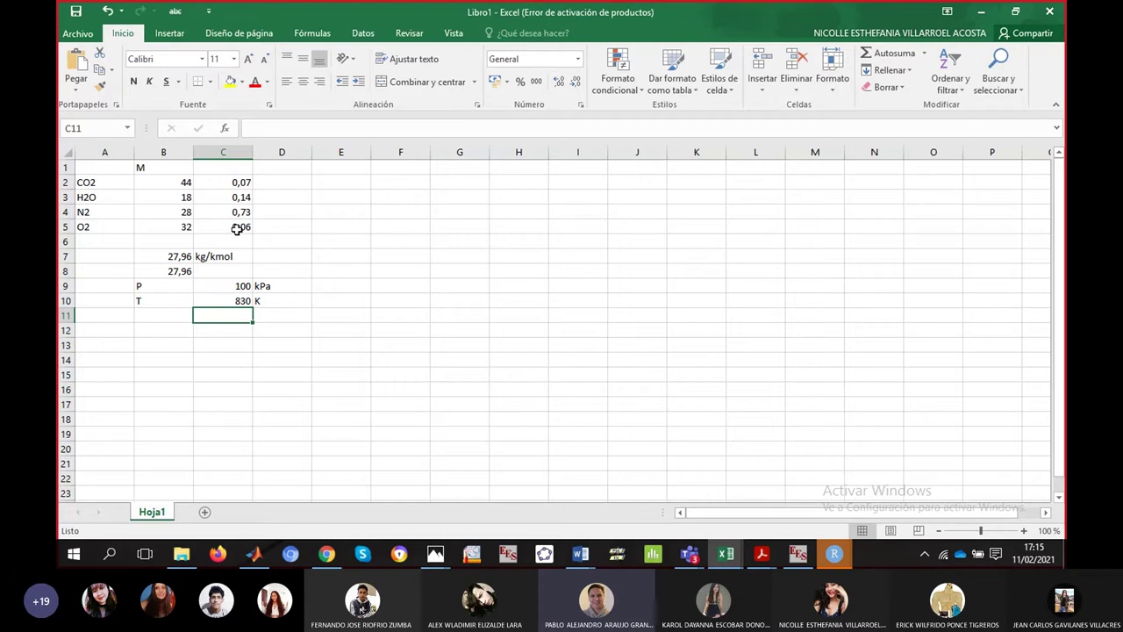
key("Left")
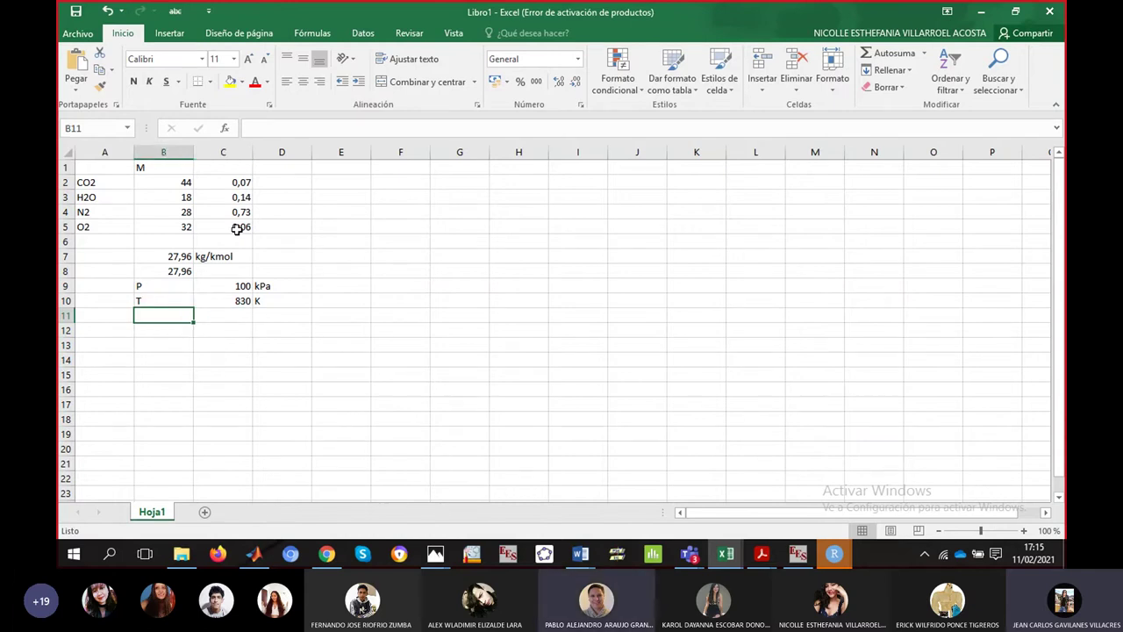
type("R")
key("Tab")
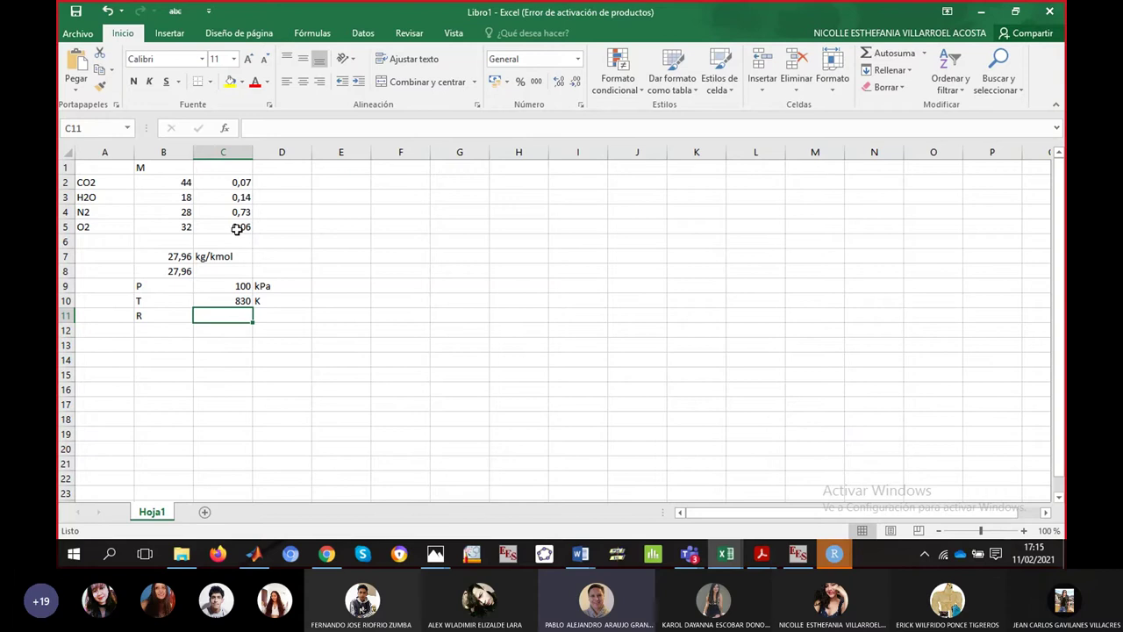
type("8,")
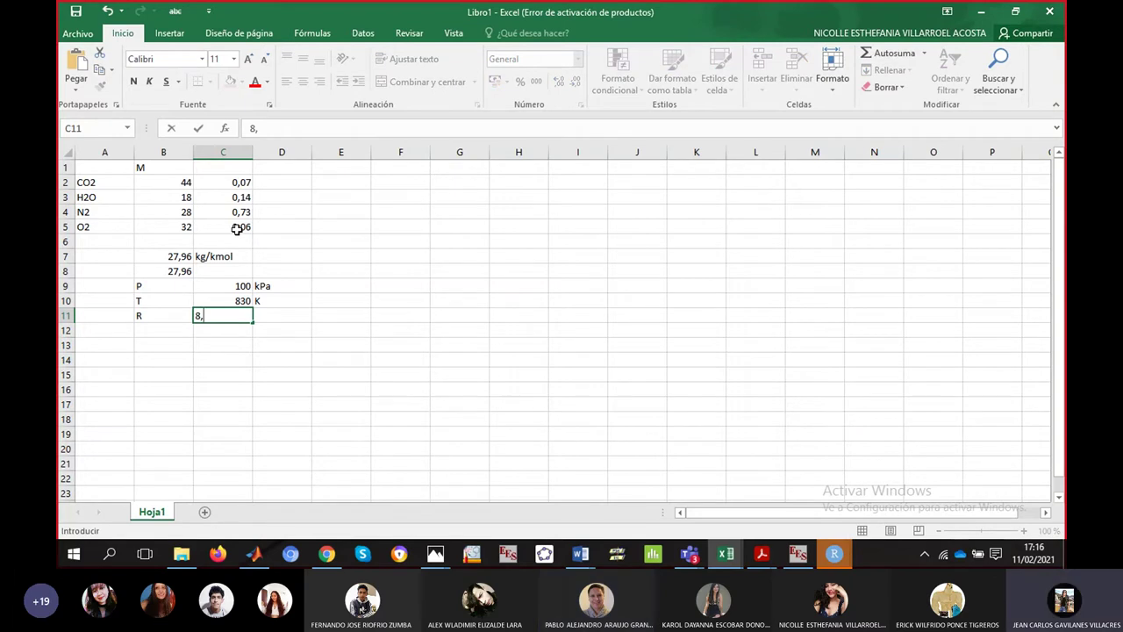
type("31434")
key("Tab")
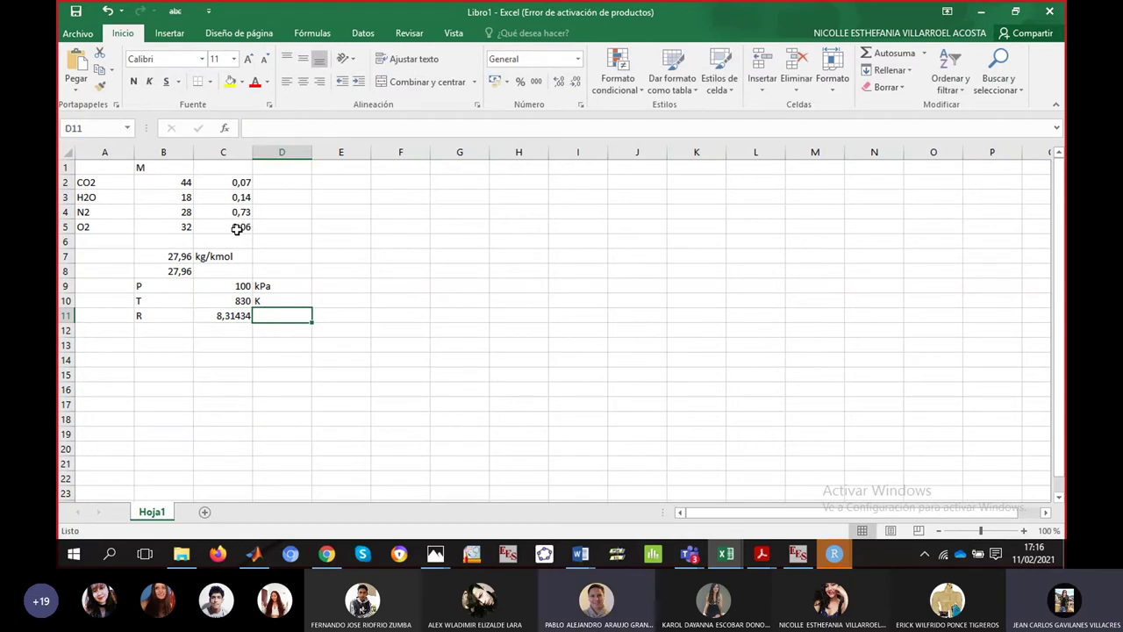
- Enter the pressure in pascals as 100000 in E9 with the unit Pa in F9
key("Up")
key("Up")
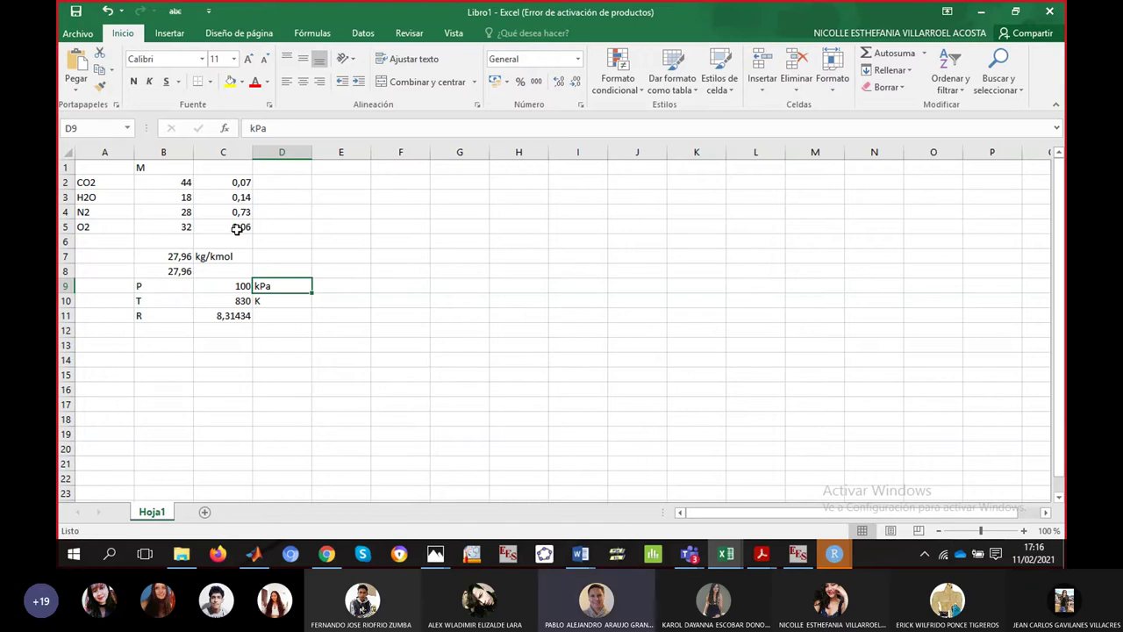
left_click(321, 287)
type("10")
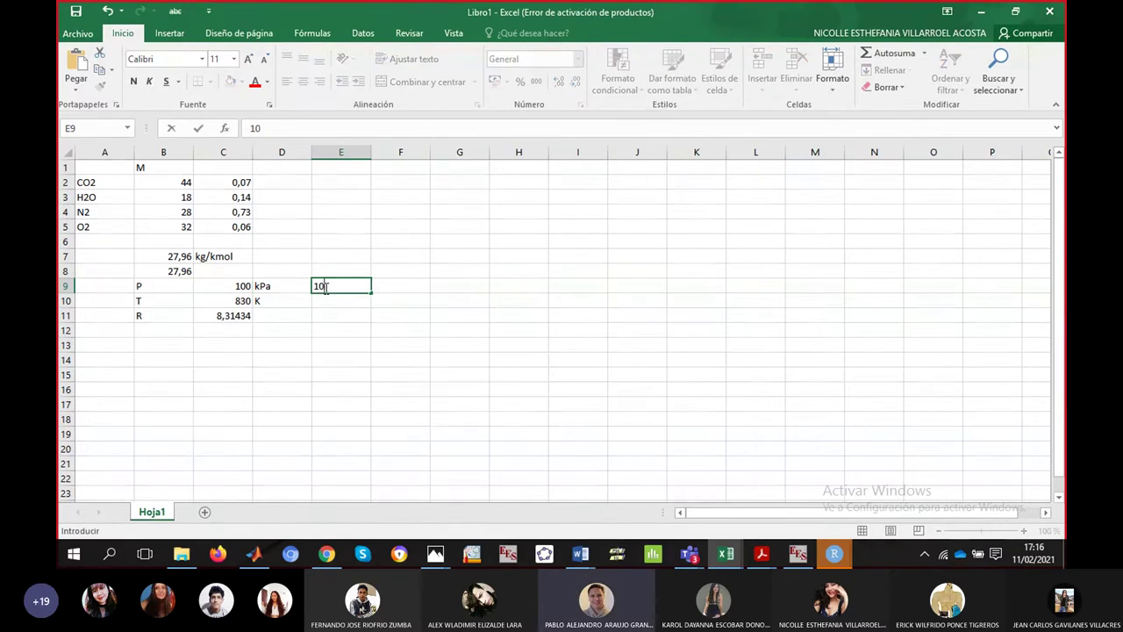
type("0000")
key("Tab")
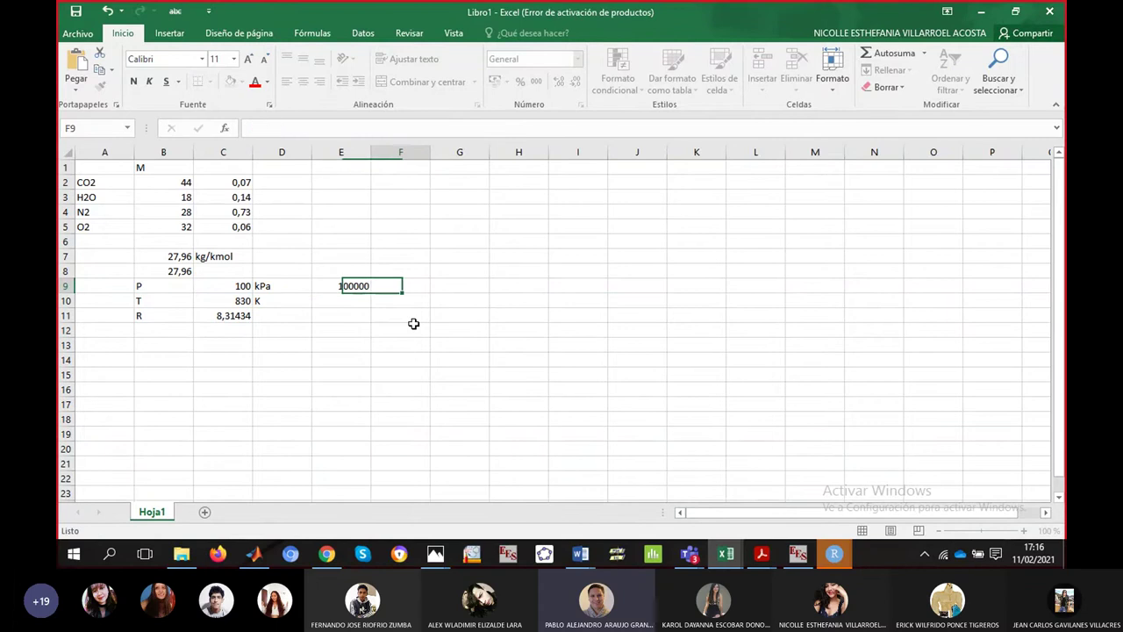
type("Pa")
key("Return")
- Add the unit Pa.m^3/mol.K in D11 beside the gas constant
key("Left")
key("Down")
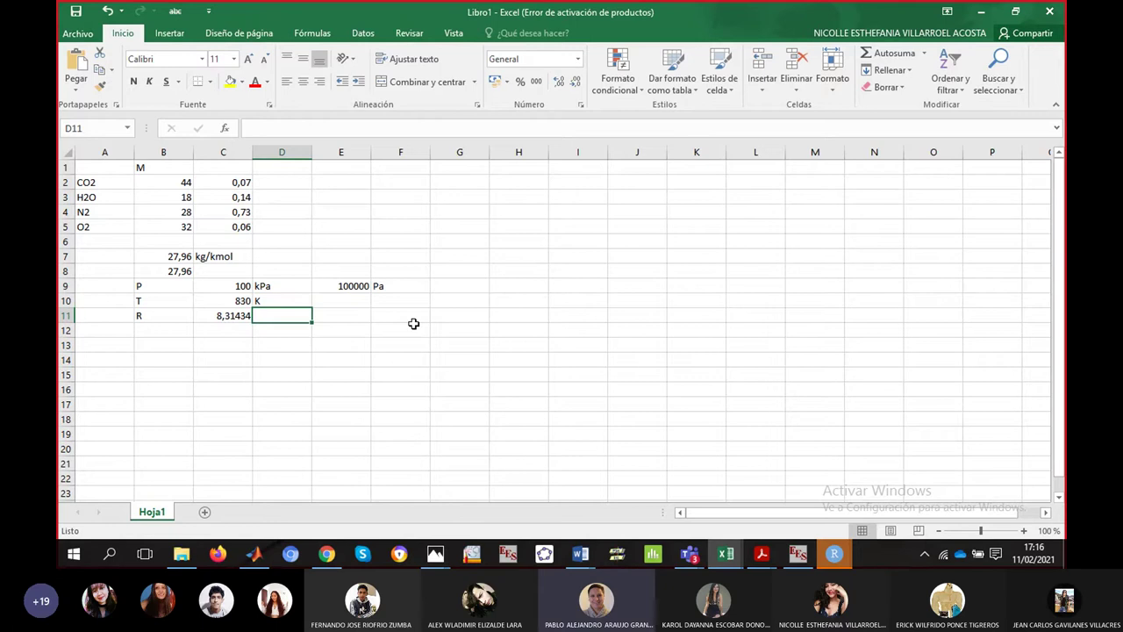
type("Pa")
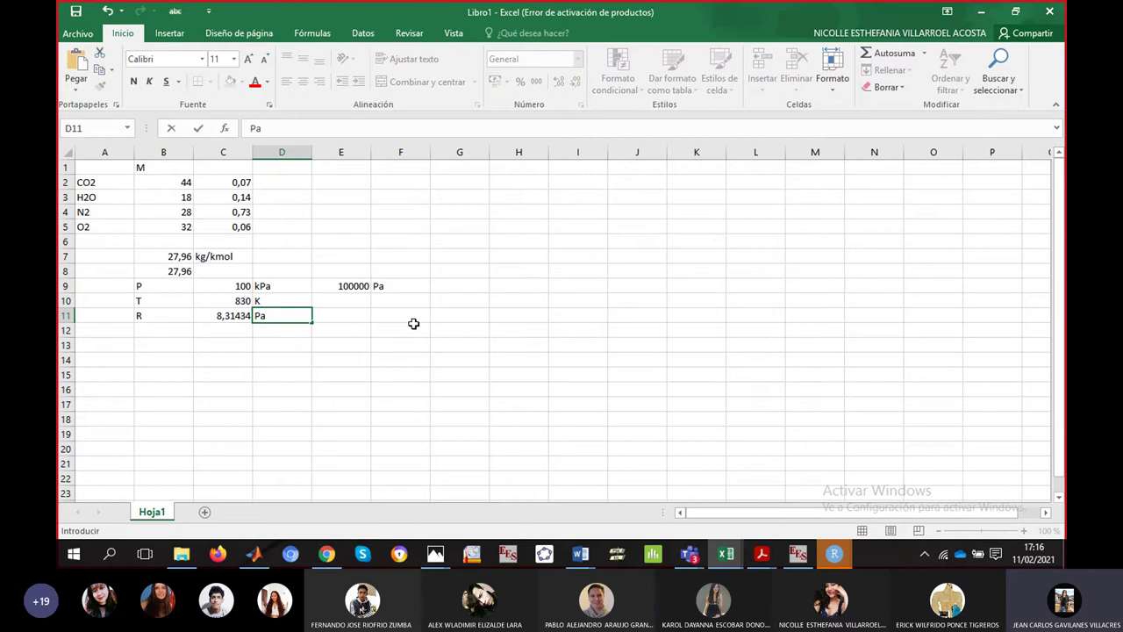
type(".m^3")
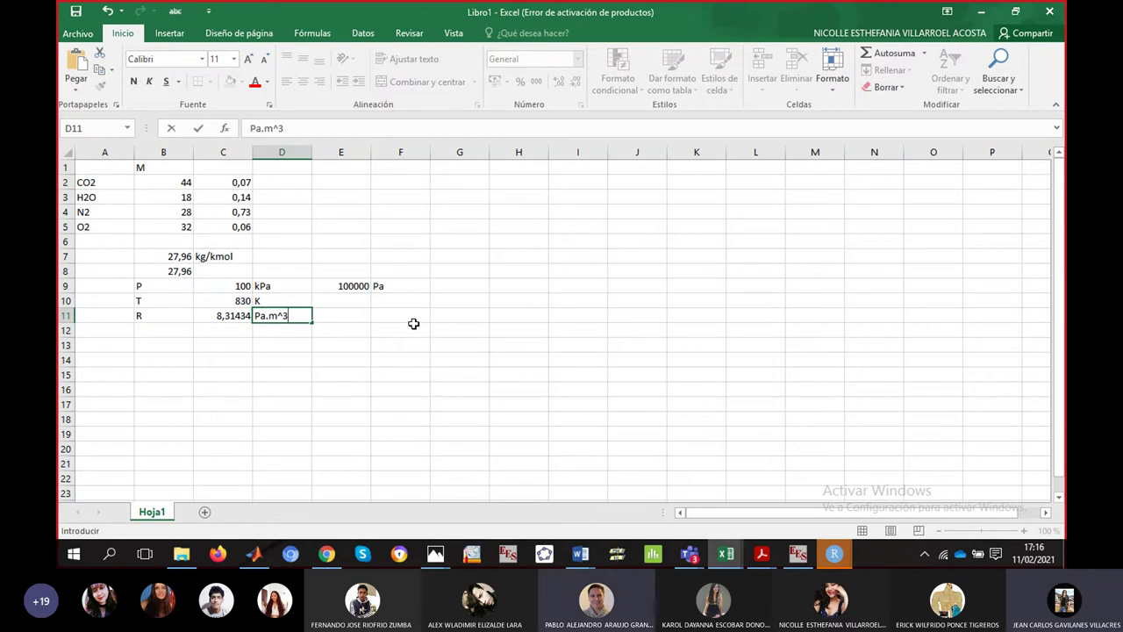
type("/mol")
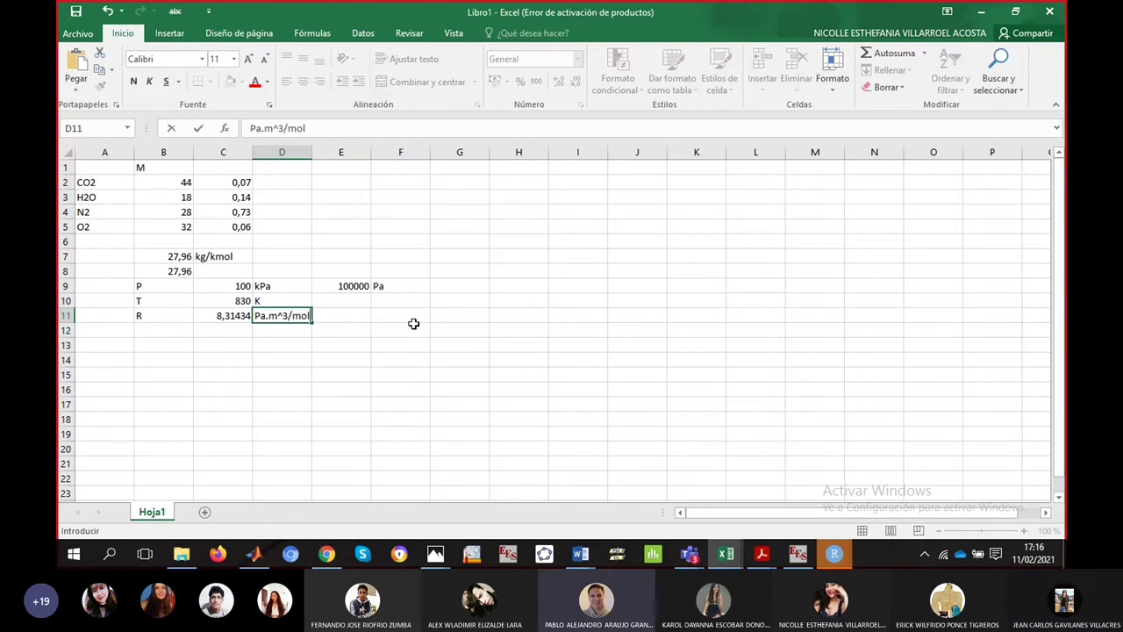
type(".K")
left_click(350, 342)
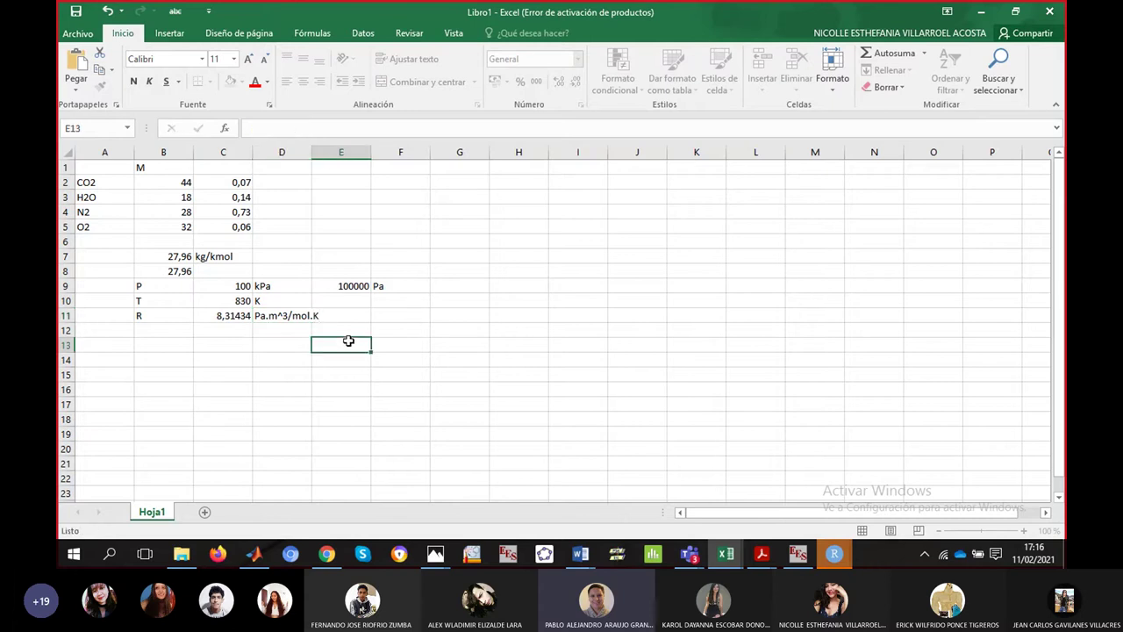
- Label B12 as V and enter its value in C12 with the formula =3,12*10^5
left_click(150, 331)
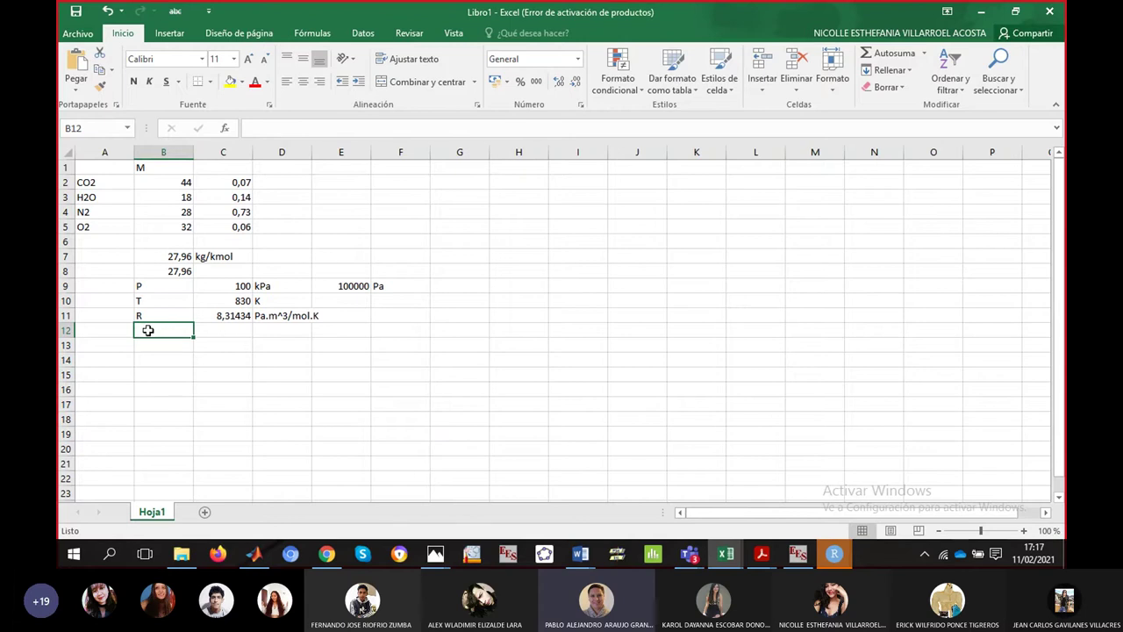
type("V")
key("Tab")
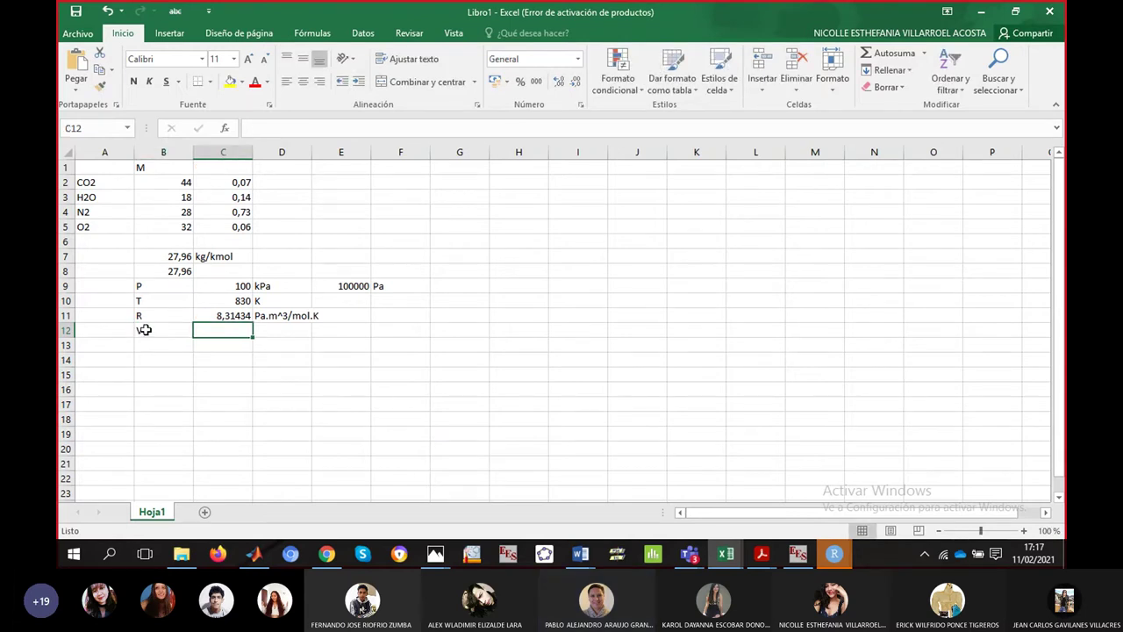
type("3,12")
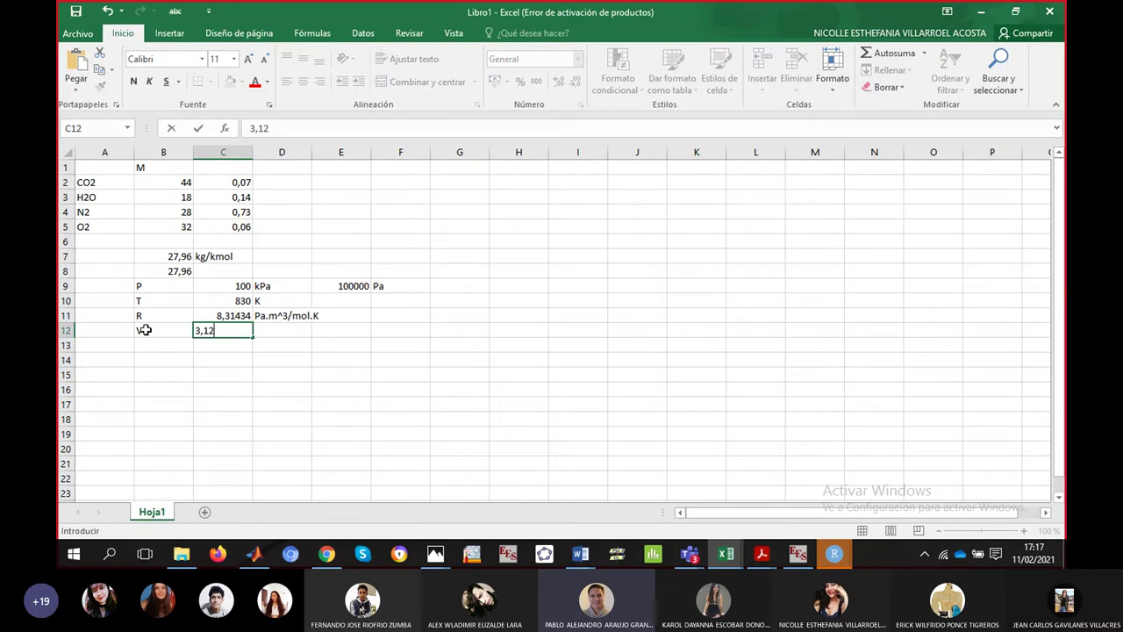
type("*")
key("BackSpace")
key("BackSpace")
key("BackSpace")
key("BackSpace")
type("=3,12*")
left_click(256, 128)
key("BackSpace")
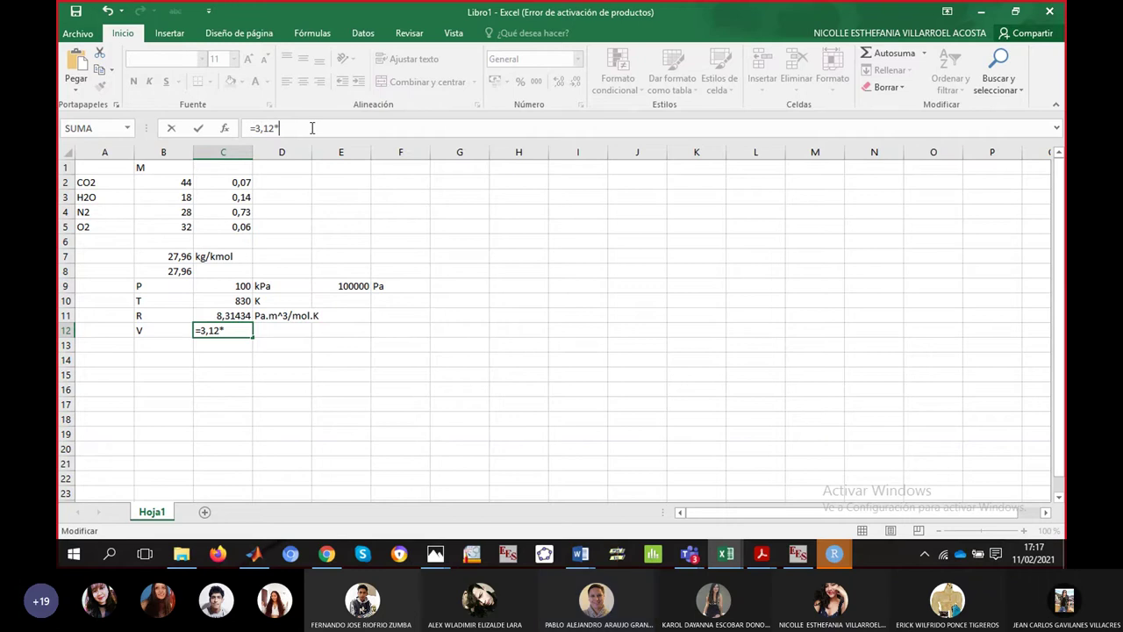
type("10^2")
key("BackSpace")
type("5")
key("Return")
- Add the unit m3/h in D12 beside the V value
key("Up")
key("Right")
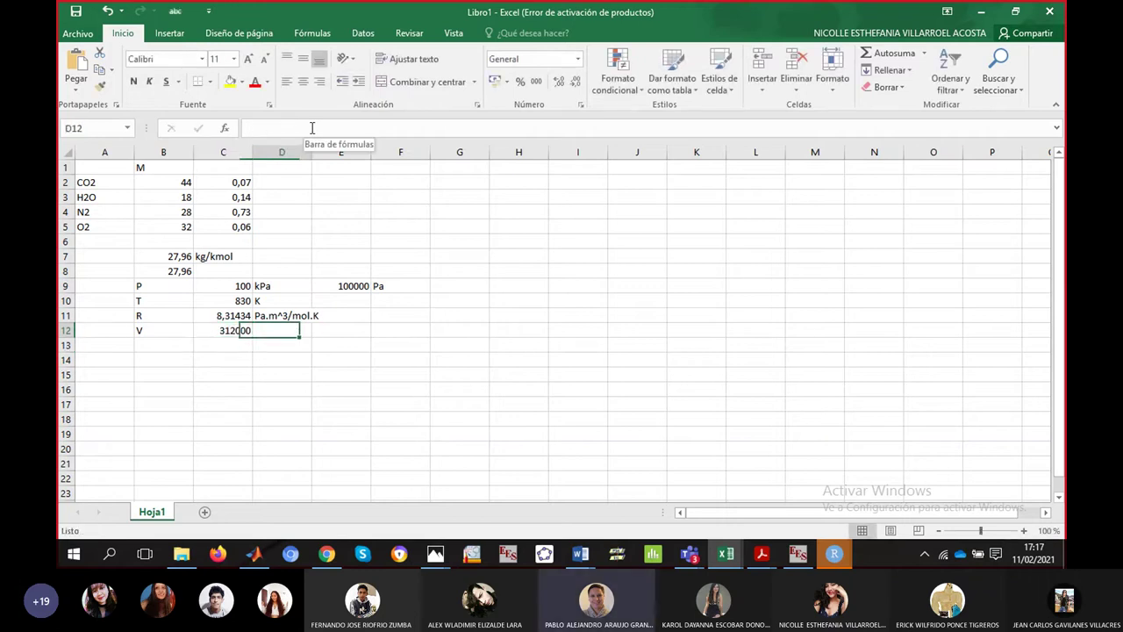
type("Mi")
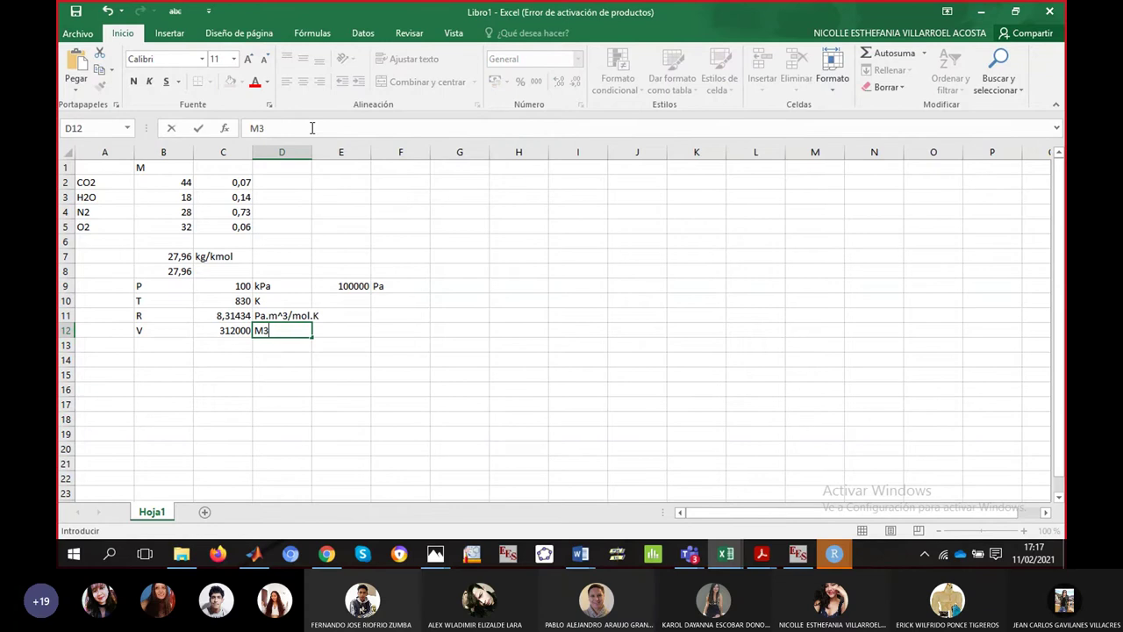
key("BackSpace")
key("BackSpace")
type("m3/h")
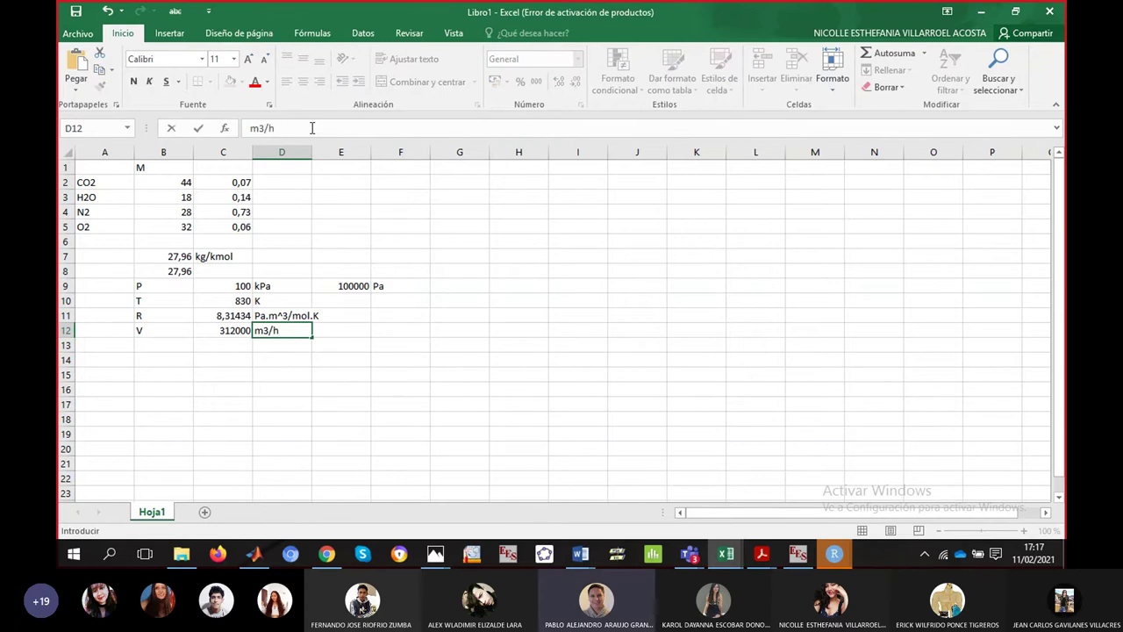
key("Tab")
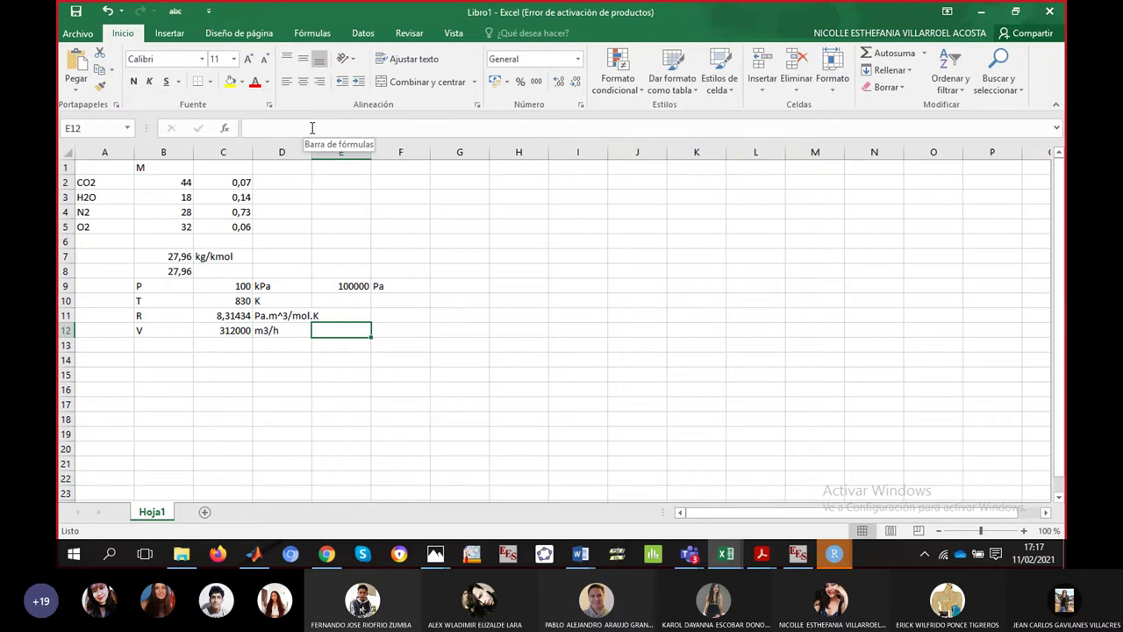
- Label B14 as n, leaving row 13 blank below the V row
key("Left")
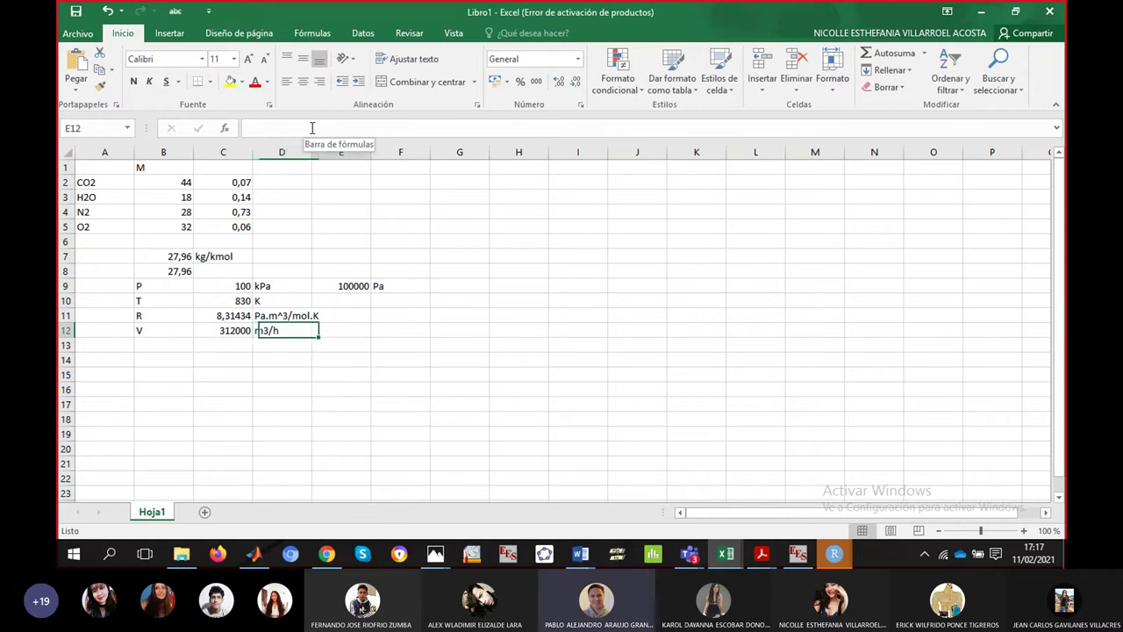
key("Left")
key("Left")
key("Down")
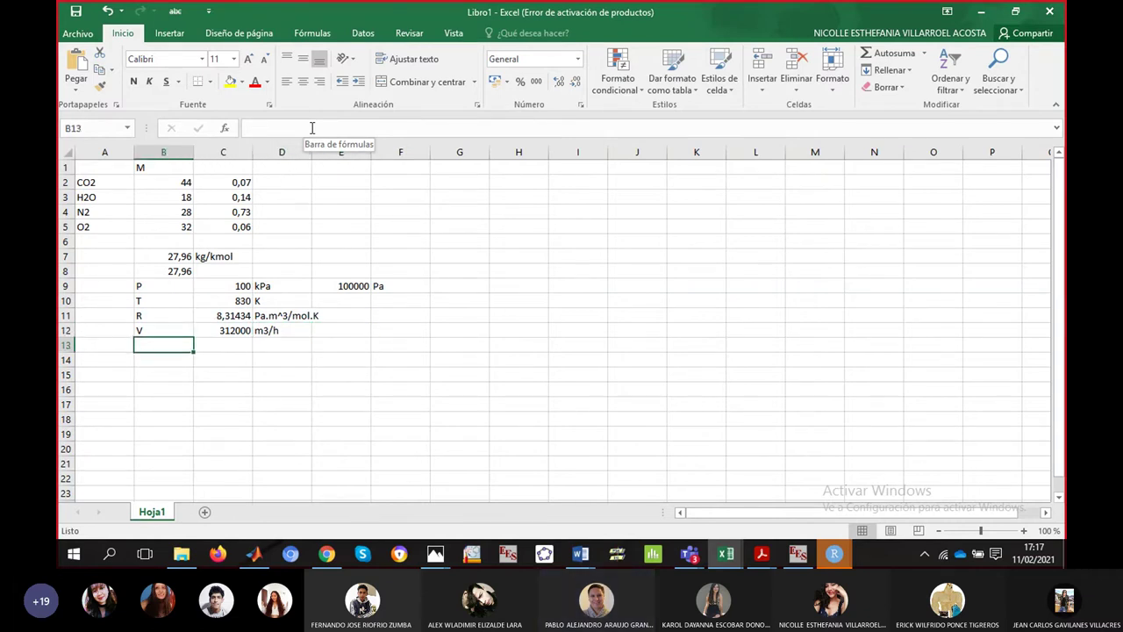
key("Down")
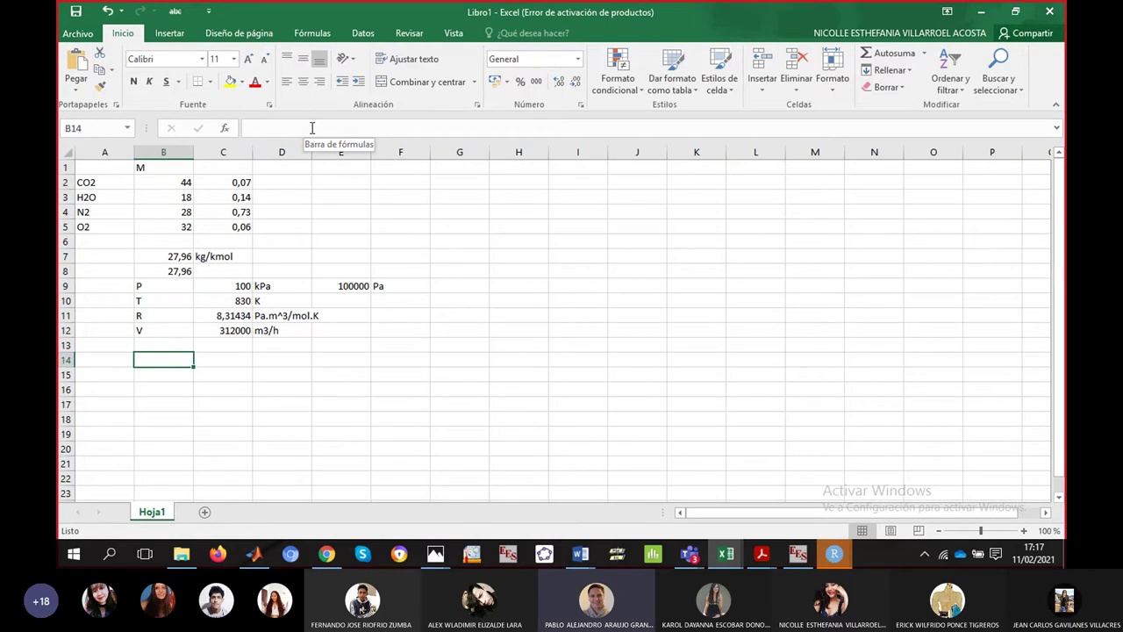
type("n")
key("Right")
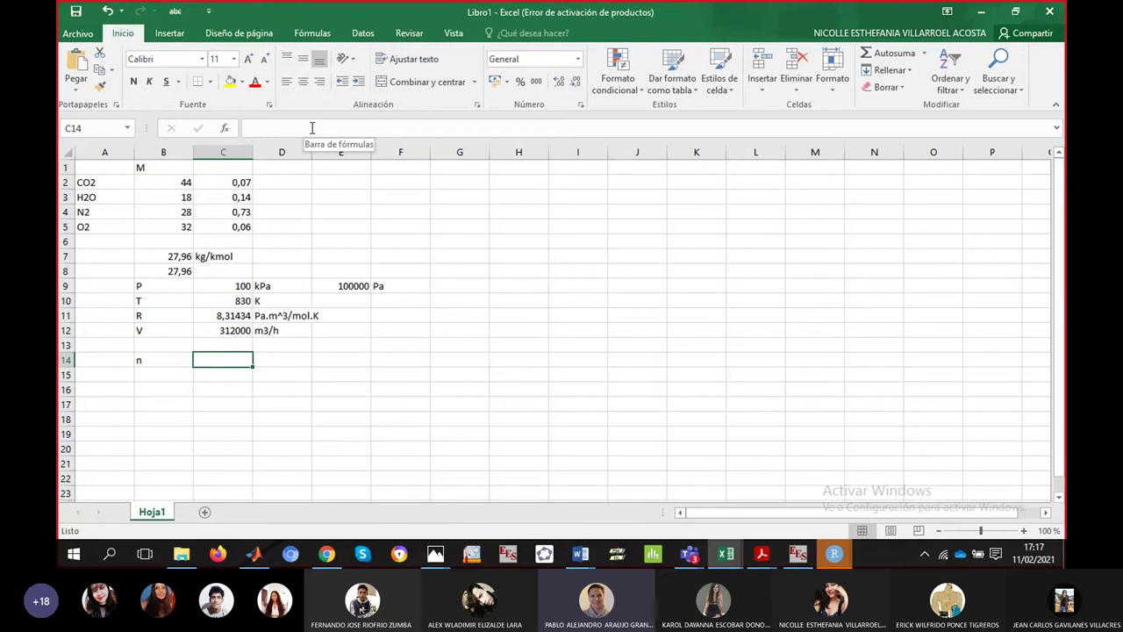
- Calculate n in C14 with the formula =(E9*C12)/(C11*C10)
type("=")
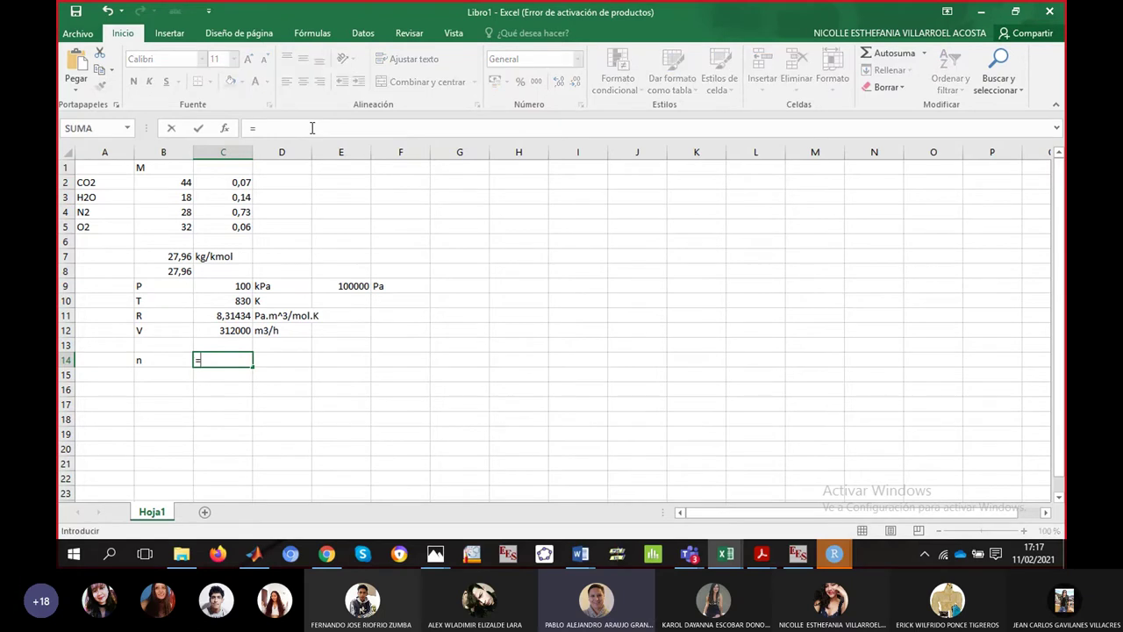
left_click(340, 282)
key("BackSpace")
key("BackSpace")
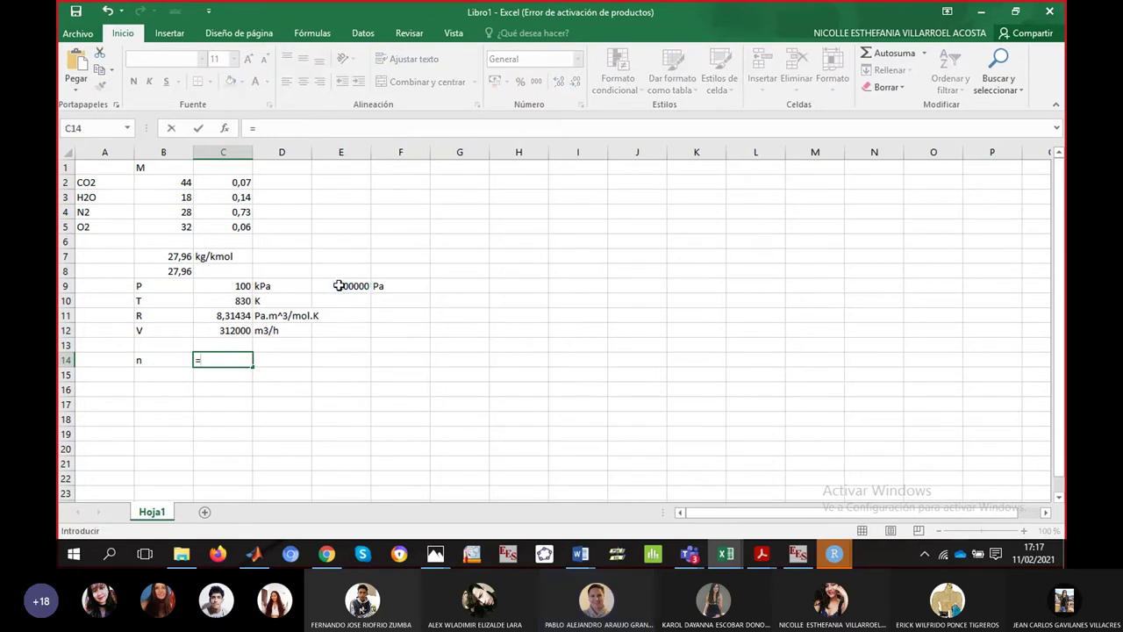
type("(")
left_click(339, 285)
type("*")
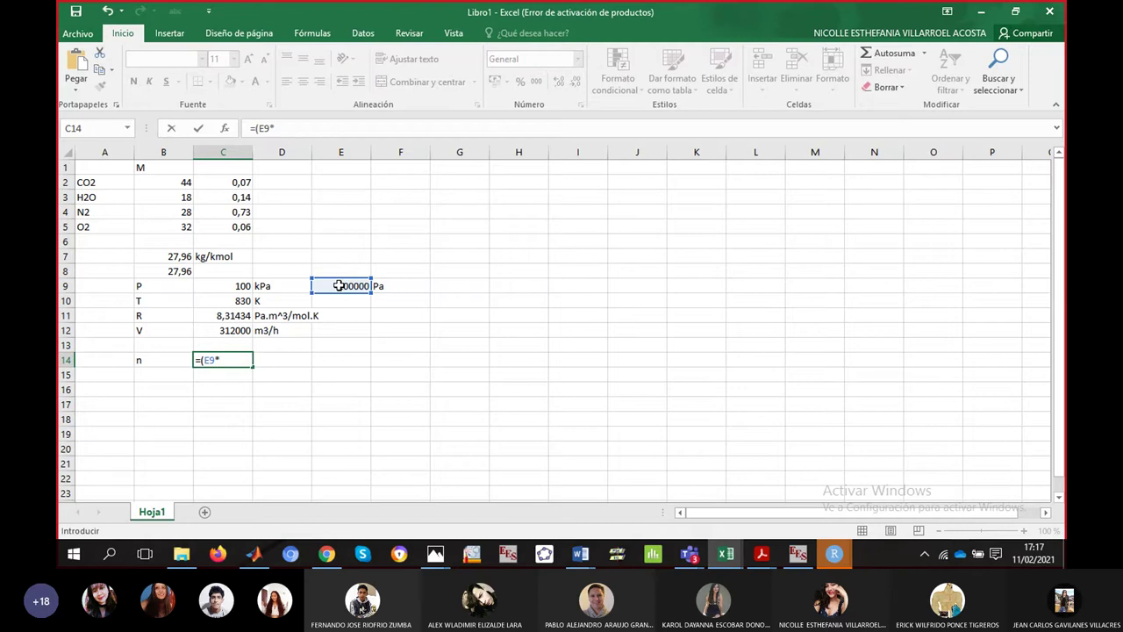
left_click(223, 332)
type(")/")
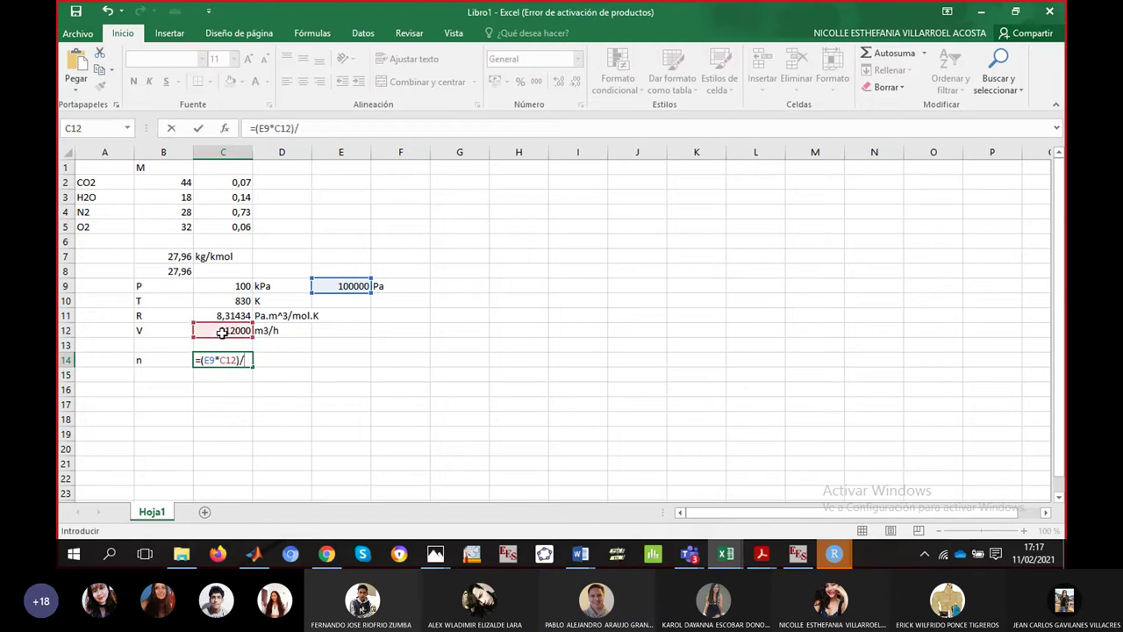
type("(")
left_click(213, 316)
type("*")
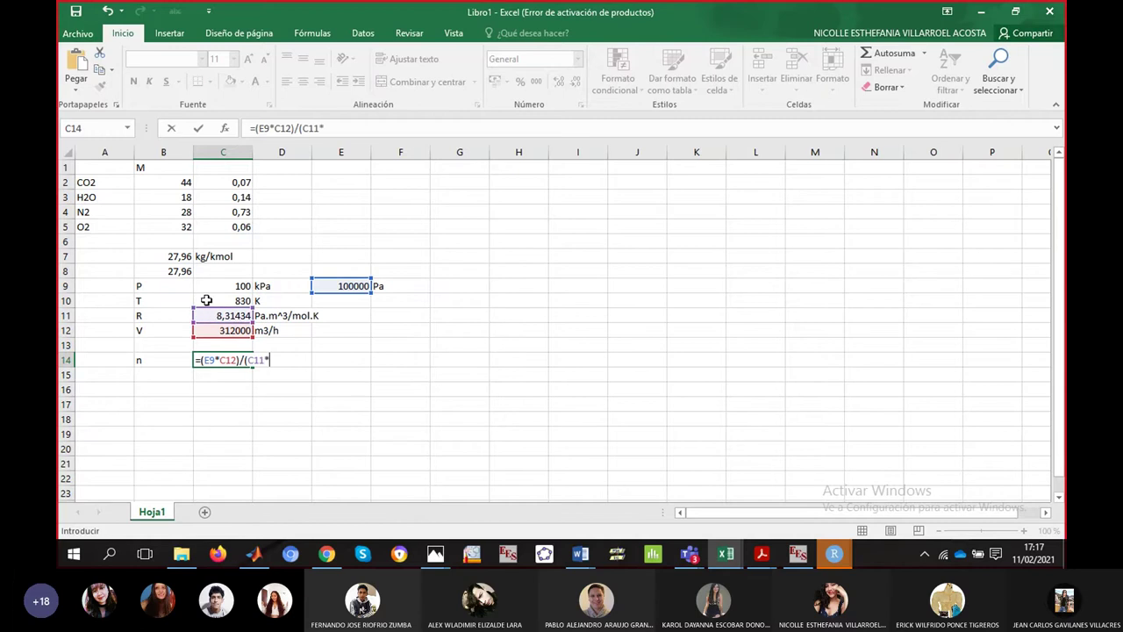
left_click(206, 300)
type(")")
key("Return")
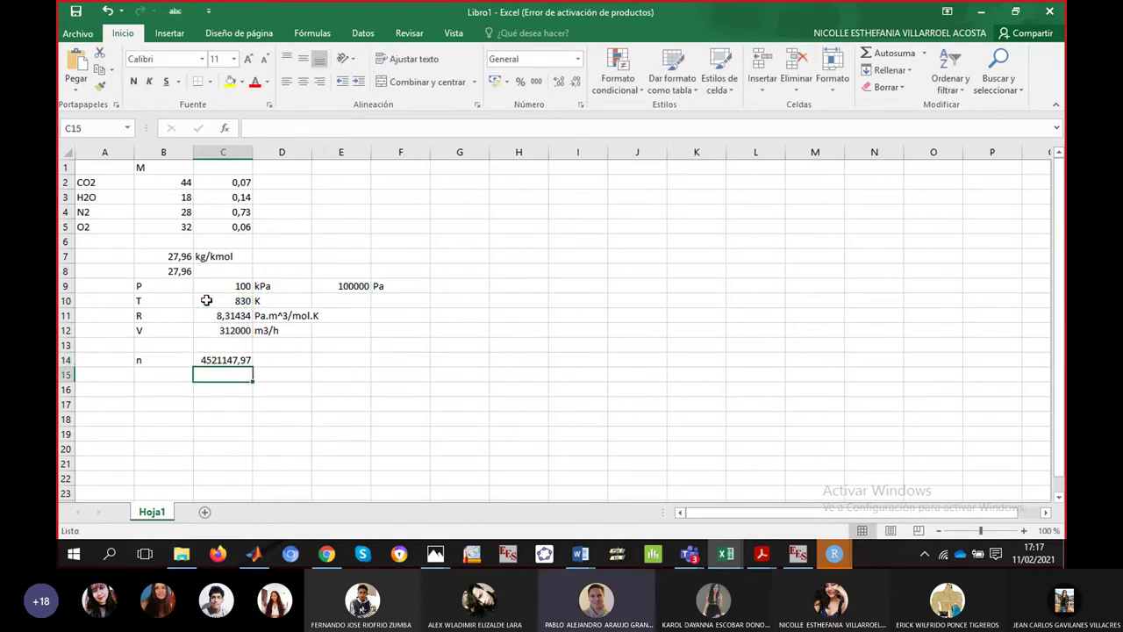
- Convert n to kmol in D14 with the formula =C14/1000 and show the result with three decimals
key("Up")
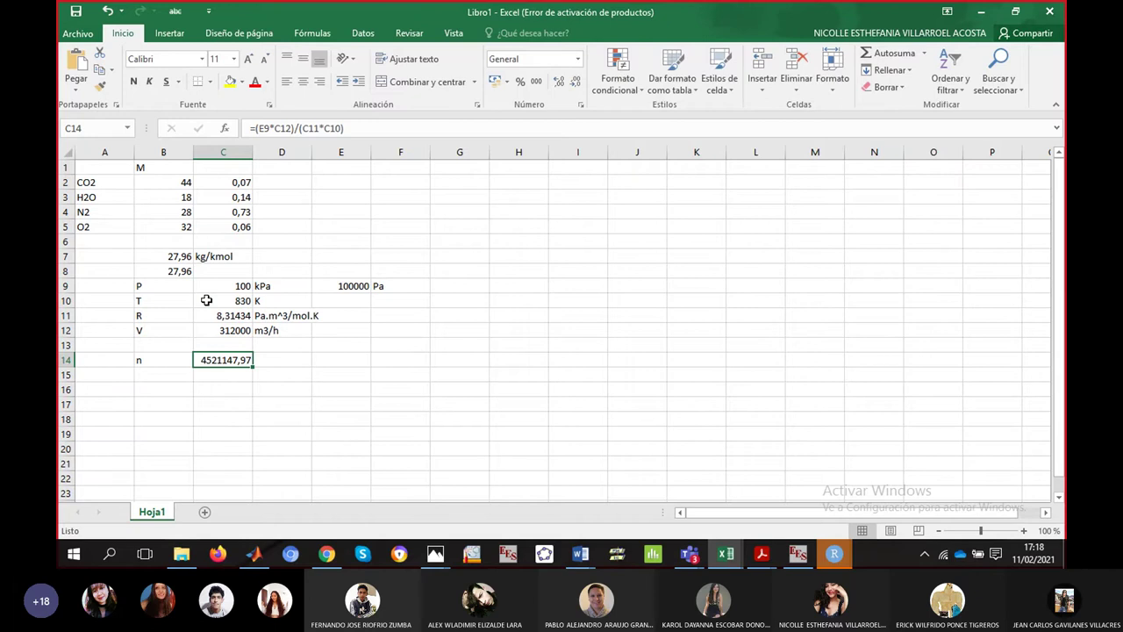
key("Right")
type("=")
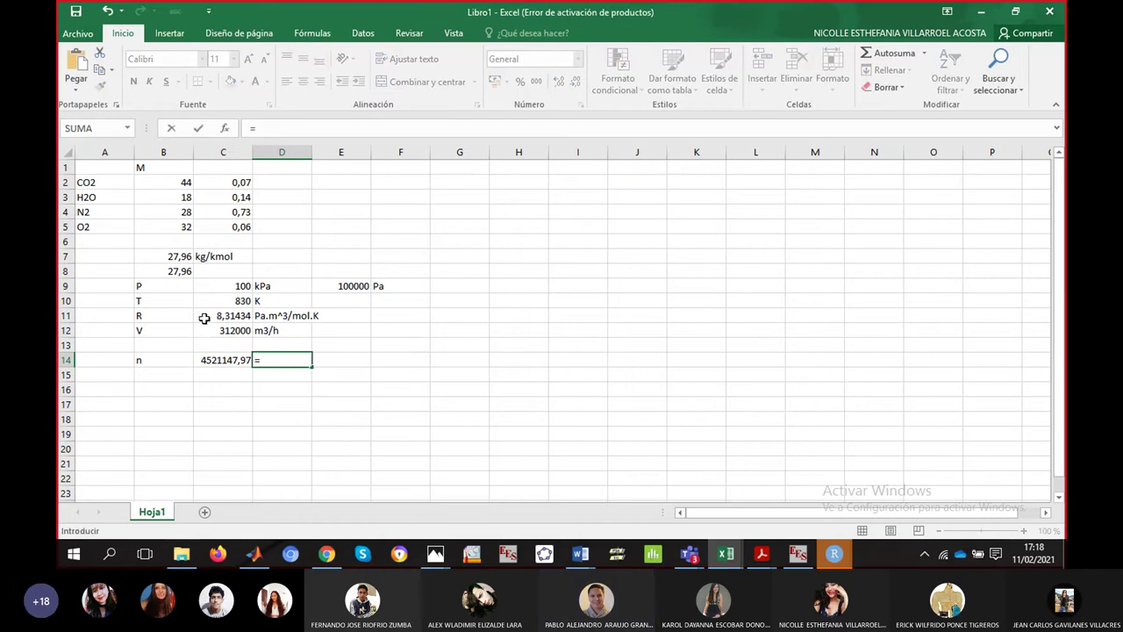
left_click(210, 360)
type("/1000")
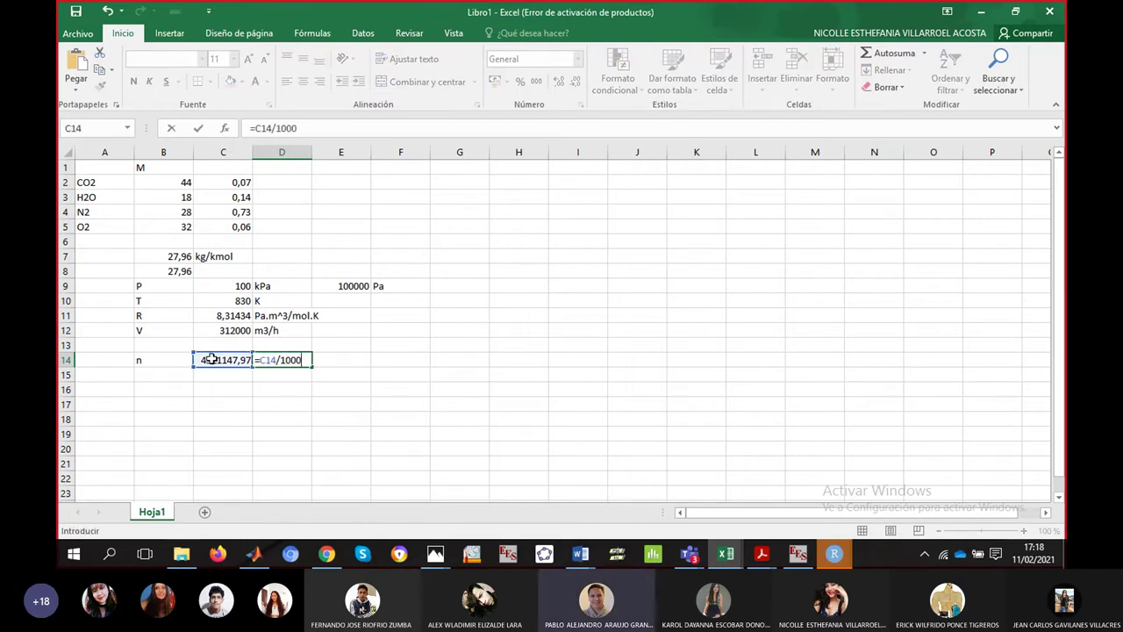
key("ctrl+Return")
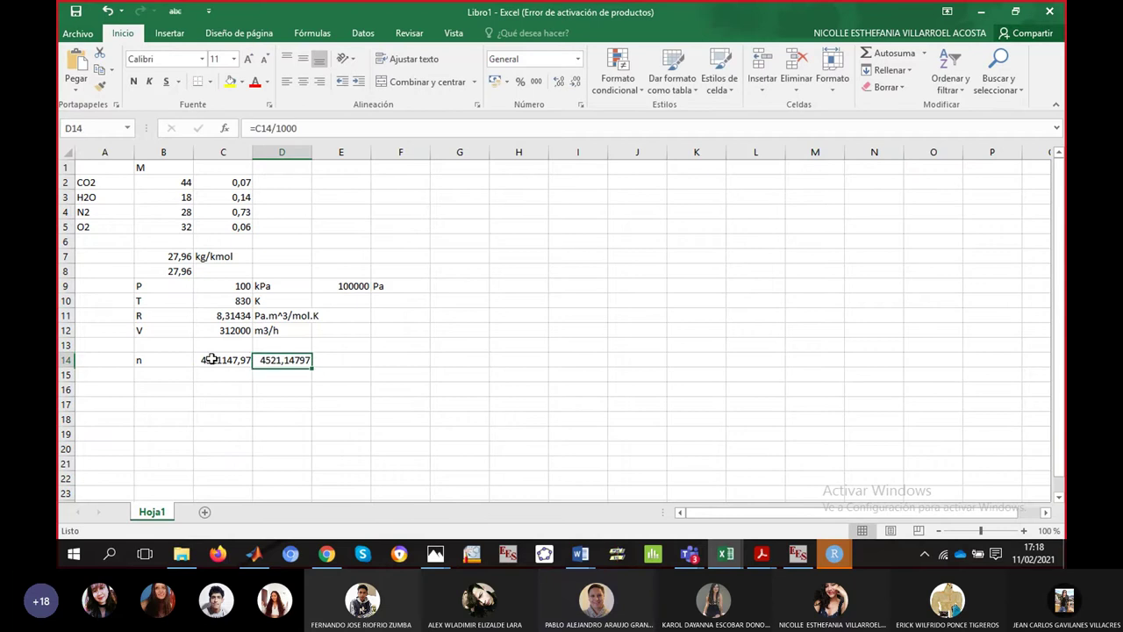
left_click(577, 83)
left_click(576, 82)
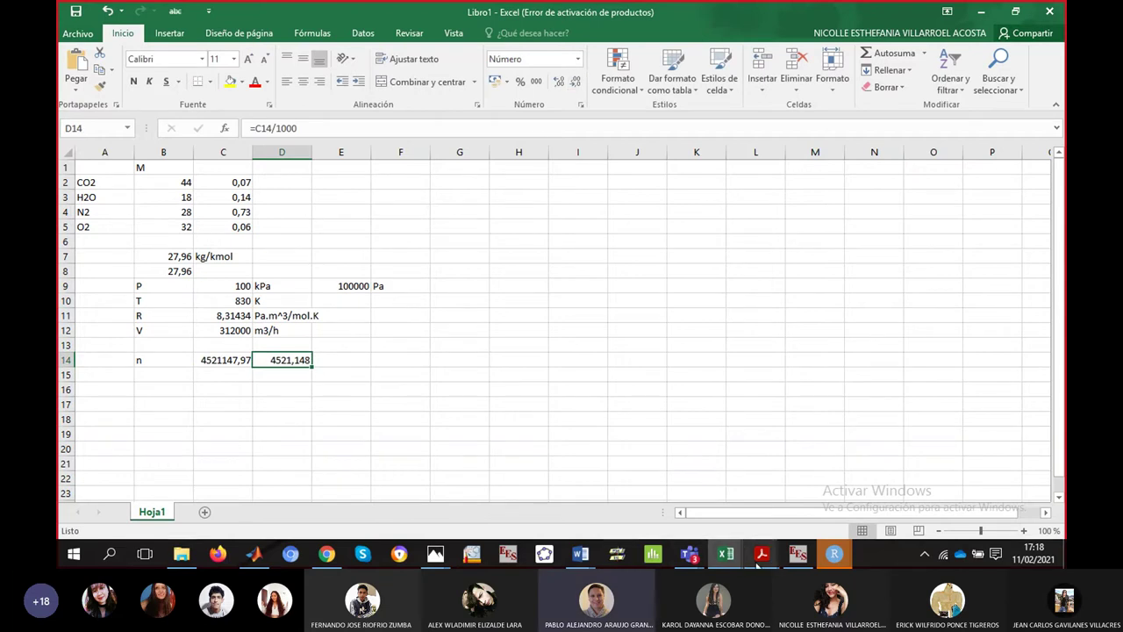
- Preview the RStudio window to check the integration result, and select cell B16 in the worksheet
left_click(834, 554)
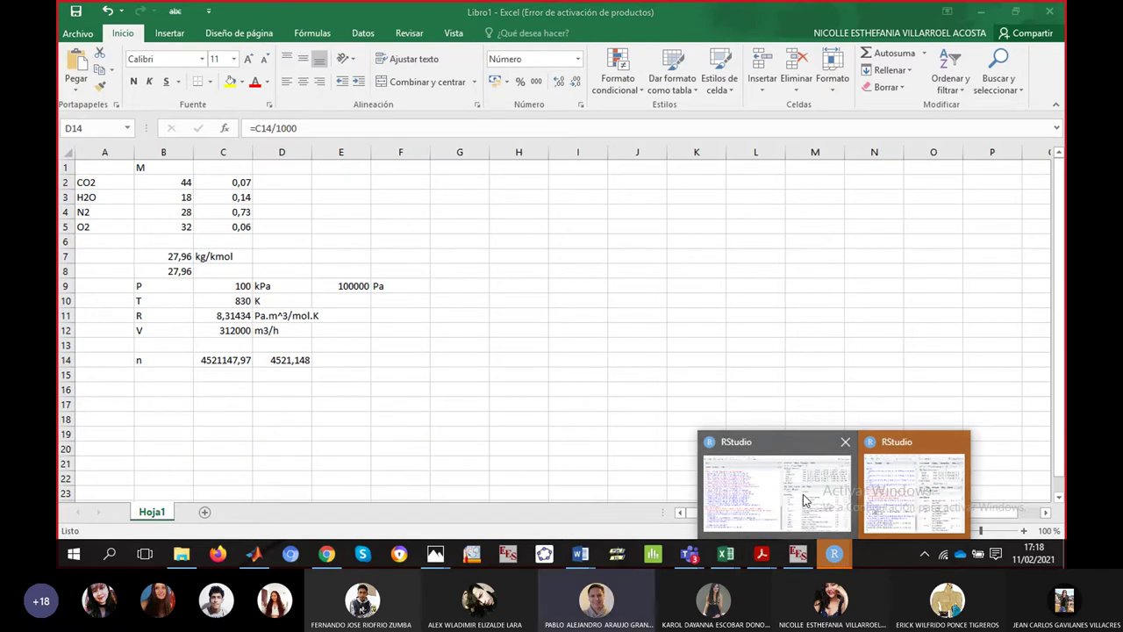
mouse_move(803, 499)
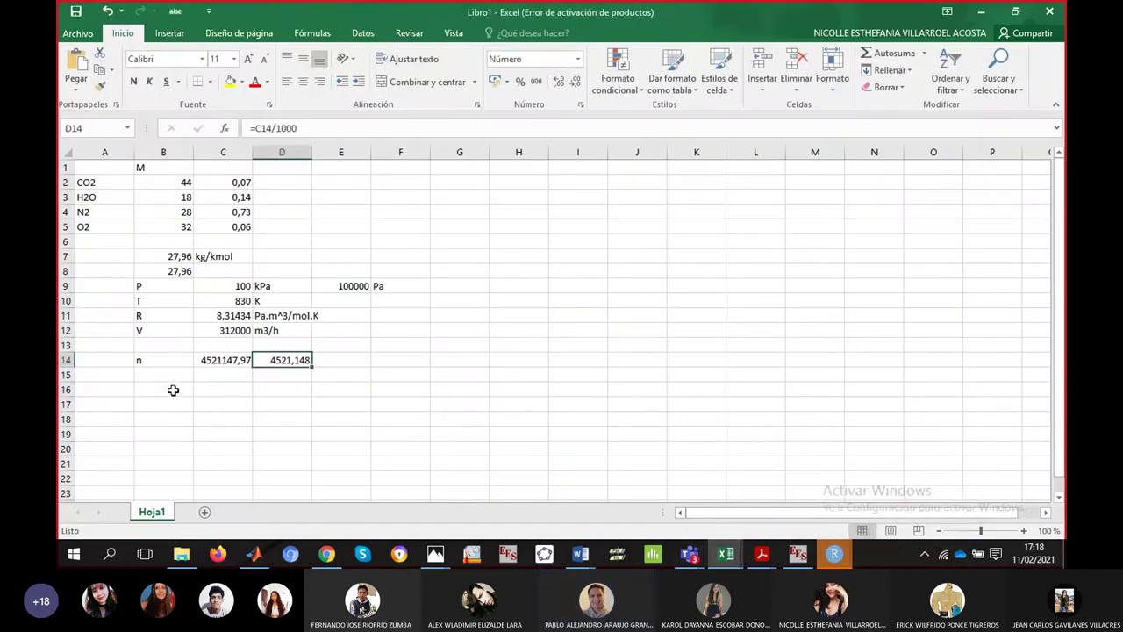
left_click(173, 389)
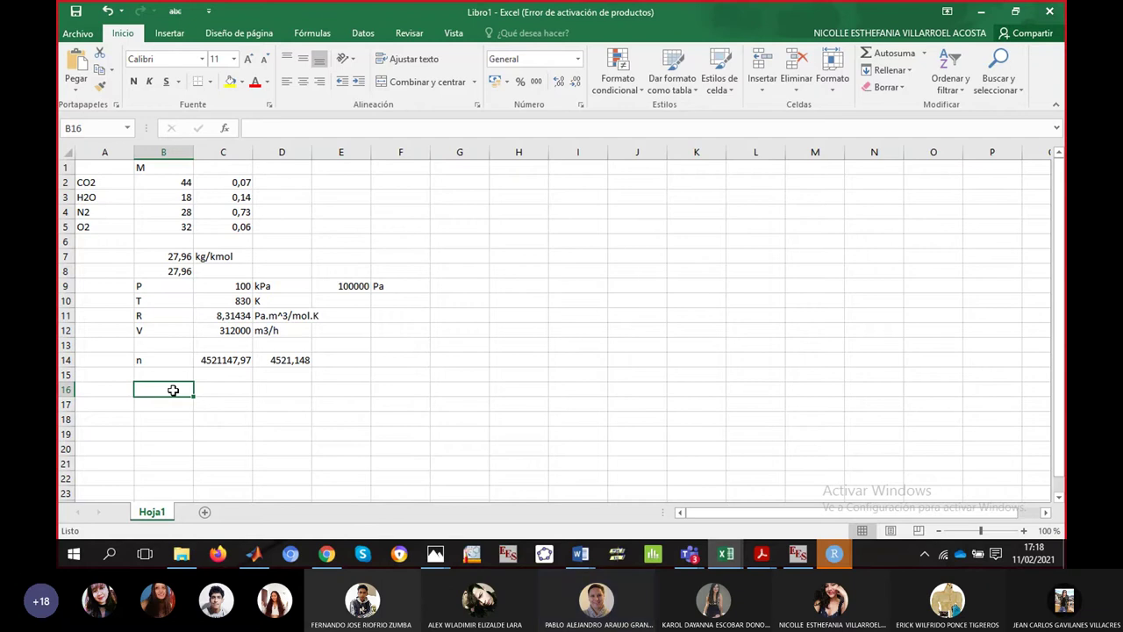
type("14,")
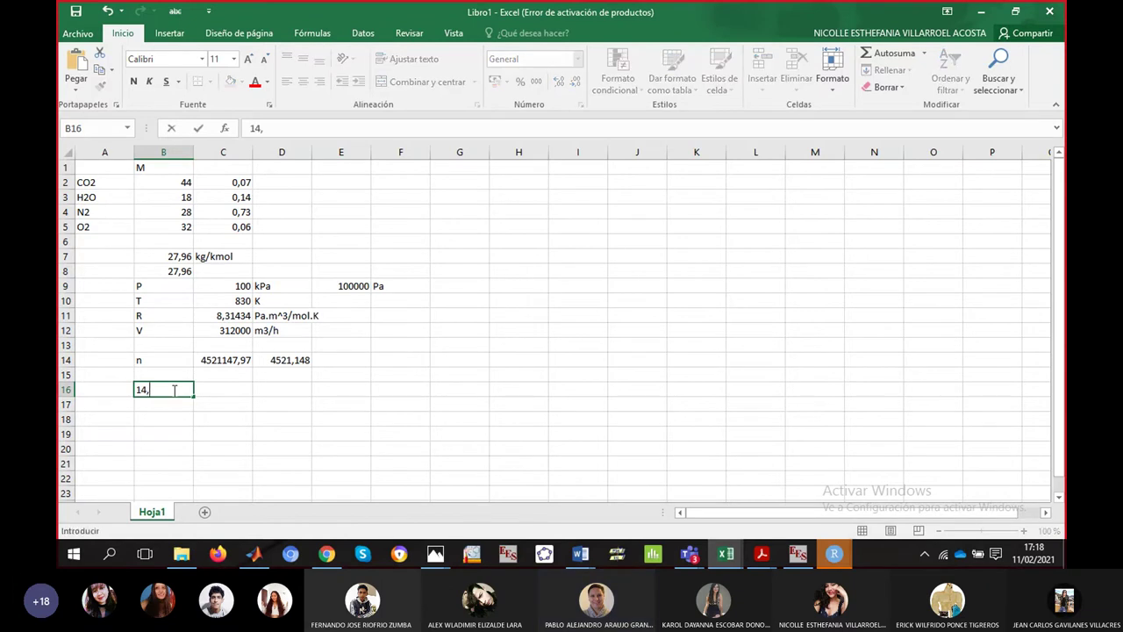
key("BackSpace")
type("302")
key("BackSpace")
key("BackSpace")
key("BackSpace")
key("BackSpace")
key("BackSpace")
- Multiply the integral result by the converted moles in B16 with the formula =14302,31*D14
type("=")
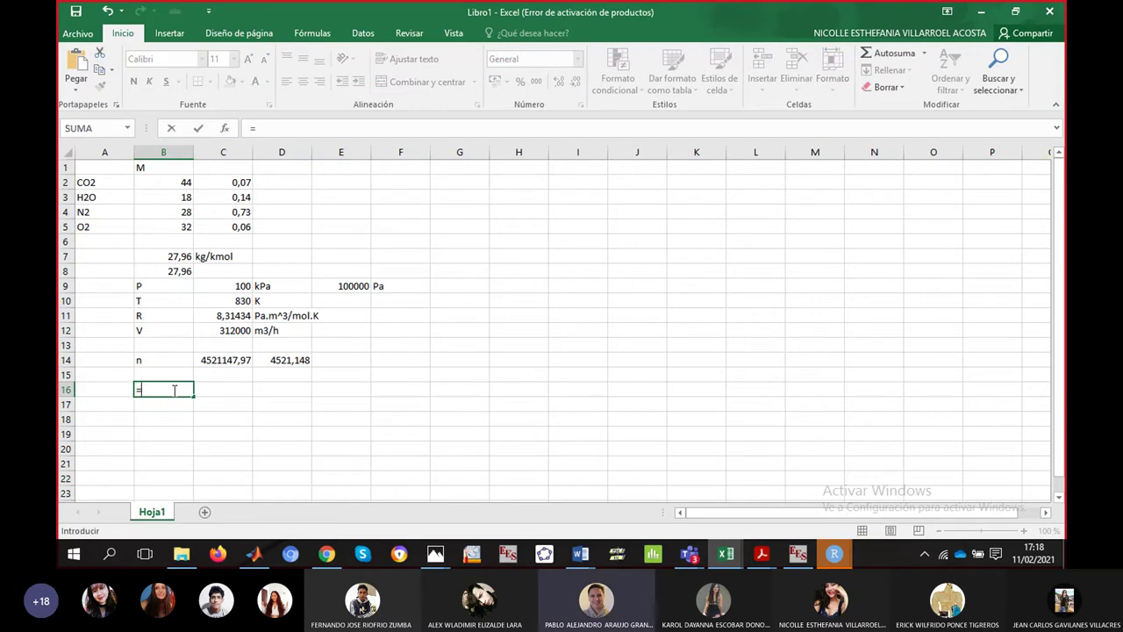
type("14302")
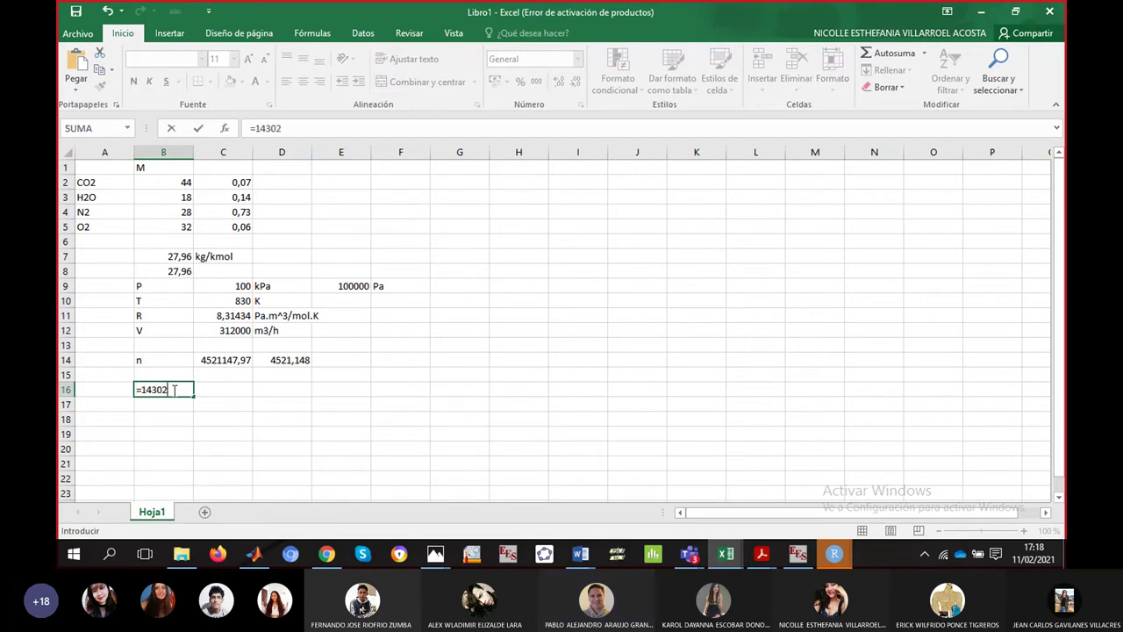
type(",31*")
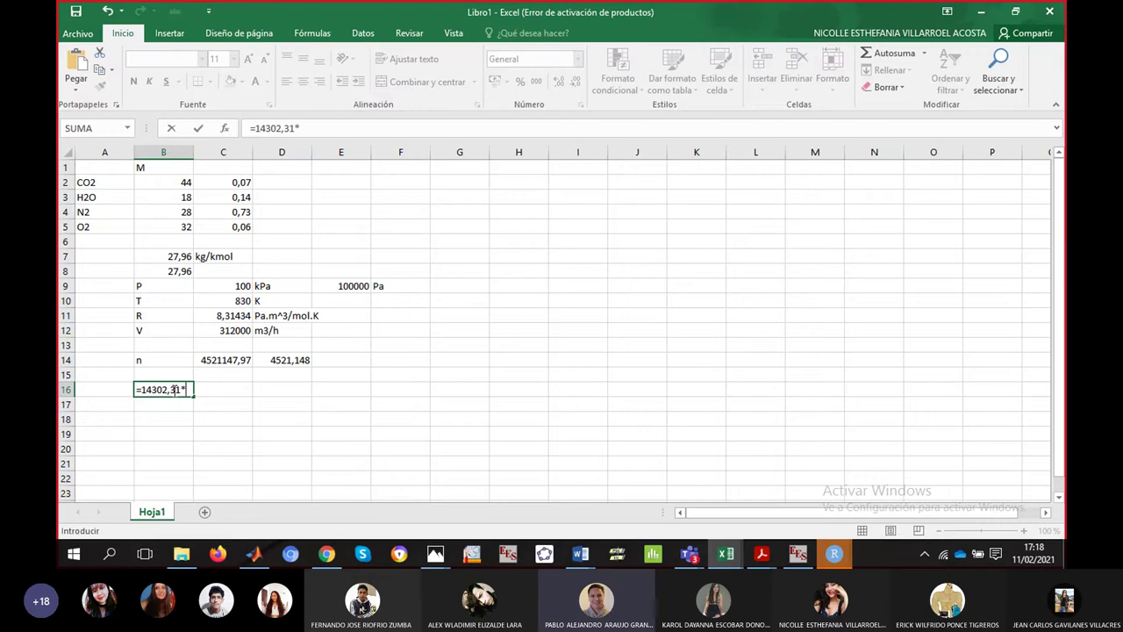
left_click(276, 360)
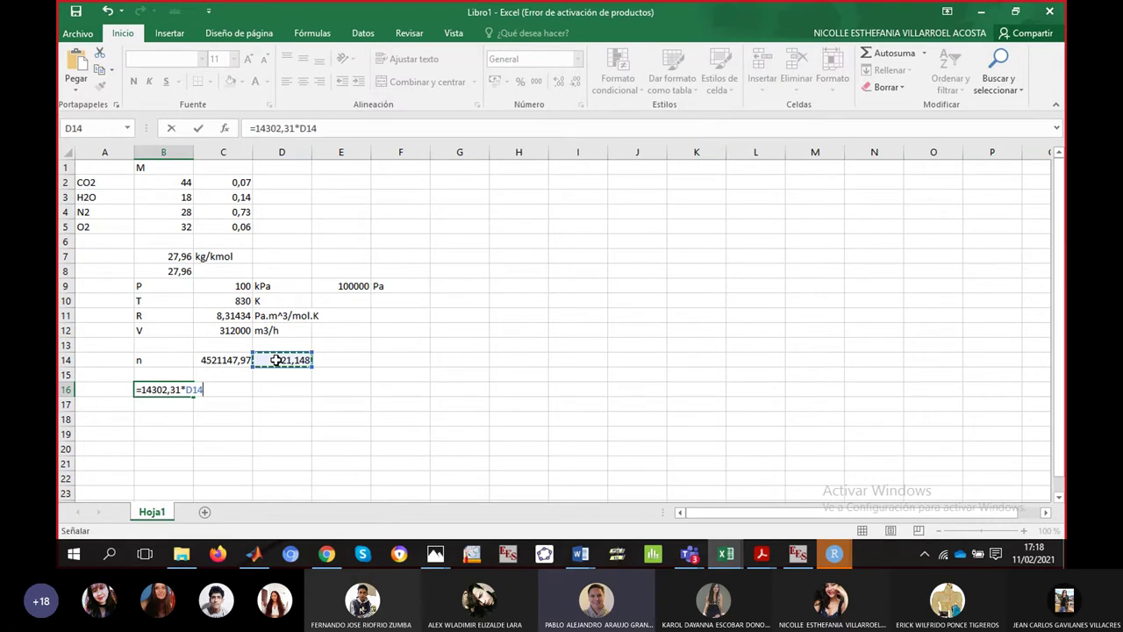
key("ctrl+Return")
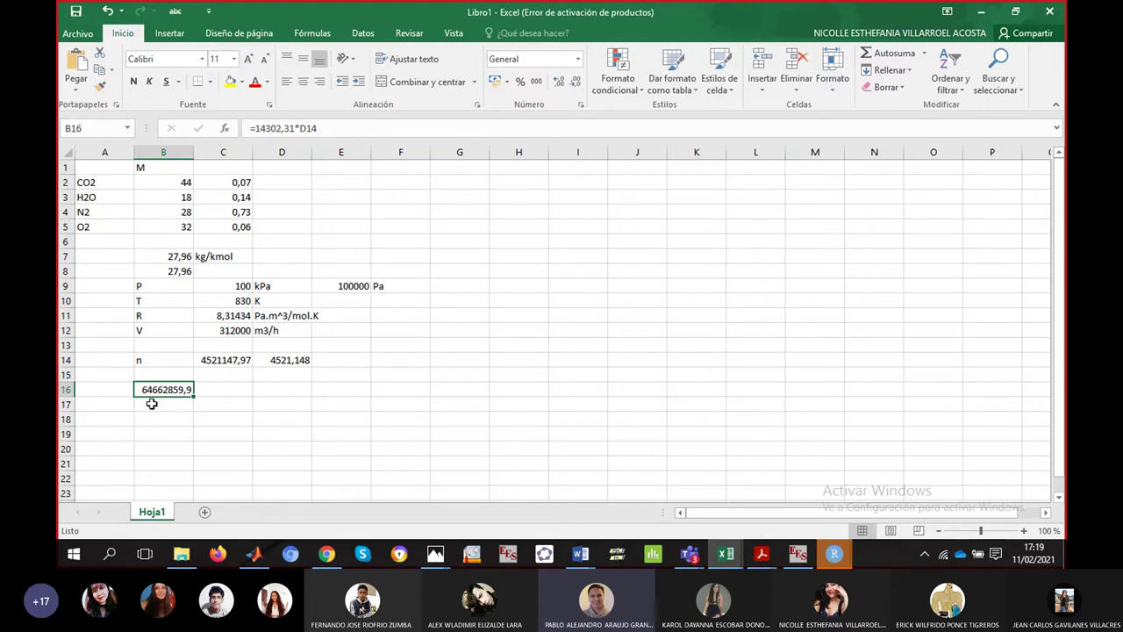
- Switch to the Microsoft Teams class meeting and stop sharing the screen
left_click(441, 444)
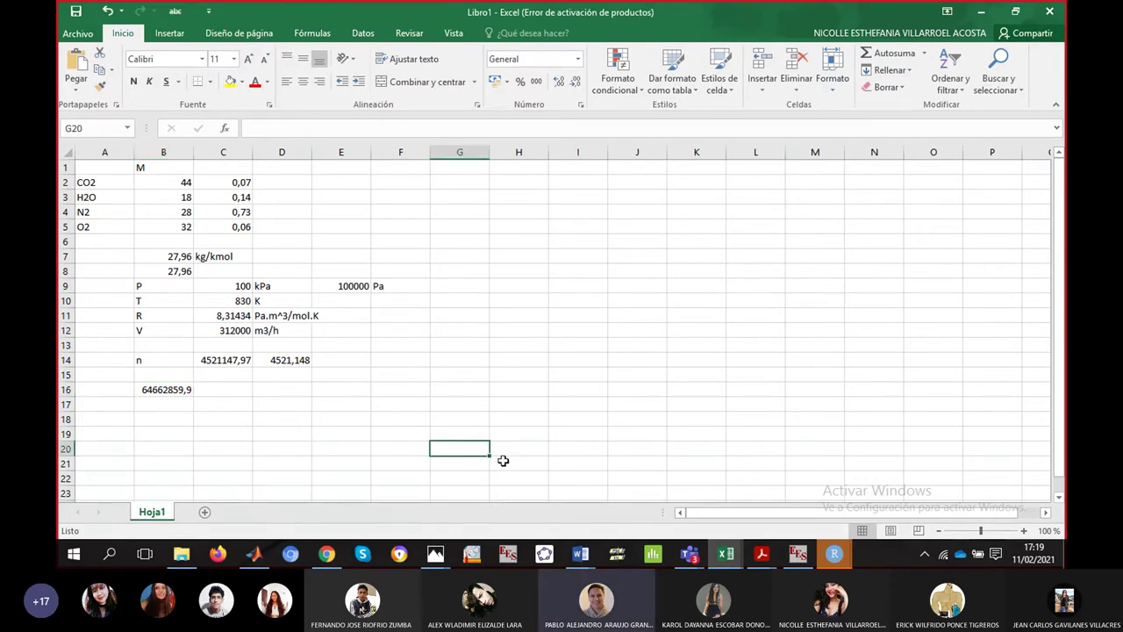
mouse_move(691, 554)
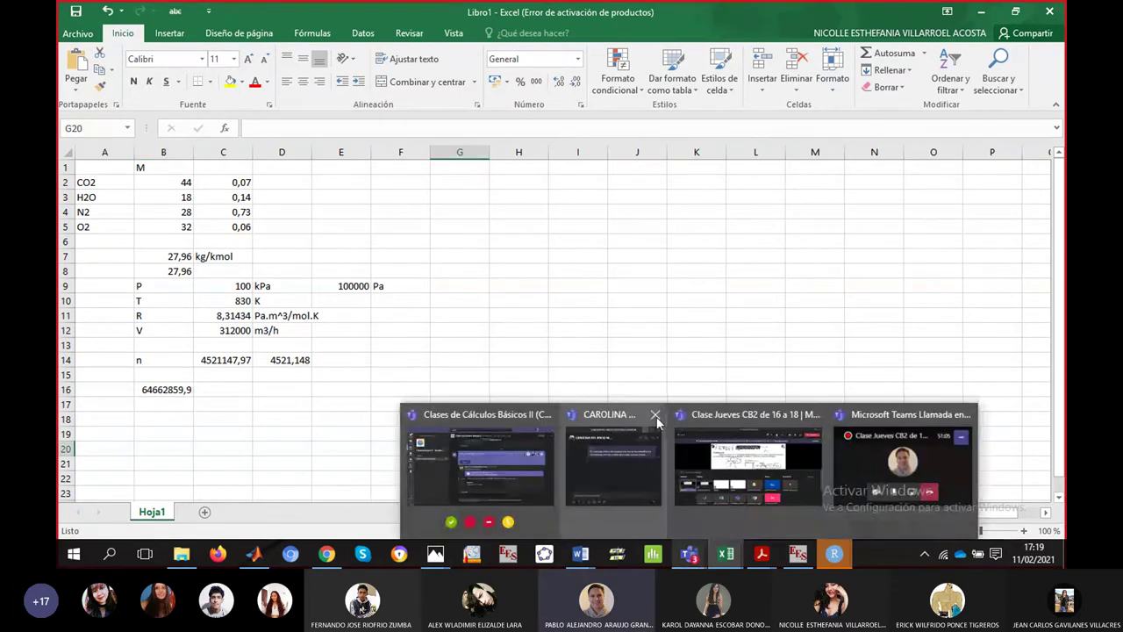
left_click(752, 441)
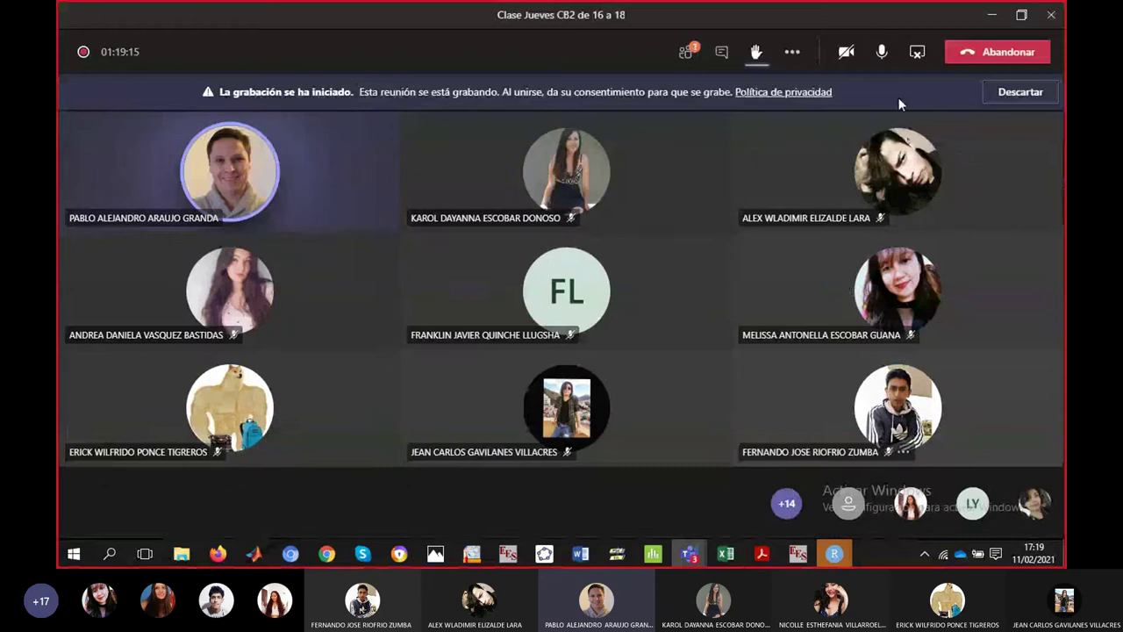
left_click(916, 56)
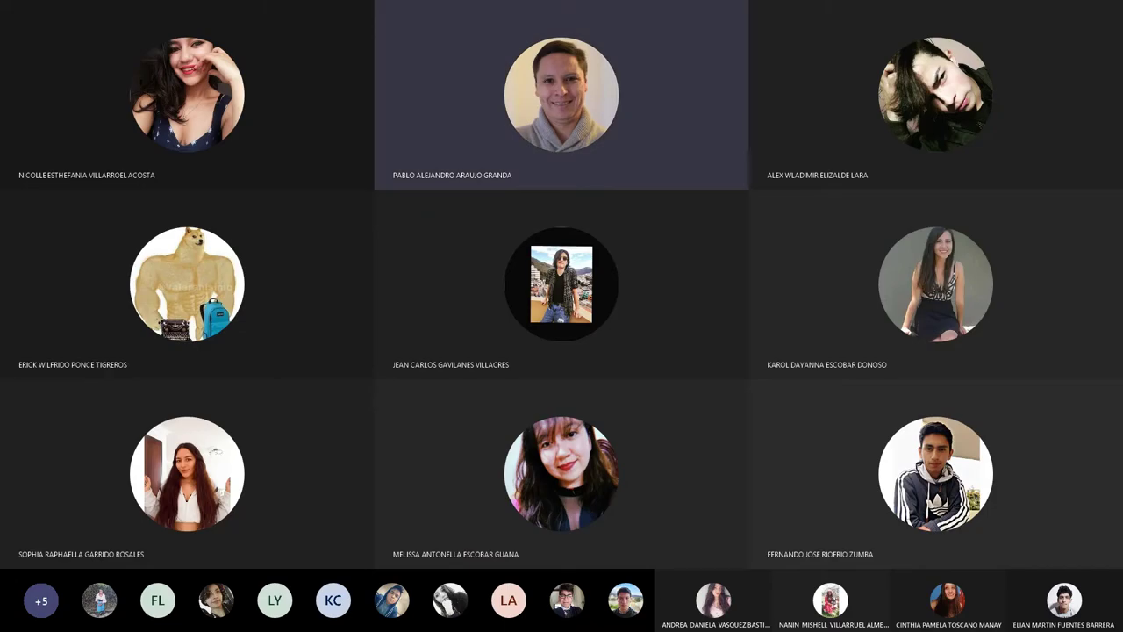